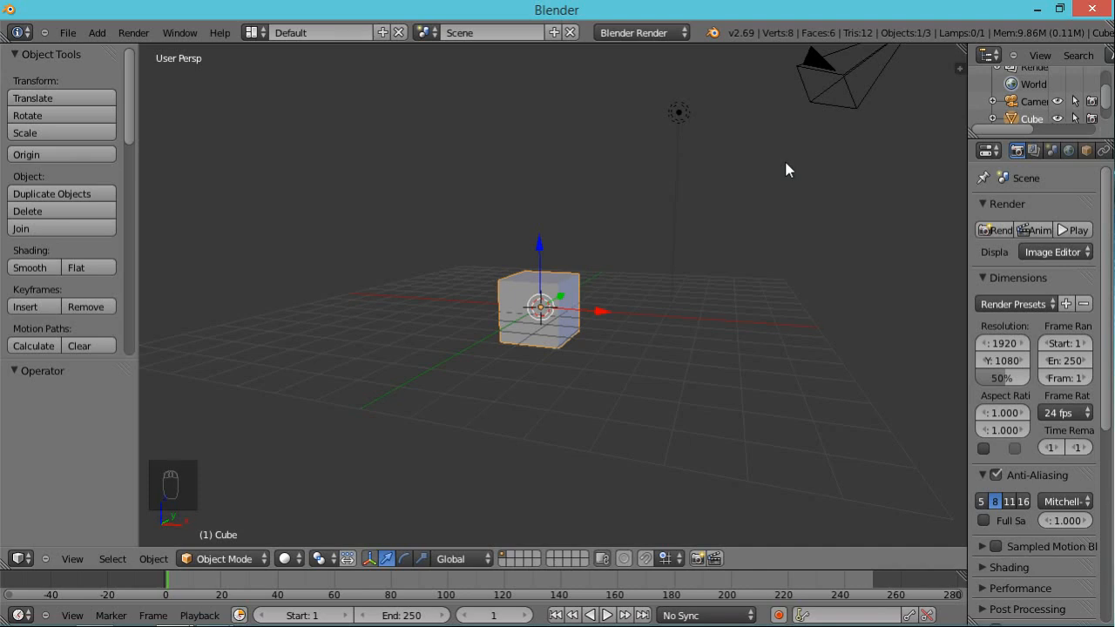
- Check in the user preferences that the Add Mesh: ANT Landscape add-on is enabled
left_click(70, 33)
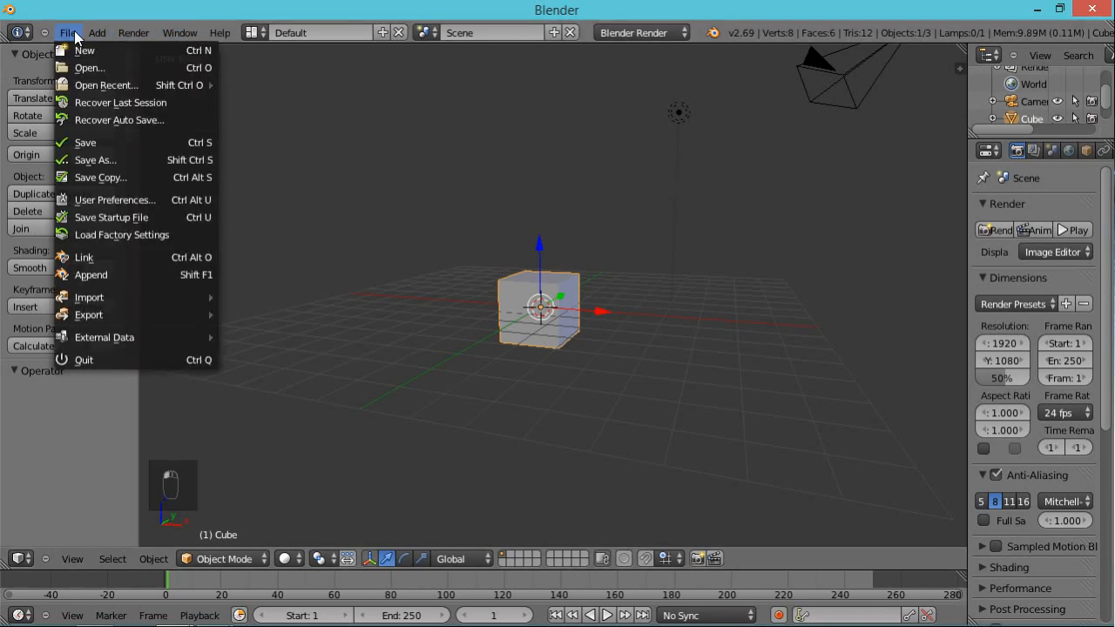
left_click(111, 202)
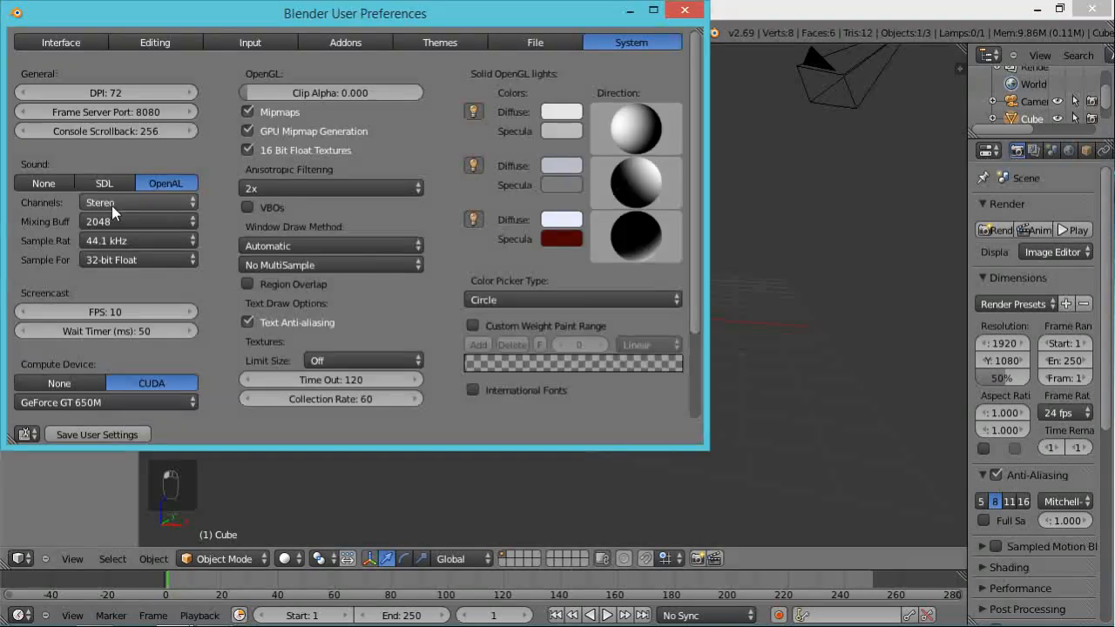
left_click(246, 46)
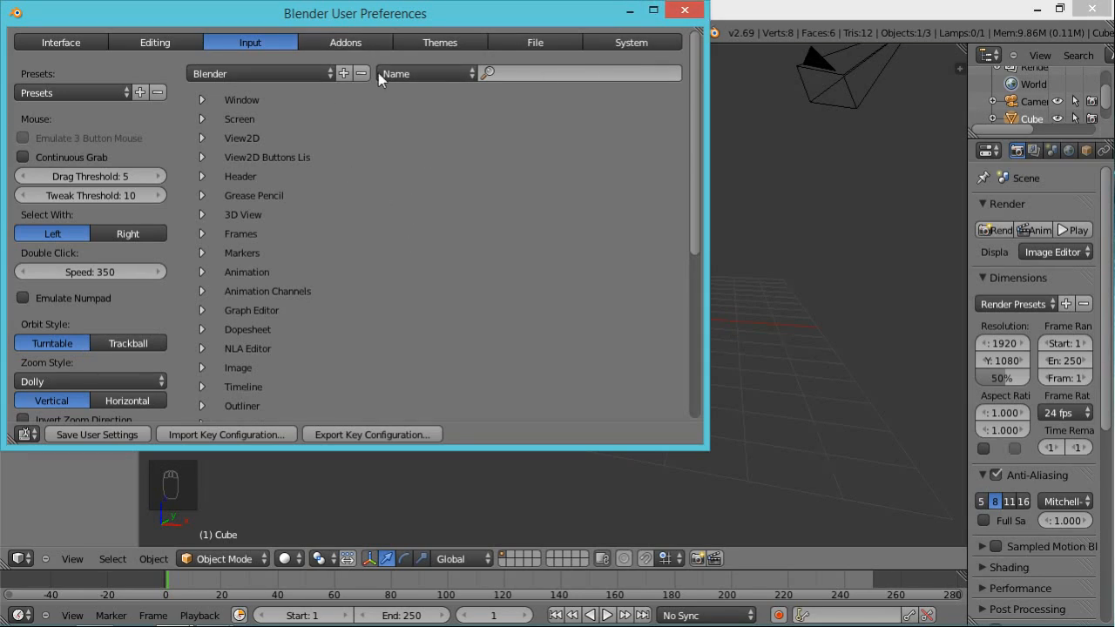
left_click(346, 42)
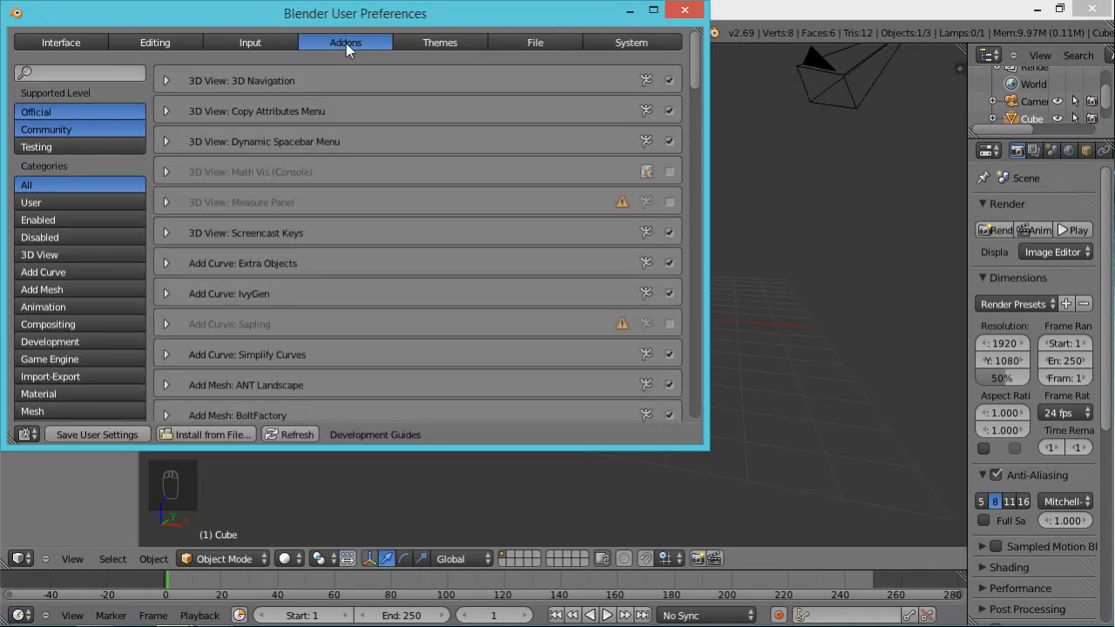
left_click_drag(701, 80, 701, 97)
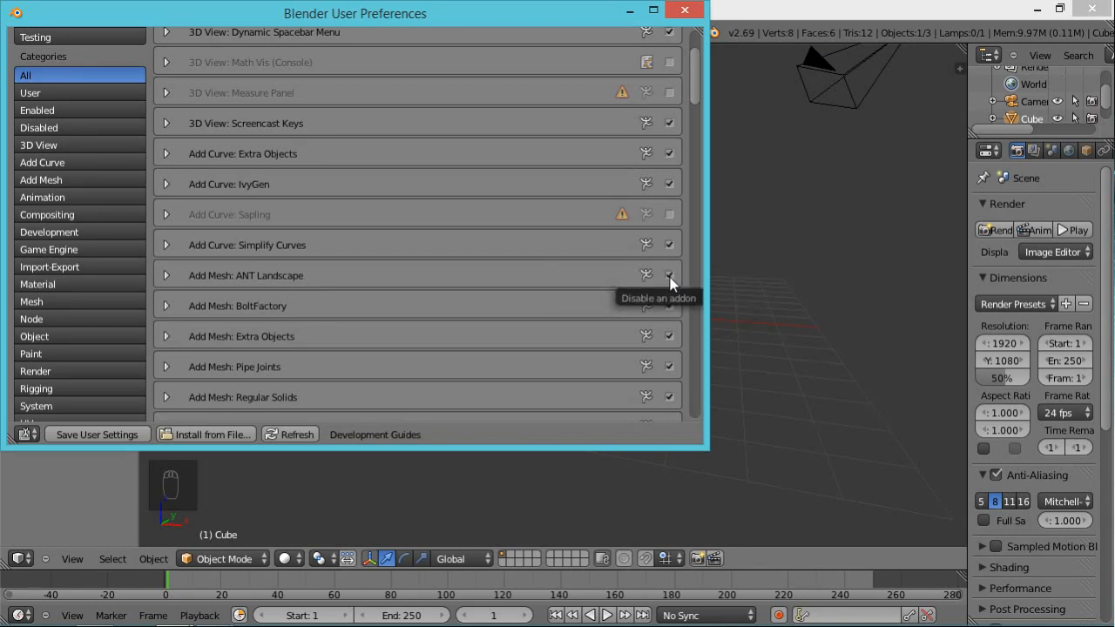
left_click(685, 10)
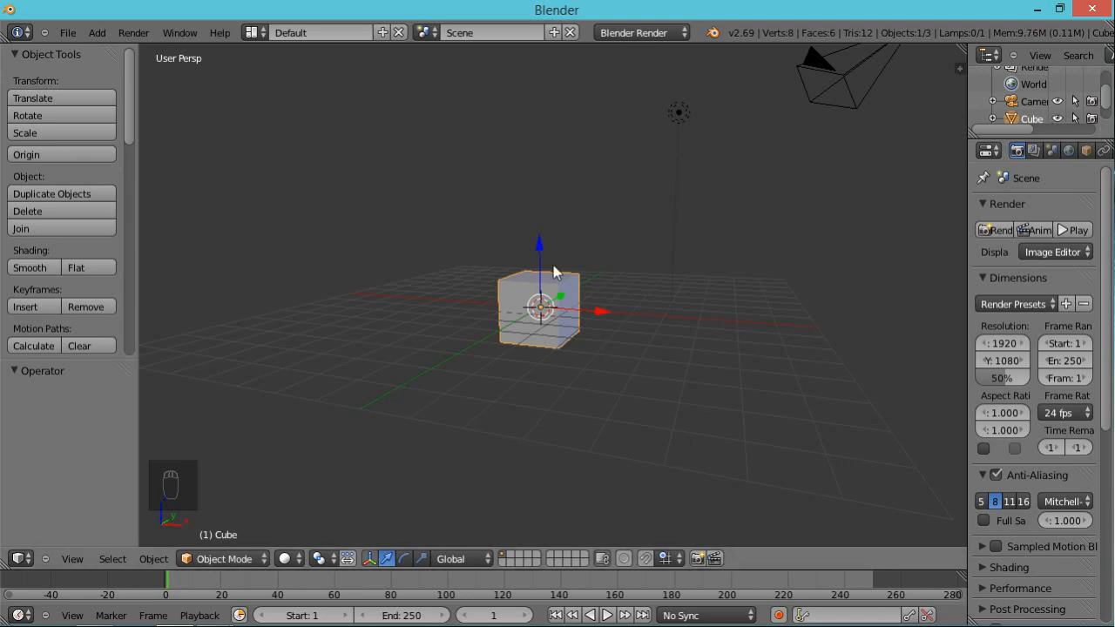
- Move the default cube around the scene, ending with about -0.96 along Z, and enter Edit Mode
left_click_drag(539, 245, 540, 209)
left_click_drag(596, 262, 523, 220)
left_click(253, 563)
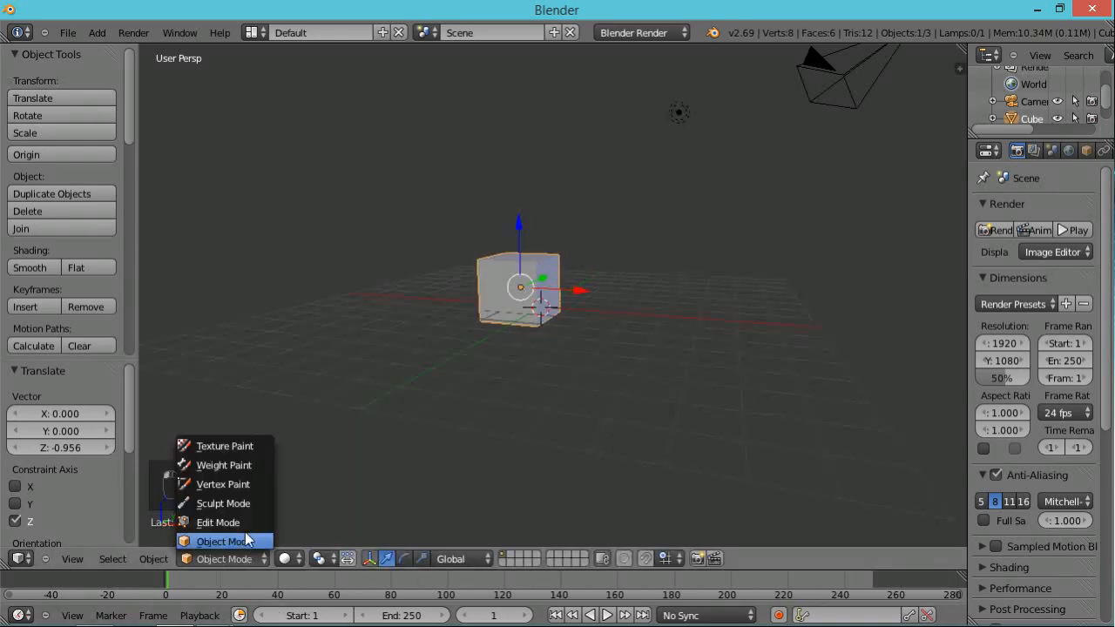
left_click(242, 520)
- Select the cube's upper front corner vertex and move it several times, including about -1.49 along Z and 1.55 along X
right_click(535, 259)
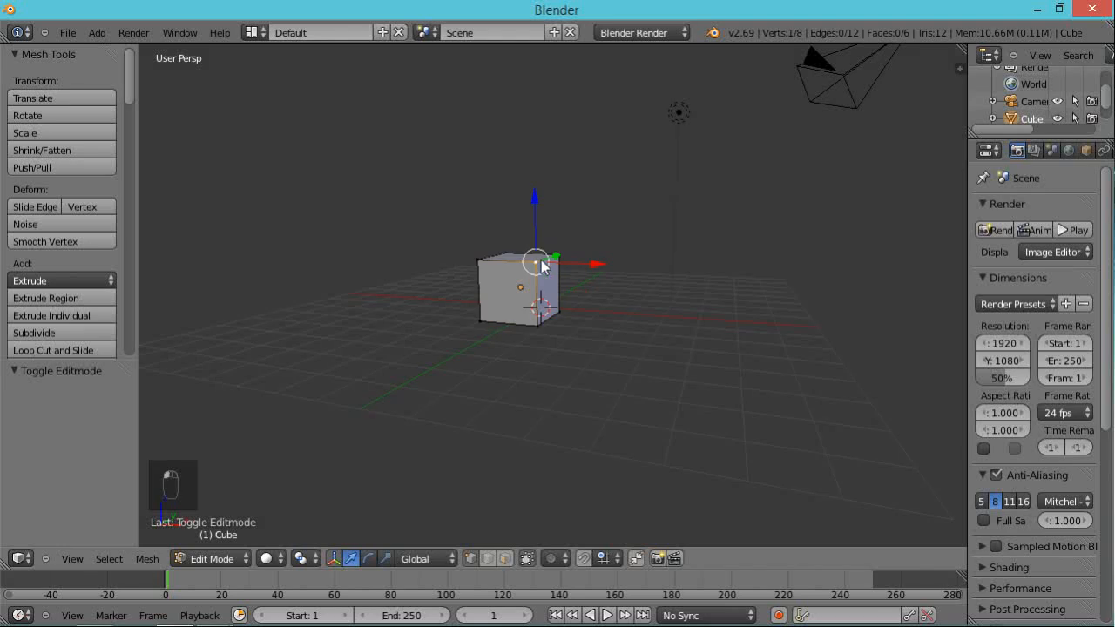
left_click_drag(601, 264, 668, 267)
left_click_drag(598, 219, 595, 178)
left_click_drag(653, 232, 576, 240)
left_click_drag(530, 185, 535, 222)
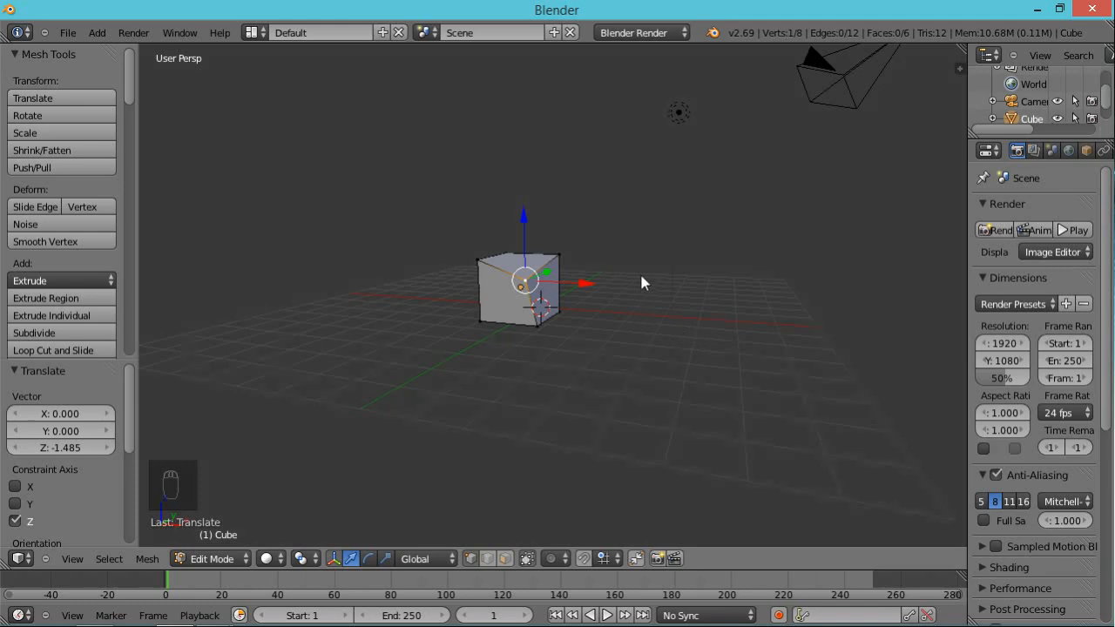
middle_click_drag(654, 287, 624, 283)
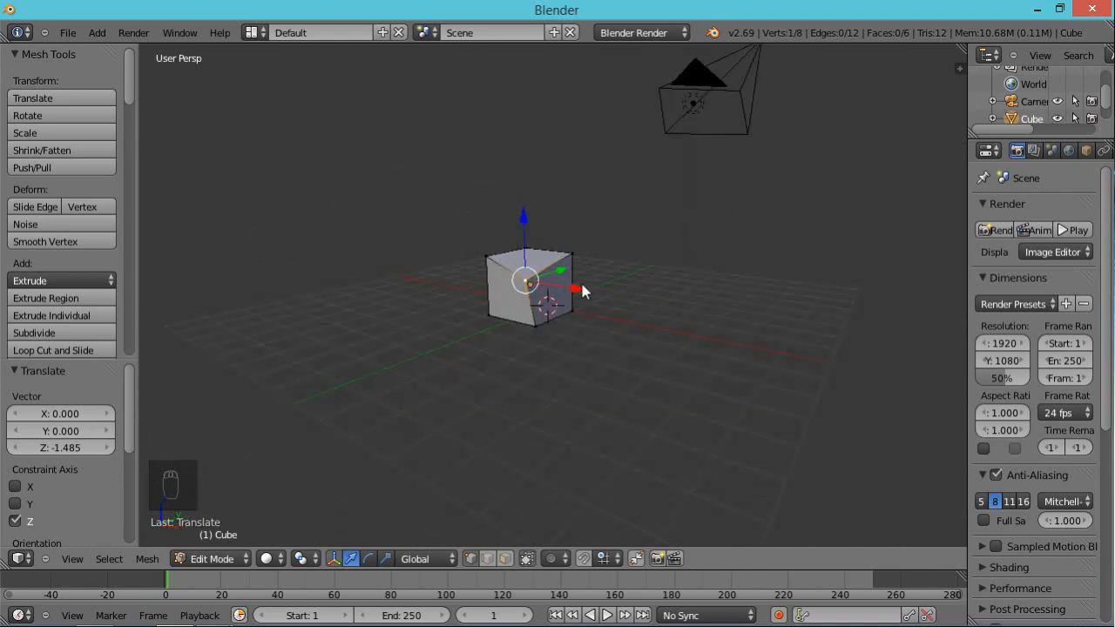
left_click_drag(578, 292, 619, 295)
- Place the 3D cursor at several spots around the cube, ending on the grid in front of it
left_click(742, 211)
left_click(690, 360)
left_click(359, 348)
left_click(366, 161)
left_click(761, 185)
left_click(711, 405)
left_click(518, 436)
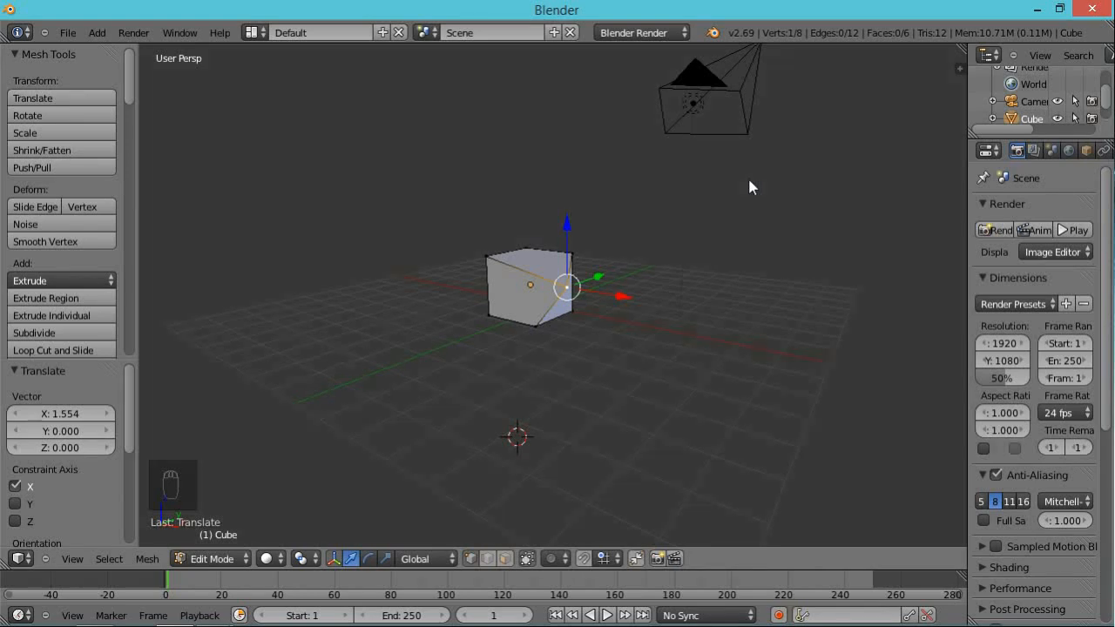
- Undo the moves made to the cube's corner vertex
key("ctrl+z")
key("ctrl+z")
key("ctrl+z")
key("ctrl+z")
key("ctrl+z")
key("ctrl+z")
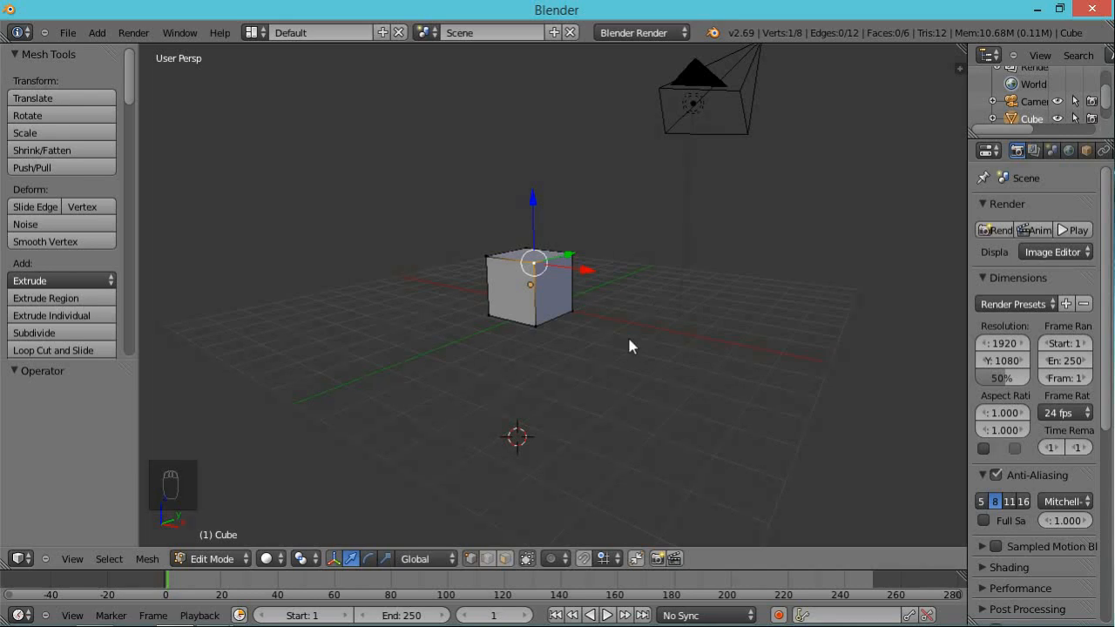
key("Tab")
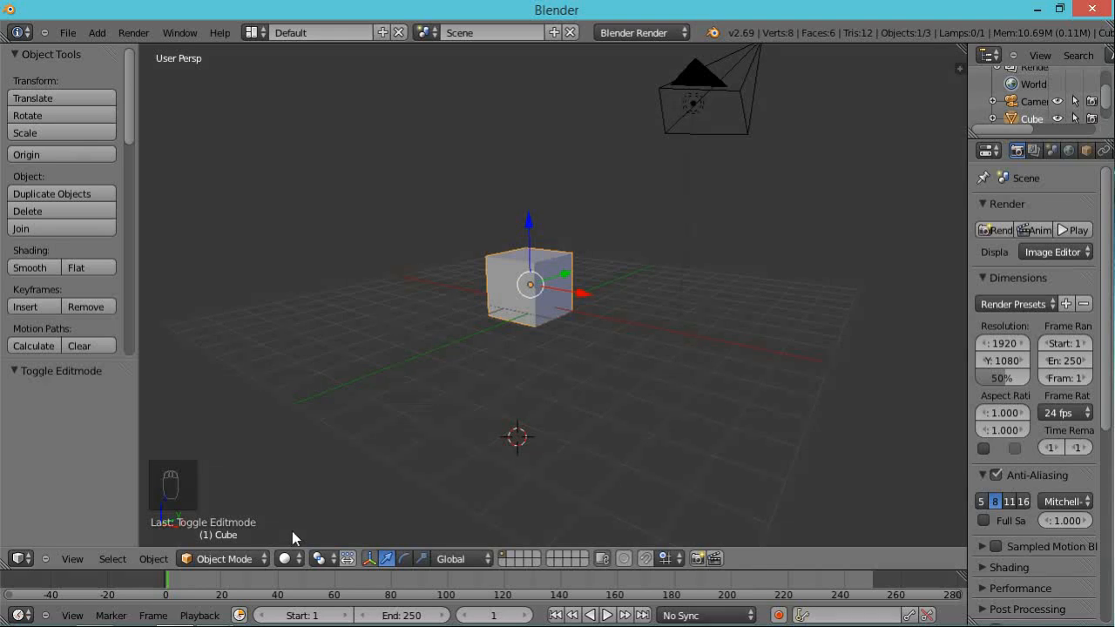
key("shift+a")
key("Tab")
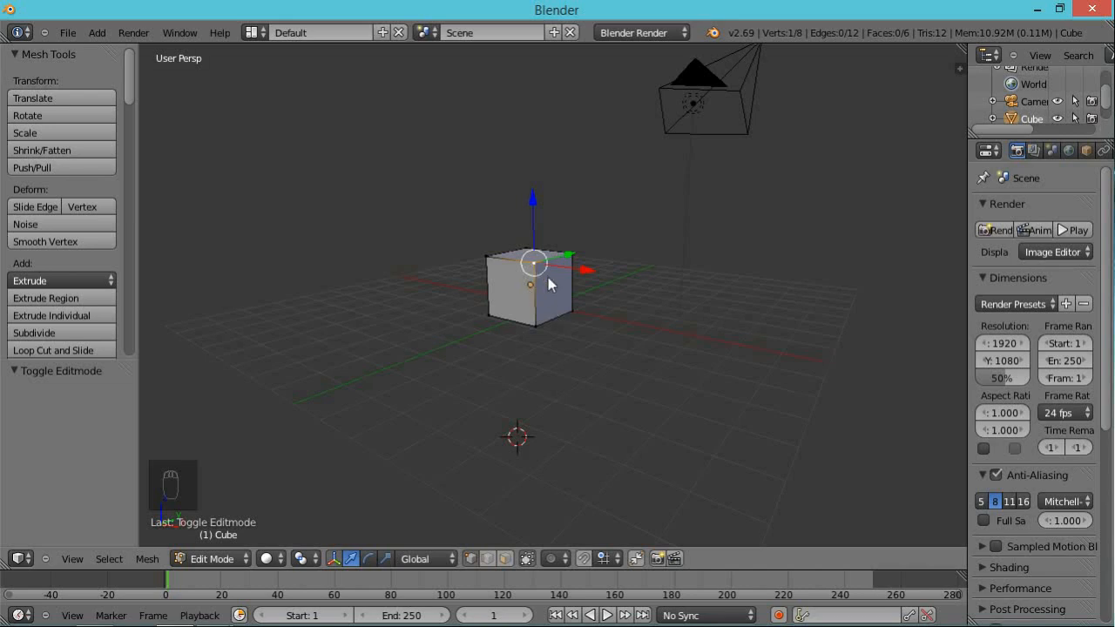
- Select individual corner vertices of the cube and clear the selection
right_click(534, 325)
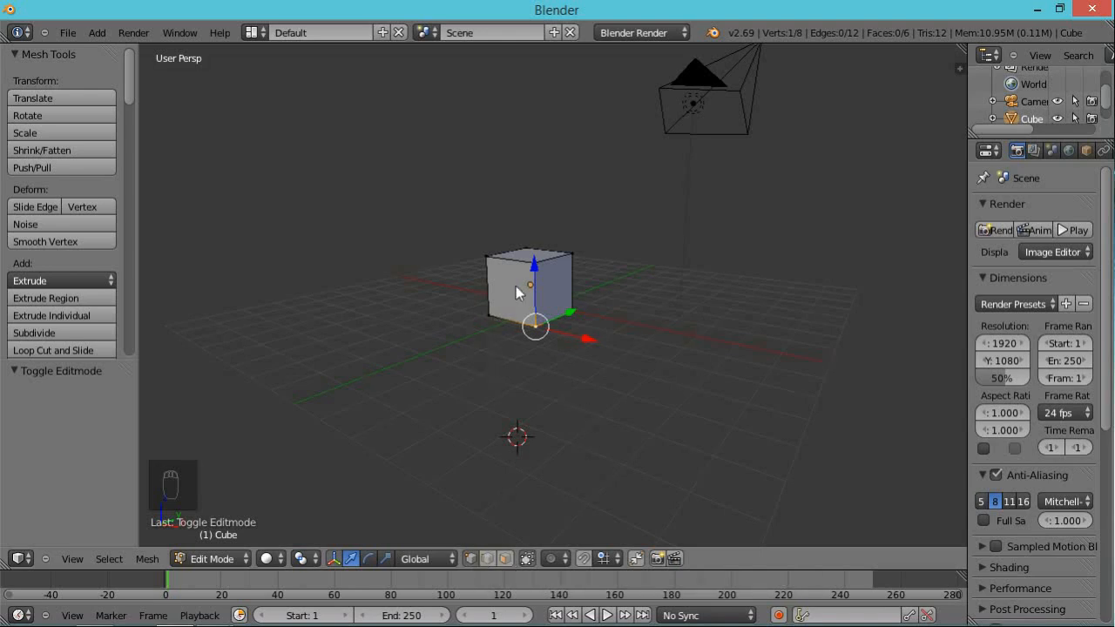
right_click(485, 258)
key("a")
right_click(534, 301)
- Use face selection to select the cube's side face toward the X direction, and return to vertex selection
left_click(505, 558)
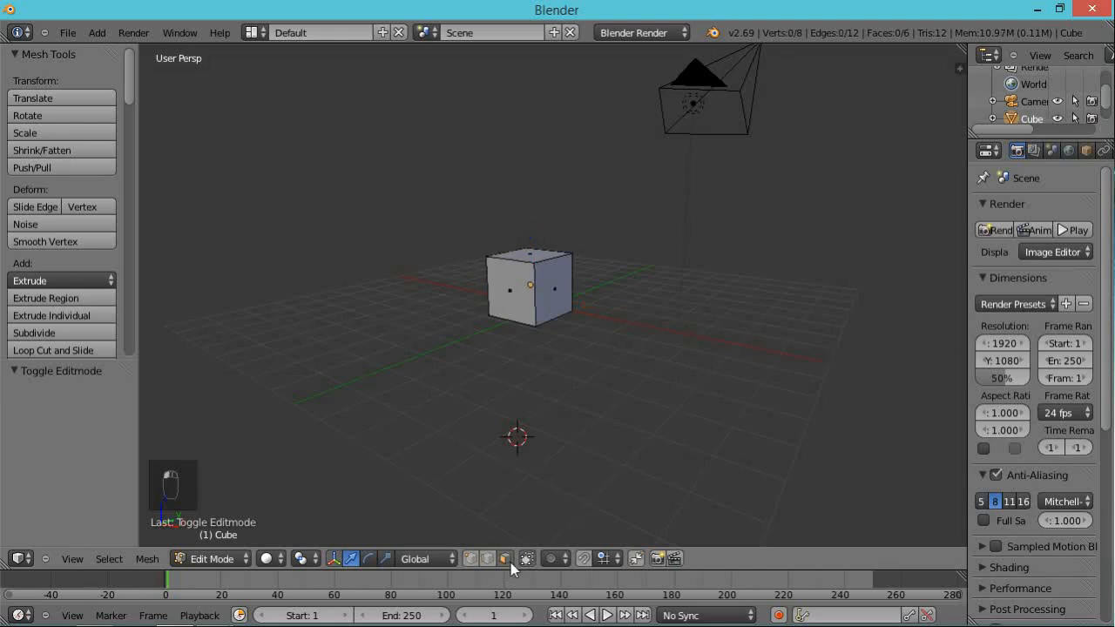
right_click(554, 290)
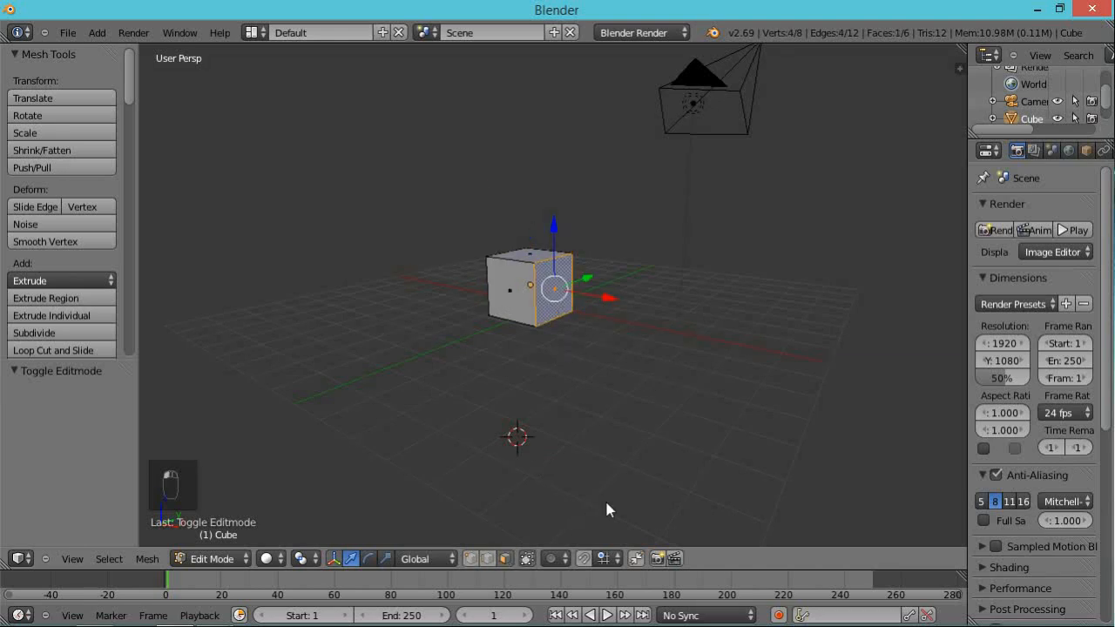
left_click(471, 559)
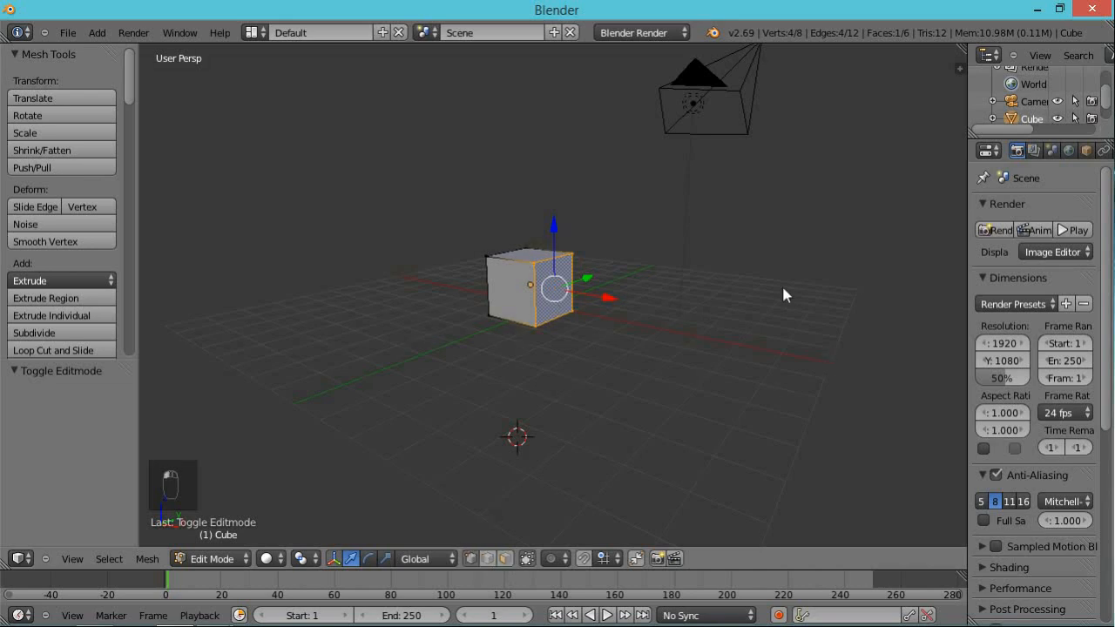
- Select the whole cube mesh by extending from one corner vertex to all linked geometry, and move it along X and Y
right_click(535, 265)
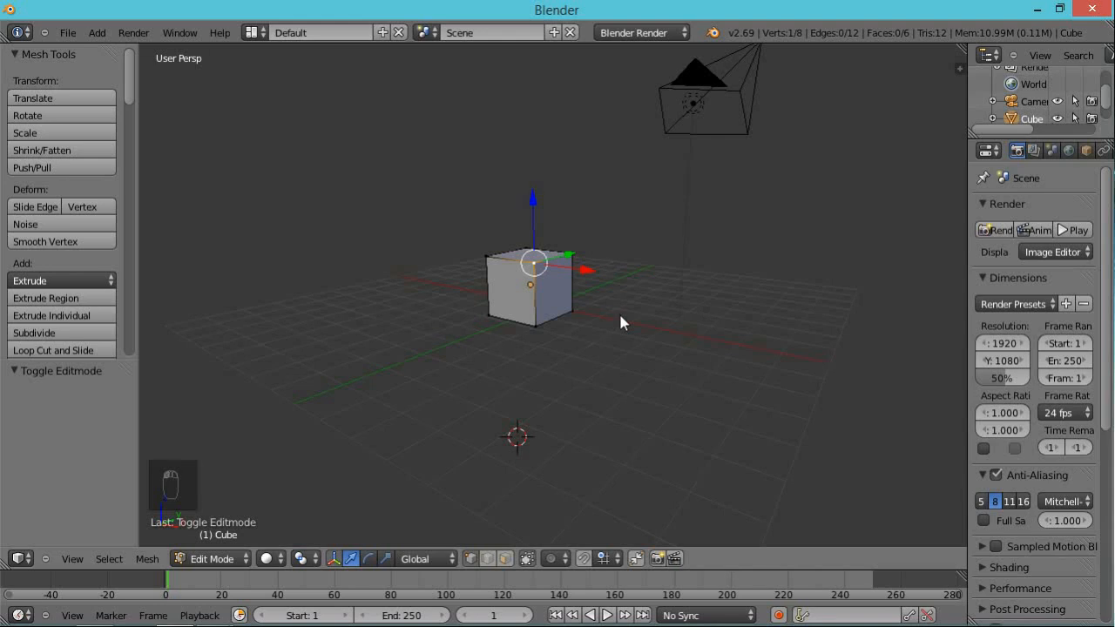
key("ctrl+l")
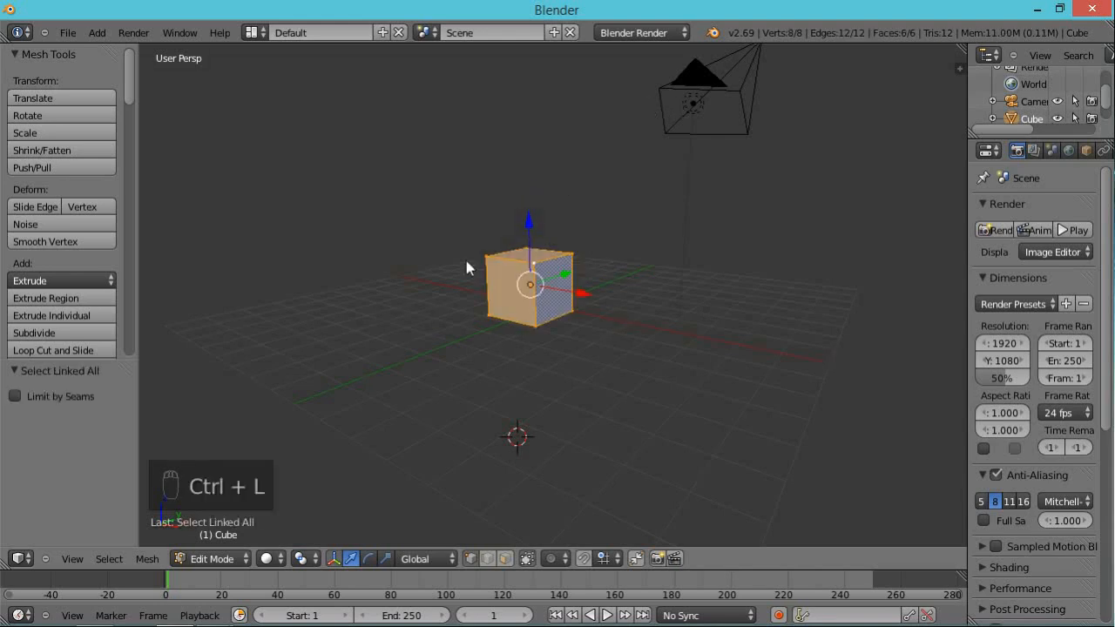
key("g")
key("x")
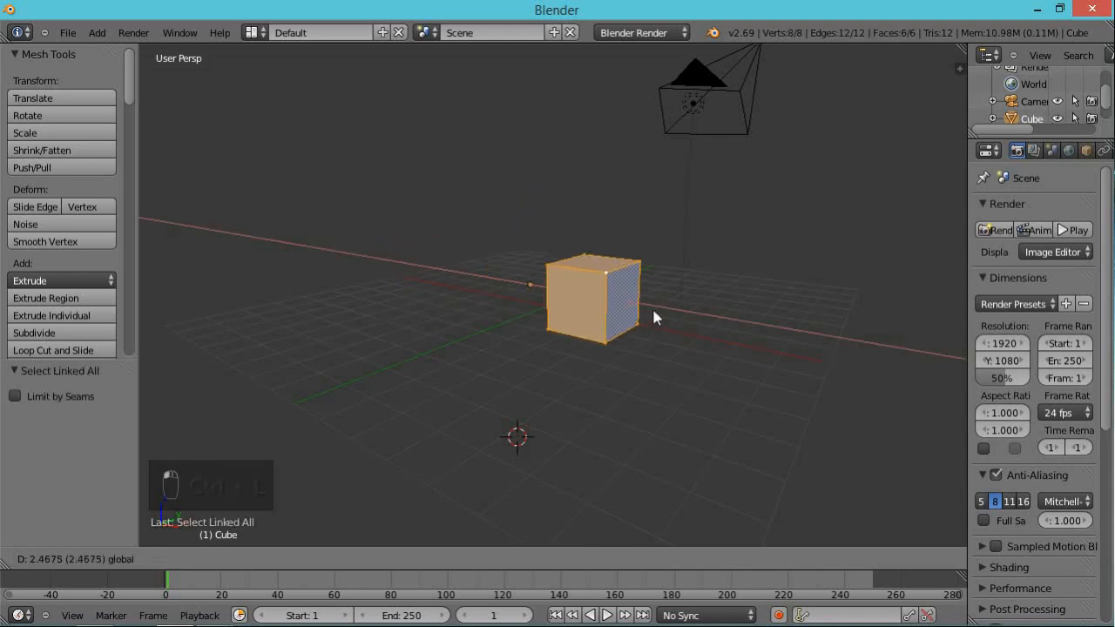
left_click(566, 294)
key("g")
key("y")
left_click(574, 275)
key("g")
key("x")
left_click(605, 296)
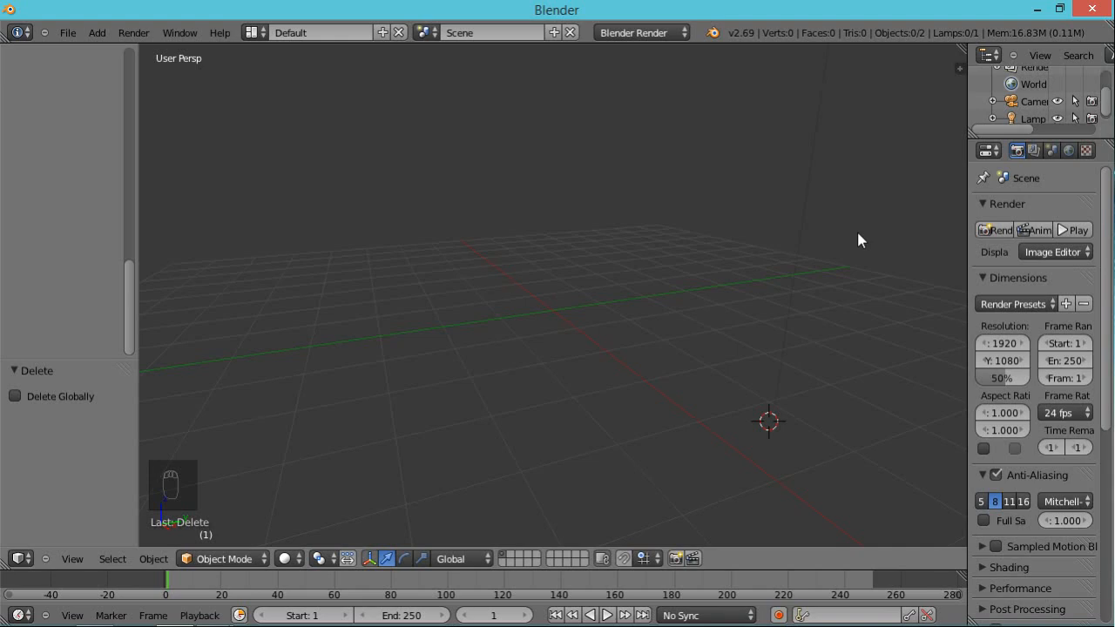
- Reset the 3D cursor to the scene origin and add a Landscape mesh there
key("shift+c")
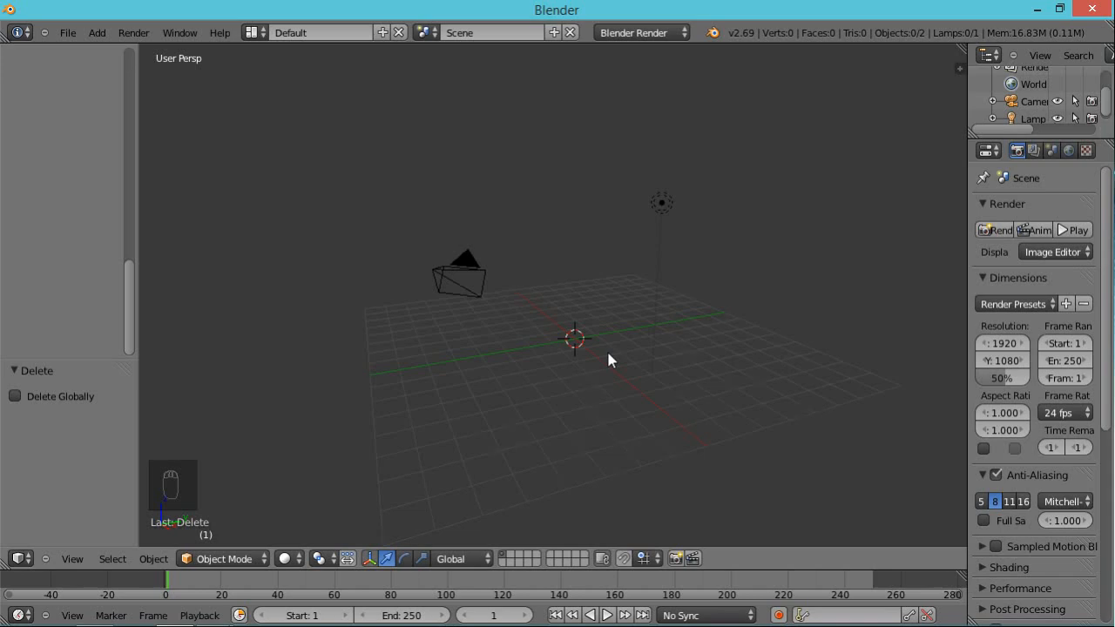
key("shift+a")
mouse_move(610, 354)
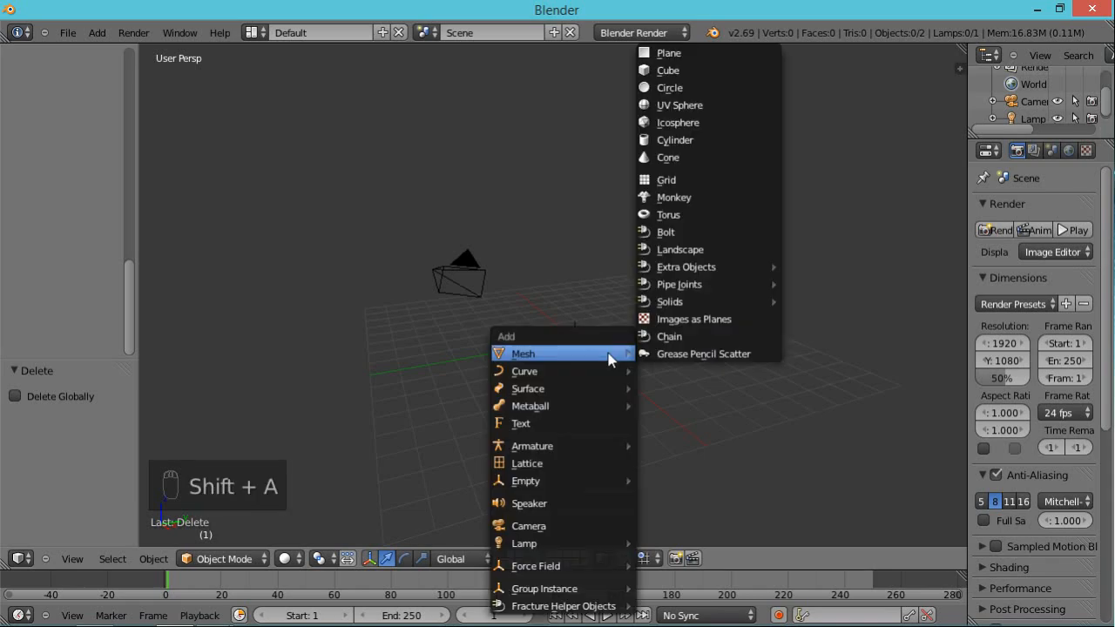
left_click(693, 251)
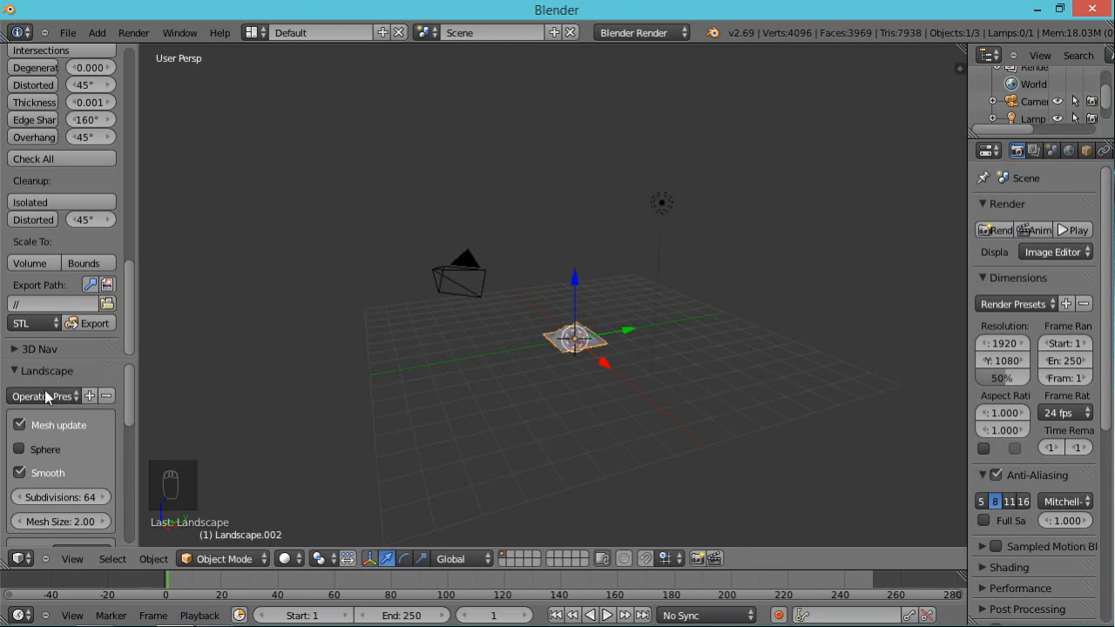
- Look through the landscape's generation settings and examine the terrain shape from the front
left_click_drag(134, 388, 129, 447)
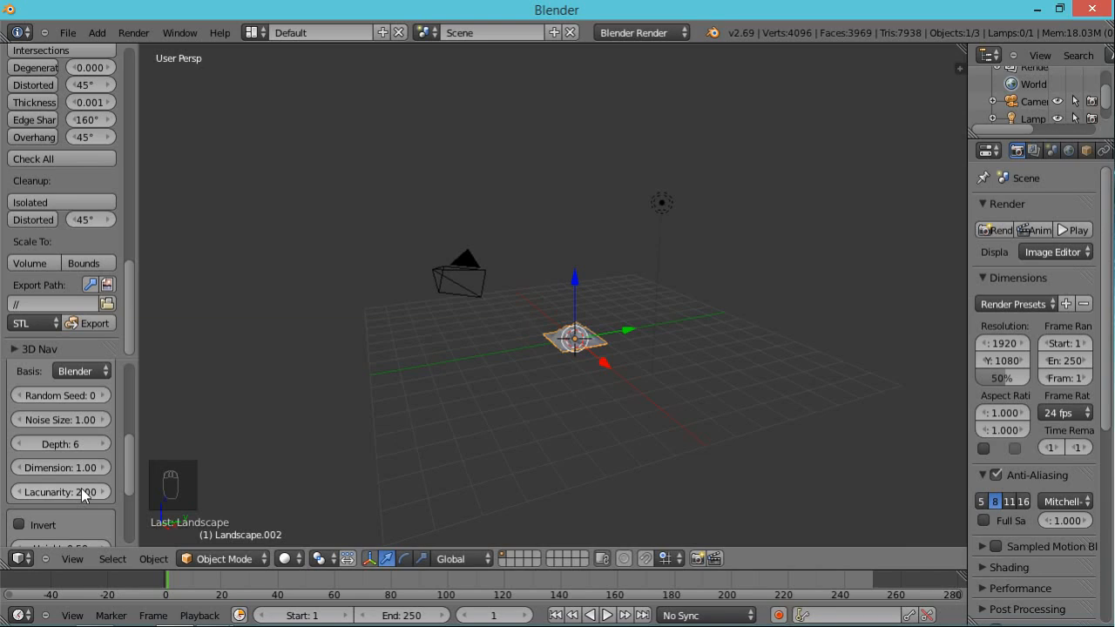
left_click_drag(123, 448, 119, 424)
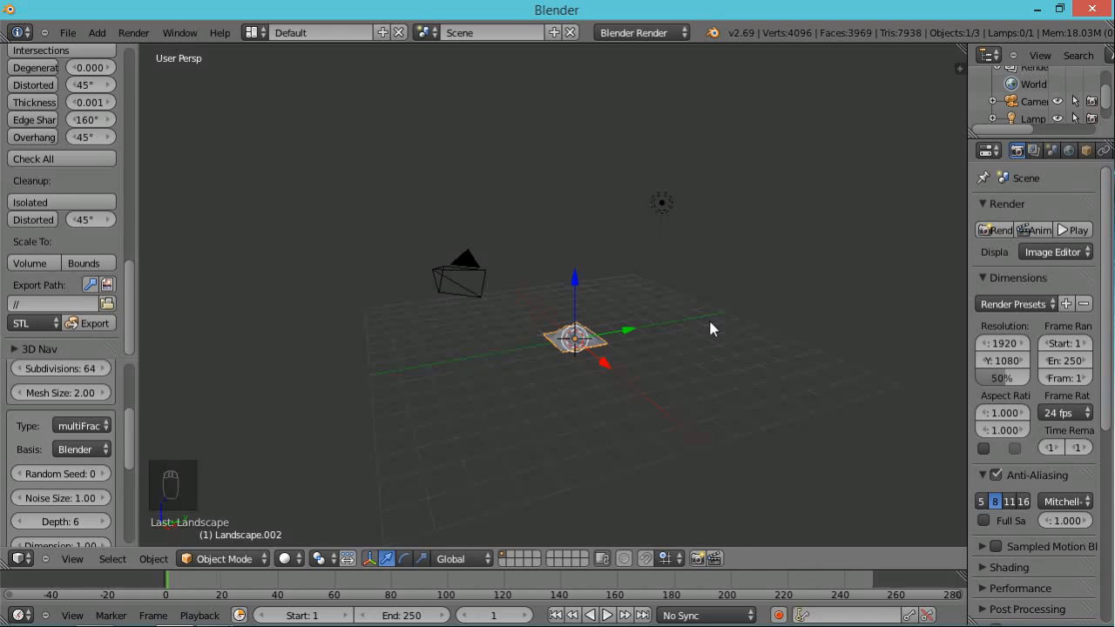
middle_click_drag(750, 307, 745, 382)
scroll(743, 392, "up", 1)
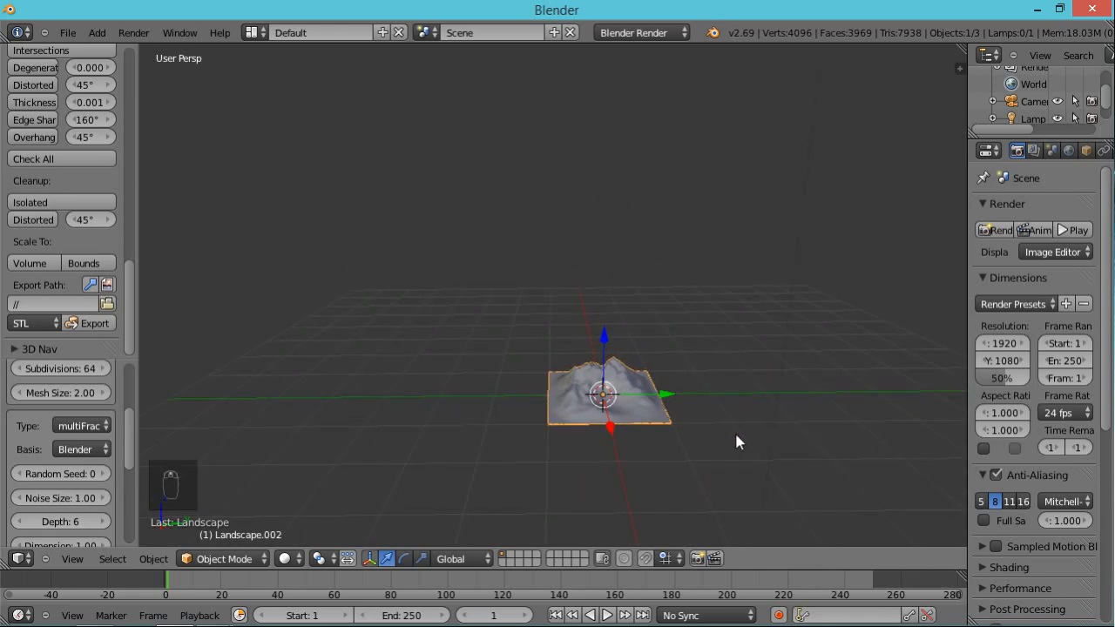
scroll(736, 434, "up", 3)
scroll(751, 450, "up", 2)
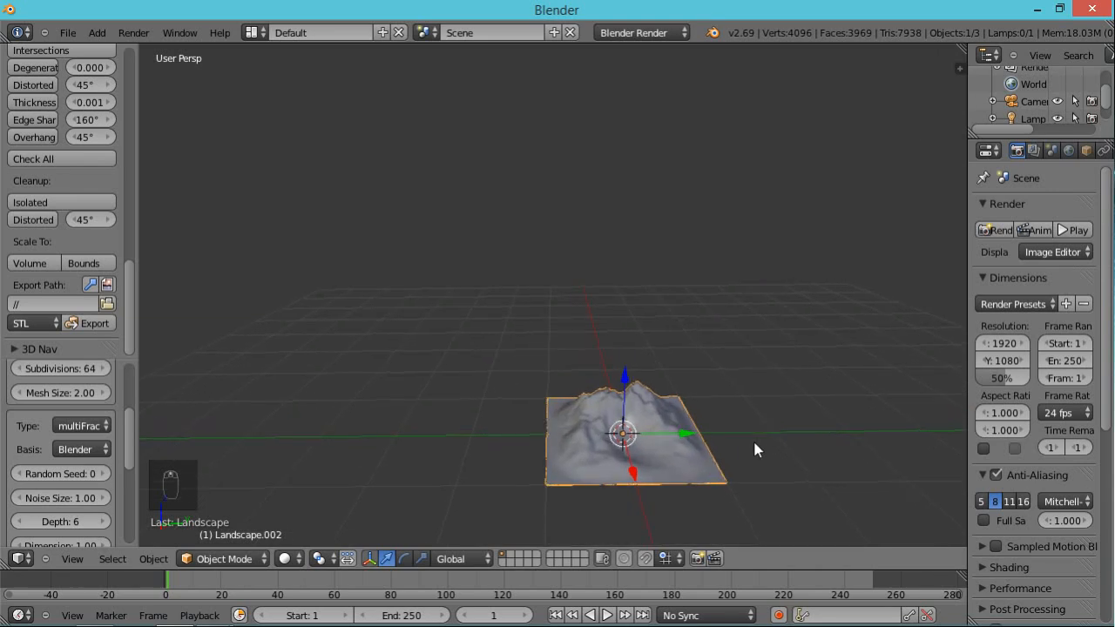
scroll(755, 445, "up", 2)
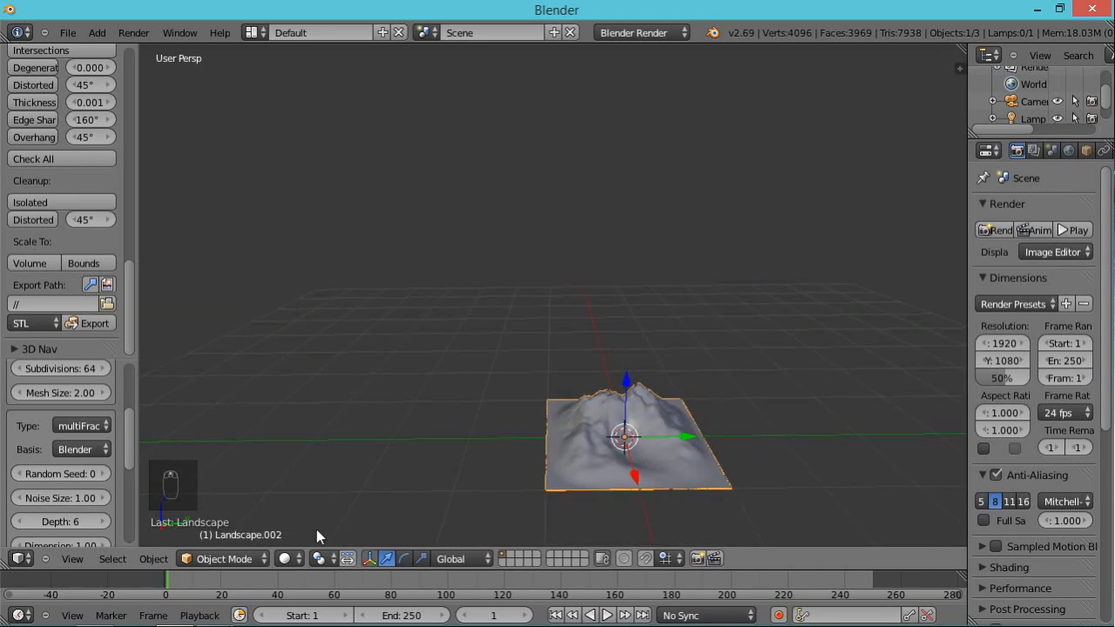
scroll(810, 420, "up", 1)
scroll(746, 410, "up", 1)
scroll(746, 410, "down", 2)
scroll(746, 412, "down", 3)
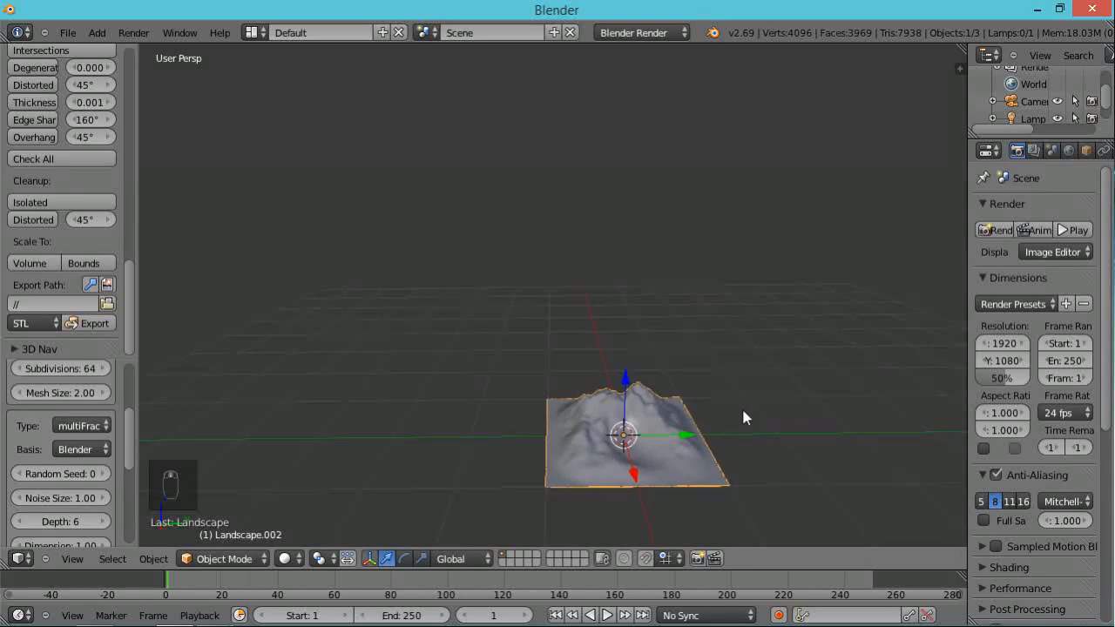
scroll(751, 455, "up", 3)
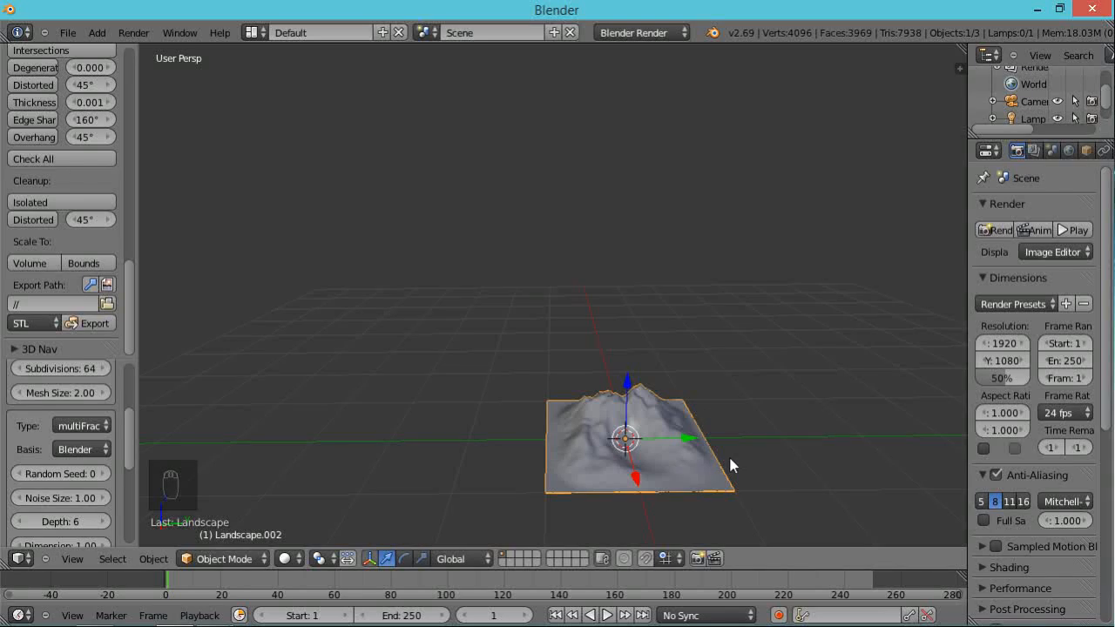
- Enter Edit Mode on the landscape and examine its dense vertex grid
key("KP_Decimal")
scroll(731, 440, "down", 2)
scroll(718, 426, "up", 6)
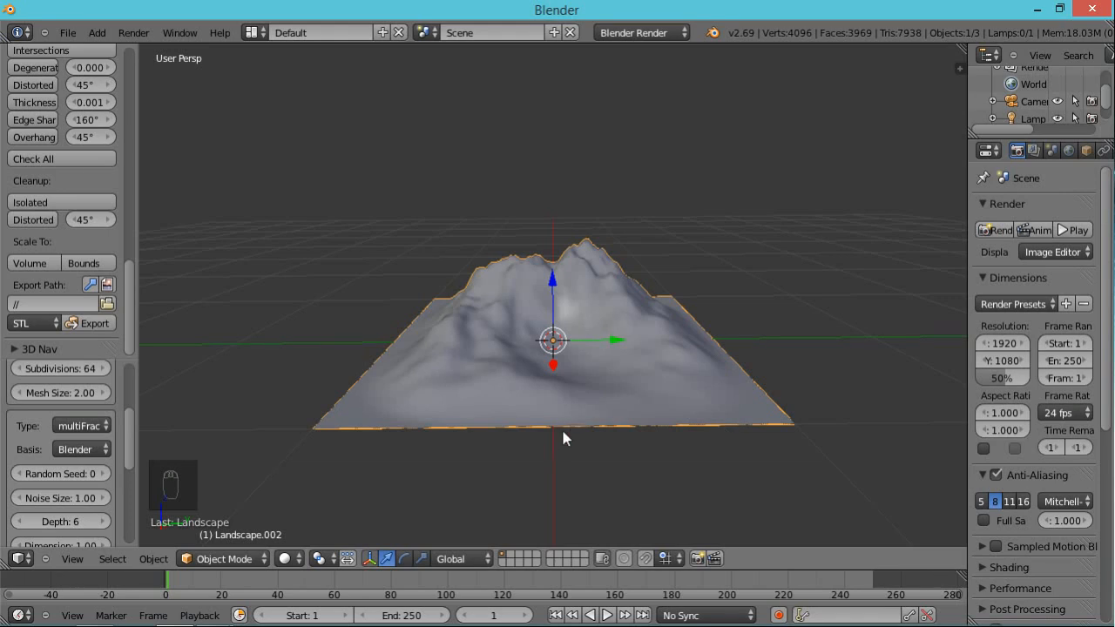
key("Tab")
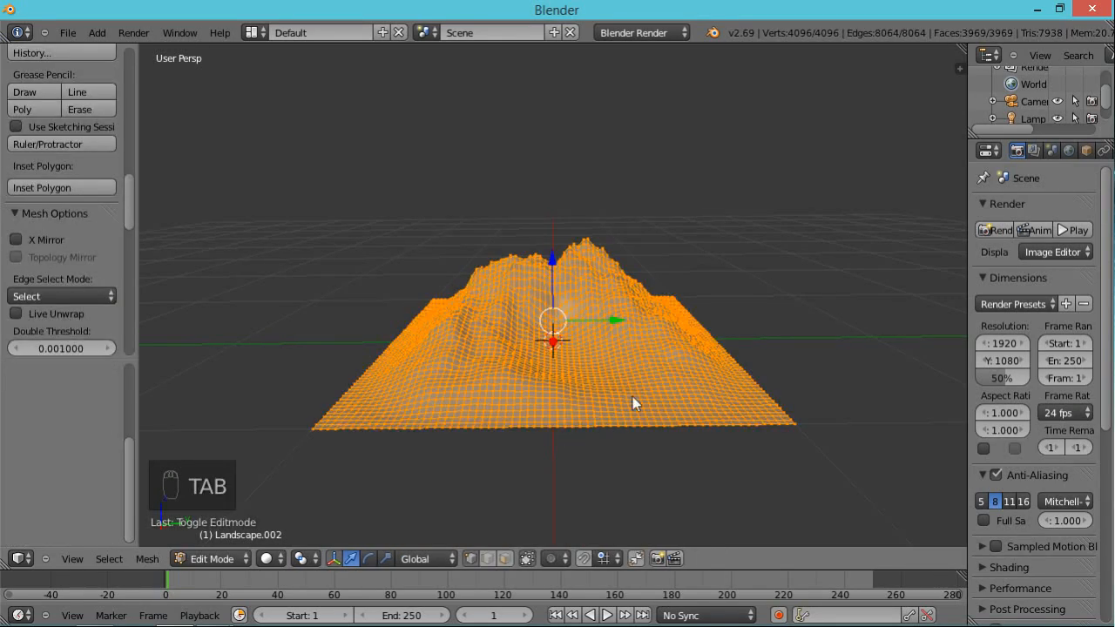
scroll(666, 438, "down", 4)
middle_click_drag(552, 455, 744, 474)
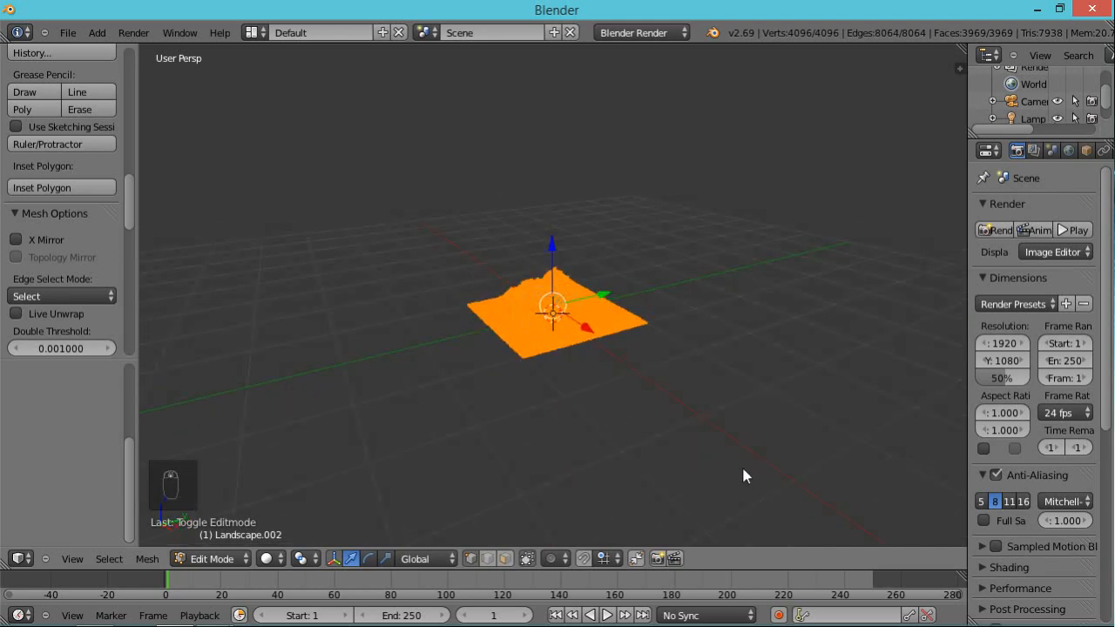
- Scale up the whole landscape mesh twice, the second time by about 1.78, and return to Object Mode
key("s")
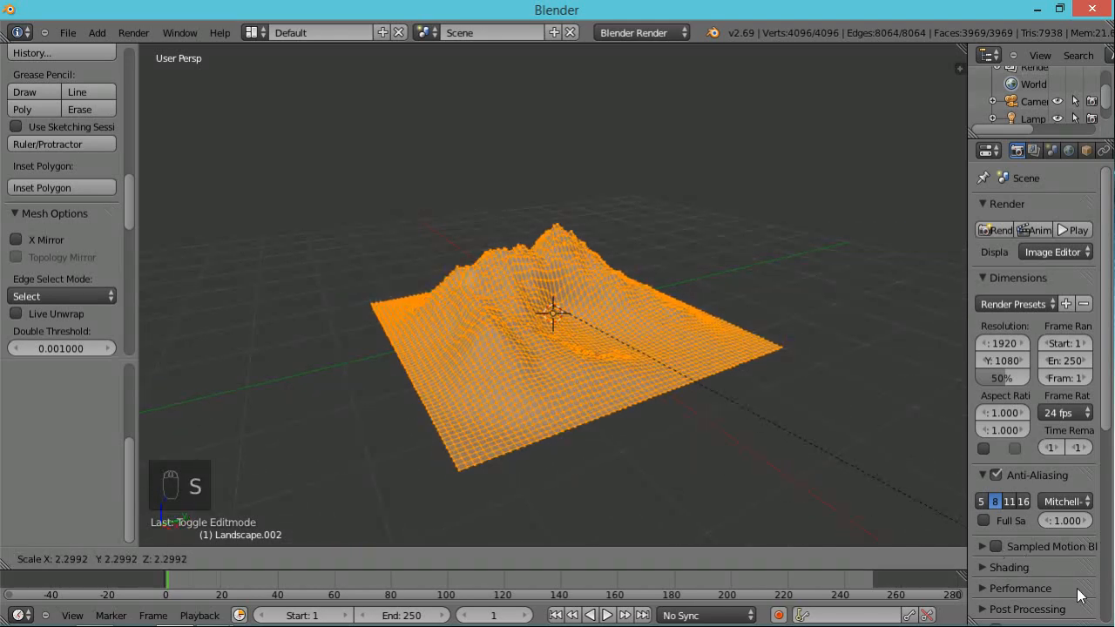
left_click(749, 446)
scroll(754, 440, "down", 2)
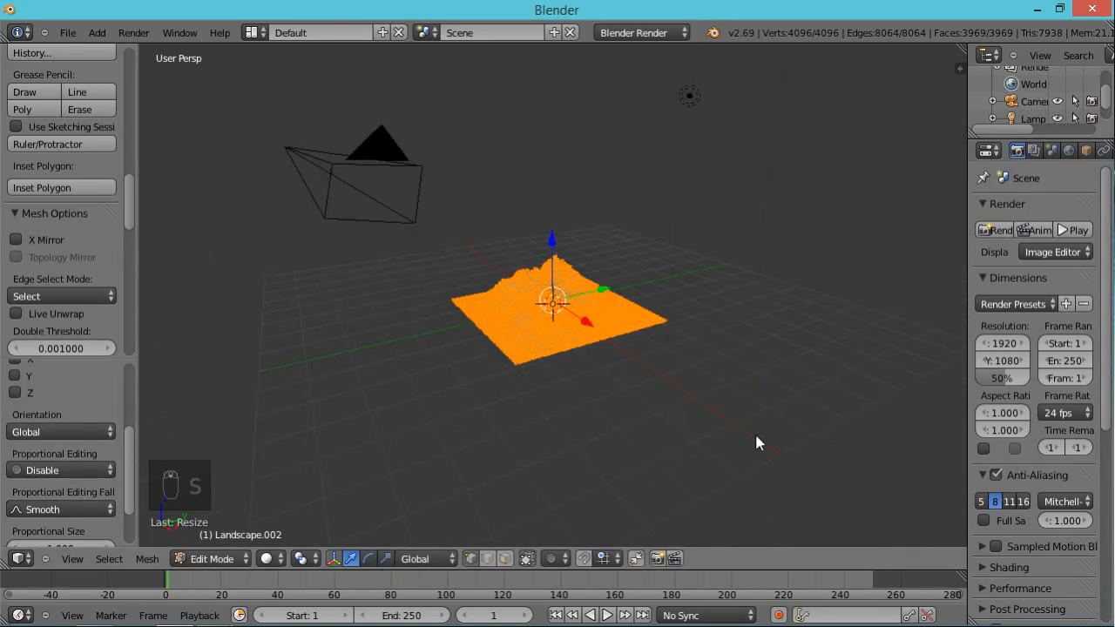
key("s")
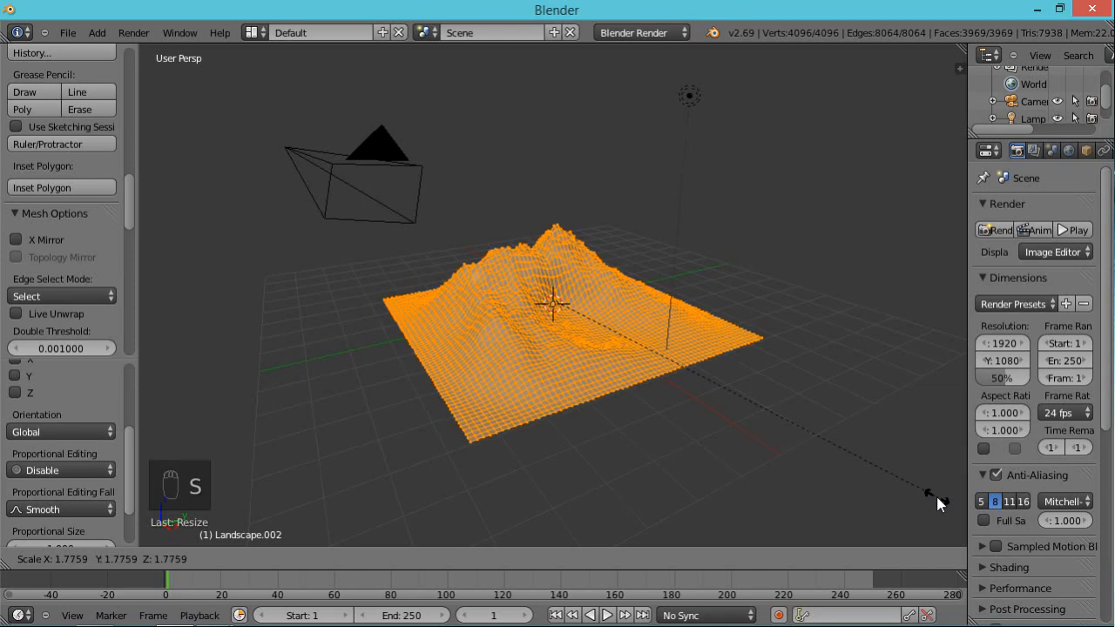
left_click(932, 498)
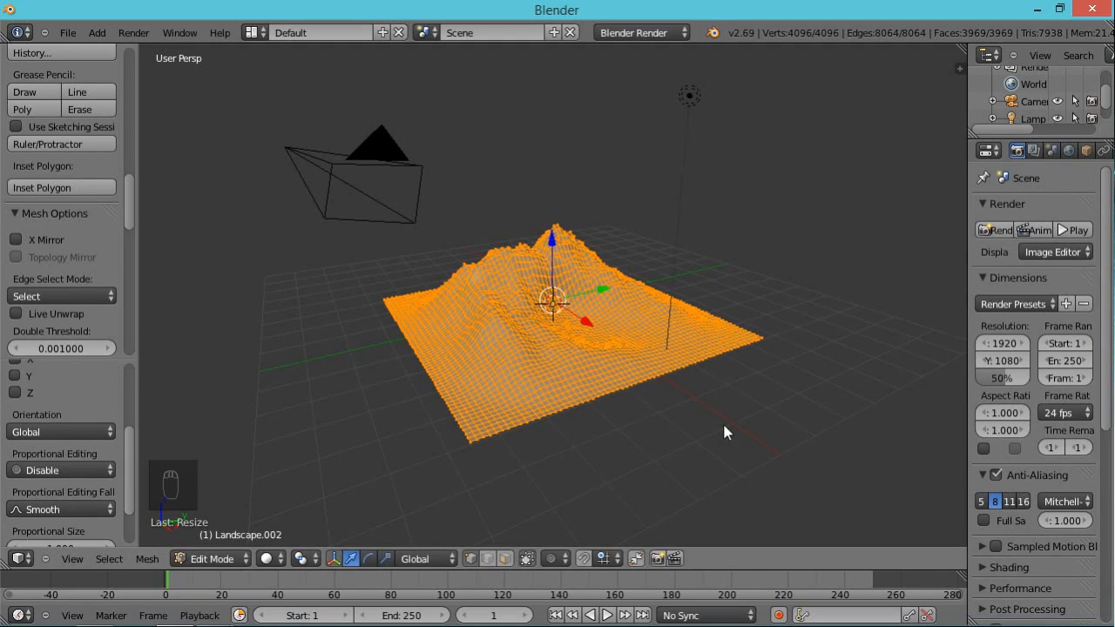
key("Tab")
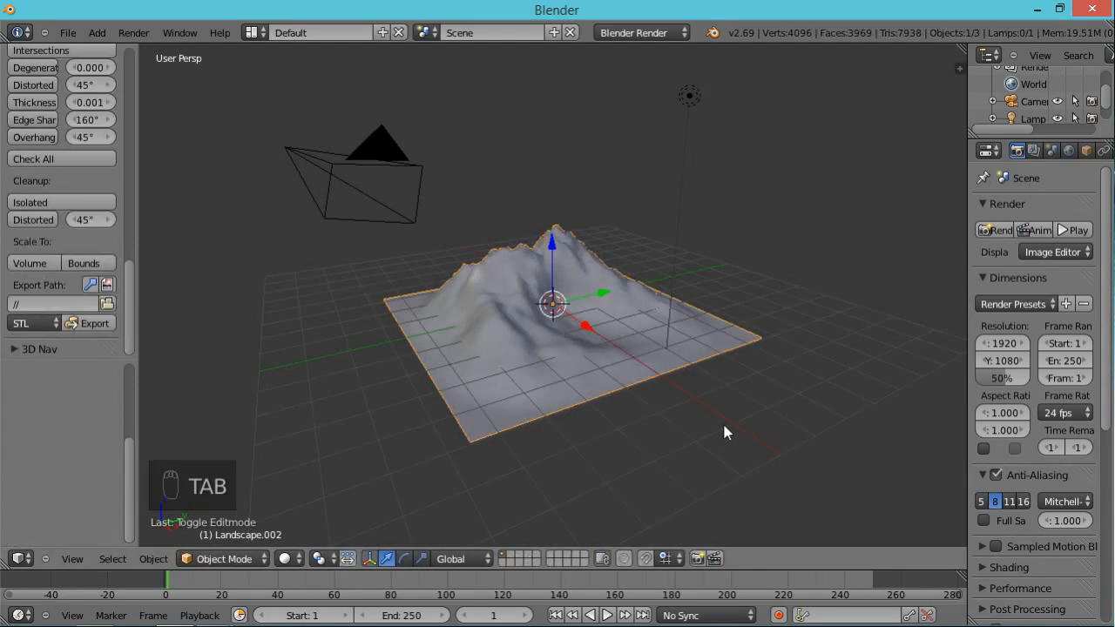
- Place the 3D cursor on empty ground beside the landscape's front corner and add a plane mesh there
mouse_move(744, 421)
middle_mouse_down()
mouse_move(731, 431)
mouse_move(704, 423)
mouse_move(720, 423)
middle_mouse_up()
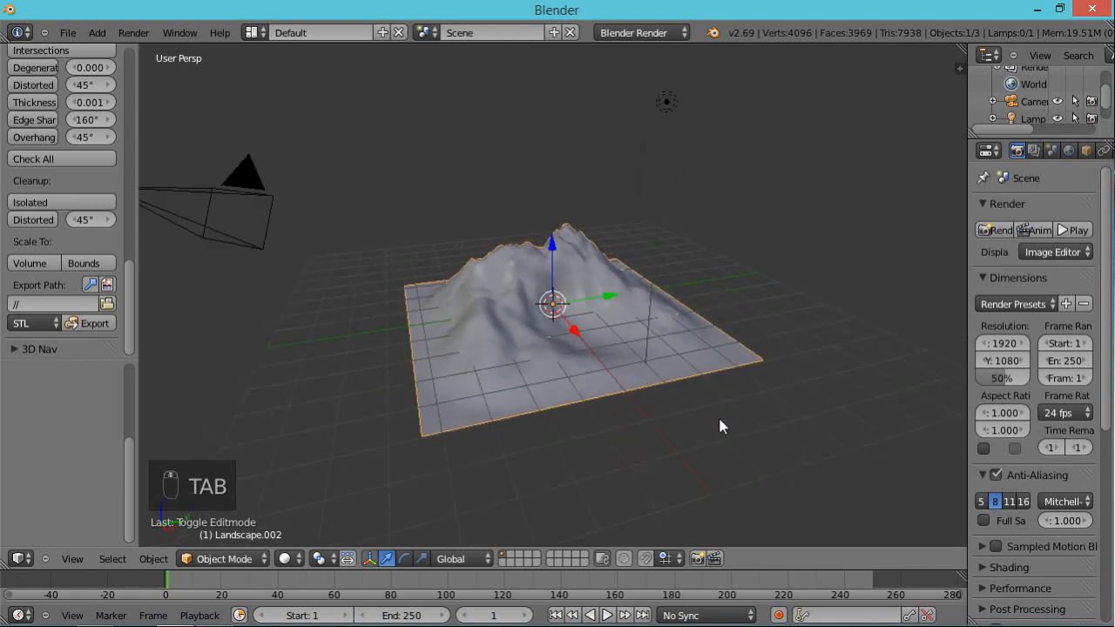
scroll(722, 427, "up", 3)
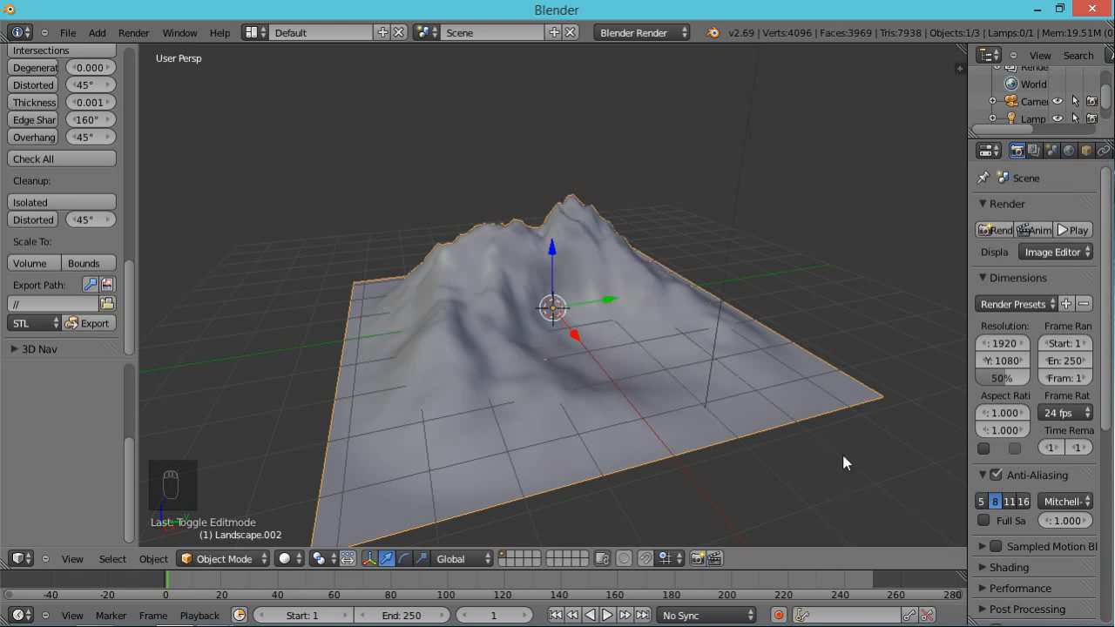
middle_click_drag(868, 471, 828, 468)
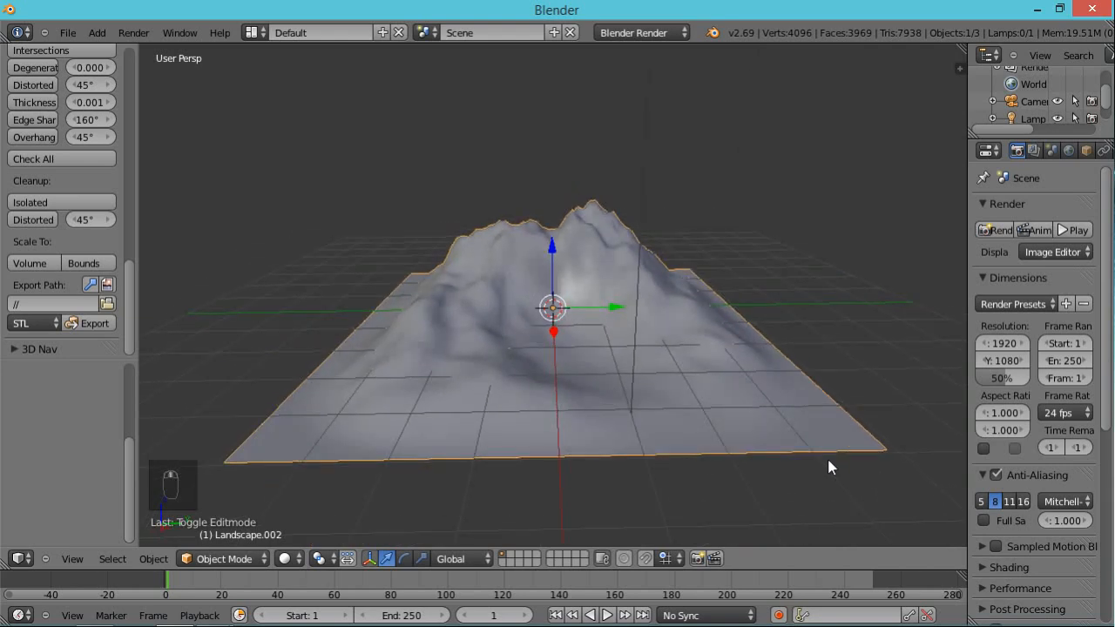
scroll(768, 433, "down", 2)
middle_click_drag(680, 449, 780, 457)
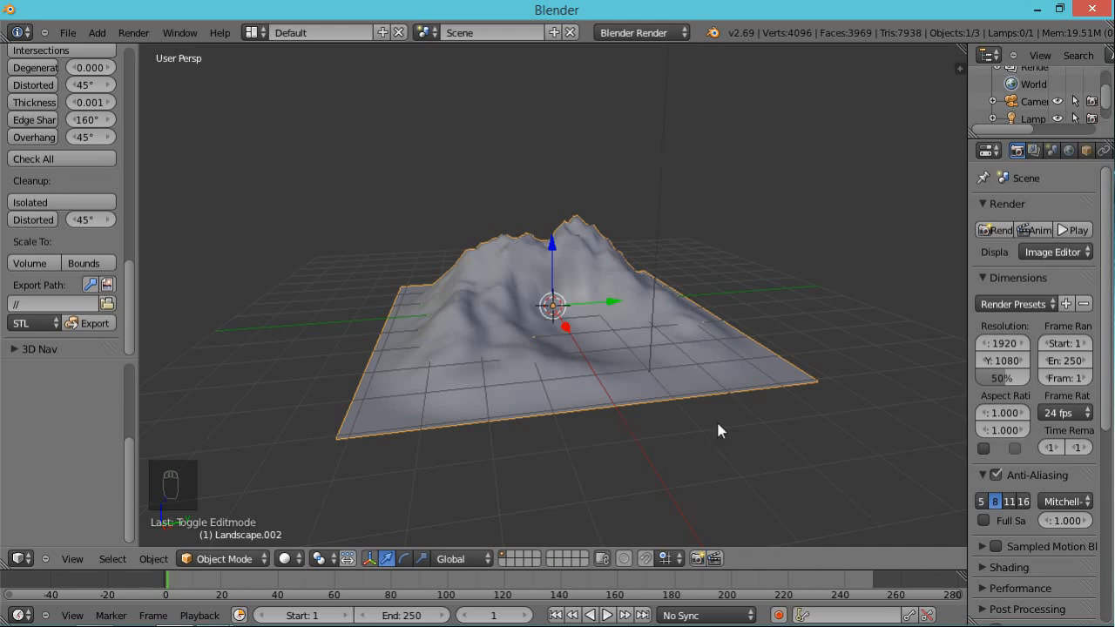
left_click(764, 438)
scroll(787, 432, "down", 2)
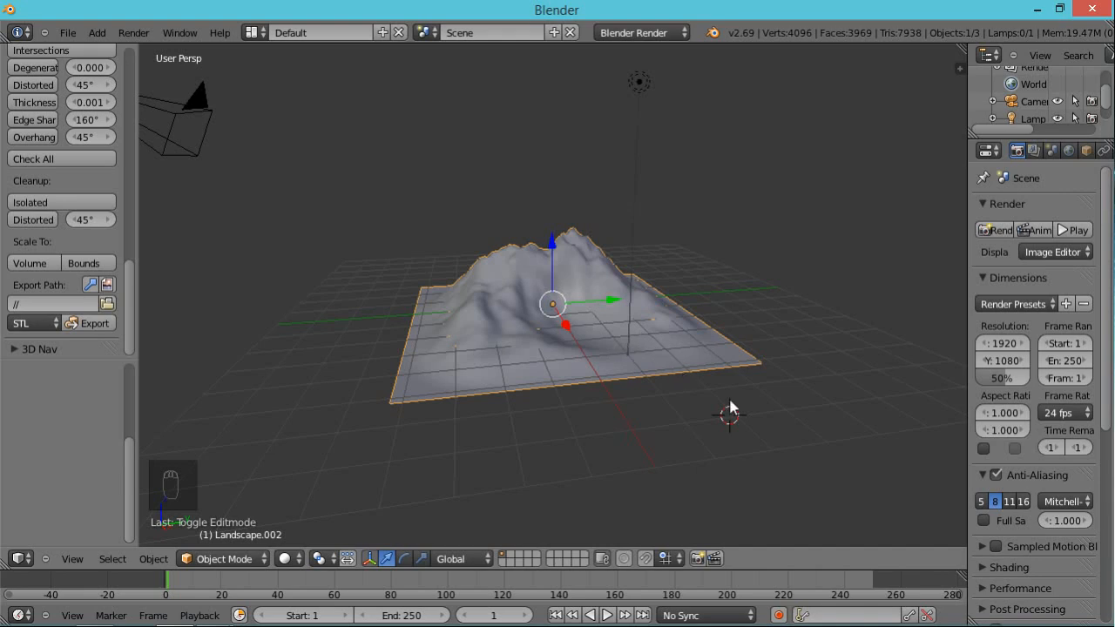
key("shift+a")
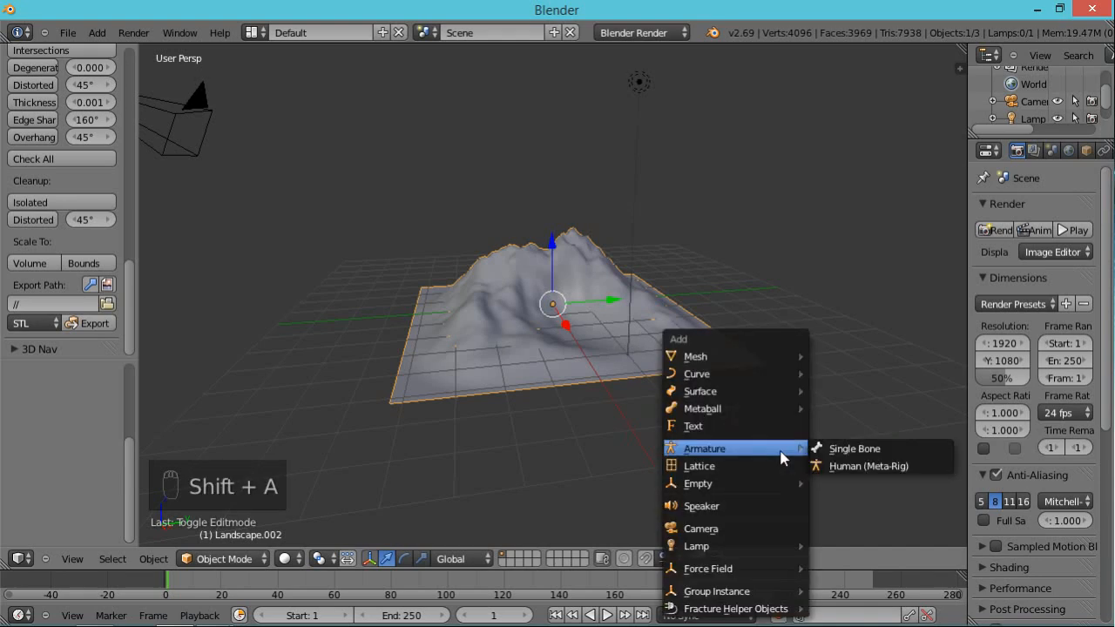
mouse_move(736, 359)
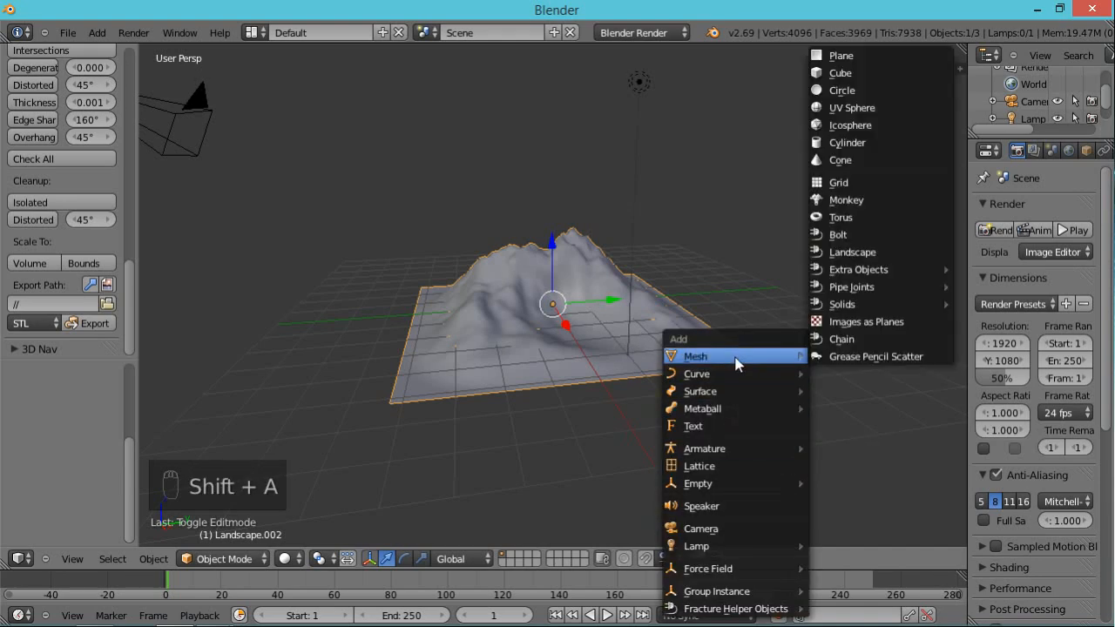
left_click(849, 55)
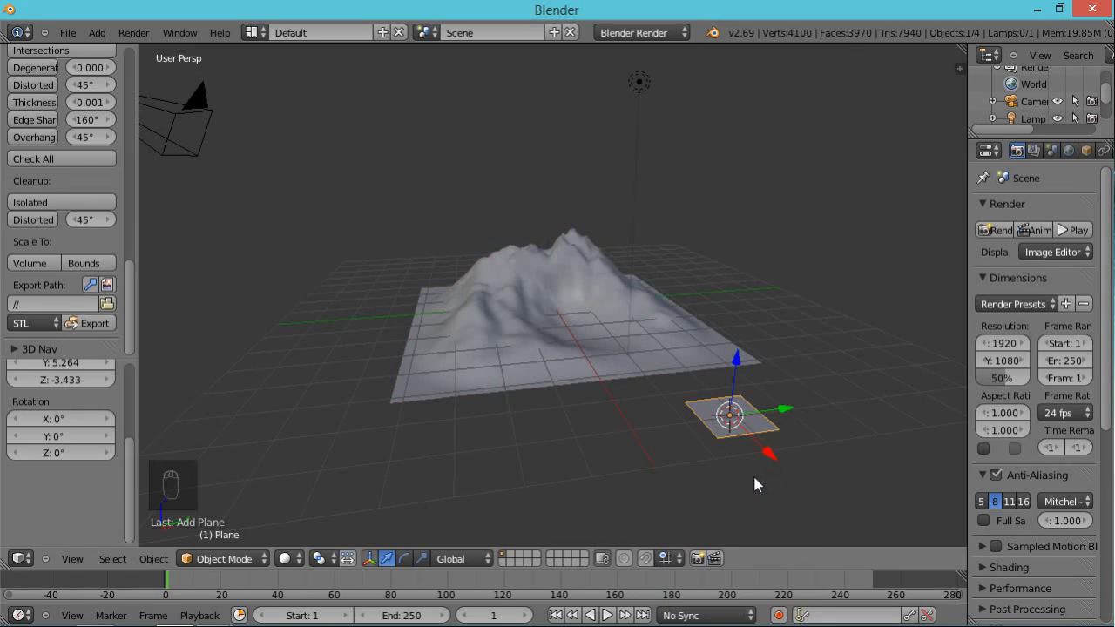
- In Edit Mode, raise the plane's mesh along Z towards the landscape's base level and move it away from the terrain along X
key("Tab")
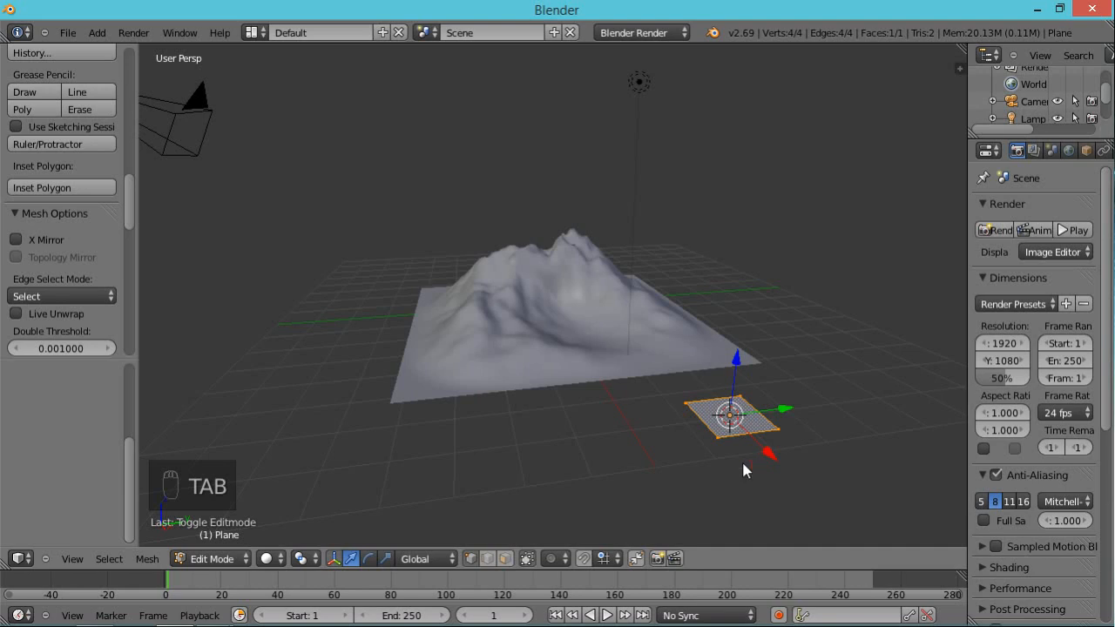
middle_click_drag(842, 392, 755, 387)
mouse_move(733, 353)
left_mouse_down()
mouse_move(738, 287)
mouse_move(745, 360)
left_mouse_up()
middle_click_drag(779, 403, 794, 355)
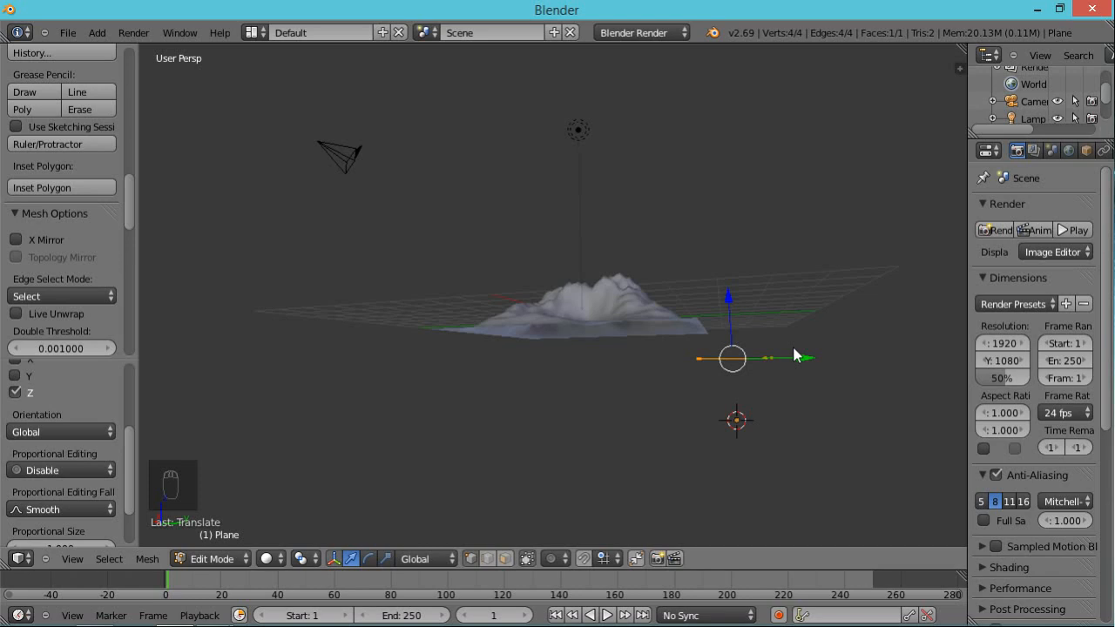
key("KP_1")
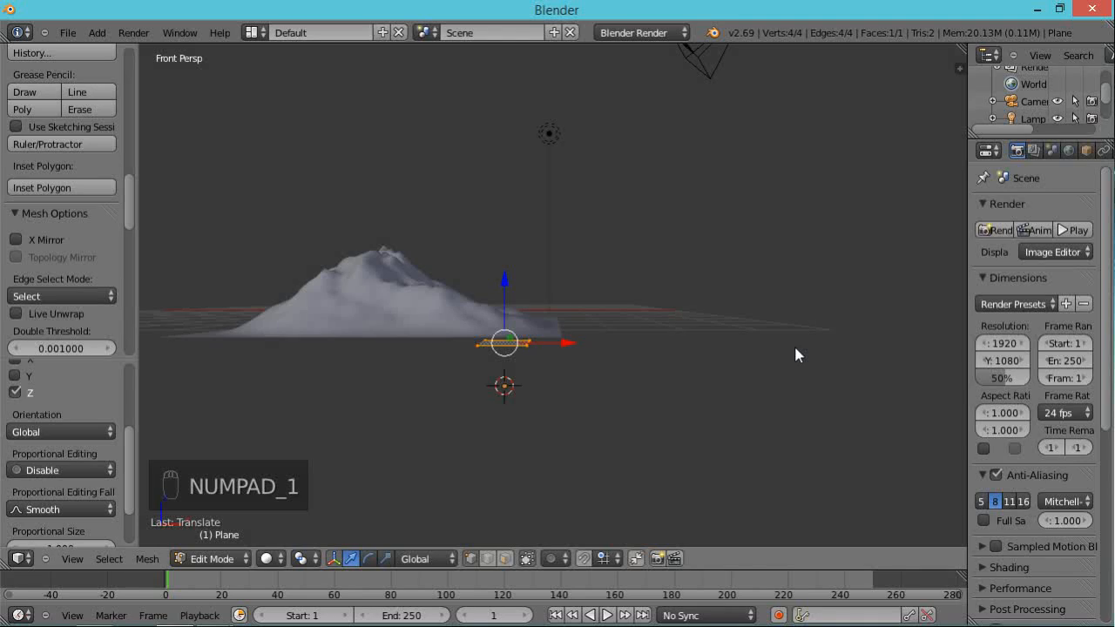
key("KP_5")
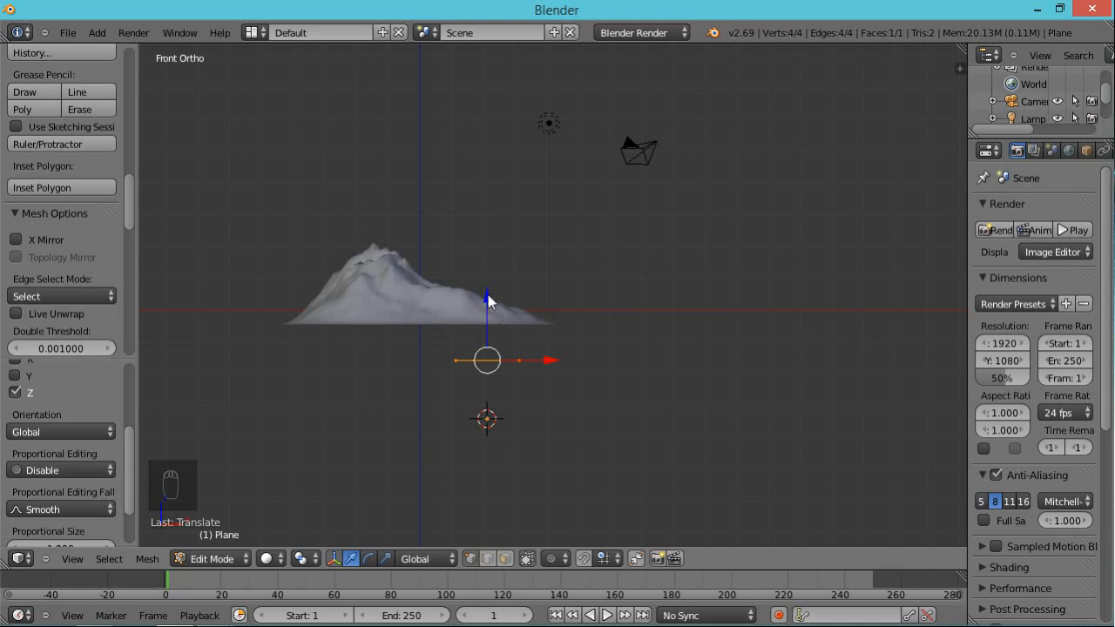
left_click_drag(486, 298, 485, 266)
left_click_drag(547, 329, 697, 327)
- Adjust the plane mesh's position along X and Y so it sits clear of the landscape's corner
middle_click_drag(819, 332, 626, 416)
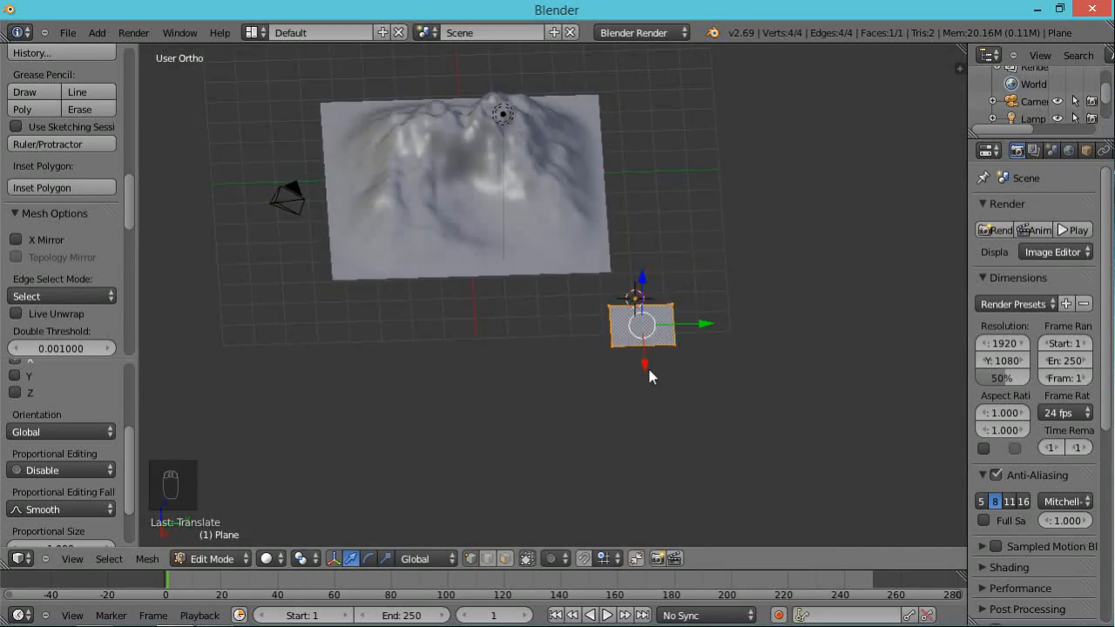
left_click_drag(646, 362, 647, 390)
mouse_move(704, 351)
left_mouse_down()
mouse_move(742, 346)
mouse_move(694, 346)
left_mouse_up()
mouse_move(632, 383)
left_mouse_down()
mouse_move(640, 412)
mouse_move(636, 372)
left_mouse_up()
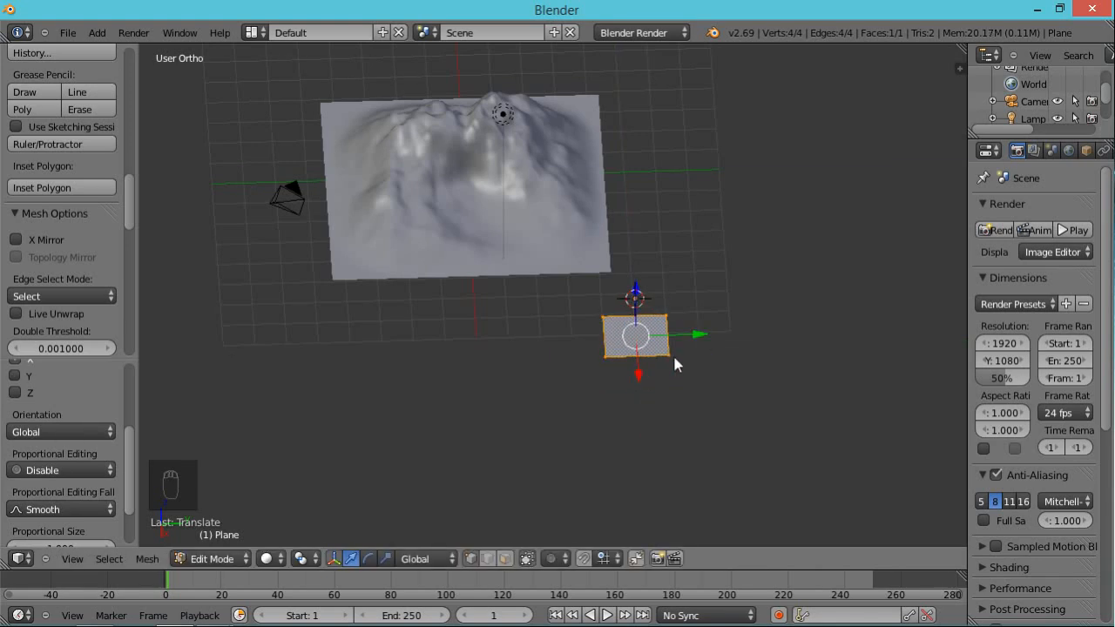
- From the top view, narrow the plane along X and stretch it along Y by about 1.68 into an upright strip
mouse_move(673, 352)
middle_mouse_down()
mouse_move(747, 288)
mouse_move(699, 340)
mouse_move(675, 341)
middle_mouse_up()
scroll(697, 362, "up", 2)
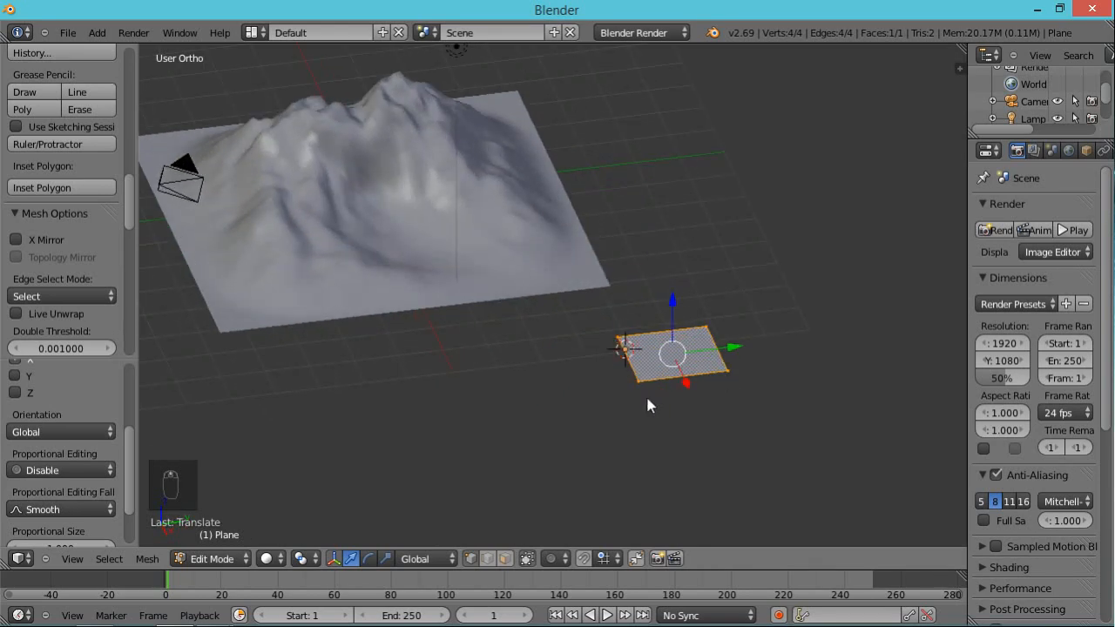
key("KP_7")
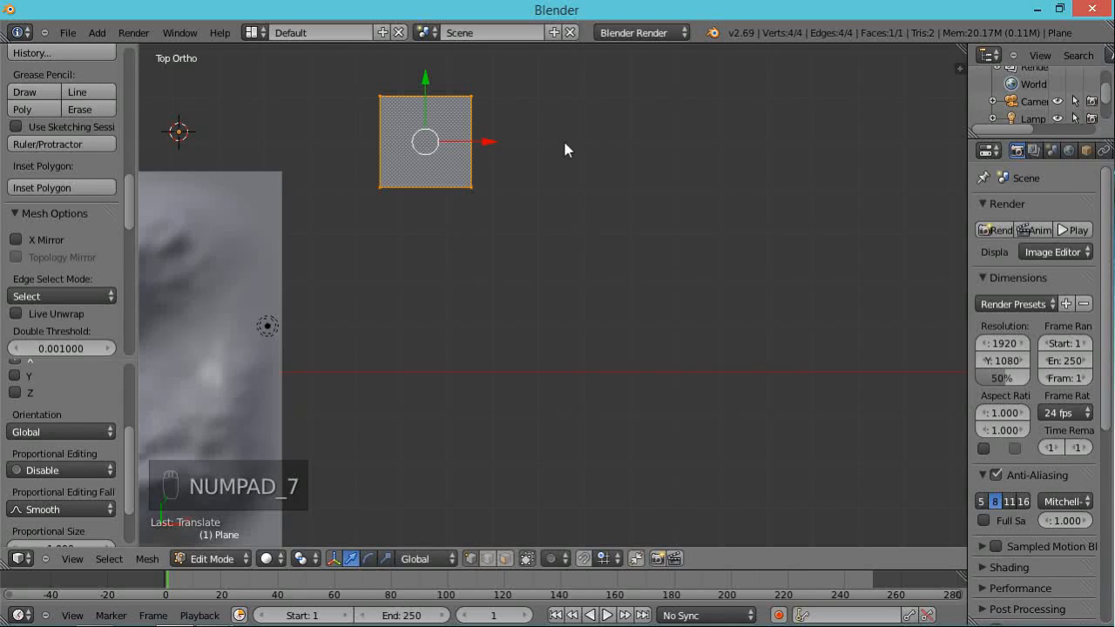
key("s")
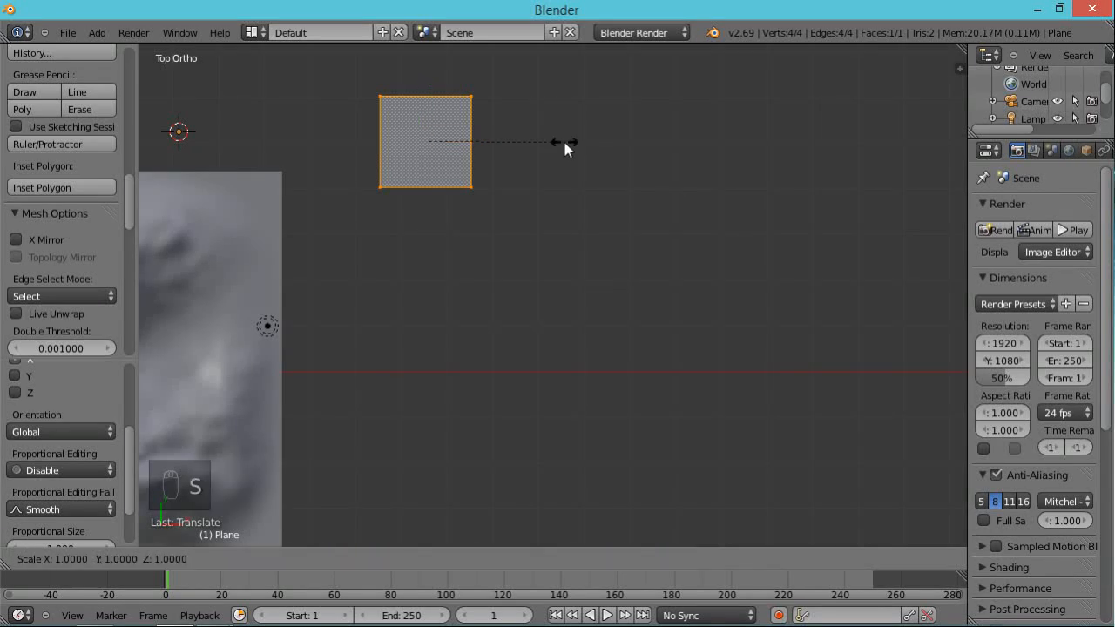
key("y")
key("x")
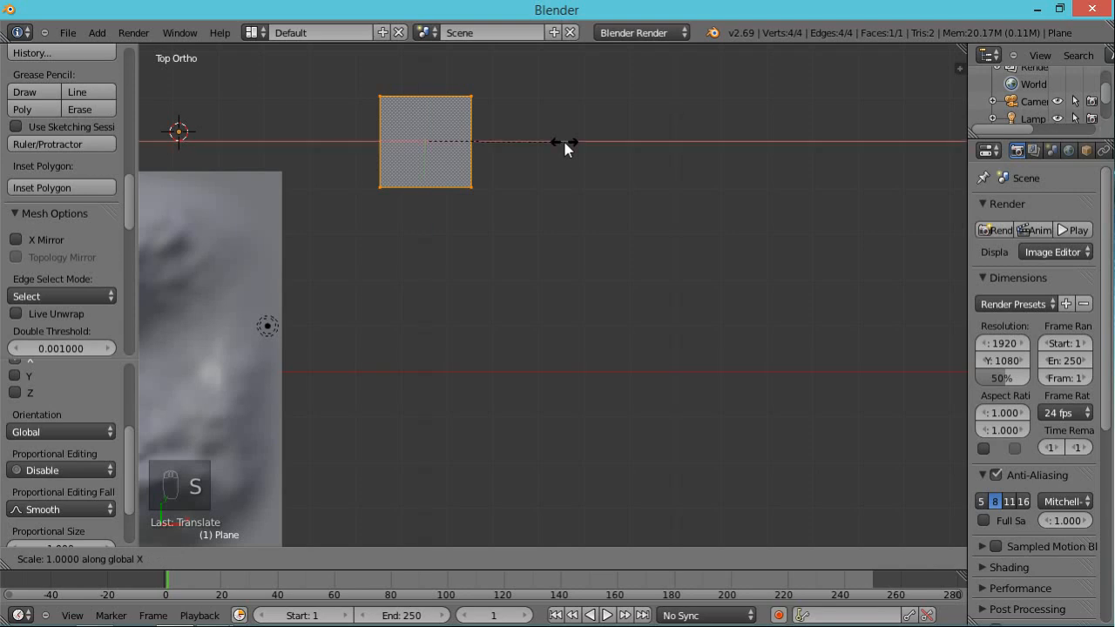
left_click(510, 149)
key("s")
key("y")
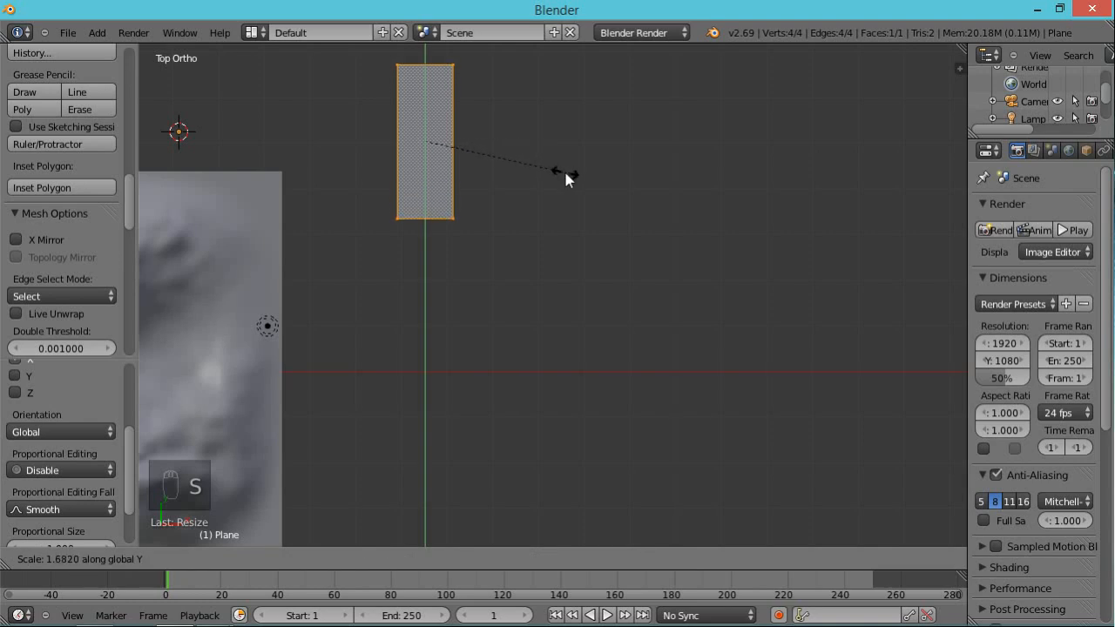
left_click(567, 179)
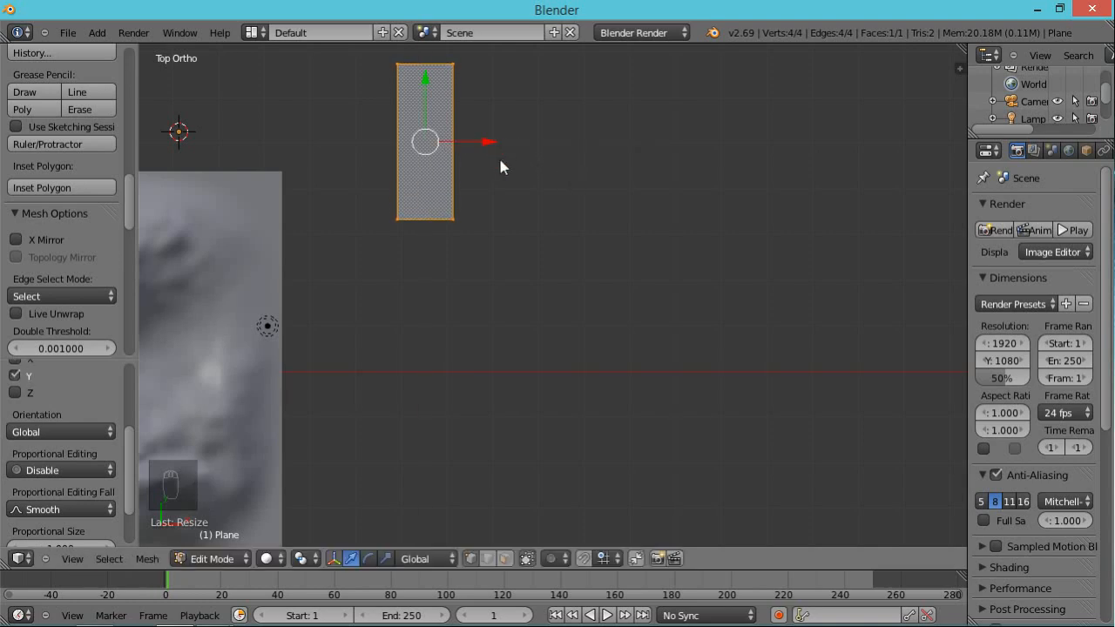
- Add one loop cut across the strip and slide it towards the +Y end by about 0.43
middle_click_drag(510, 150, 505, 288, "shift")
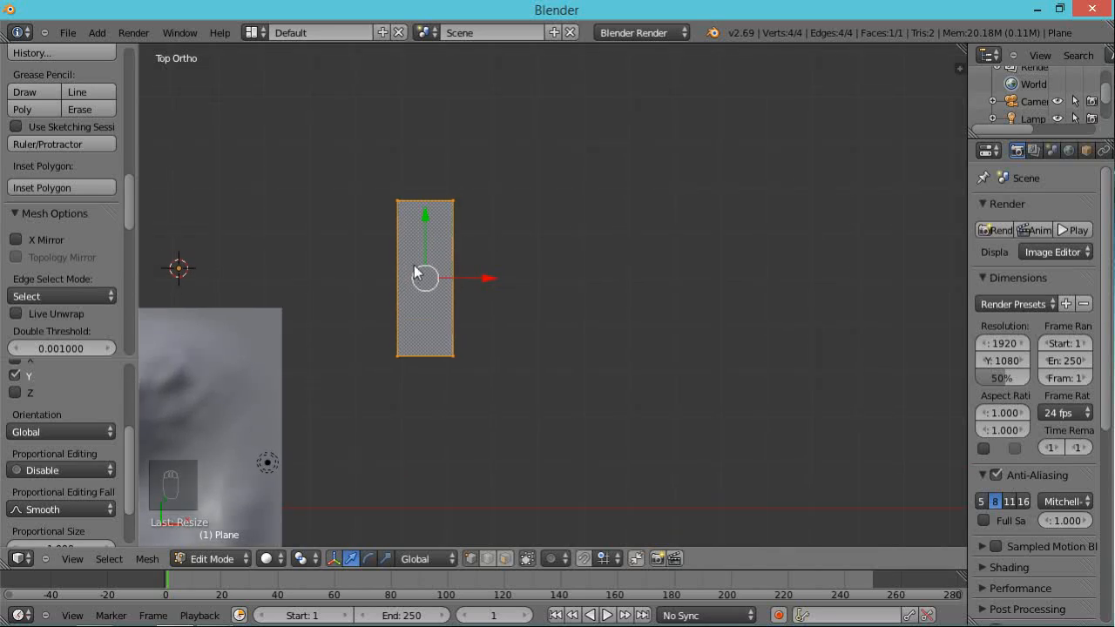
key("ctrl+r")
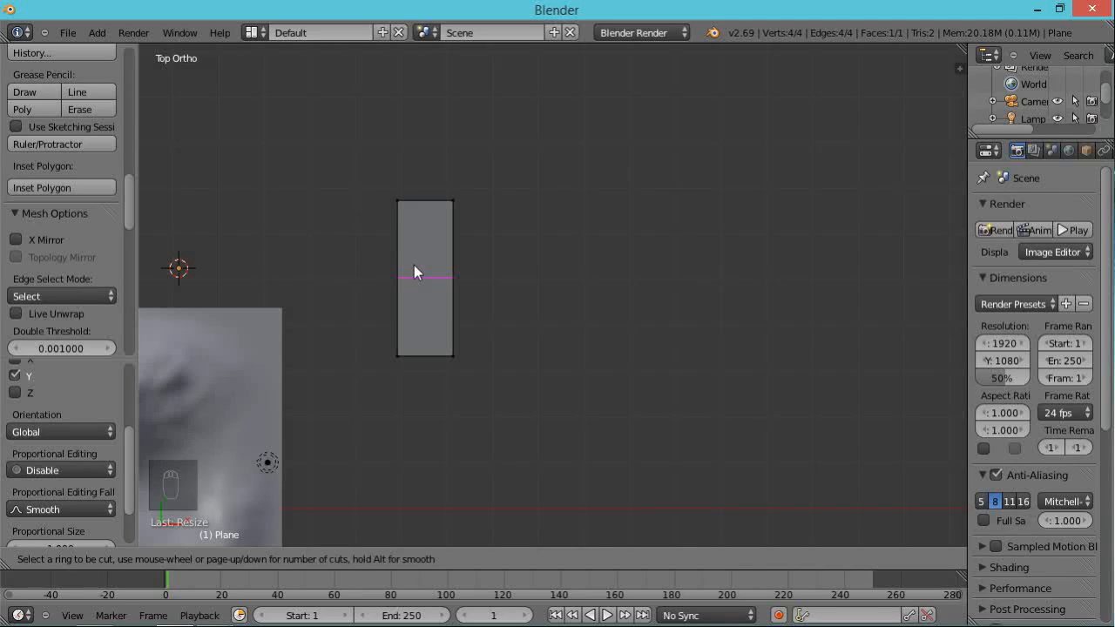
scroll(413, 266, "up", 2)
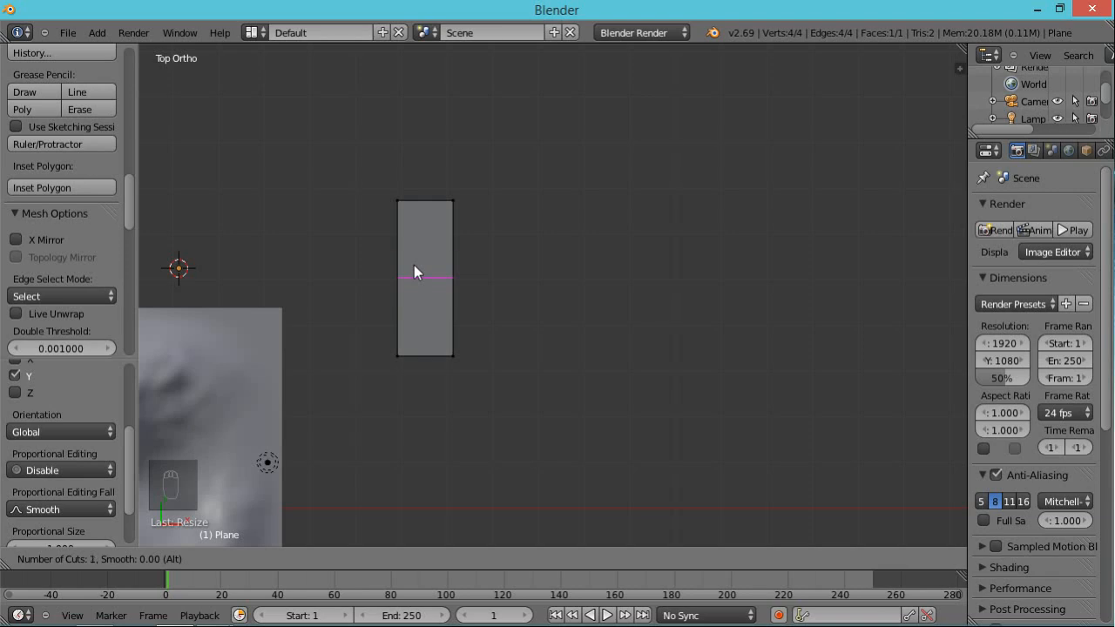
left_click(414, 266)
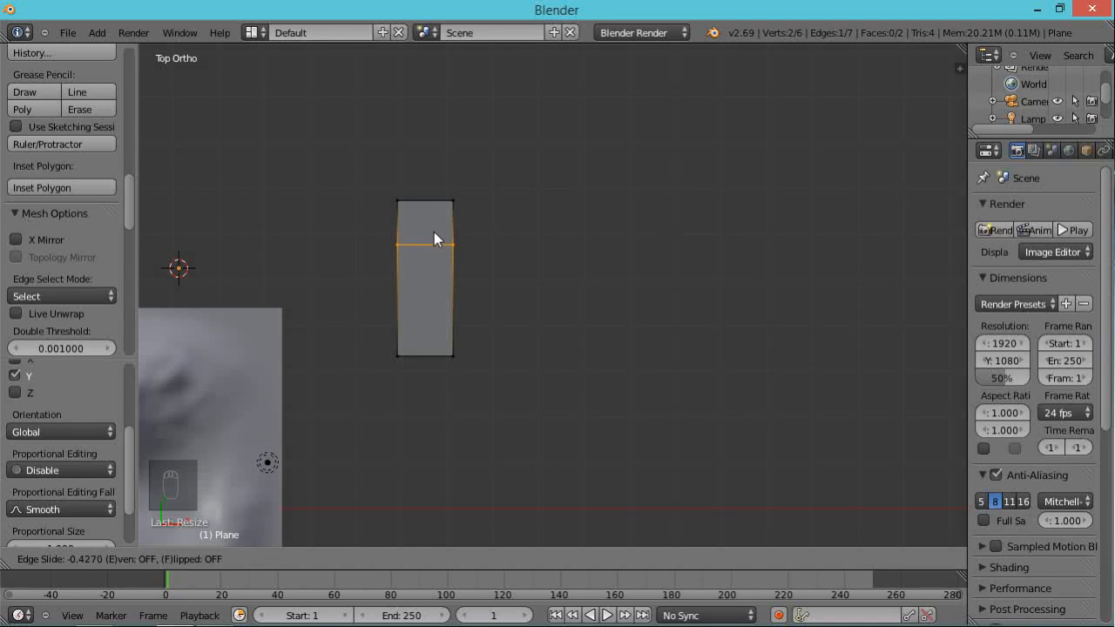
left_click(434, 232)
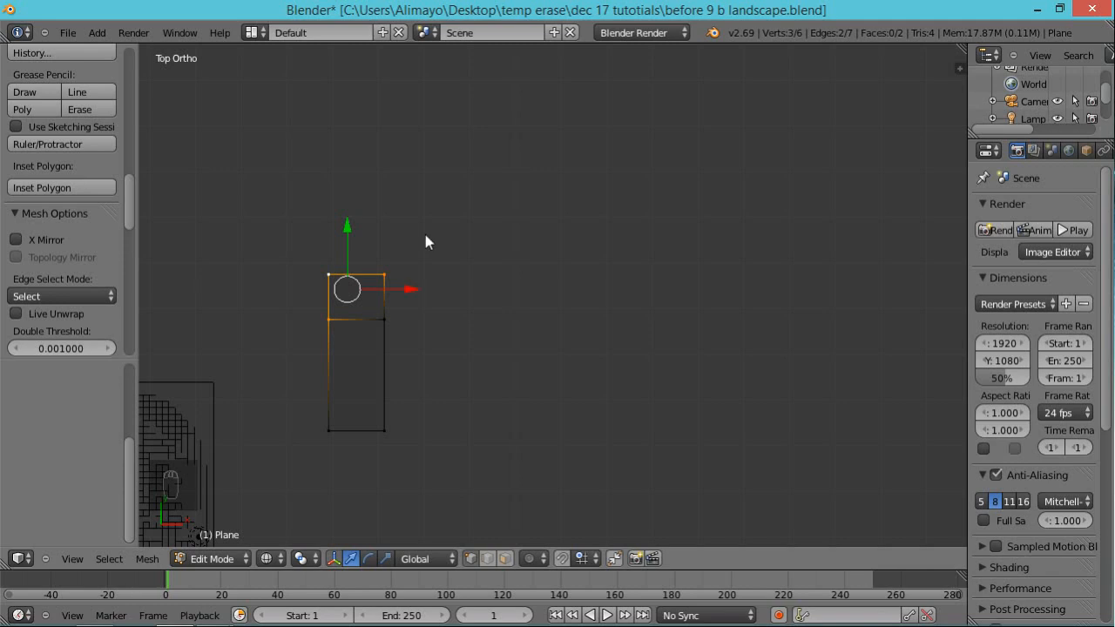
- Select the short +X edge of the strip's upper section and extrude it along X by about 1.2
key("z")
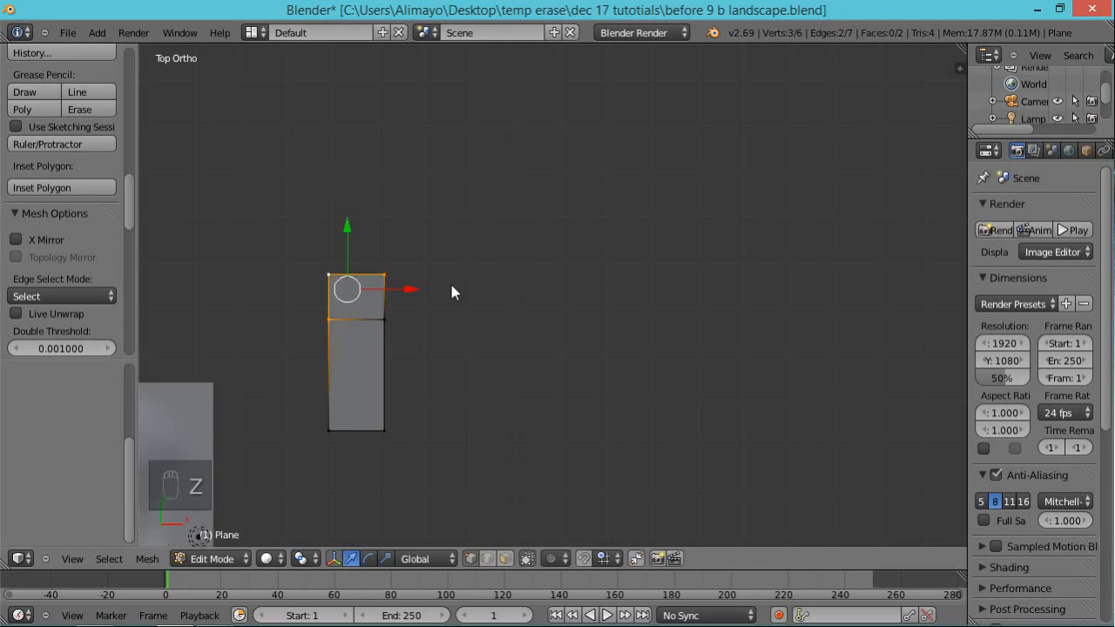
key("z")
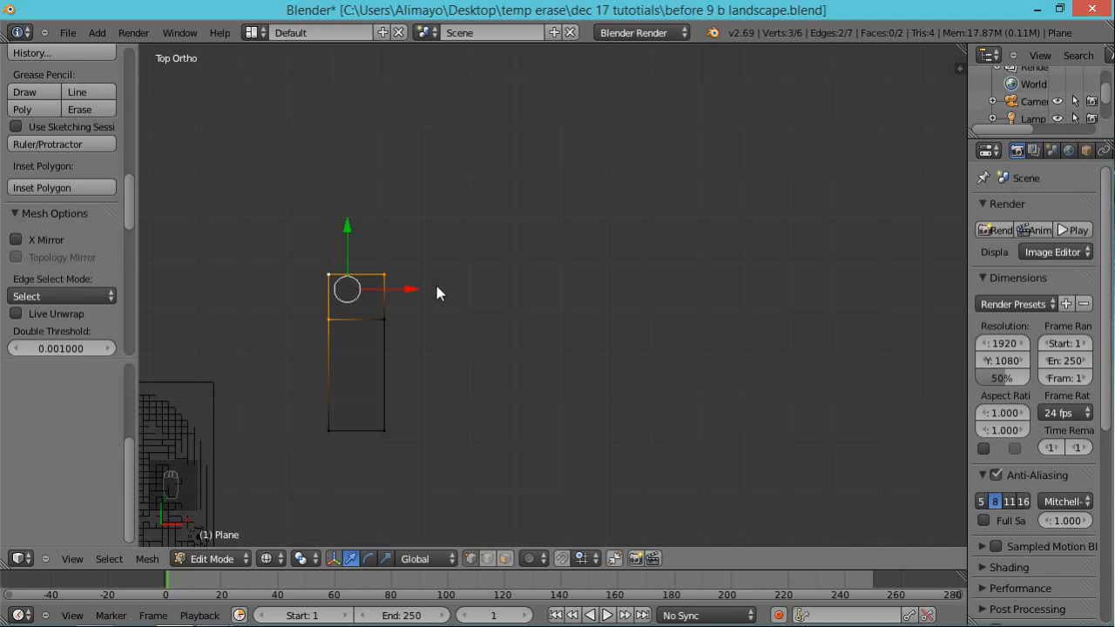
key("a")
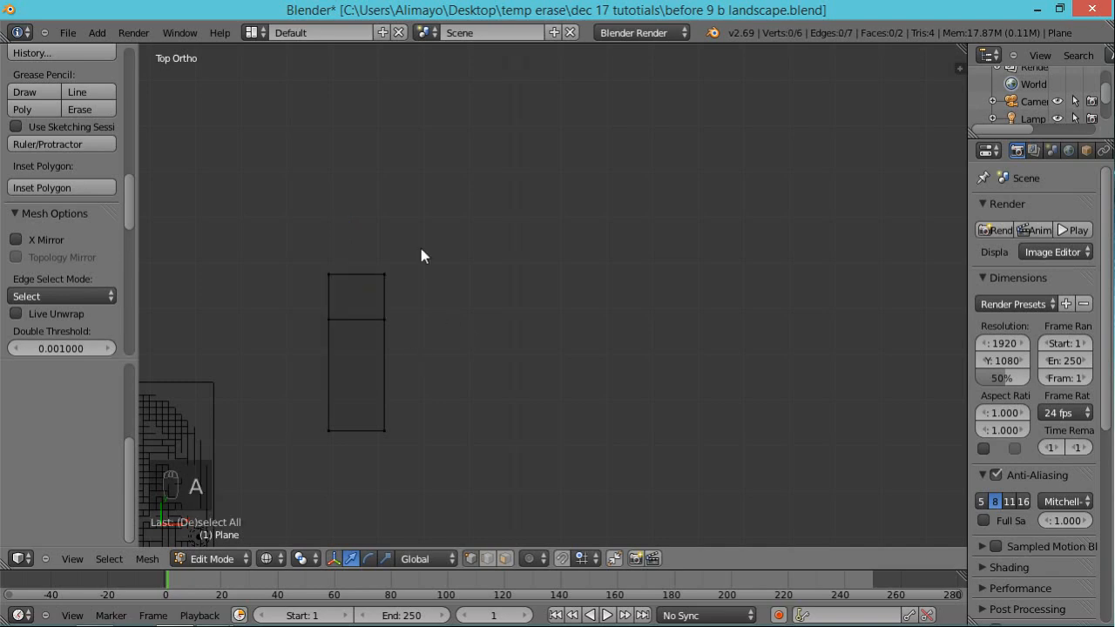
key("b")
left_click_drag(424, 239, 366, 344)
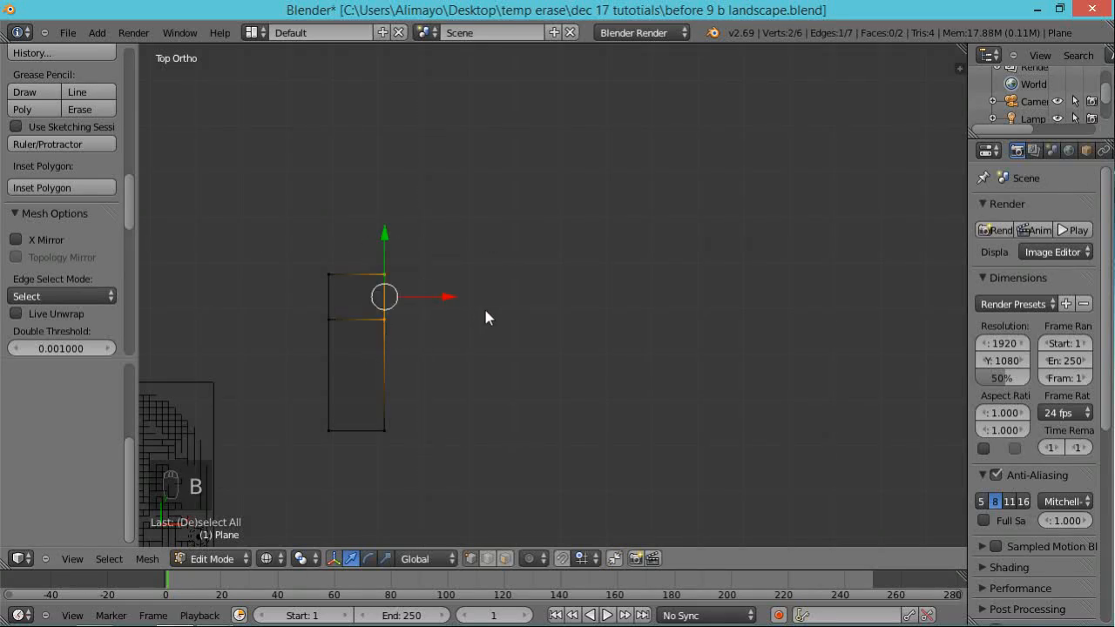
key("e")
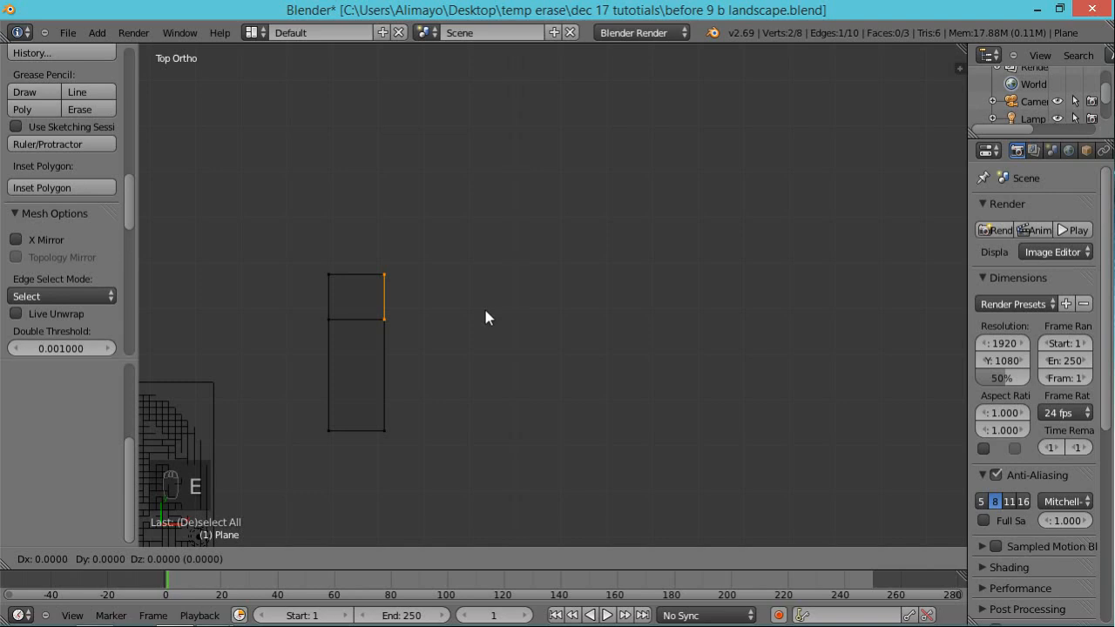
key("x")
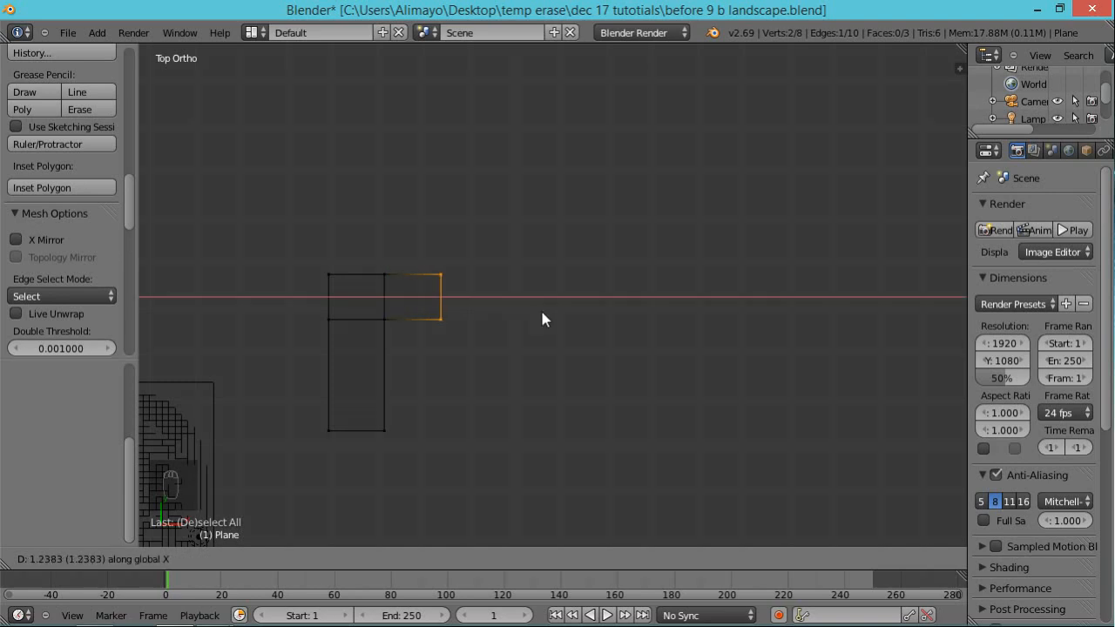
left_click(538, 316)
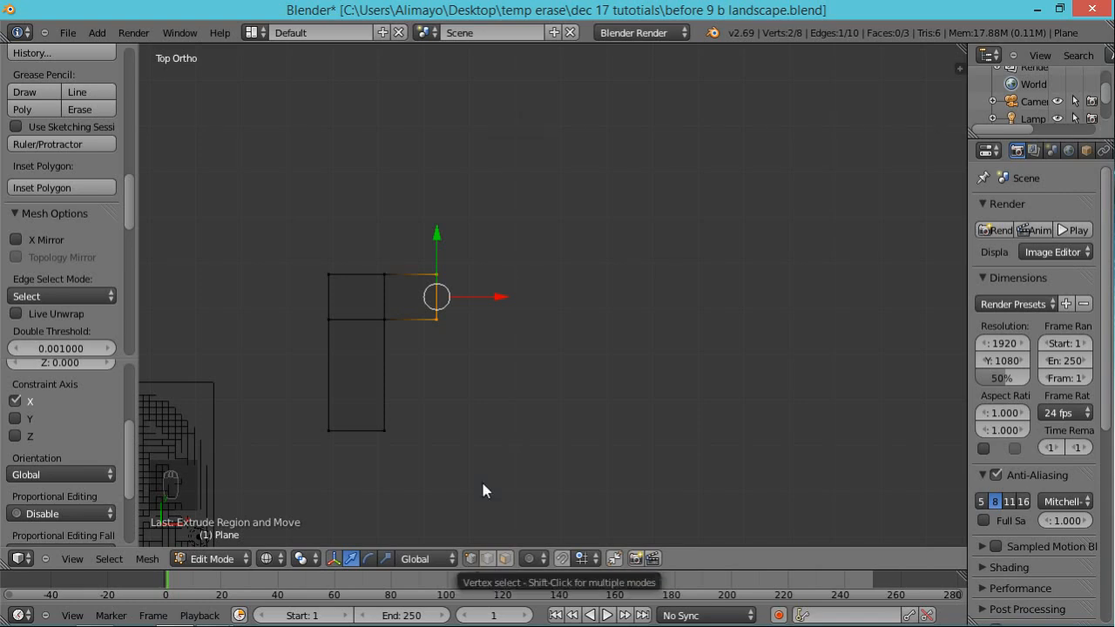
- Merge the three vertices around the bend's outer corner using At Last, ending on the outer corner vertex
right_click(384, 275)
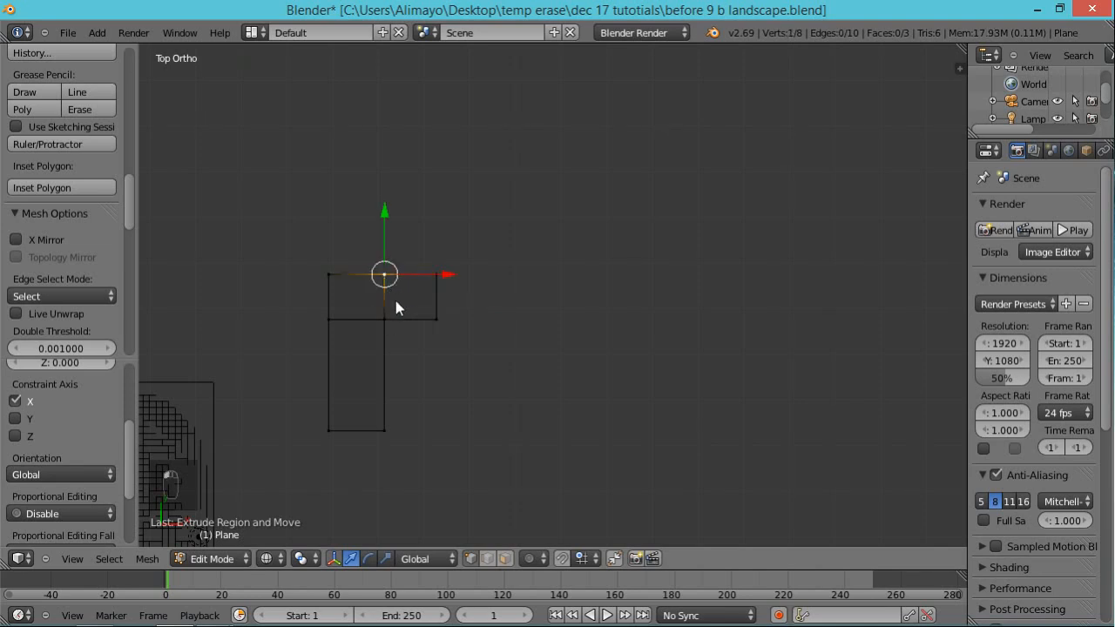
right_click(330, 315, "shift")
right_click(332, 276, "shift")
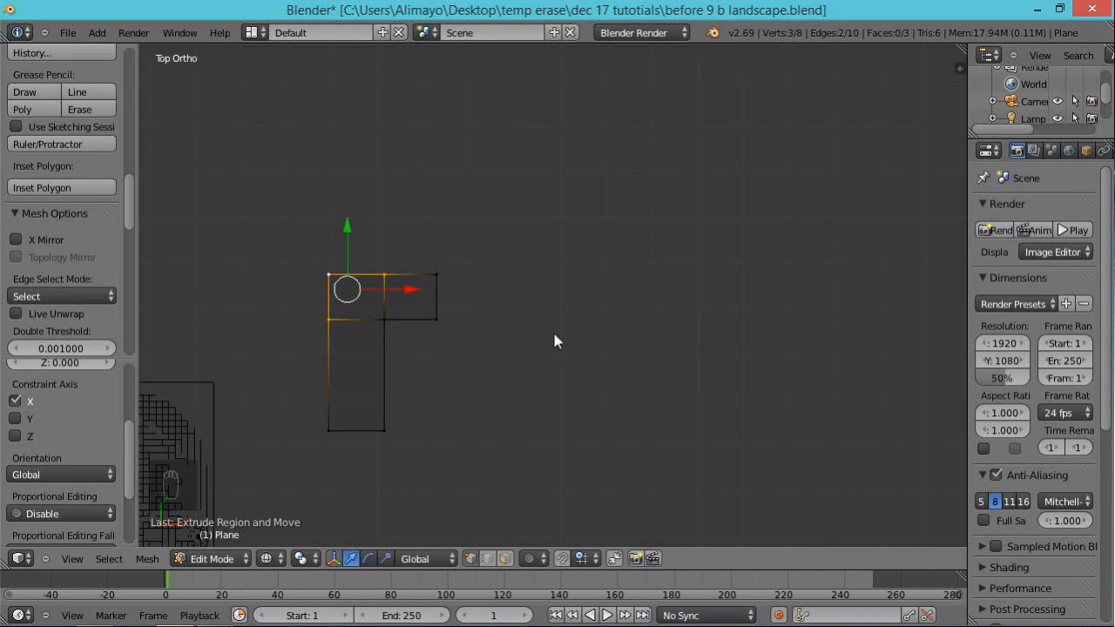
key("alt+m")
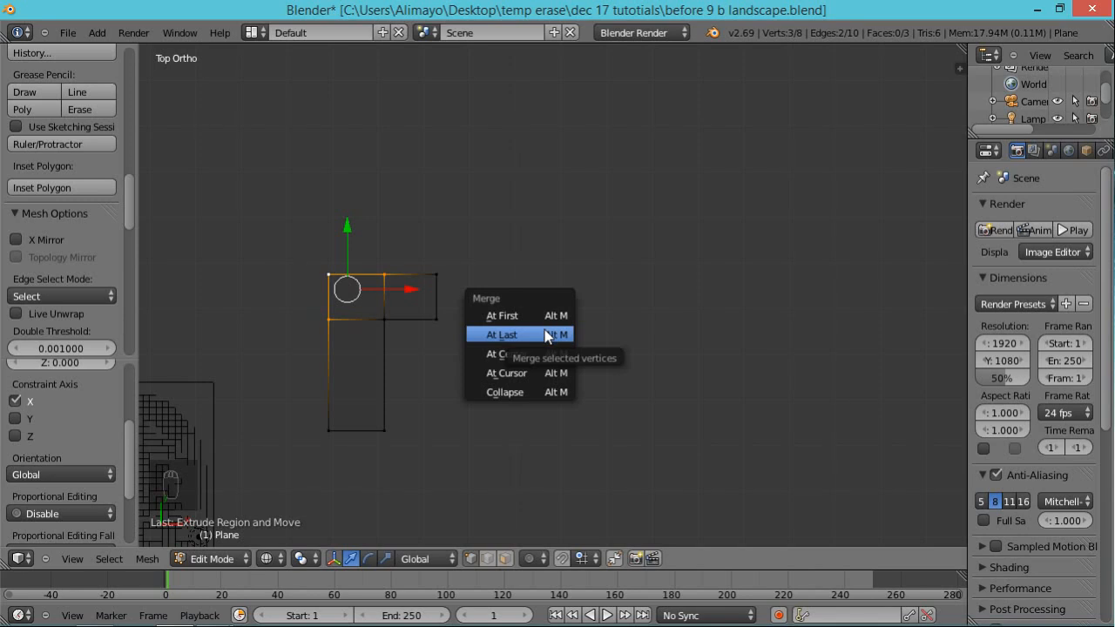
left_click(532, 336)
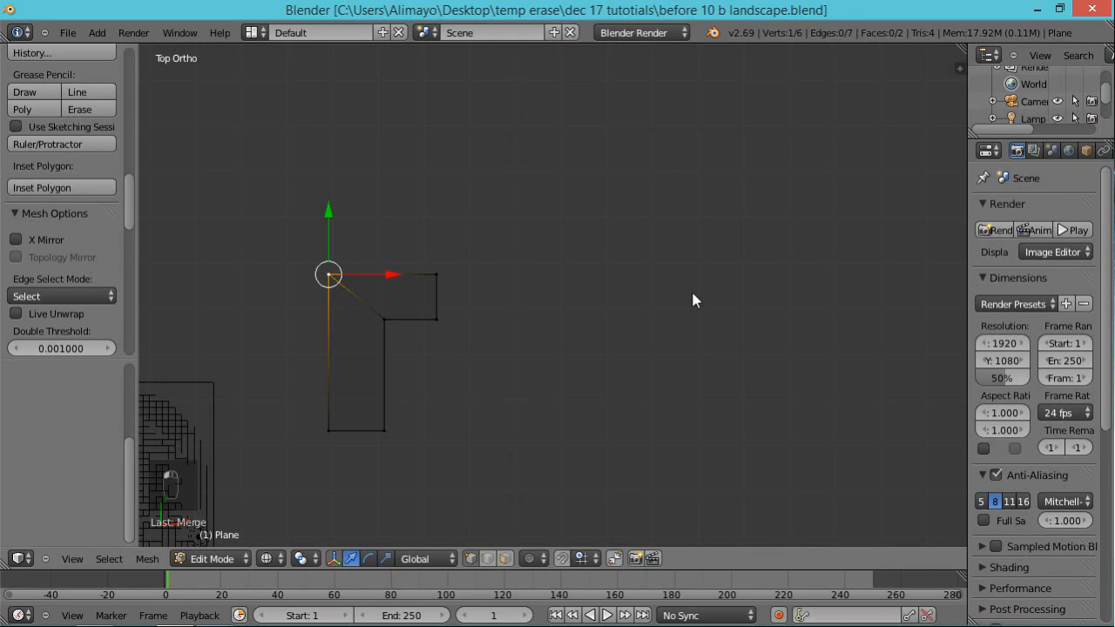
- Select the whole L-shaped mesh and extrude it upward along global Z by about 0.95
middle_click_drag(607, 341, 550, 231)
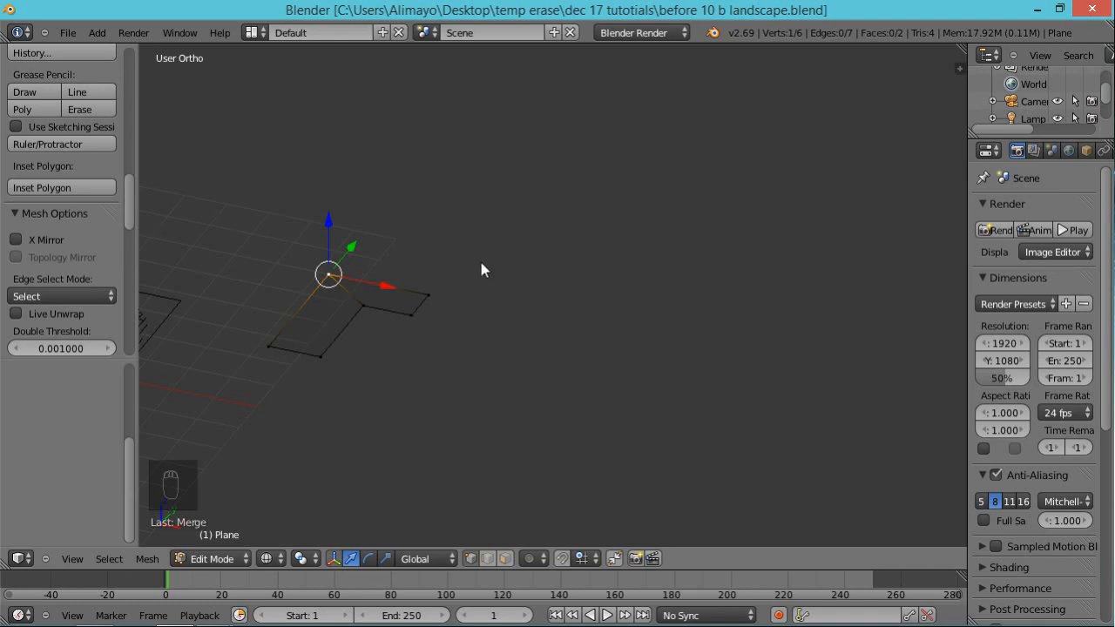
scroll(481, 270, "down", 4)
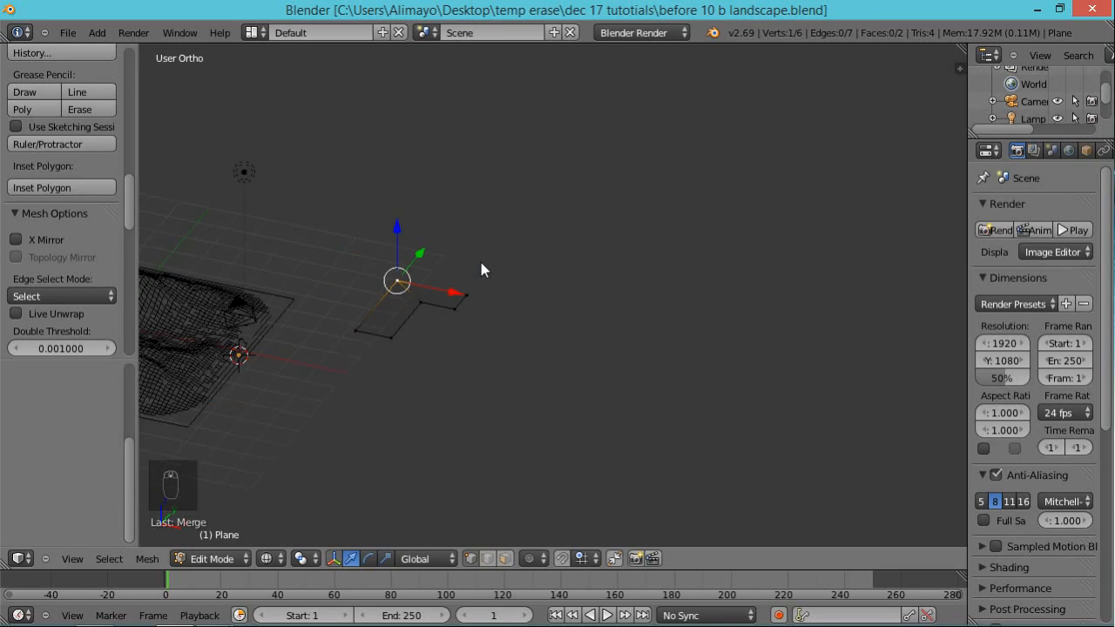
key("a")
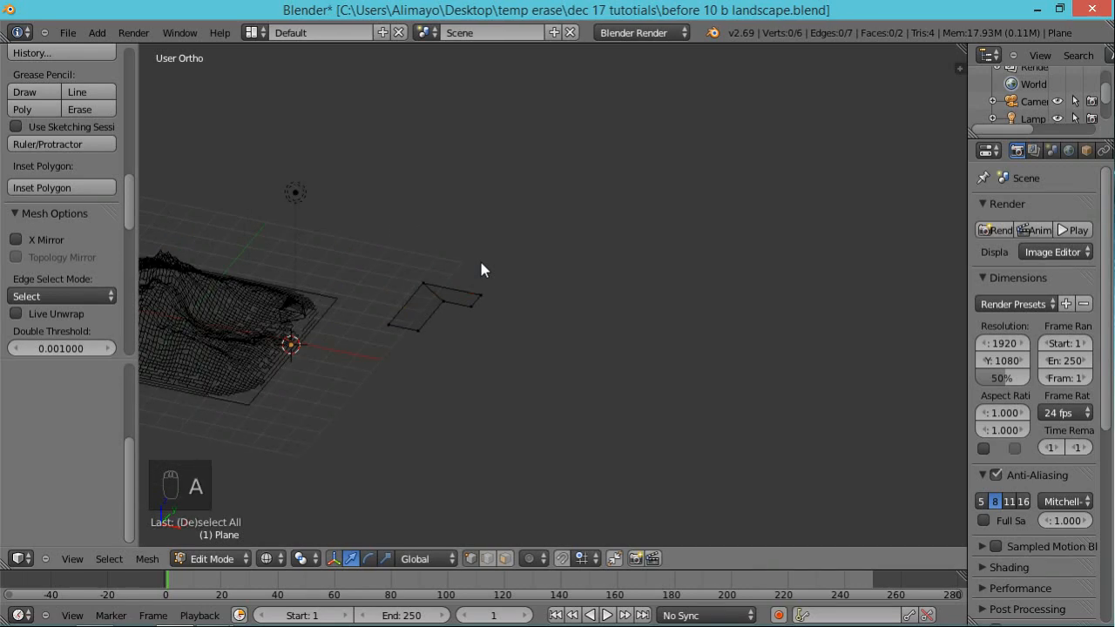
key("a")
key("a")
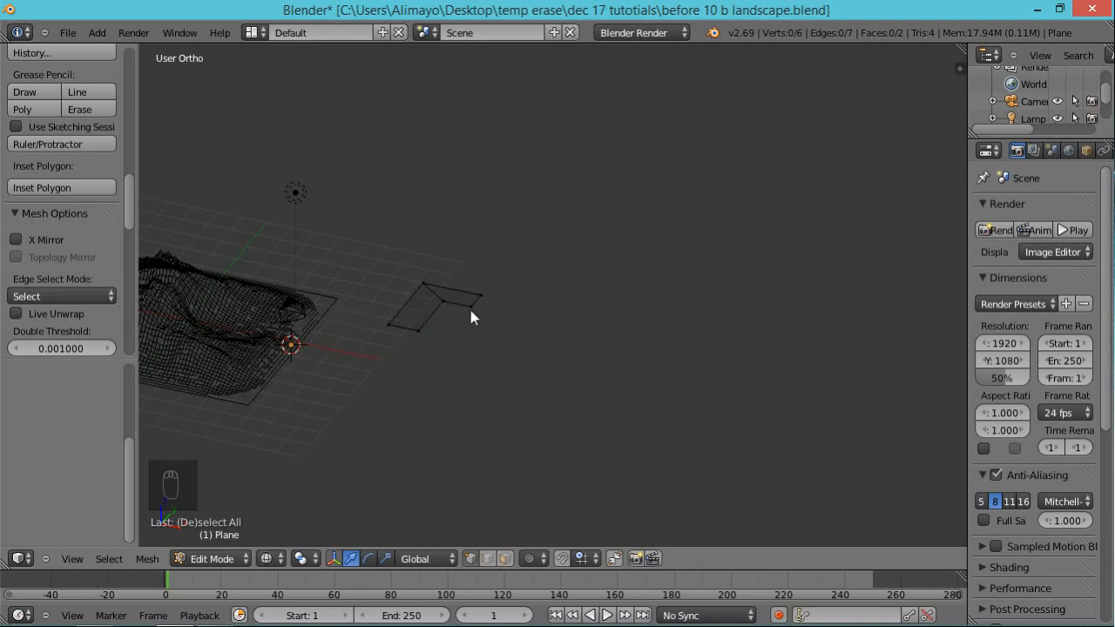
key("a")
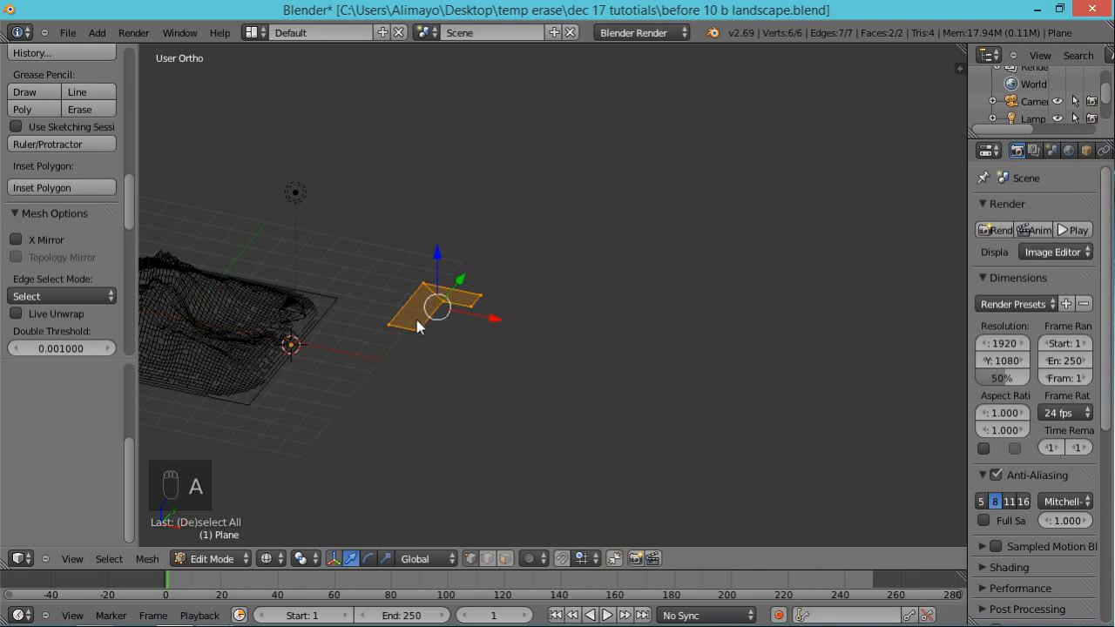
middle_click_drag(444, 376, 618, 421)
scroll(492, 320, "up", 3)
scroll(679, 411, "up", 2)
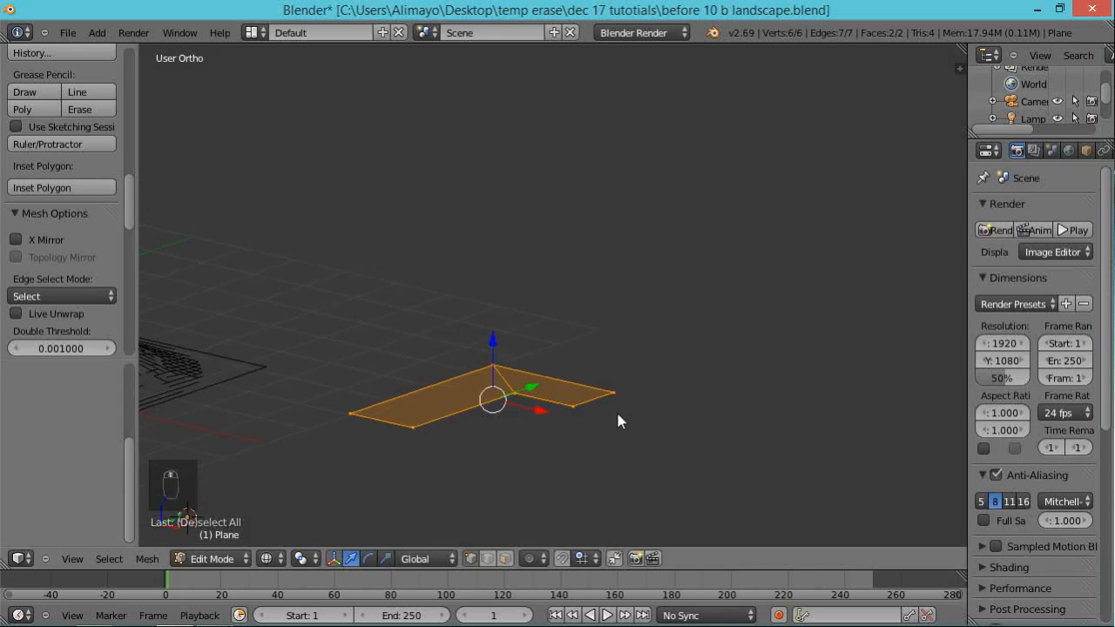
key("e")
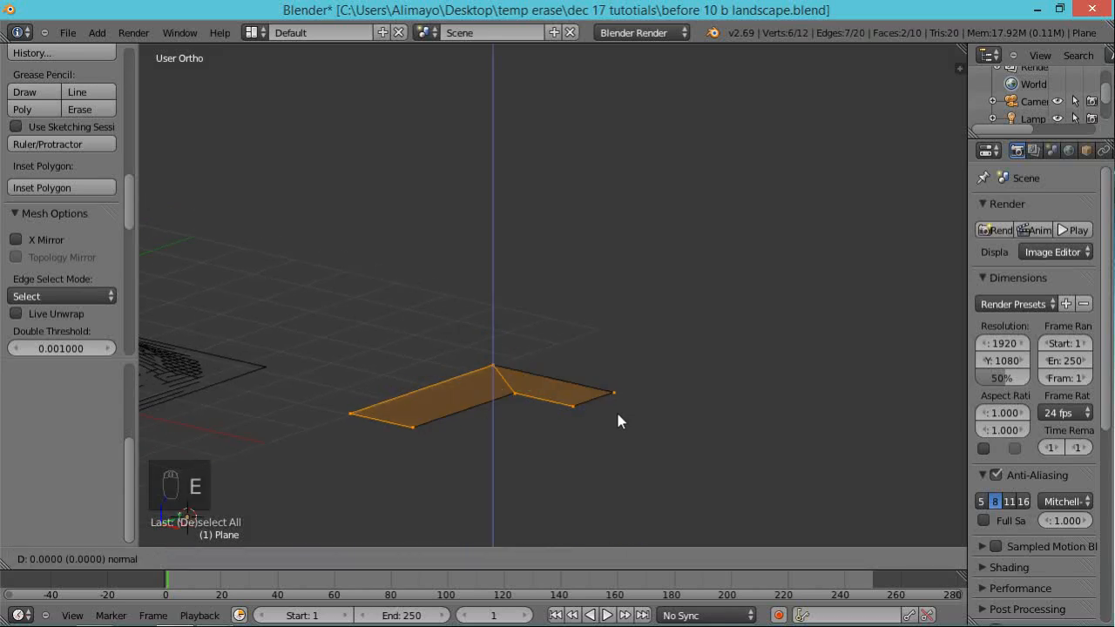
key("z")
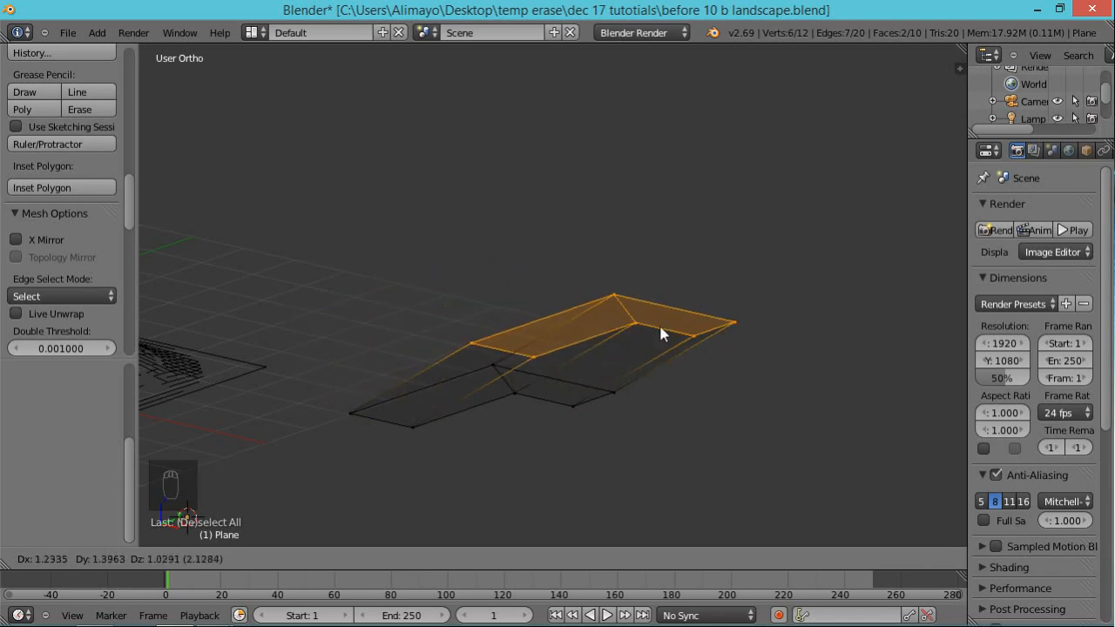
key("z")
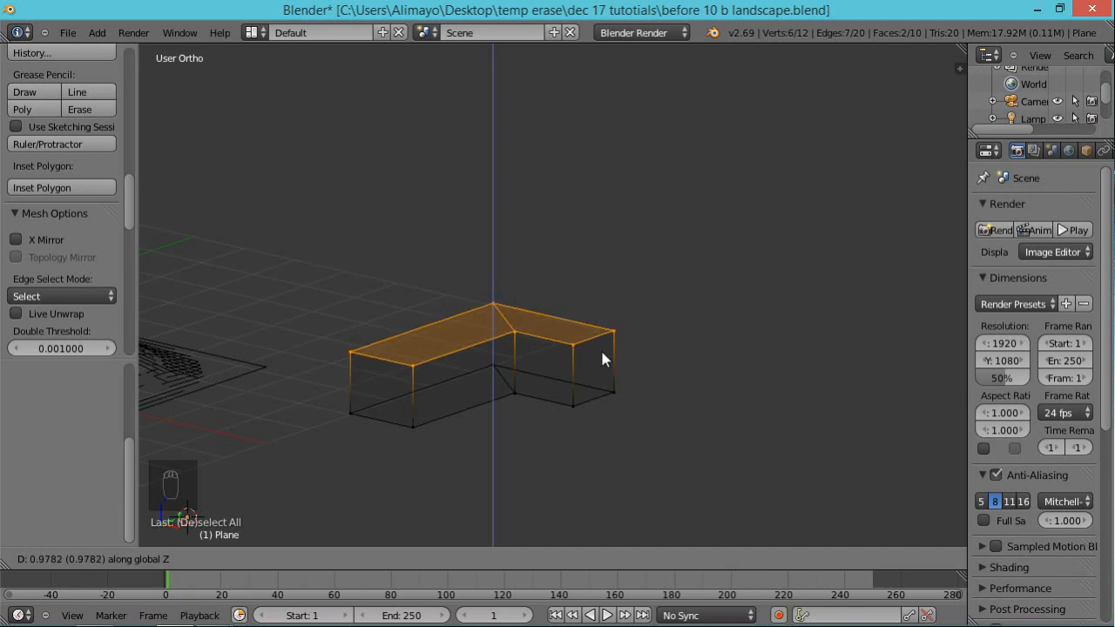
left_click(600, 350)
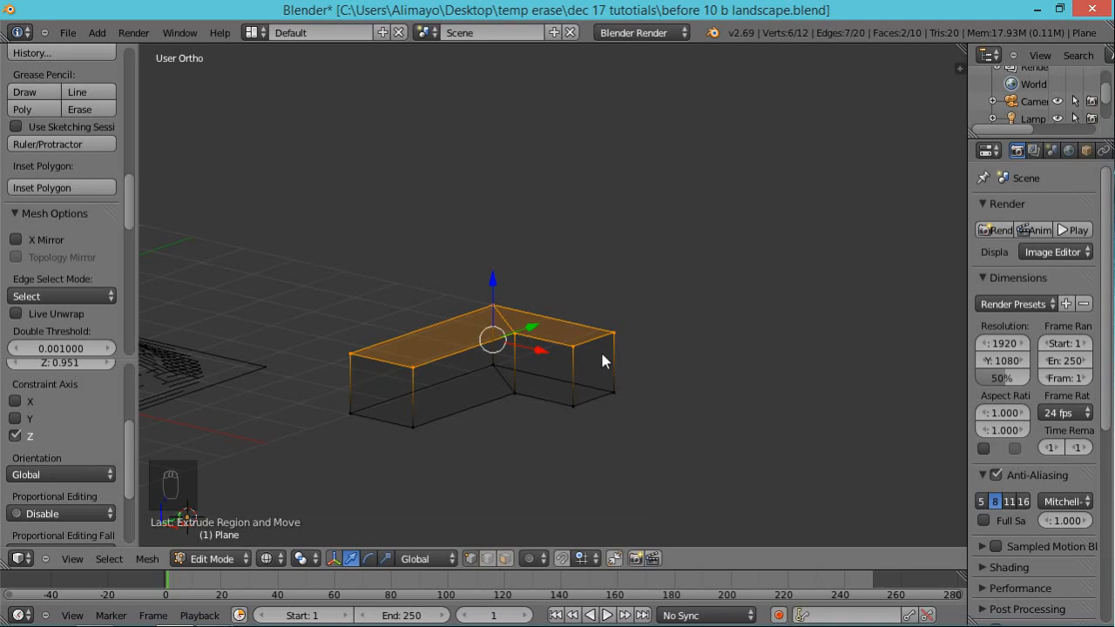
key("e")
key("z")
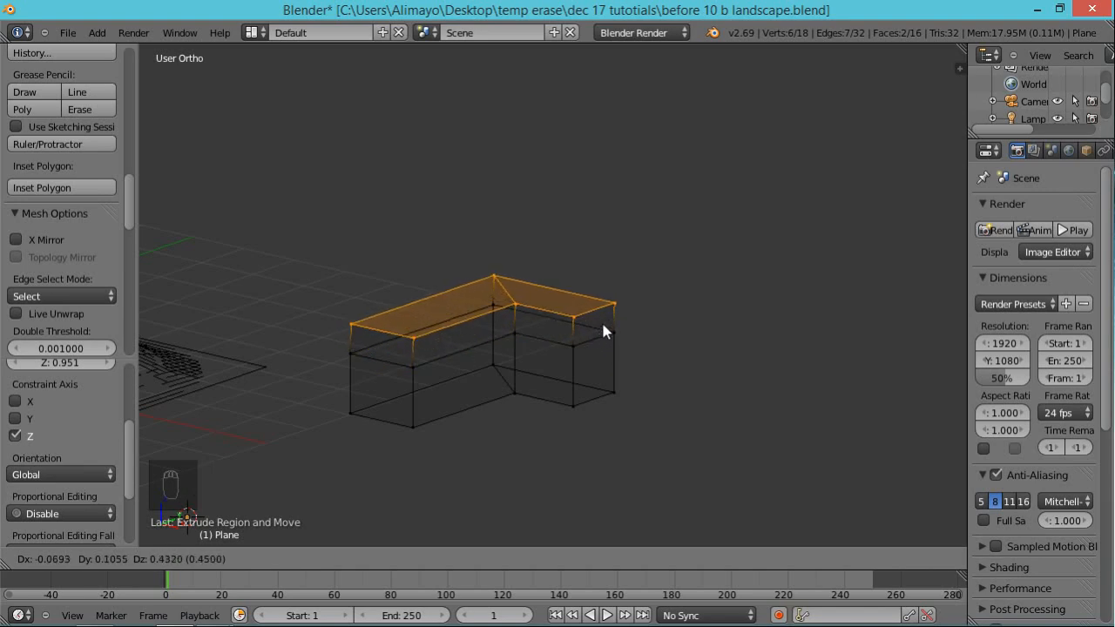
key("z")
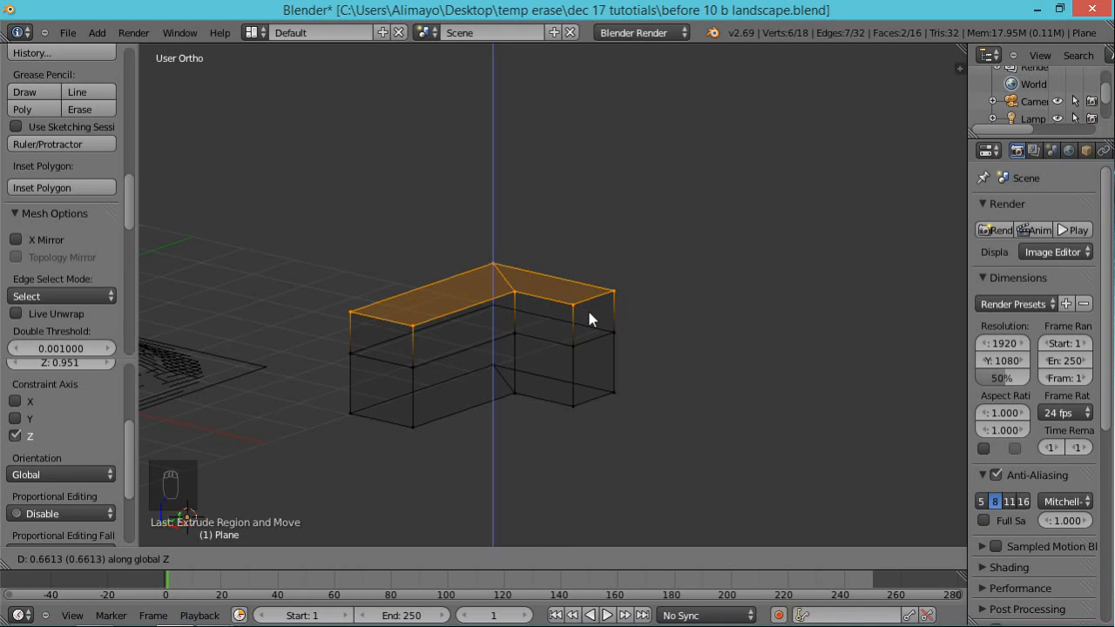
left_click(589, 315)
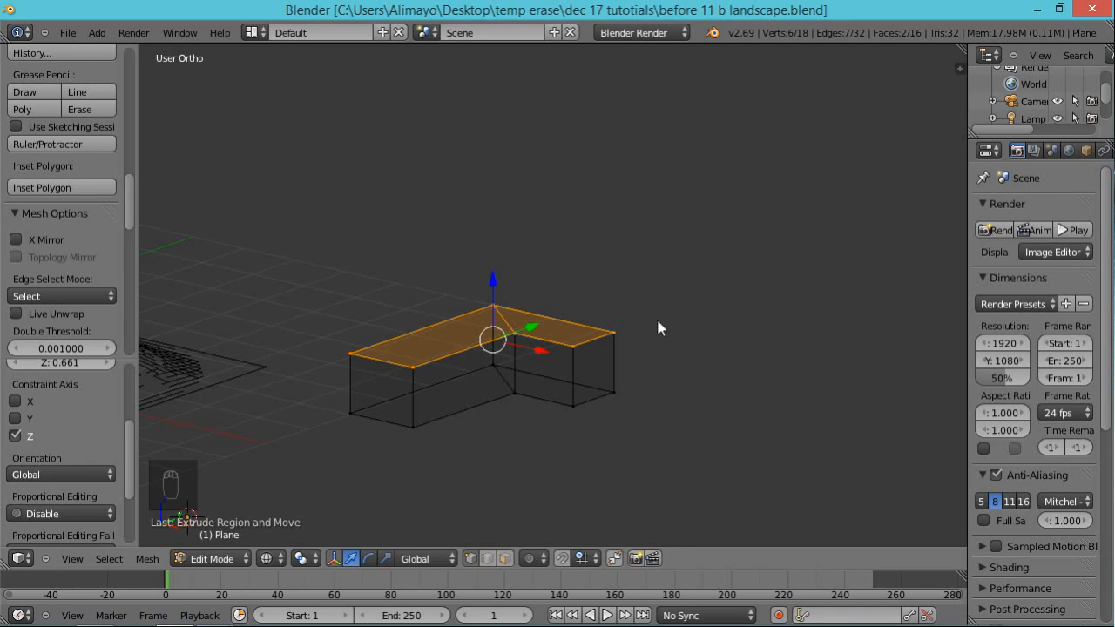
- In solid shading, inset the L-shaped block's top faces with a thickness of about 0.44 and a depth of about 0.48 to form a sloped roof
key("z")
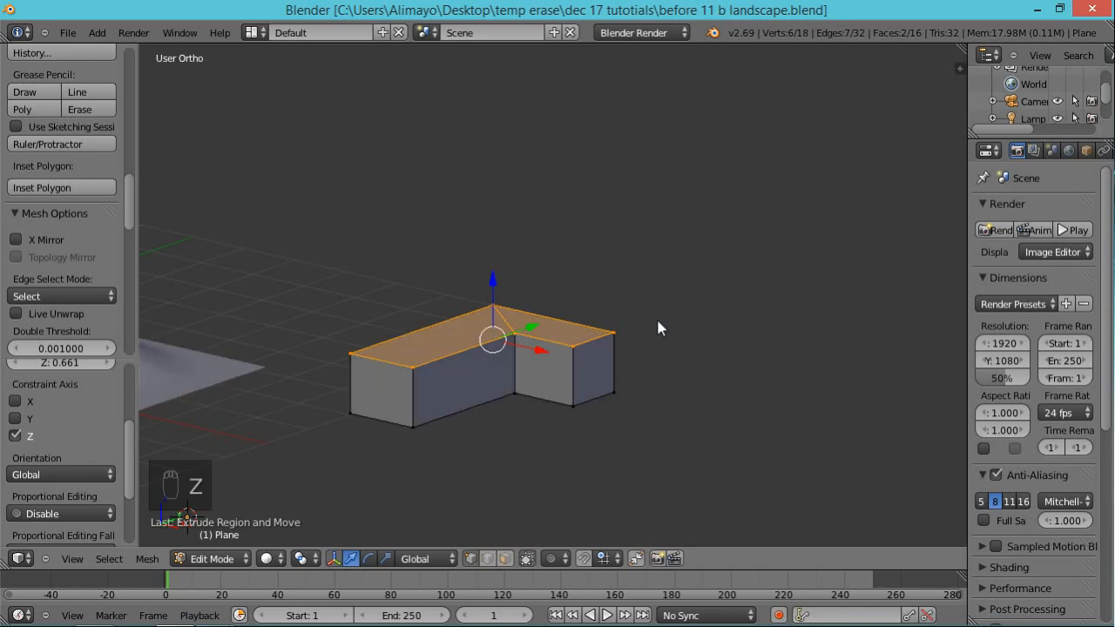
middle_click_drag(642, 315, 642, 349)
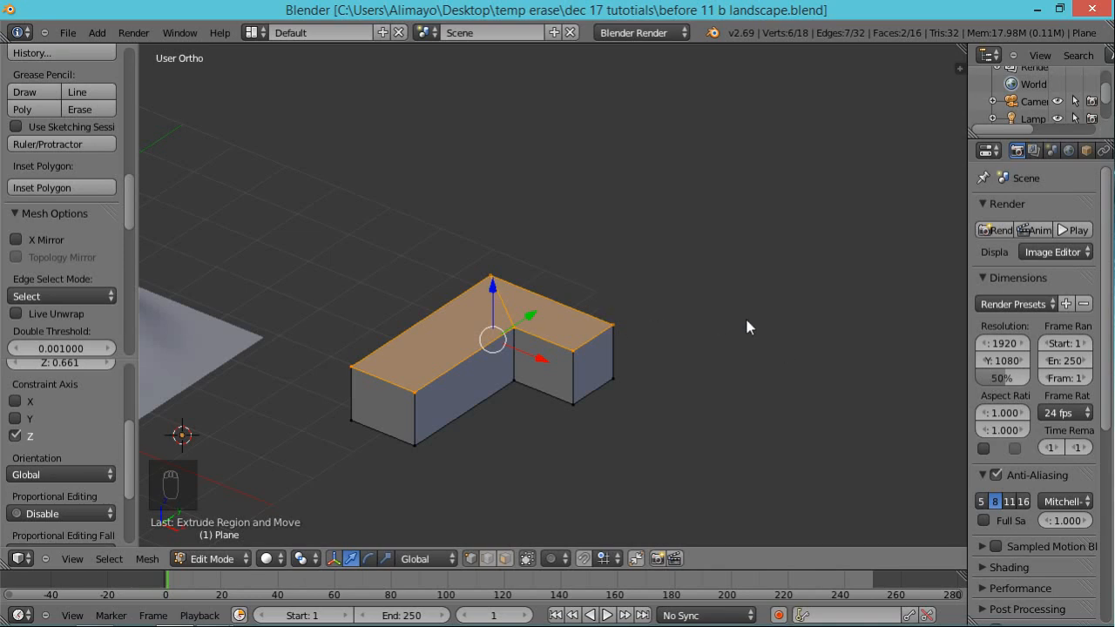
key("i")
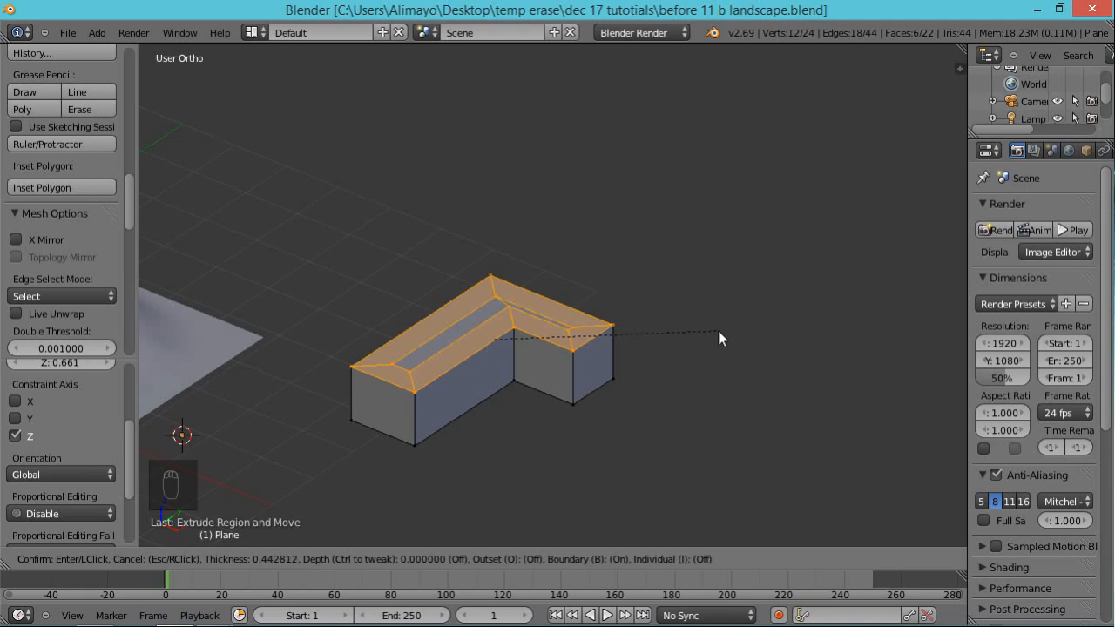
key("ctrl")
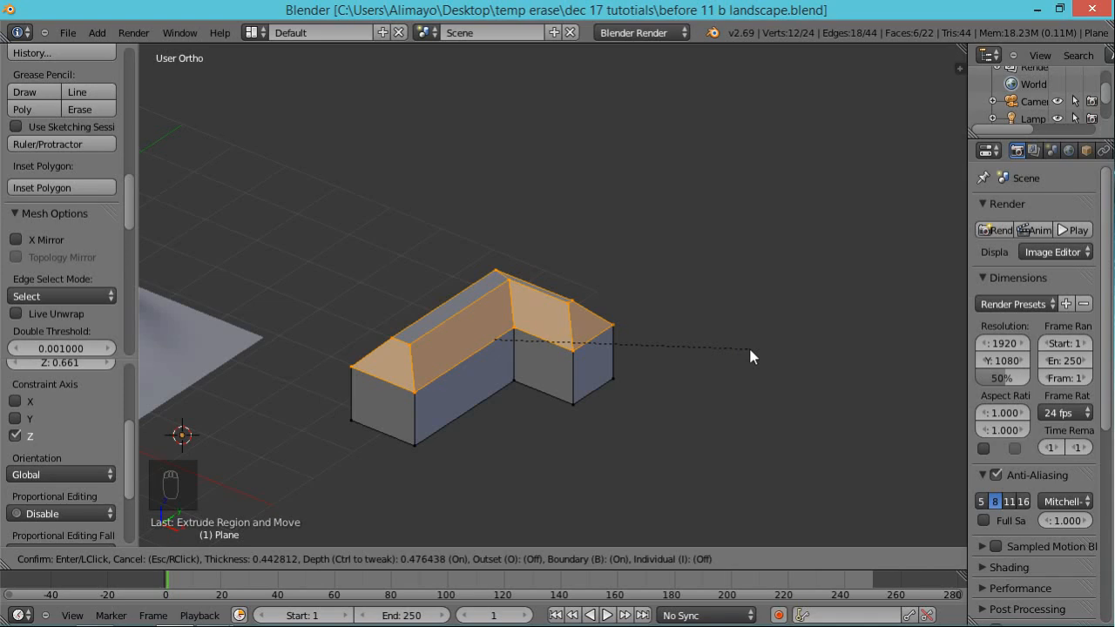
left_click(750, 350)
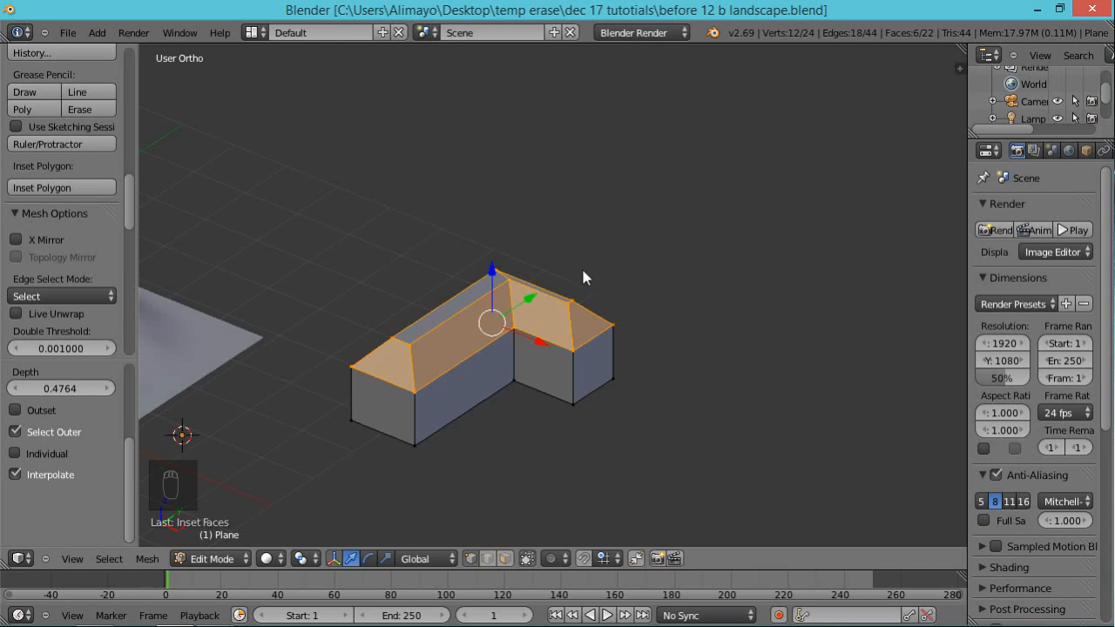
- In vertex select mode, select the four corners of the long wing's flat ridge face and scale them along global X into a narrow ridge
scroll(494, 339, "up", 3)
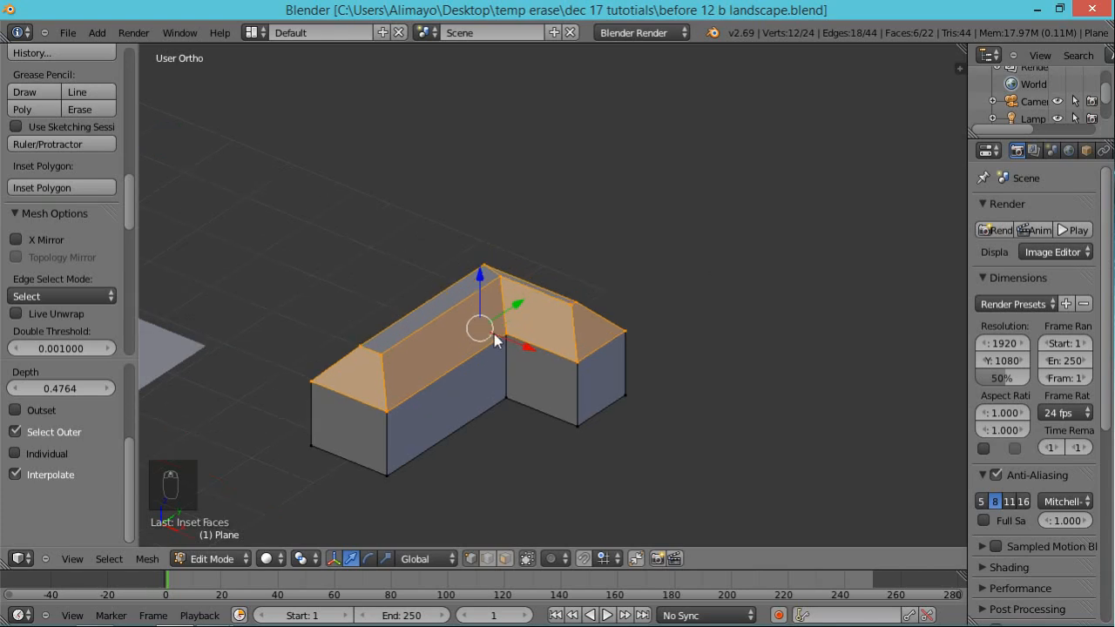
middle_click_drag(508, 321, 513, 333)
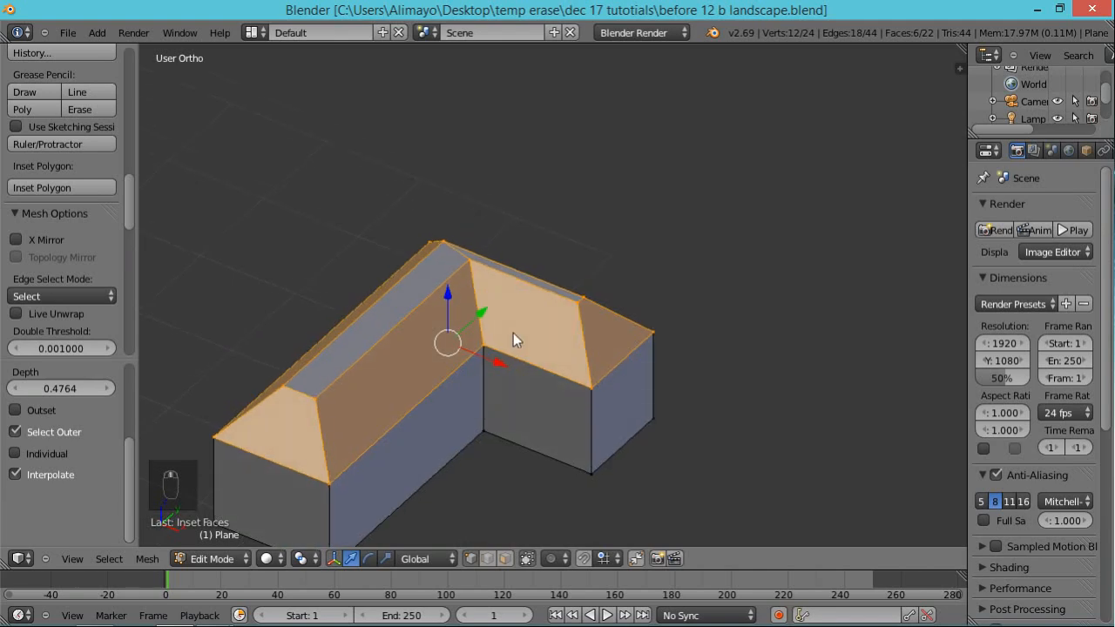
left_click(476, 559)
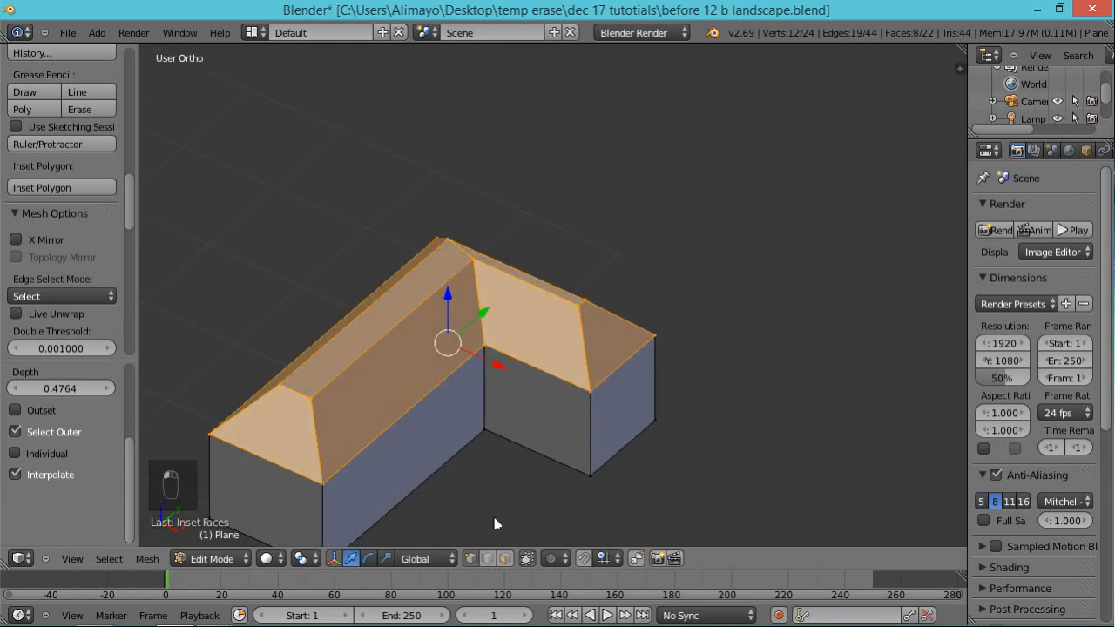
left_click(312, 399)
left_click(281, 388, "shift")
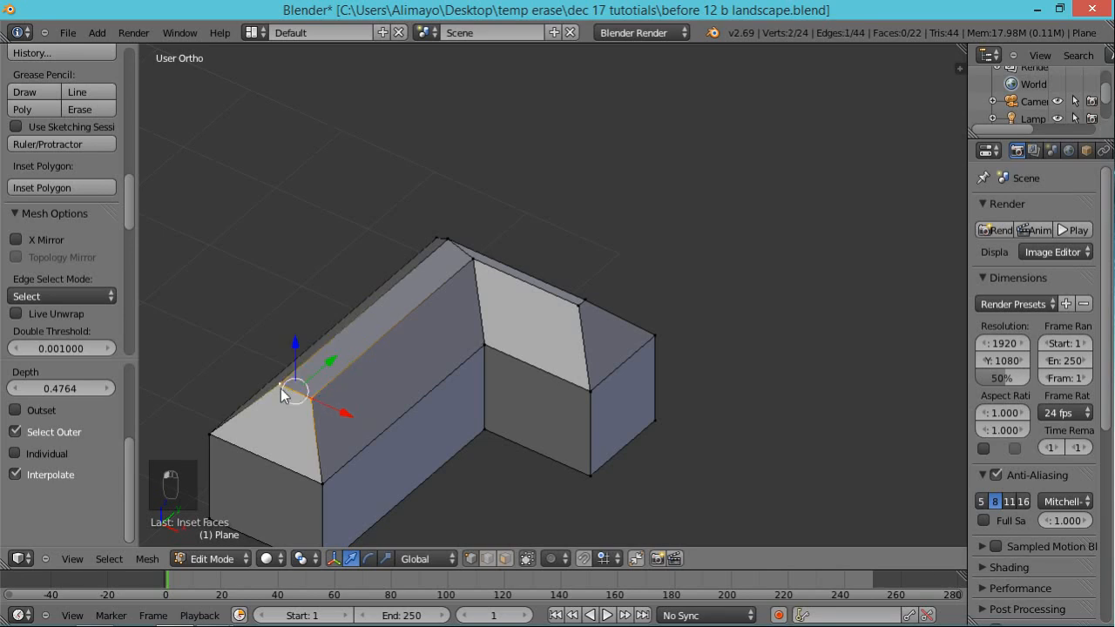
left_click(448, 238, "shift")
left_click(472, 259, "shift")
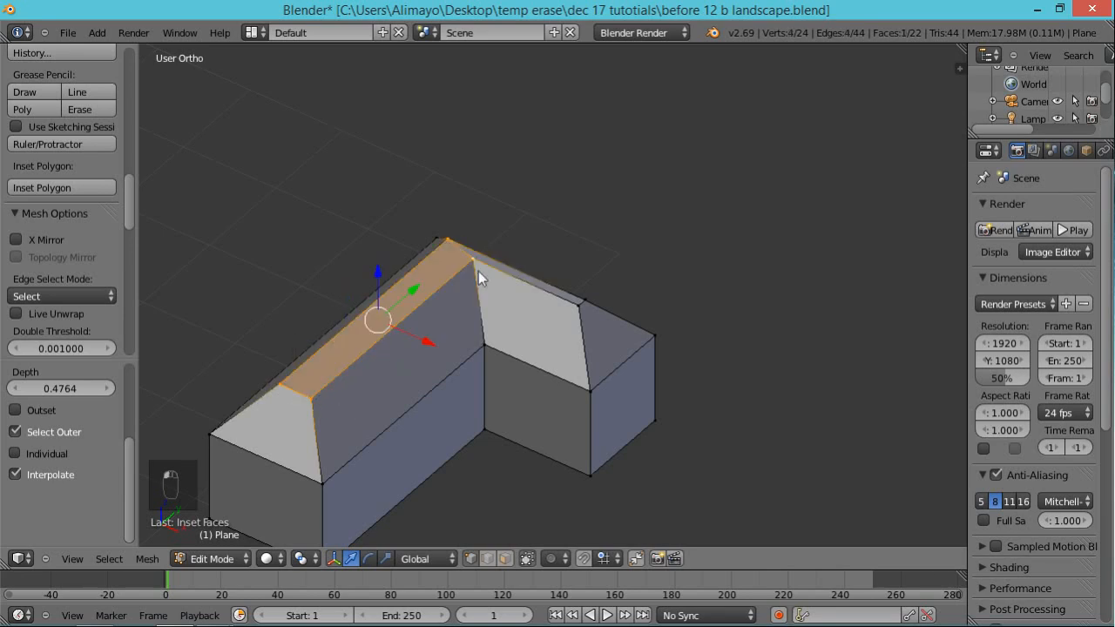
key("s")
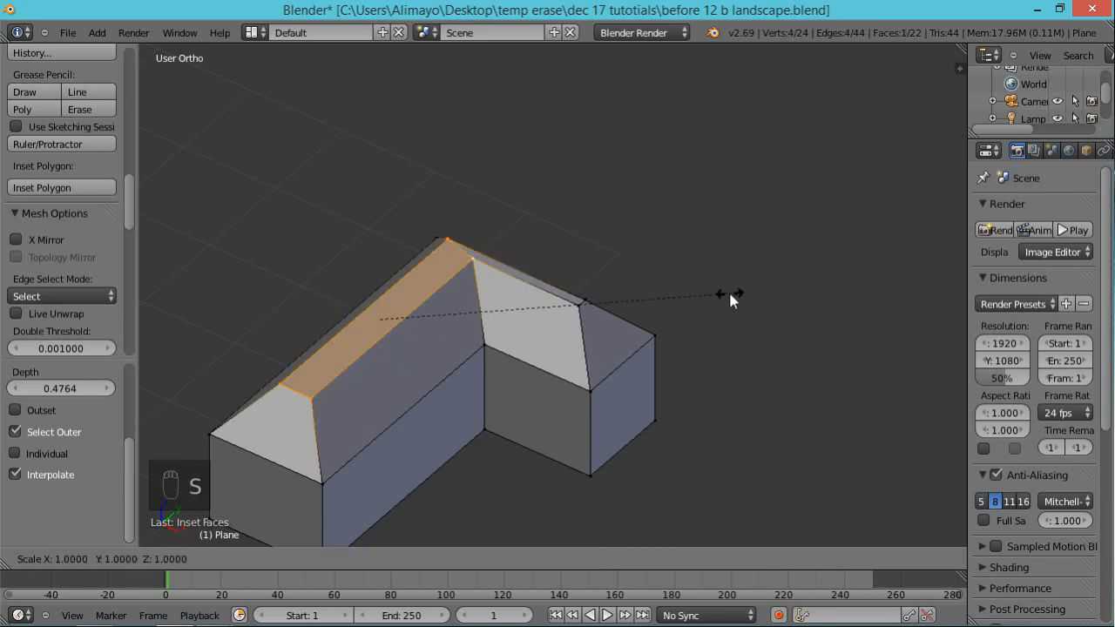
key("x")
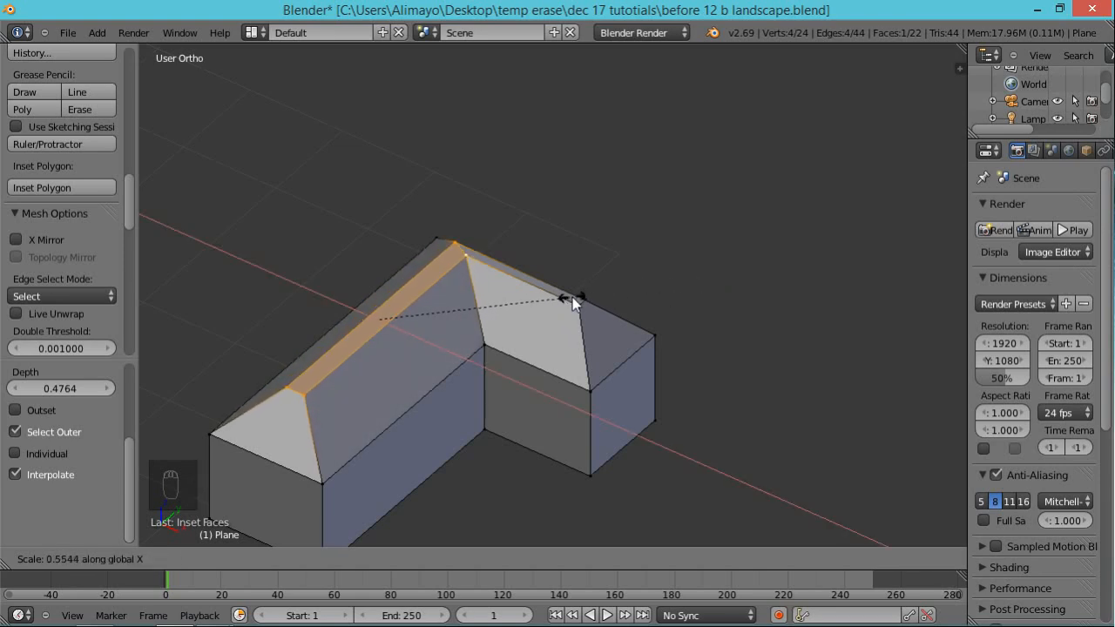
left_click(434, 299)
- Select the outer edge of the short wing's ridge and move it inward along global Y by about 0.03
middle_click_drag(658, 248, 535, 267)
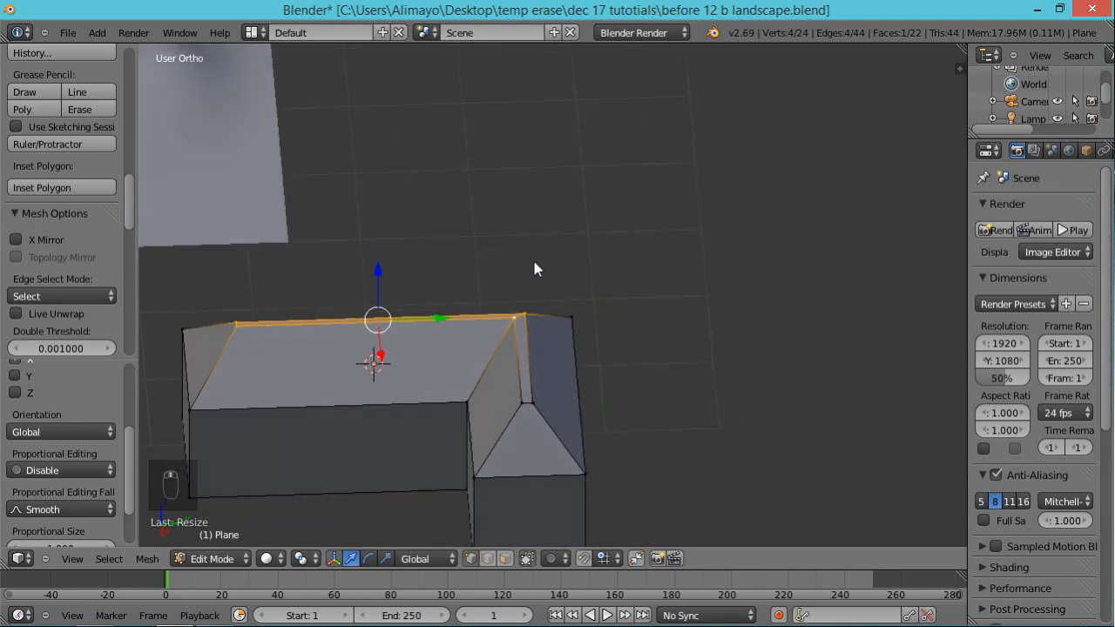
right_click(533, 403)
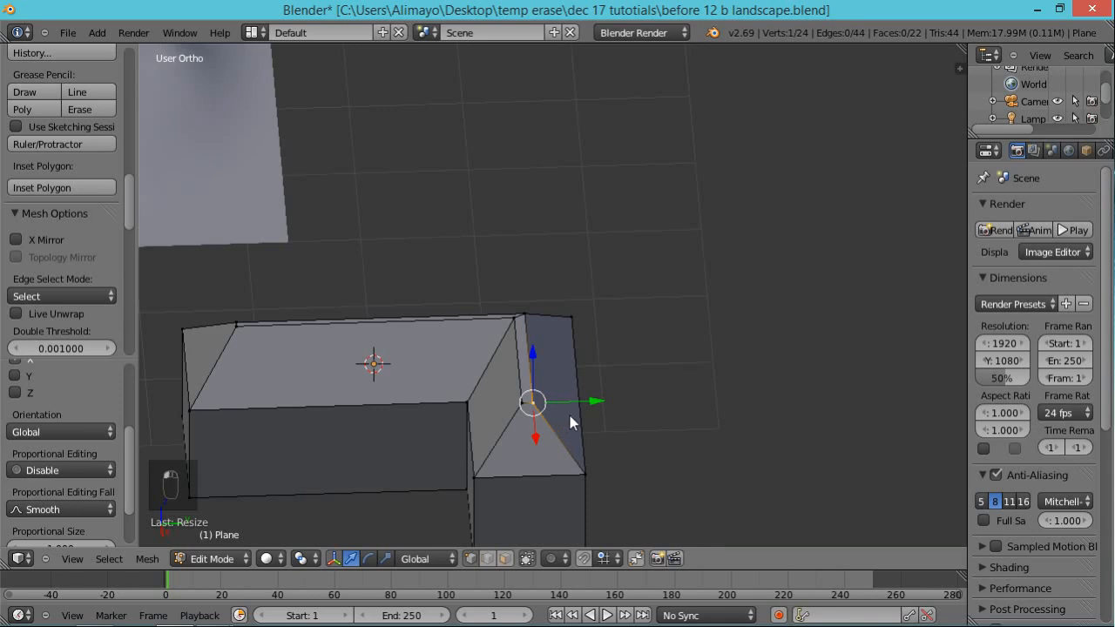
right_click(525, 316, "shift")
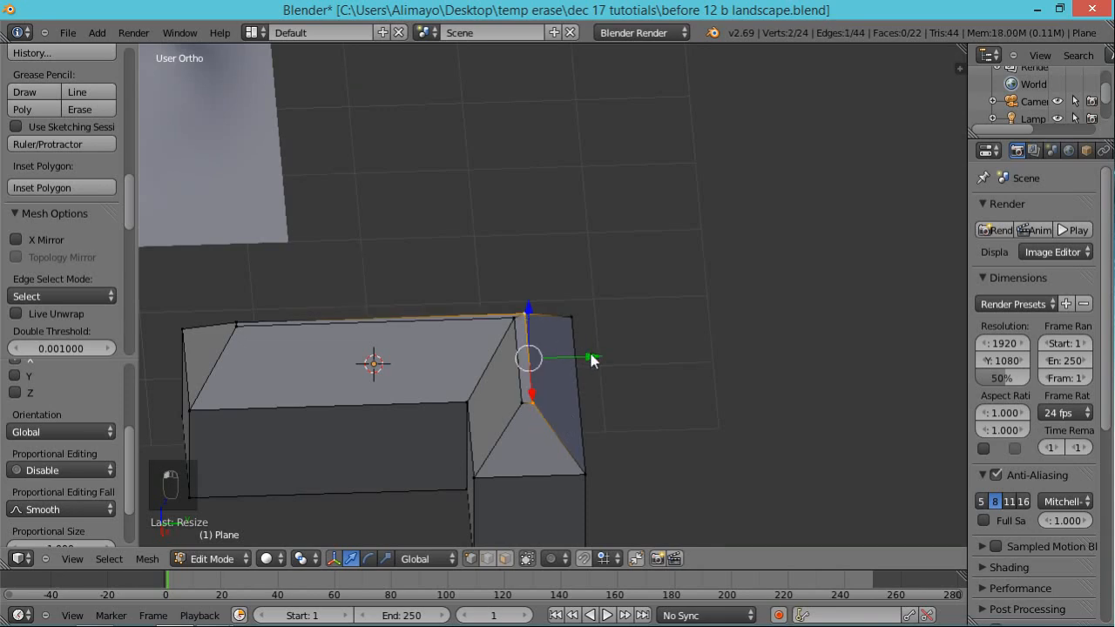
key("g")
key("y")
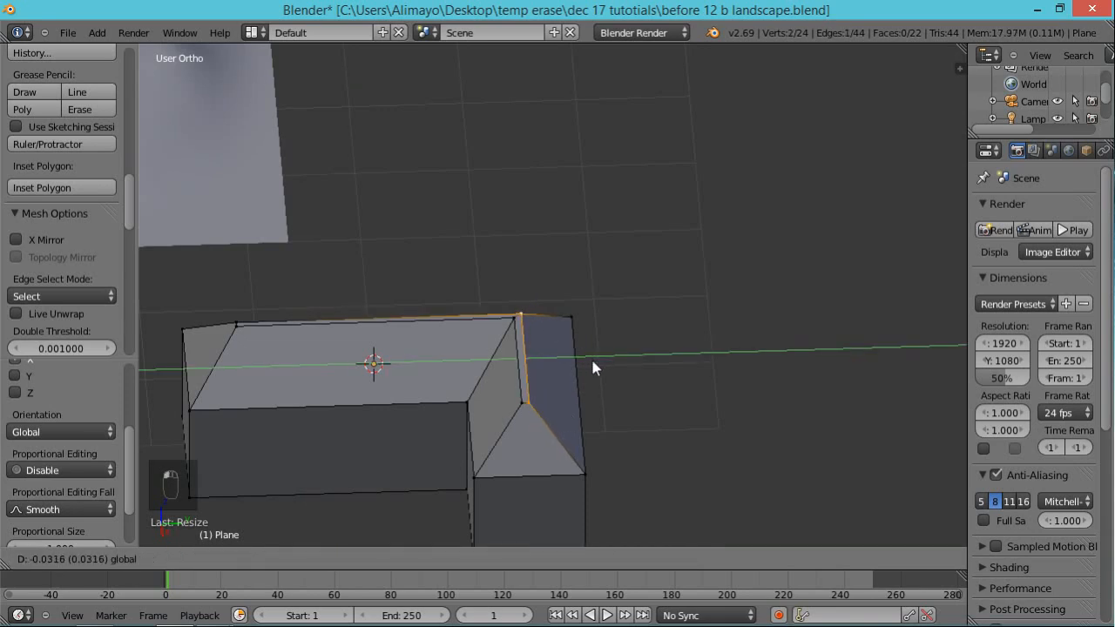
left_click(593, 367)
- Select the inner edge of the short wing's ridge and move it along global Y close to the outer ridge edge
right_click(515, 318)
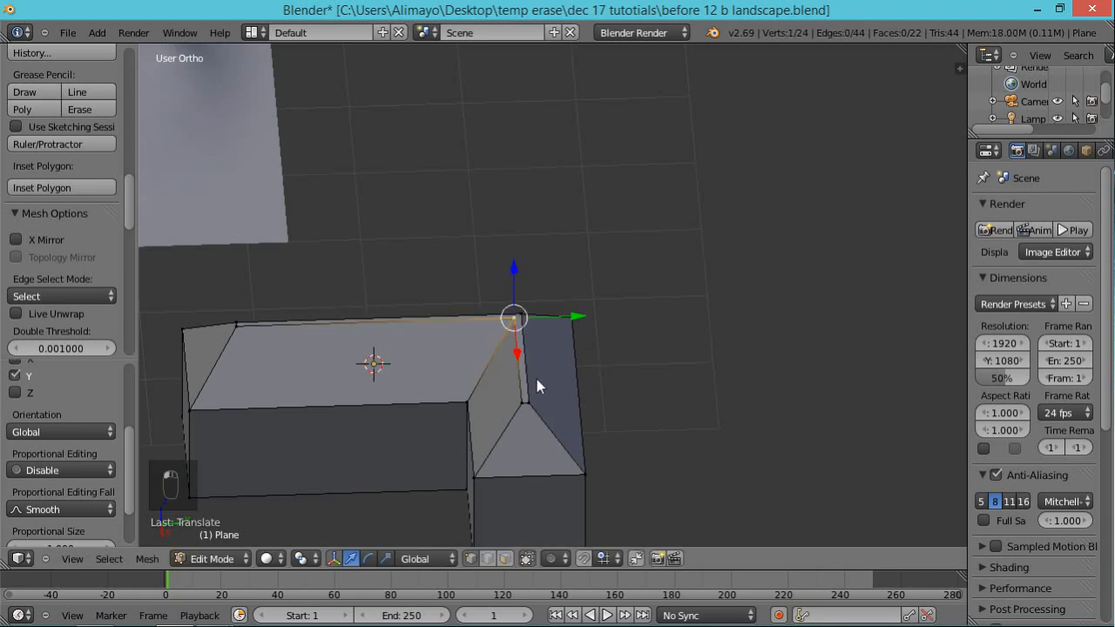
right_click(524, 402, "shift")
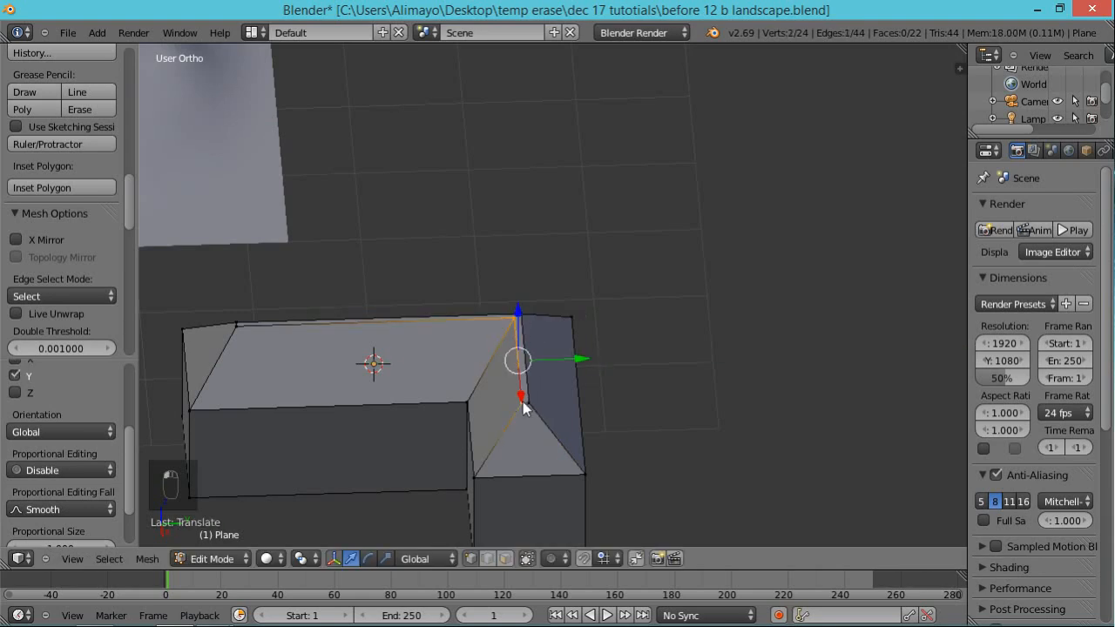
key("g")
key("y")
left_click(580, 357)
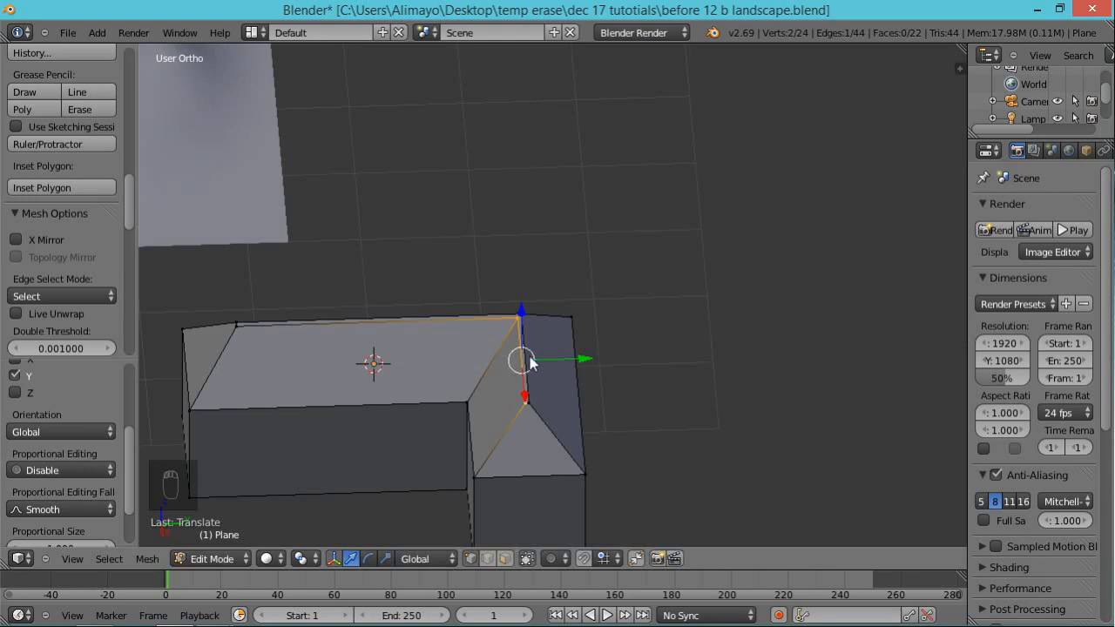
- In face select mode, select all six vertical wall faces around the L-shaped house
middle_click_drag(592, 354, 629, 394)
middle_click_drag(567, 498, 624, 430)
left_click(504, 558)
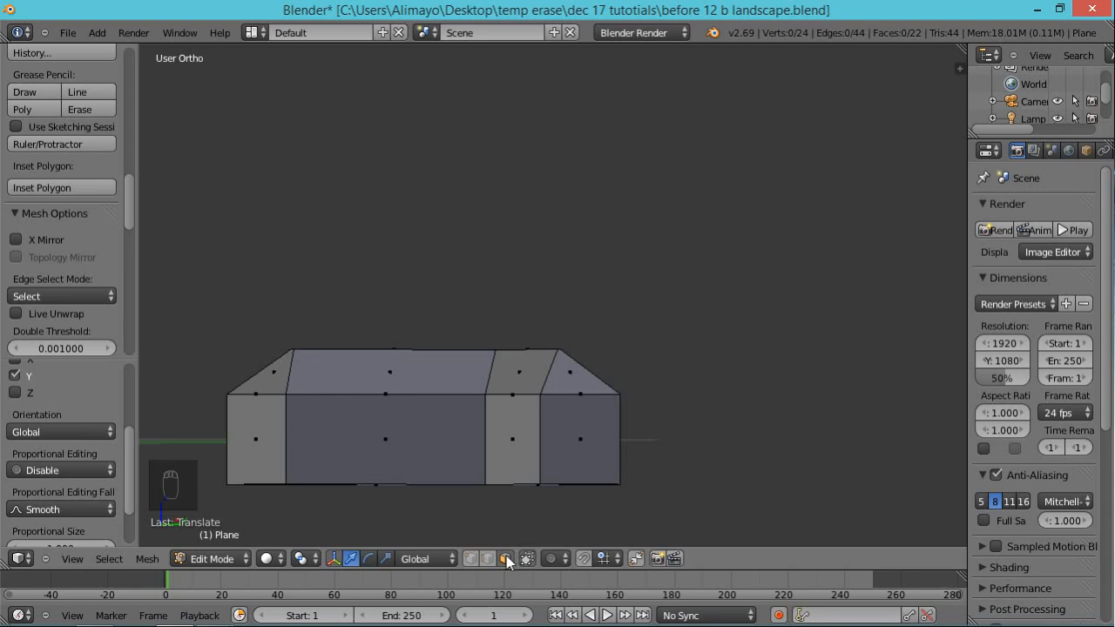
right_click(574, 451)
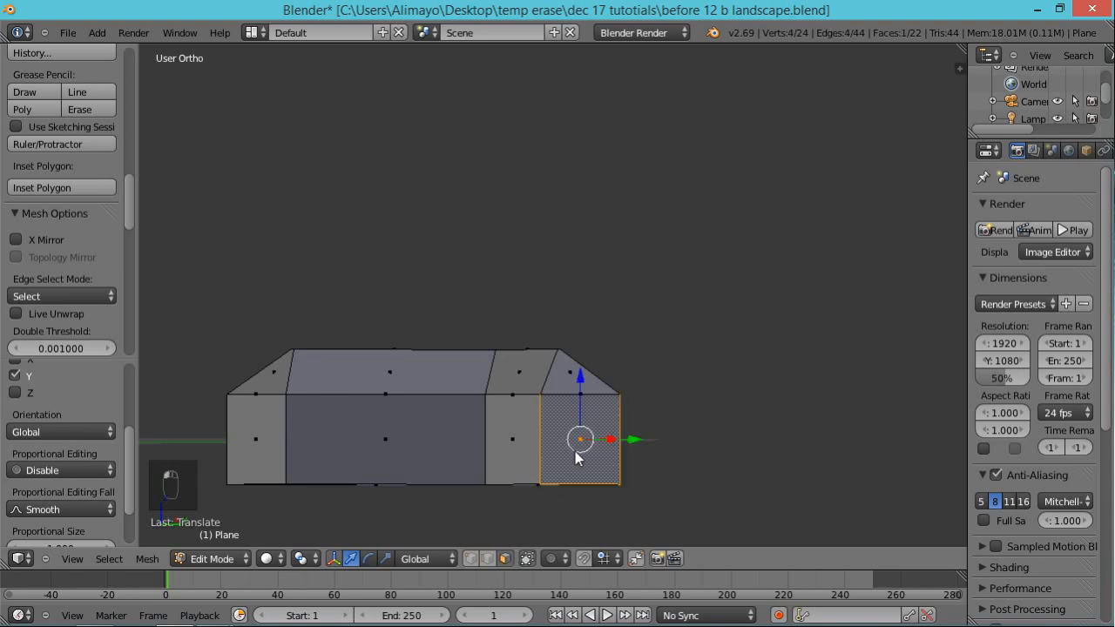
right_click(511, 446, "shift")
right_click(408, 441, "shift")
right_click(248, 458, "shift")
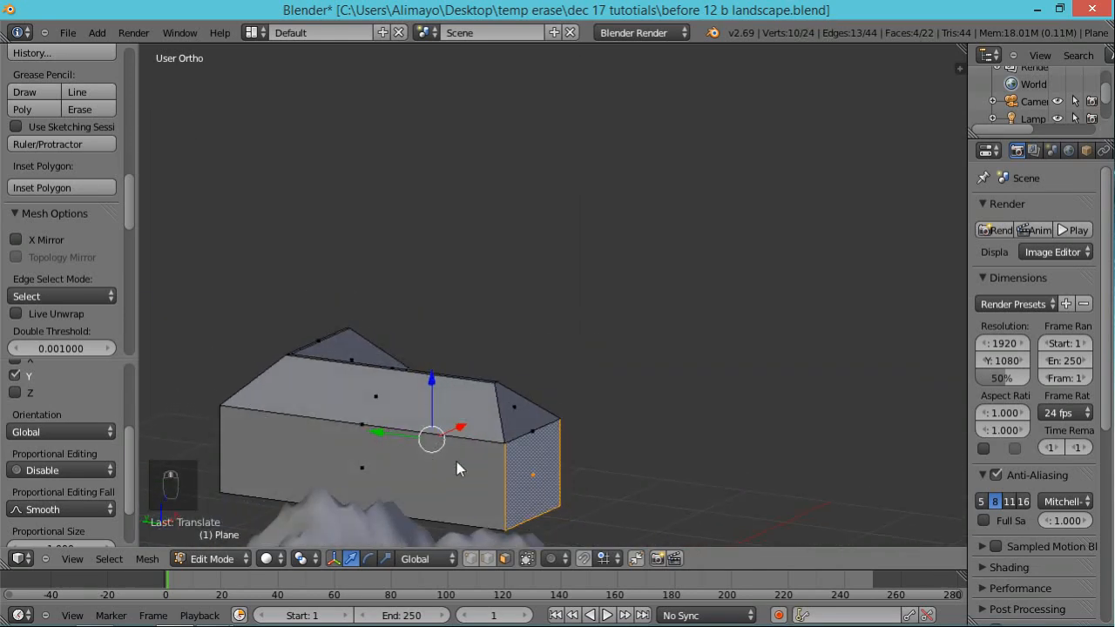
right_click(294, 473, "shift")
middle_click_drag(333, 480, 469, 468)
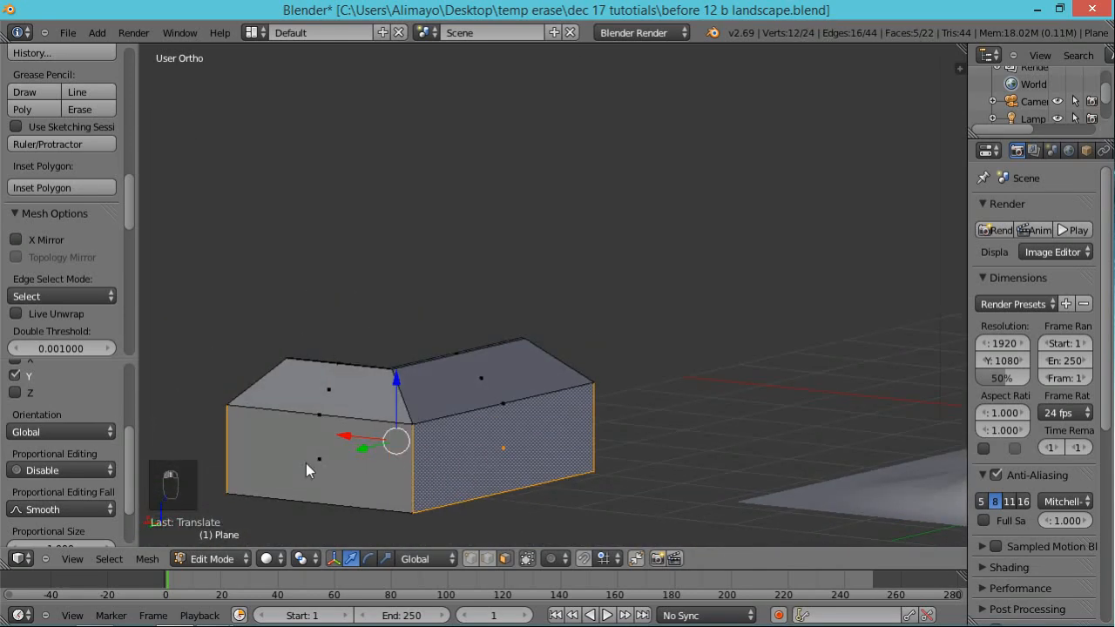
right_click(306, 470, "shift")
middle_click_drag(265, 421, 602, 458)
middle_click_drag(396, 454, 457, 478)
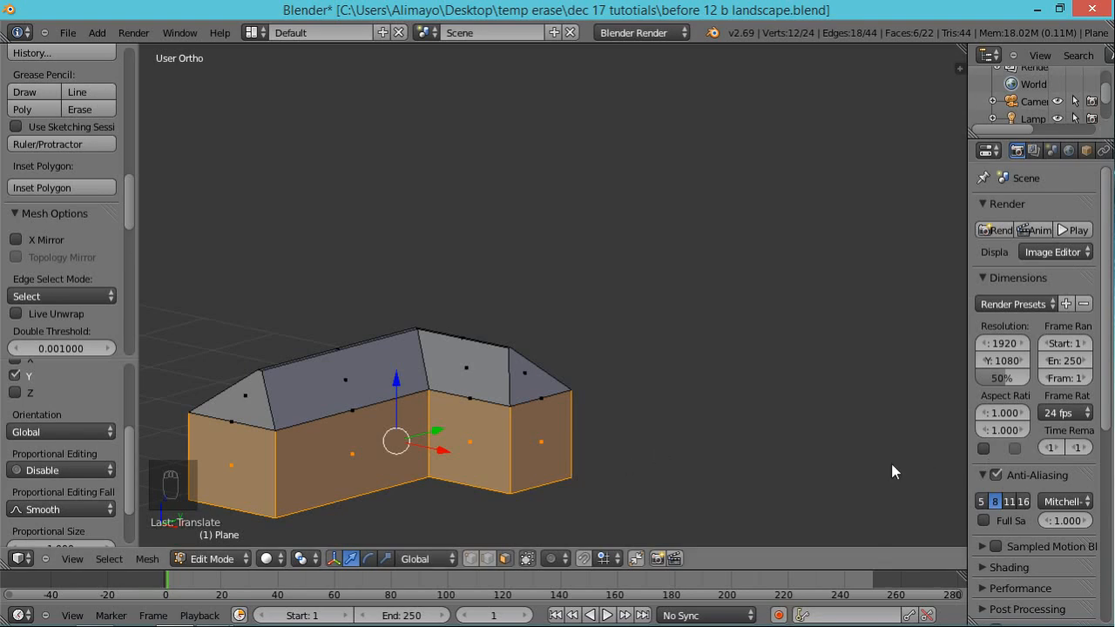
- Inset the selected wall faces with a thickness of 0.01 and a depth of about -0.17 to recess the walls beneath the roof
key("i")
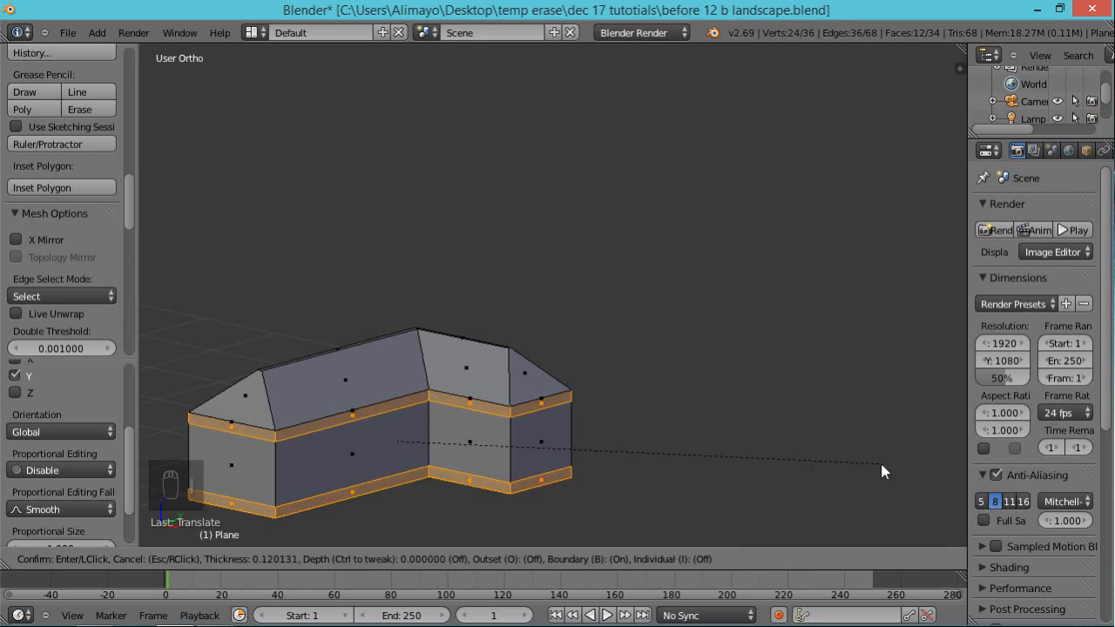
key("Escape")
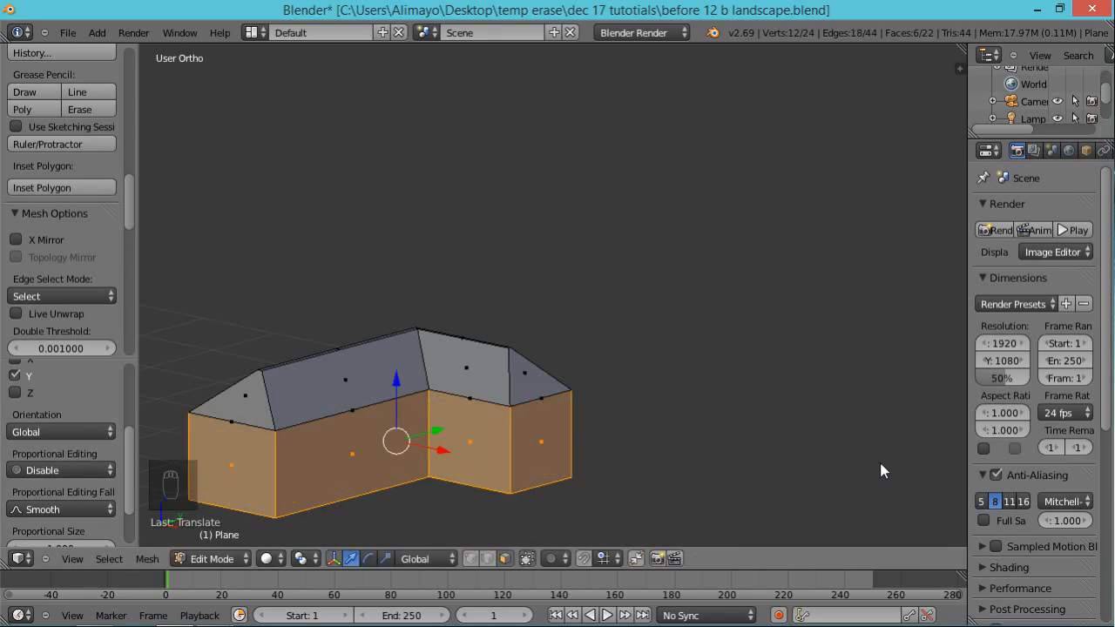
key("i")
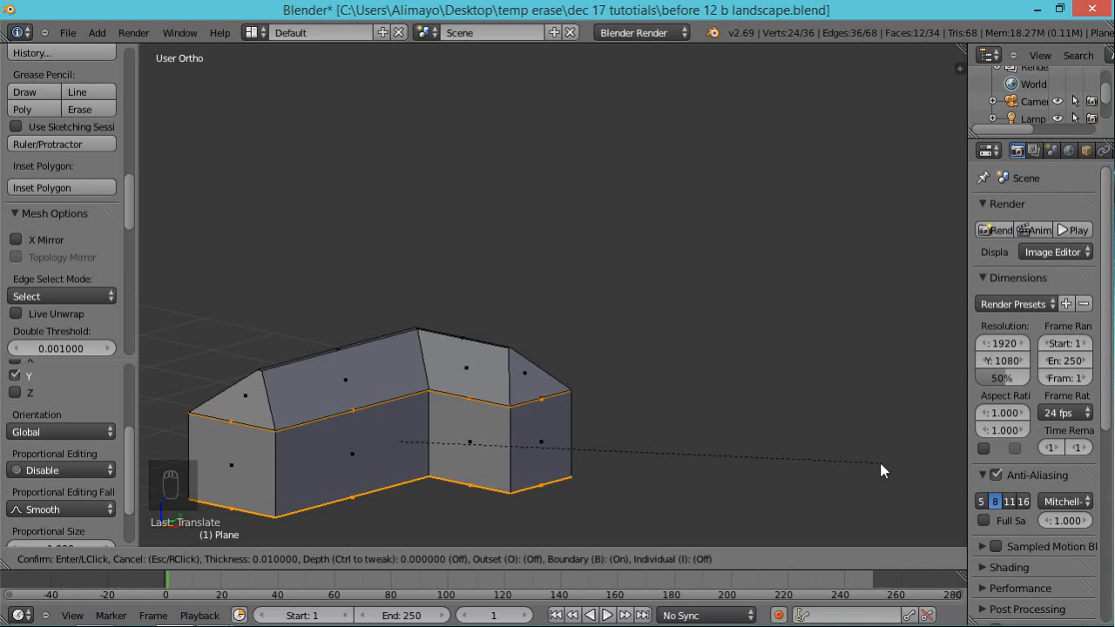
key("ctrl")
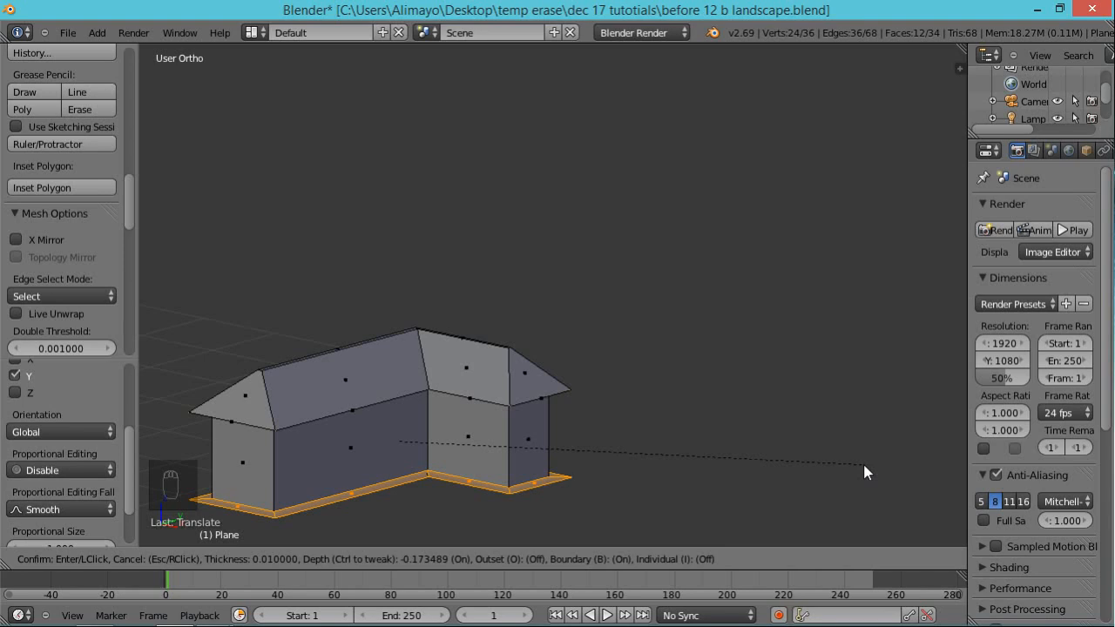
left_click(865, 472)
- Examine the roof overhang, recessed walls and base ledge of the house from above, below and the sides
mouse_move(612, 472)
middle_mouse_down()
mouse_move(605, 396)
mouse_move(604, 467)
middle_mouse_up()
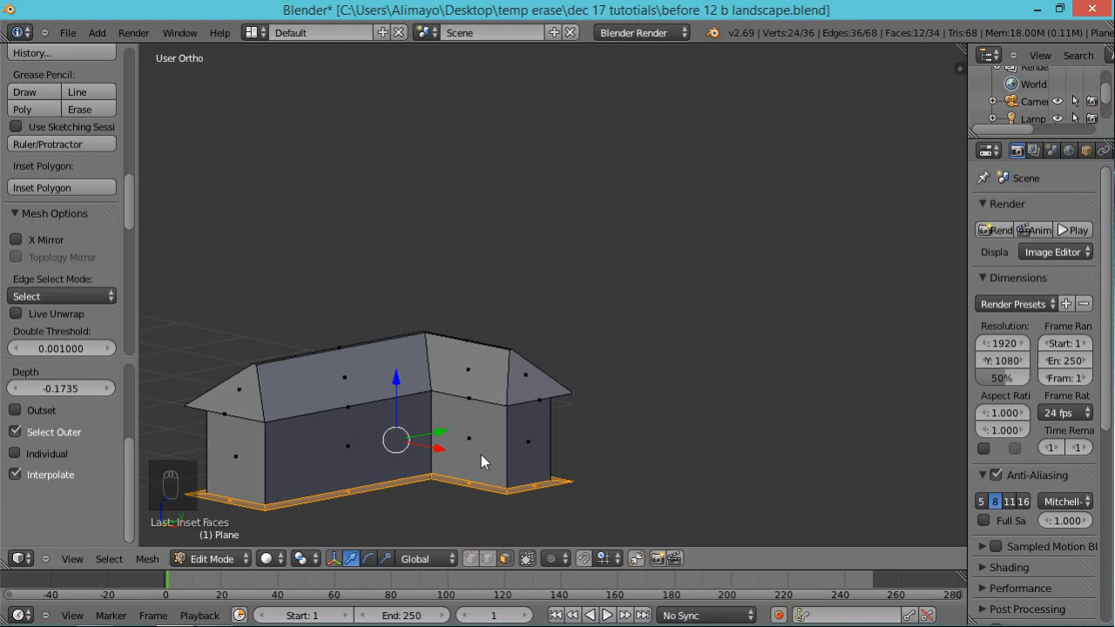
middle_click_drag(388, 466, 453, 486)
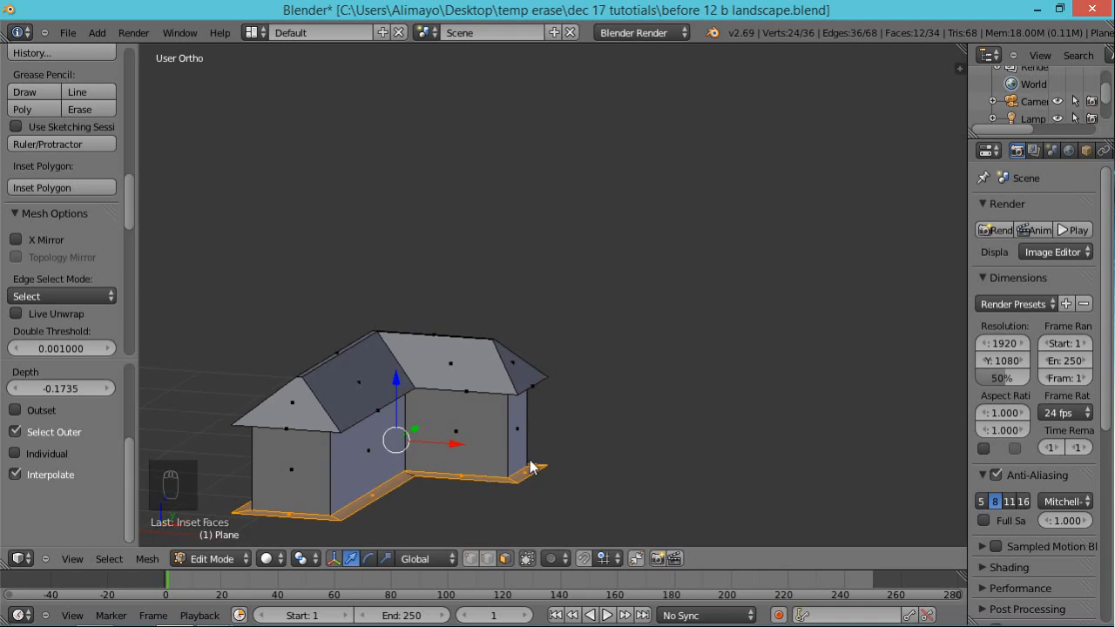
middle_click_drag(588, 425, 523, 485)
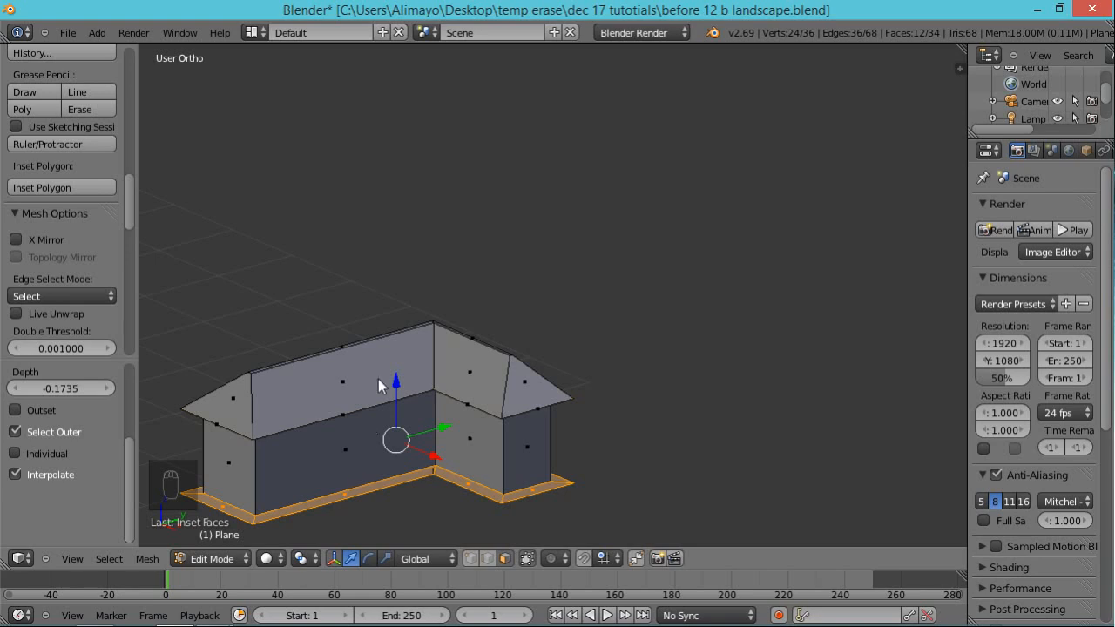
middle_click_drag(381, 381, 359, 357)
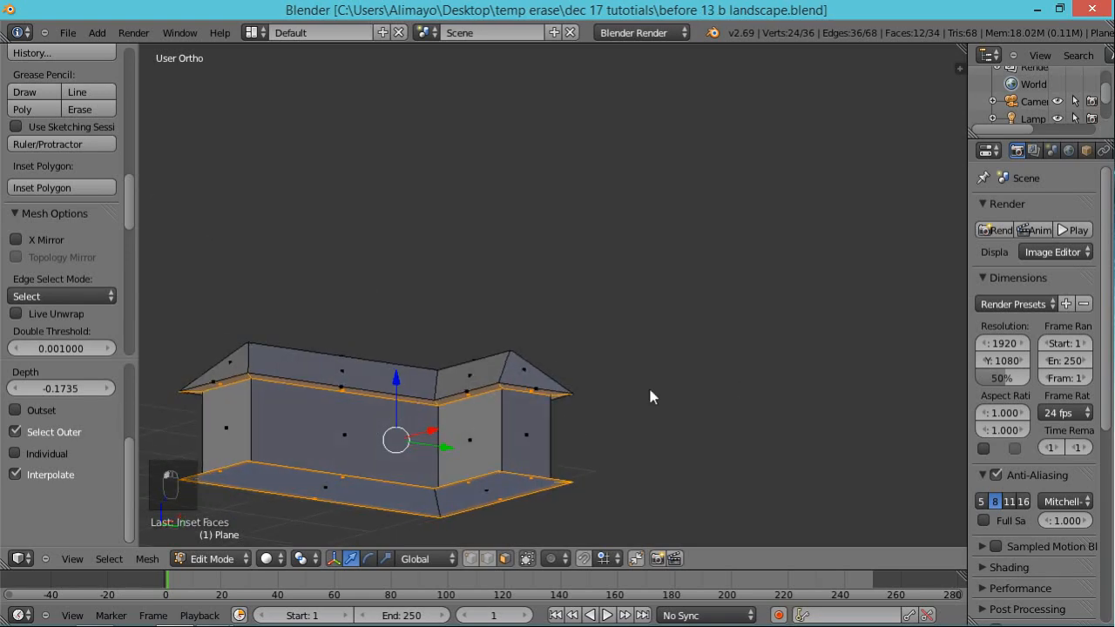
scroll(601, 287, "up", 1)
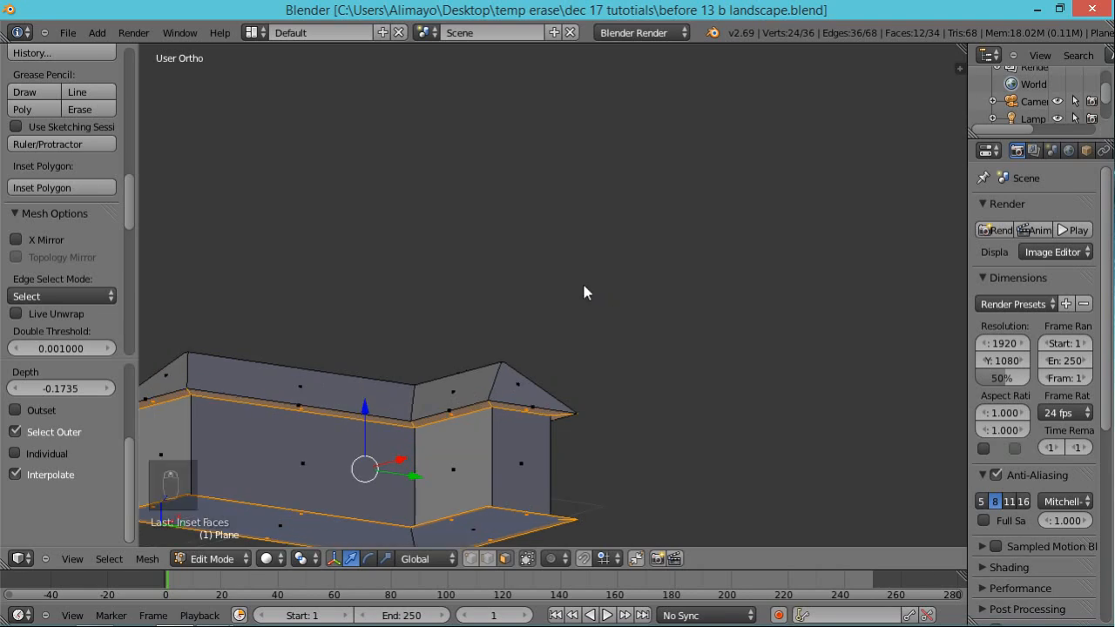
scroll(581, 279, "down", 1)
middle_click_drag(570, 286, 560, 358)
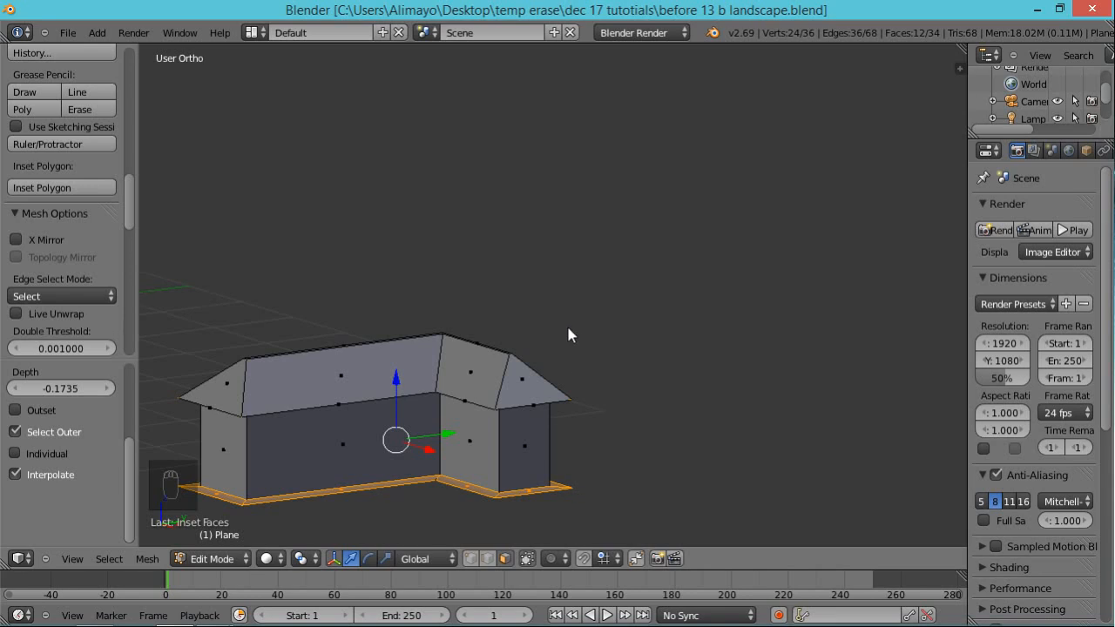
mouse_move(607, 374)
middle_mouse_down()
mouse_move(485, 309)
mouse_move(569, 323)
mouse_move(592, 371)
mouse_move(595, 360)
middle_mouse_up()
middle_click_drag(556, 411, 671, 358, "shift")
scroll(675, 375, "up", 2)
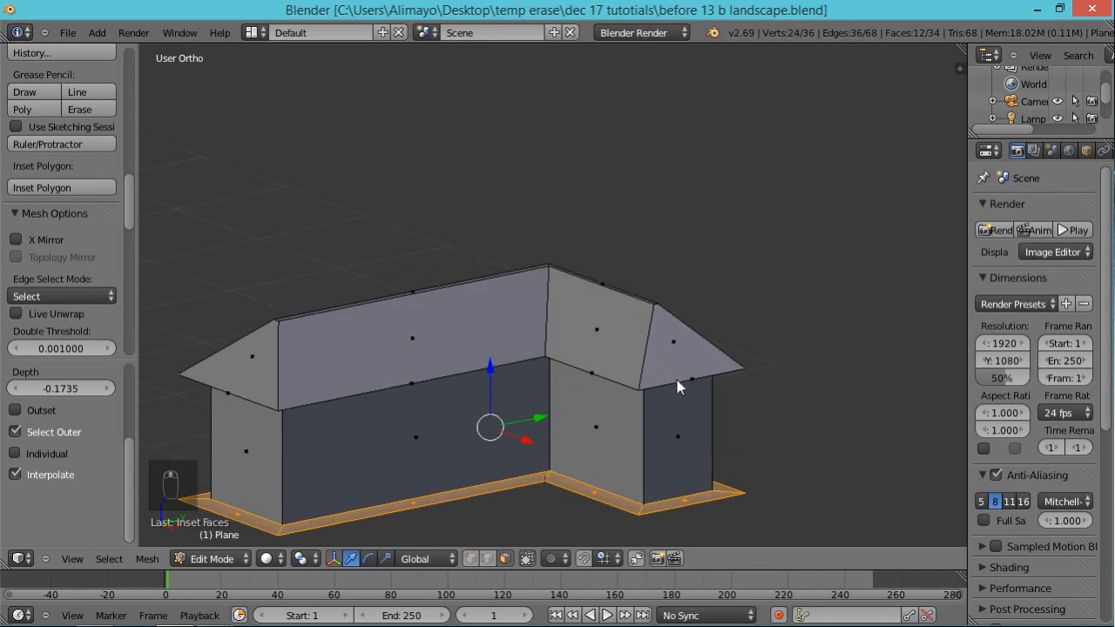
middle_click_drag(767, 441, 738, 423)
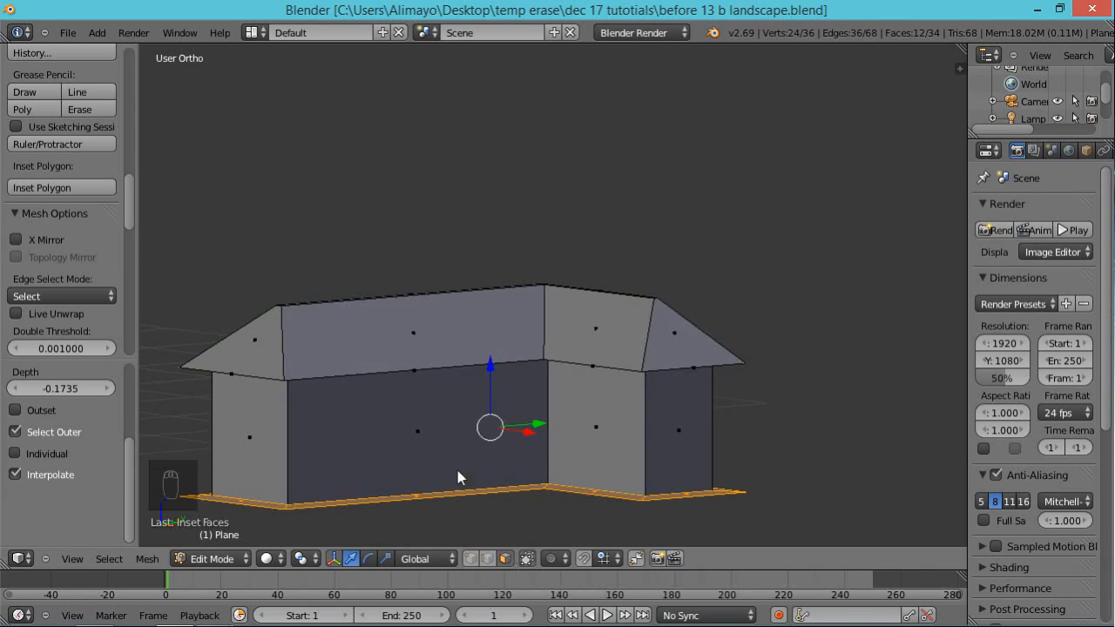
right_click(405, 439)
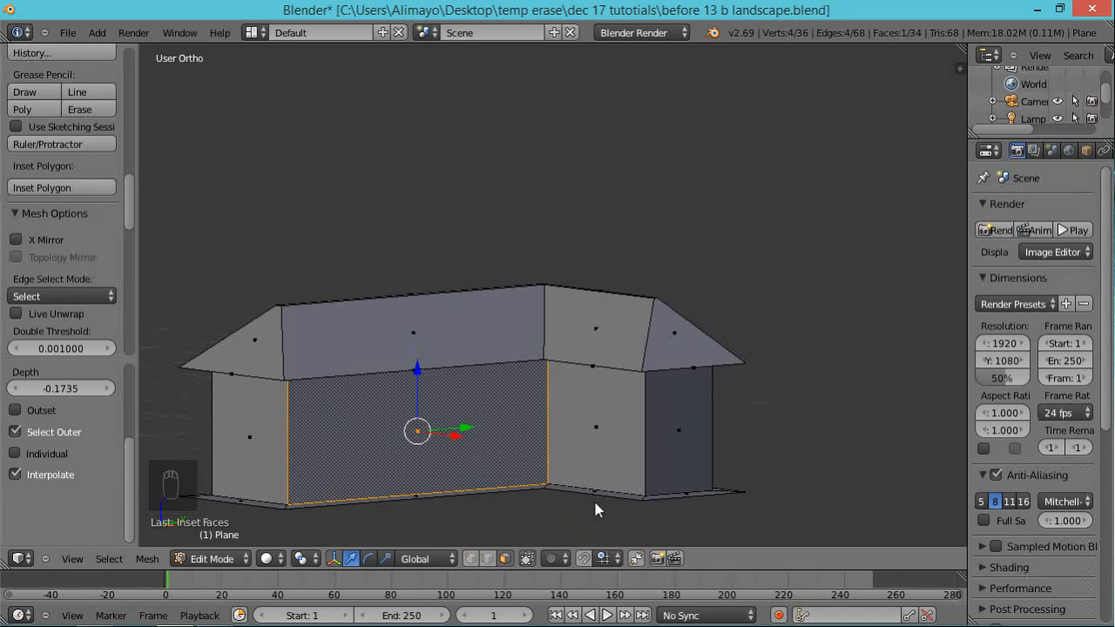
mouse_move(595, 505)
middle_mouse_down()
mouse_move(573, 448)
mouse_move(574, 494)
mouse_move(588, 510)
middle_mouse_up()
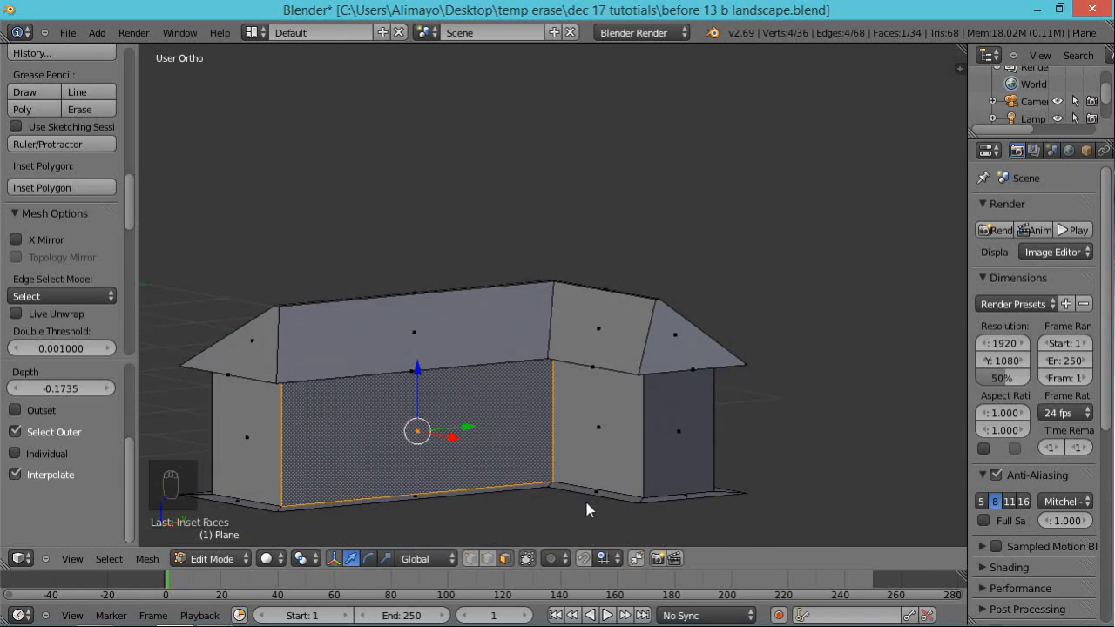
key("a")
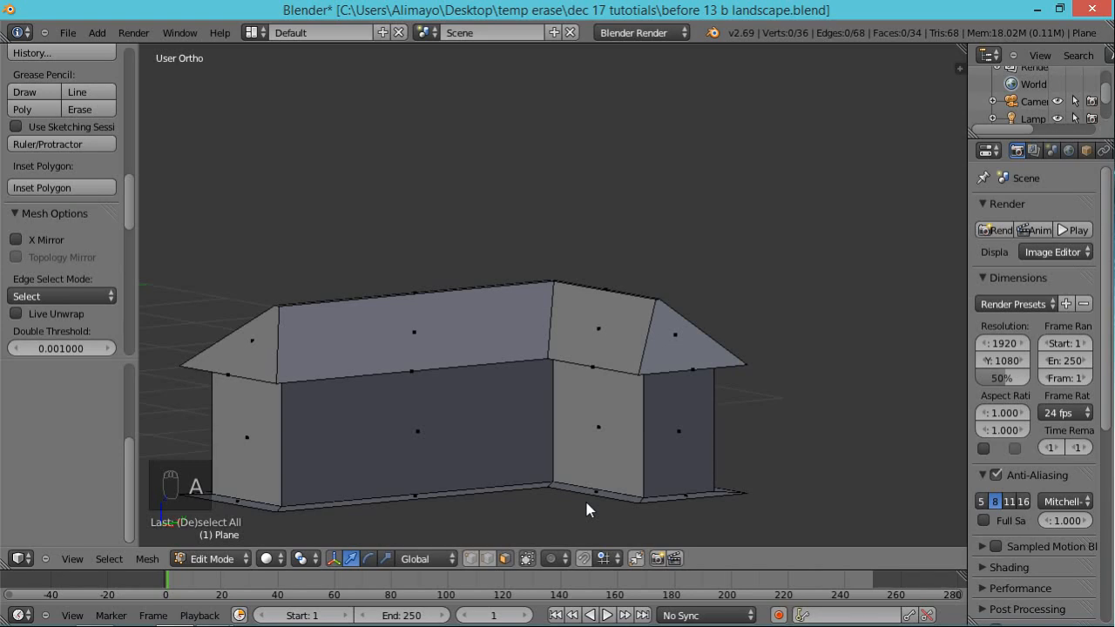
key("a")
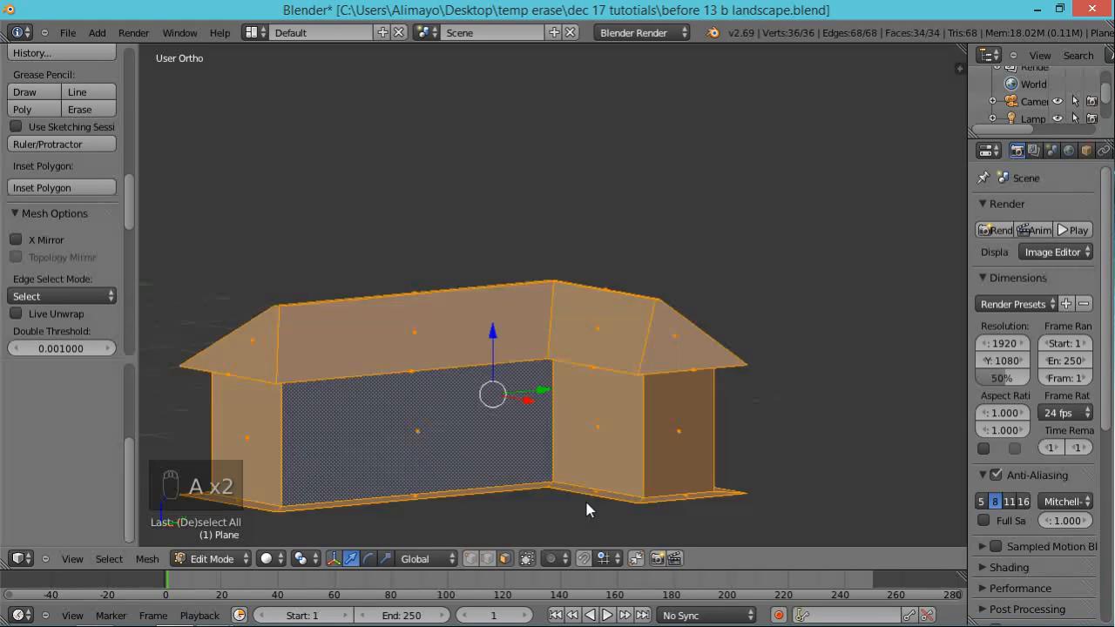
key("a")
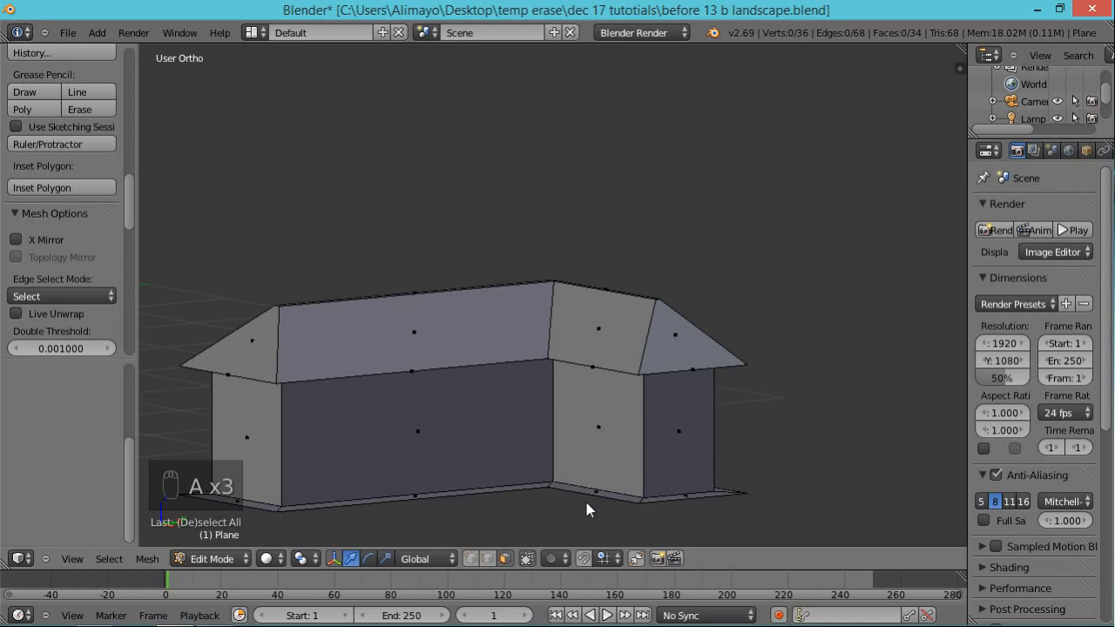
- Duplicate the long inner wall face of the house and move the copy outward along global X, clear of the wall
right_click(411, 421)
middle_click_drag(373, 443, 450, 426)
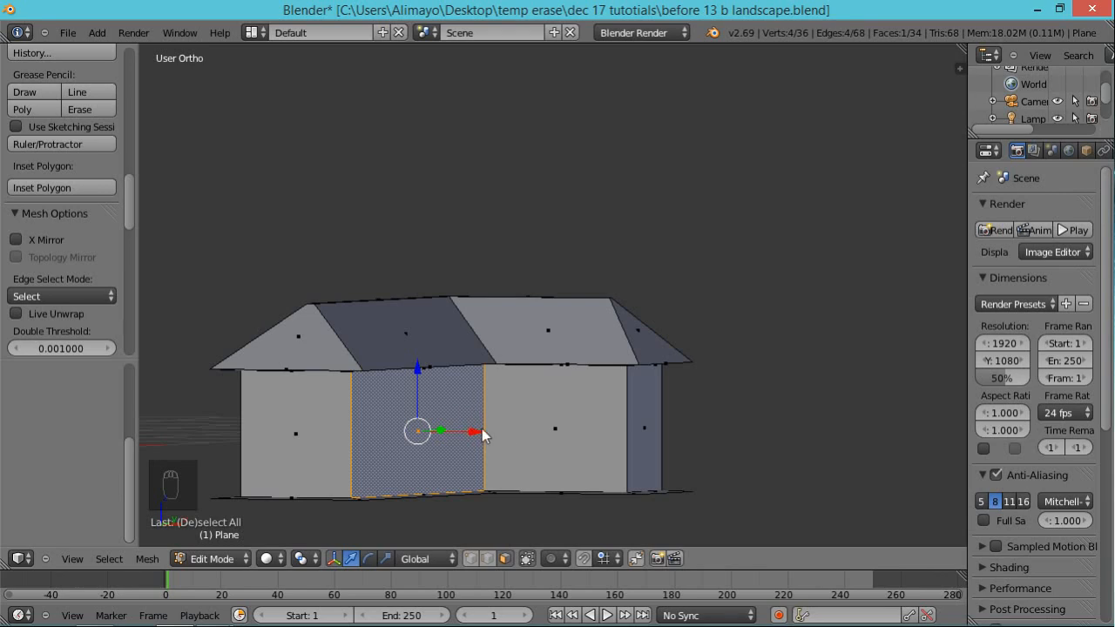
middle_click_drag(481, 431, 524, 489)
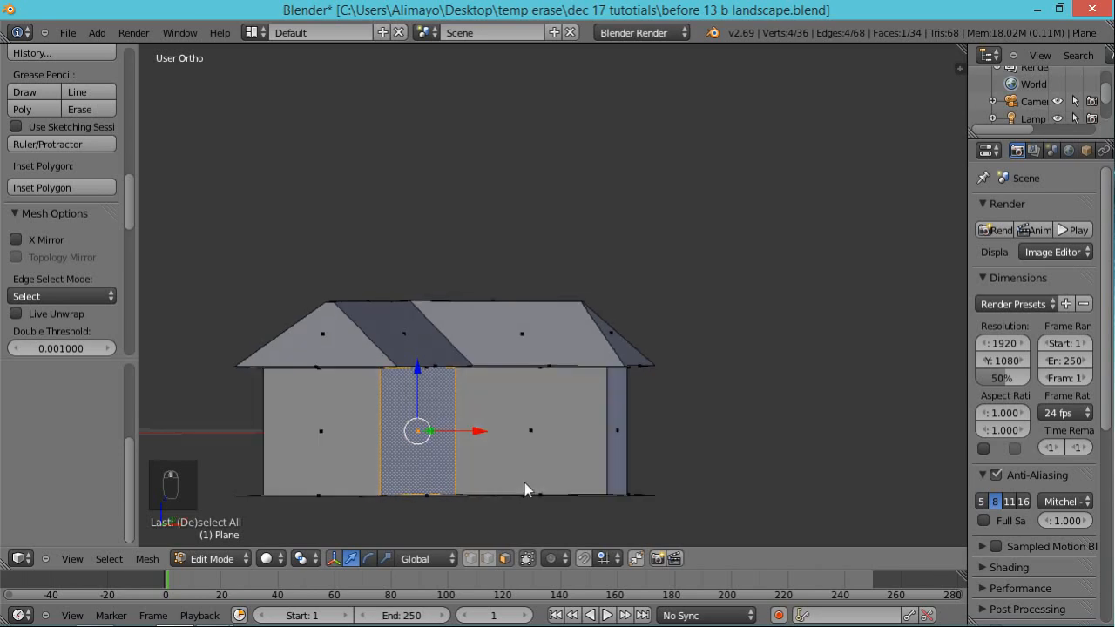
key("shift+d")
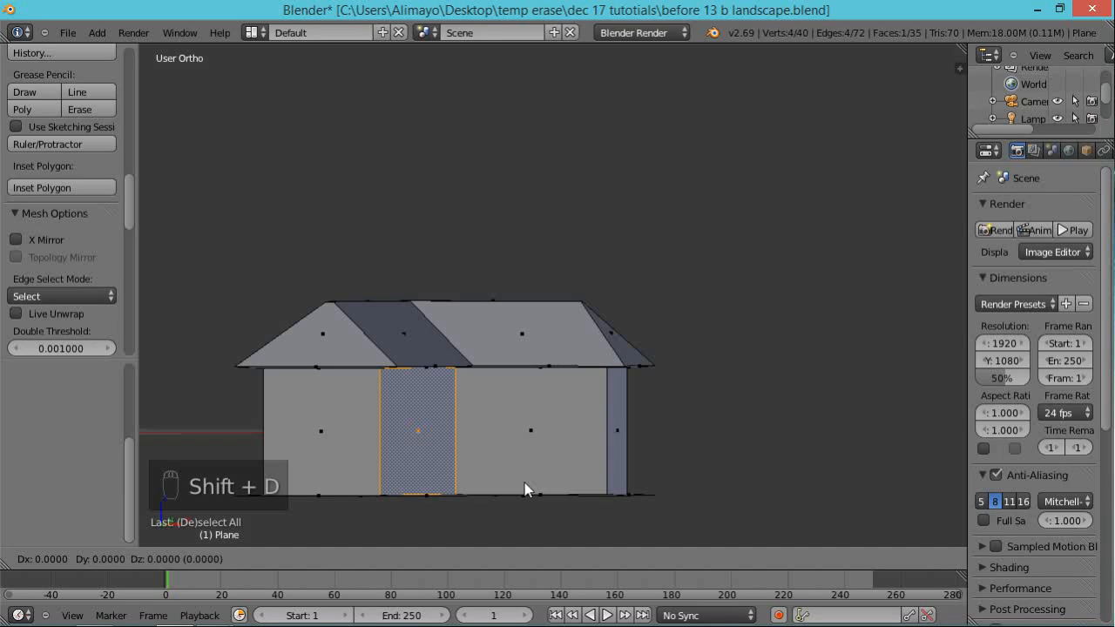
left_click(524, 483)
middle_click_drag(439, 498, 427, 459)
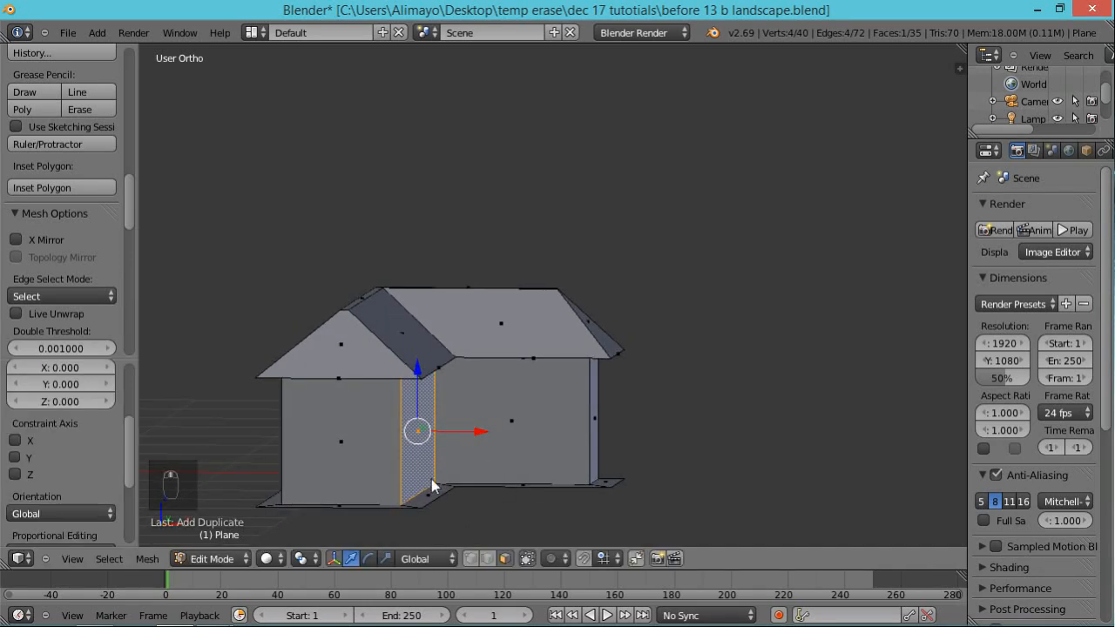
left_click_drag(480, 436, 535, 439)
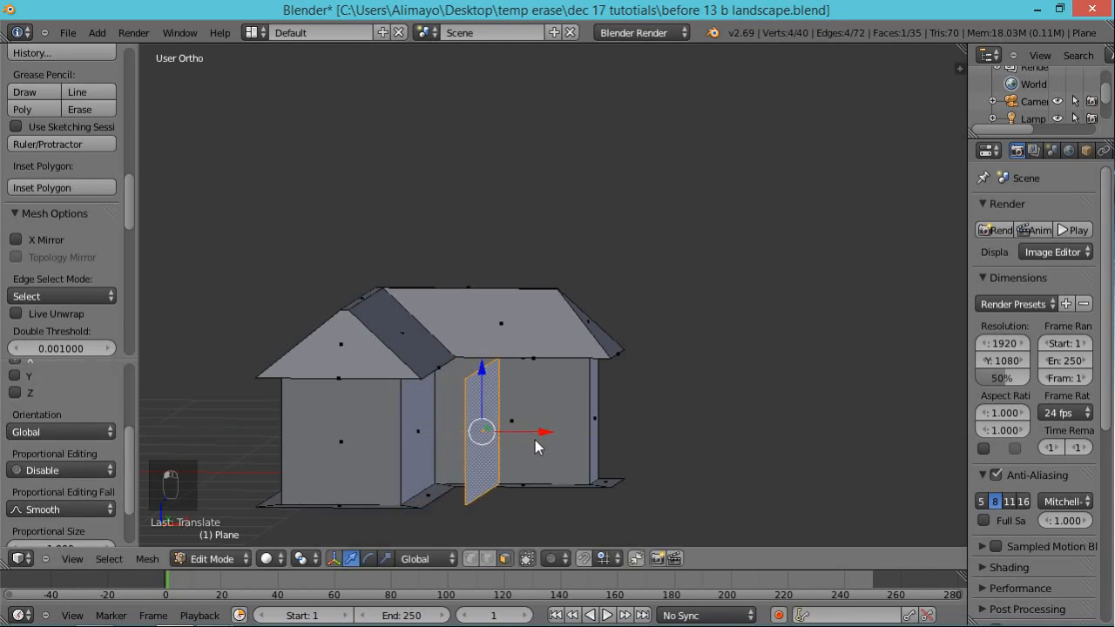
- Scale the duplicated wall face along global Y to door width and slightly shorten it along global Z
middle_click_drag(614, 447, 506, 336)
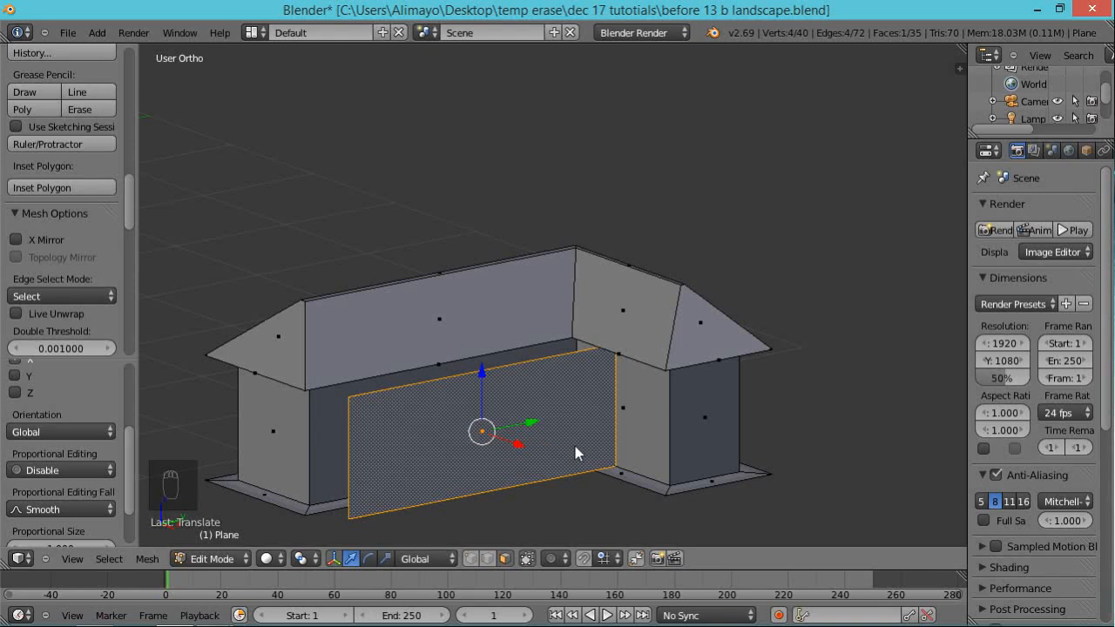
key("s")
key("y")
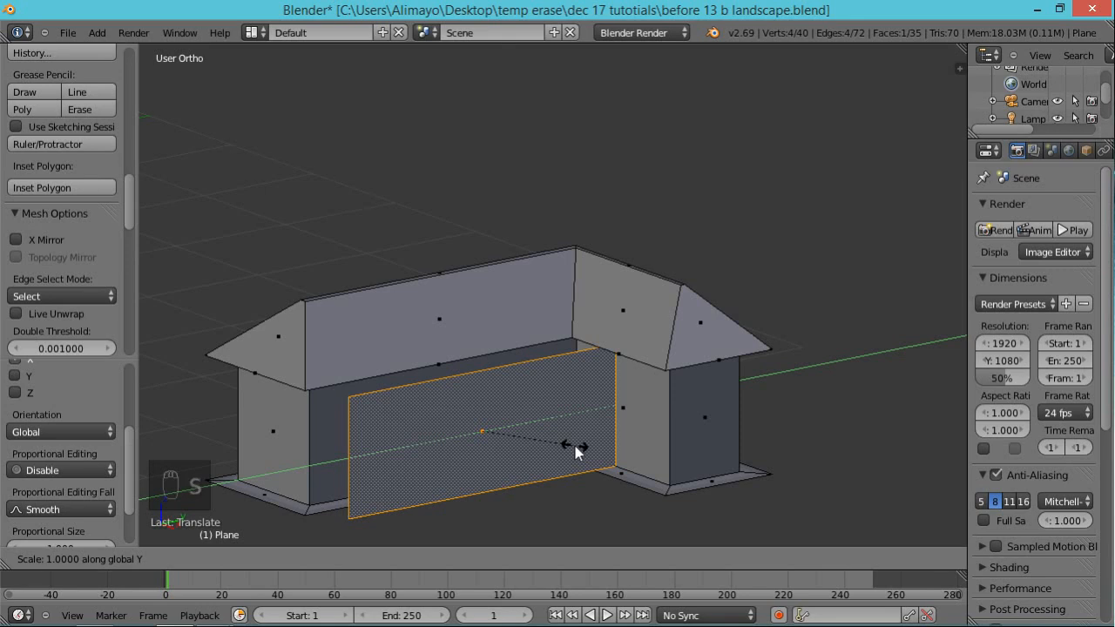
key("x")
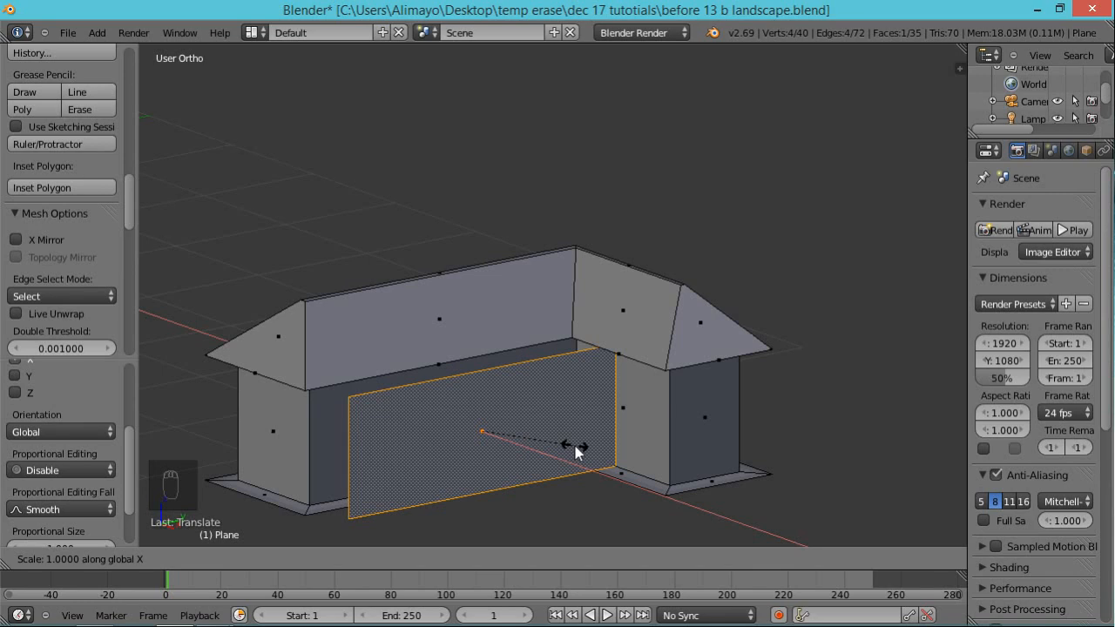
key("z")
key("y")
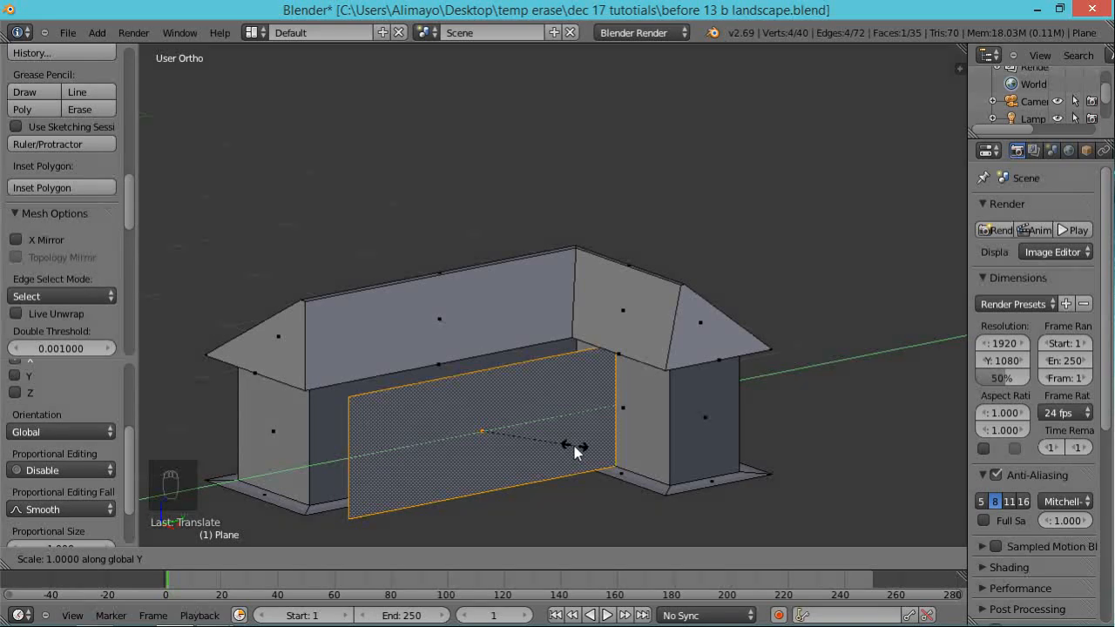
left_click(499, 441)
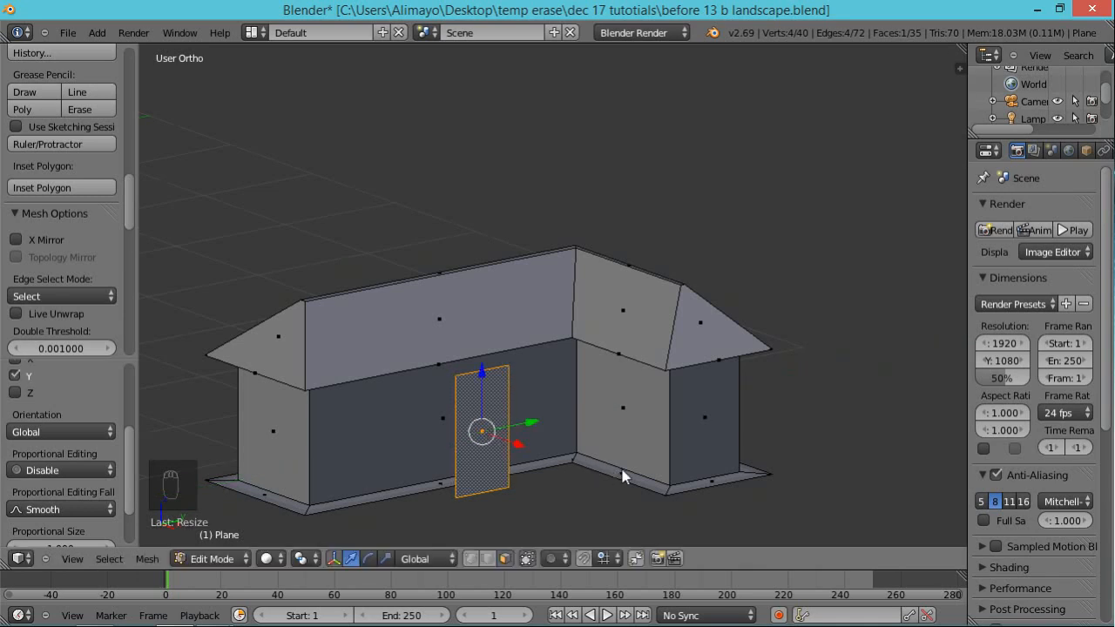
key("s")
key("z")
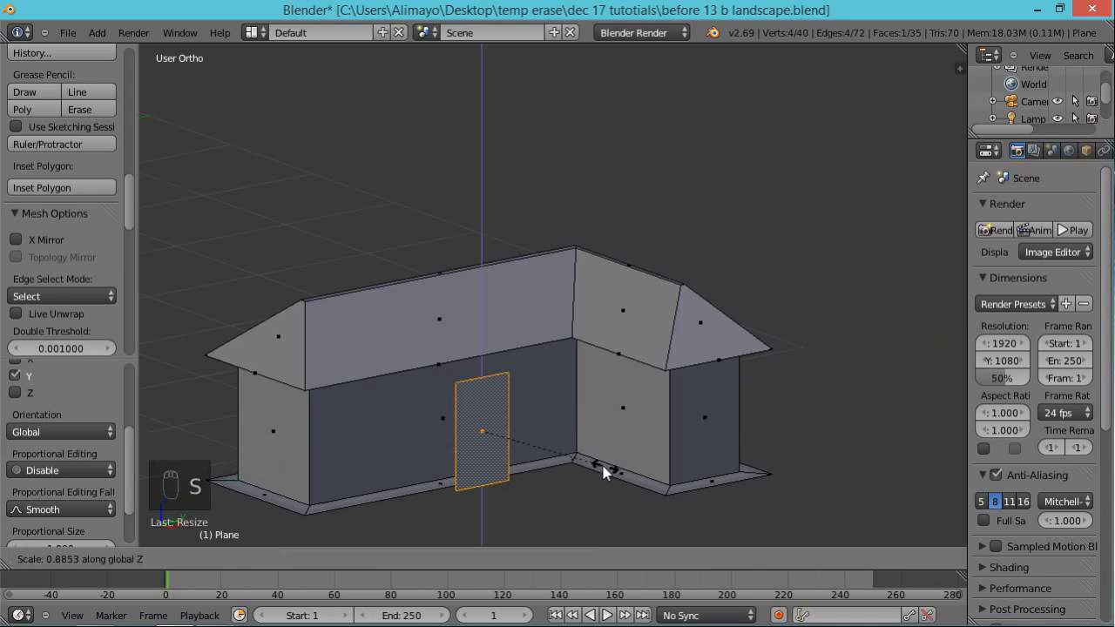
left_click(589, 468)
- Extrude the door face about 0.06 along global X to give the door thickness
middle_click_drag(526, 507, 593, 433)
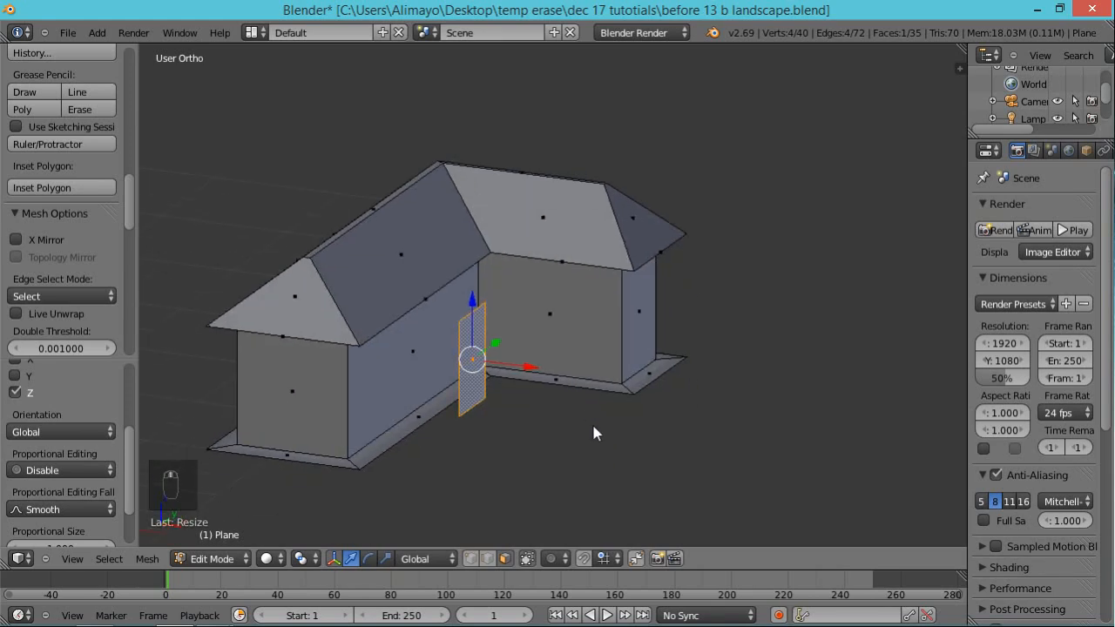
scroll(575, 423, "up", 2)
middle_click_drag(535, 456, 563, 445)
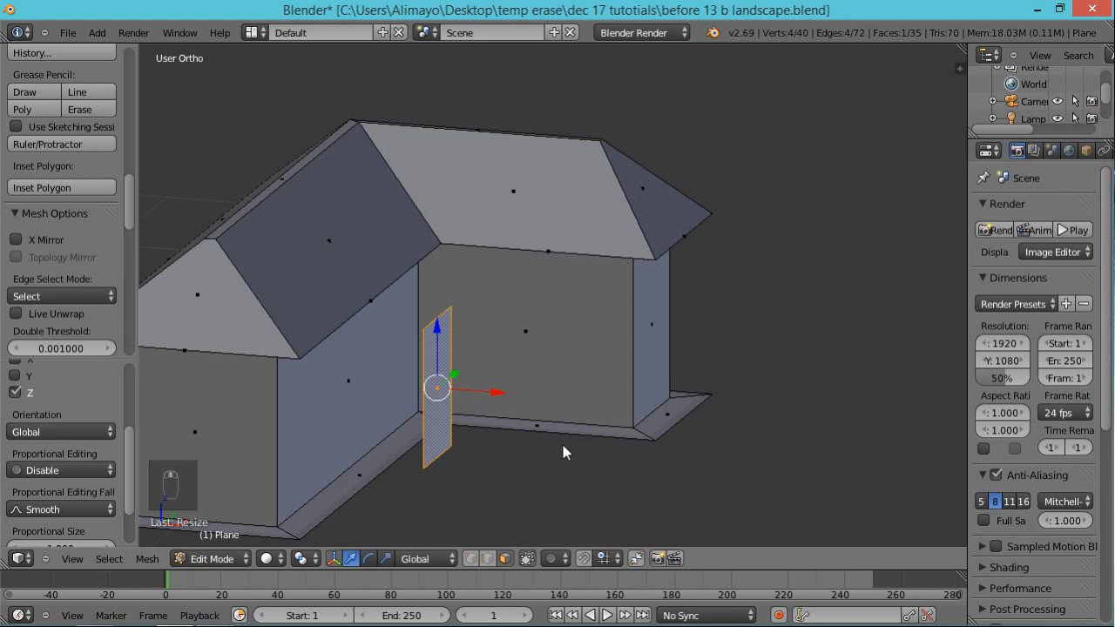
scroll(563, 444, "down", 1)
scroll(562, 444, "up", 1)
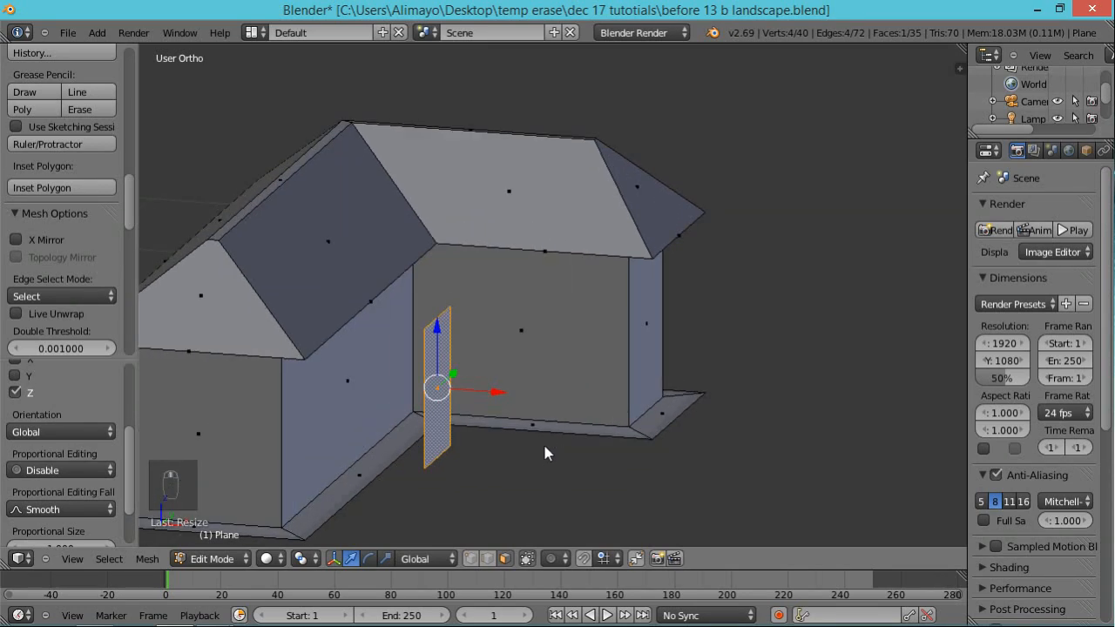
key("e")
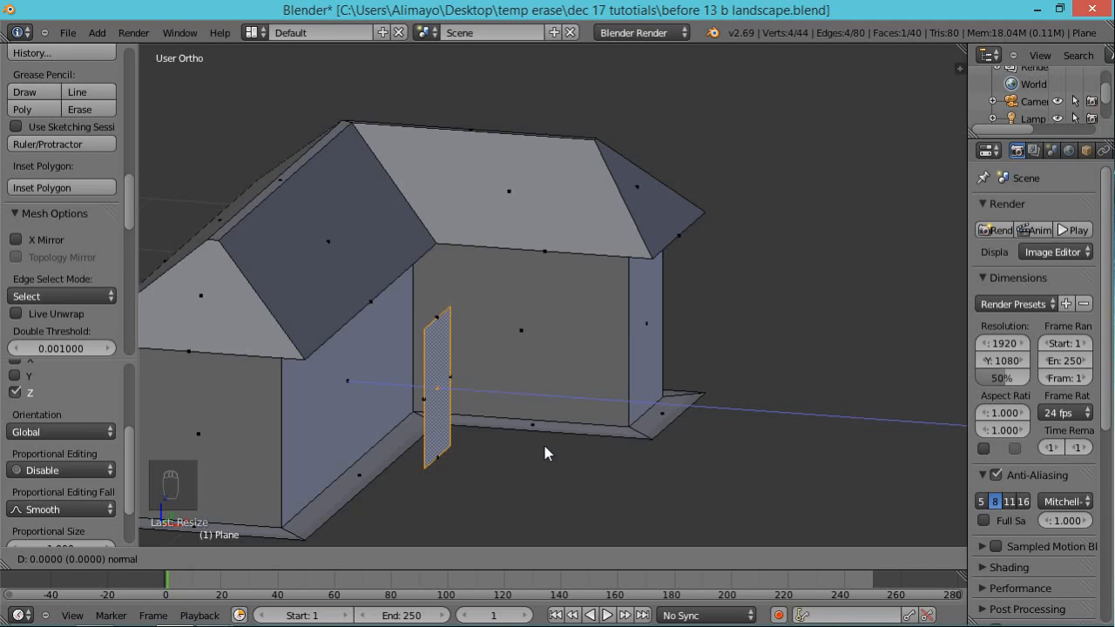
key("x")
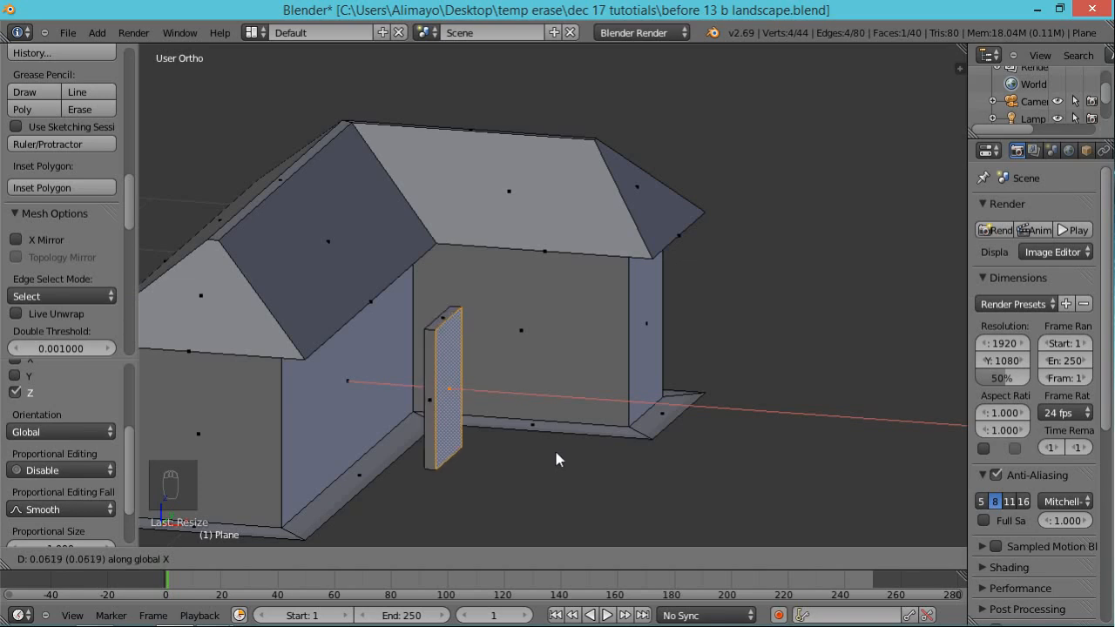
left_click(556, 453)
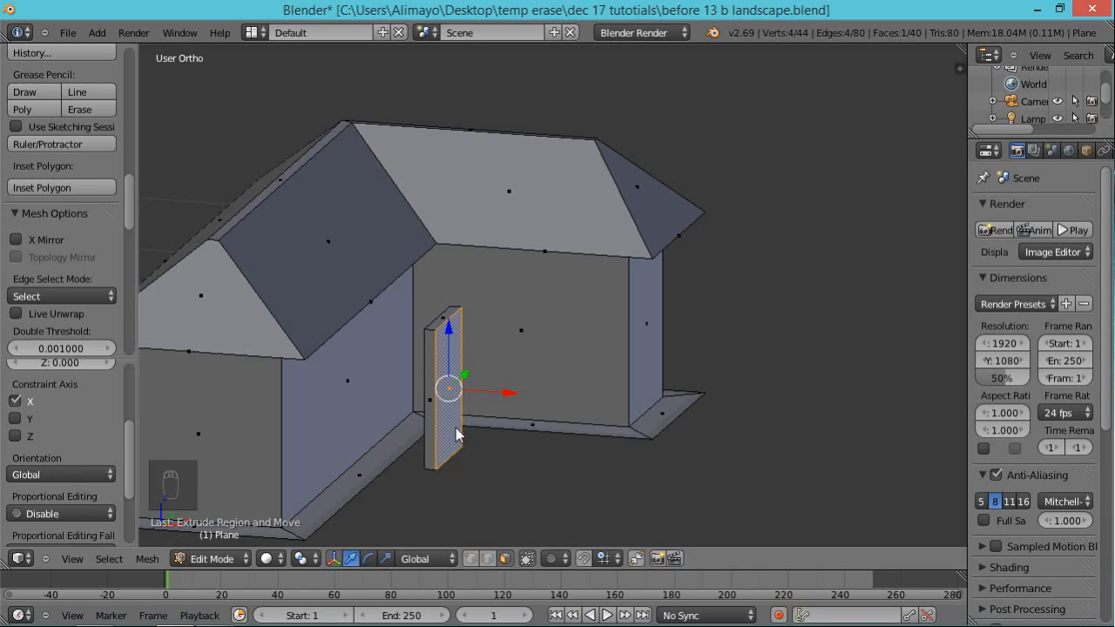
- Select all geometry linked to the door and scale it to about 0.81 along global Y
key("ctrl+l")
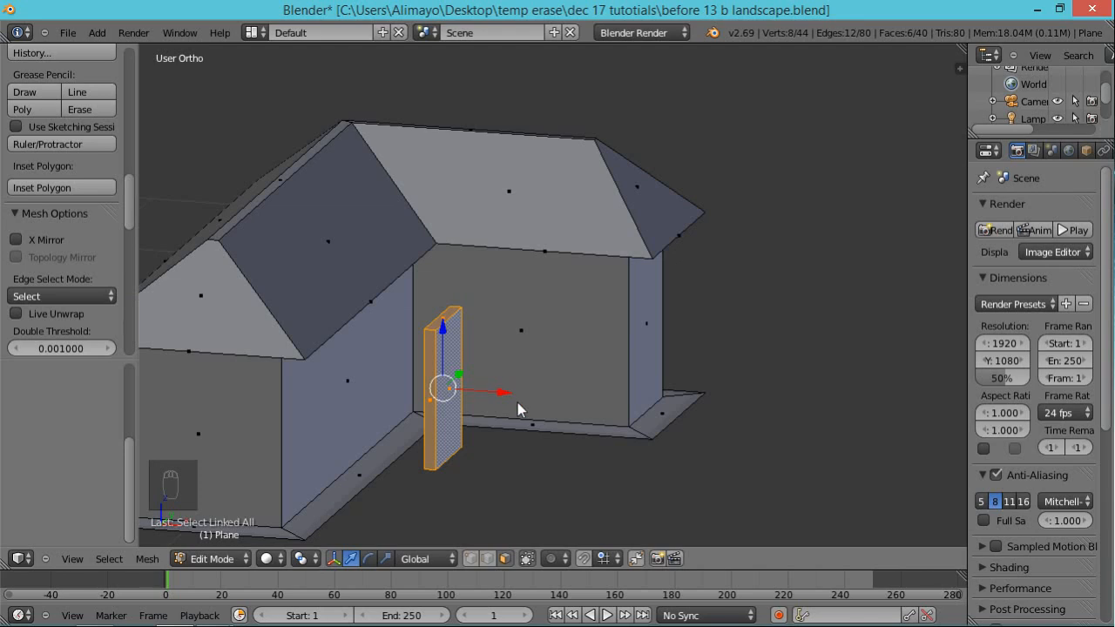
middle_click_drag(518, 434, 383, 418)
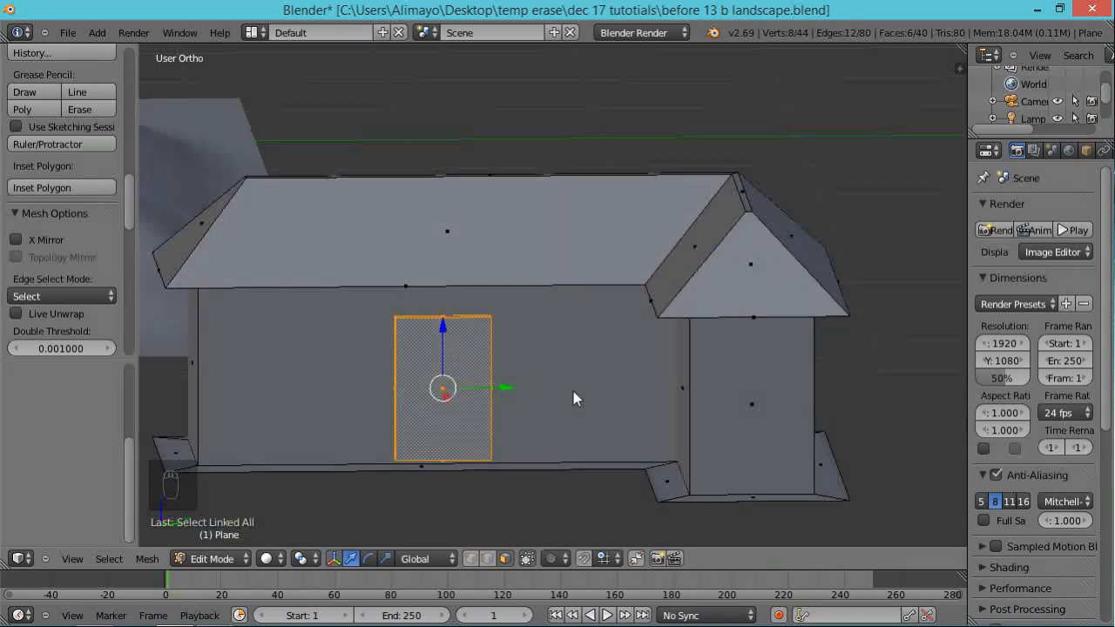
key("s")
key("y")
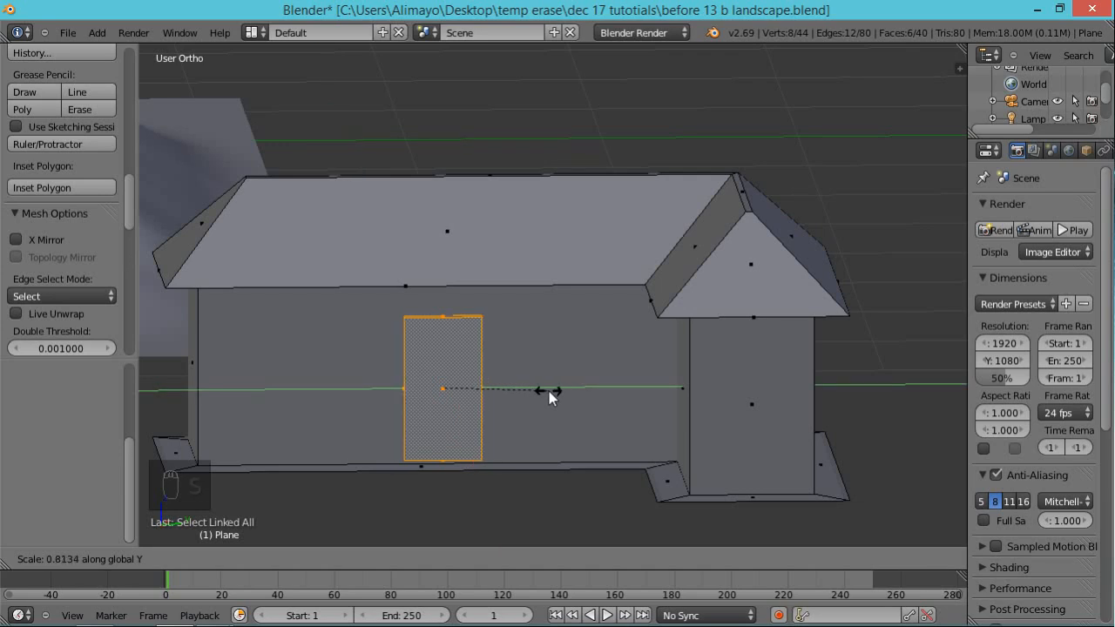
left_click(550, 391)
- Select the door's outer front face and duplicate it in place
middle_click_drag(430, 469, 445, 433)
right_click(441, 432)
middle_click_drag(414, 469, 528, 469)
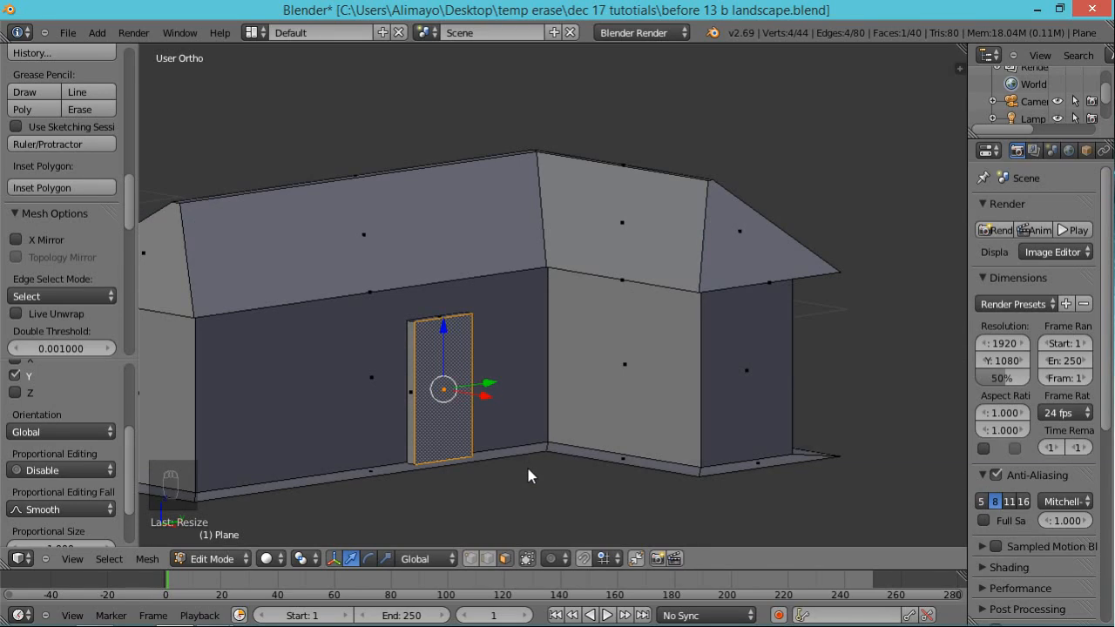
key("shift+d")
left_click(527, 470)
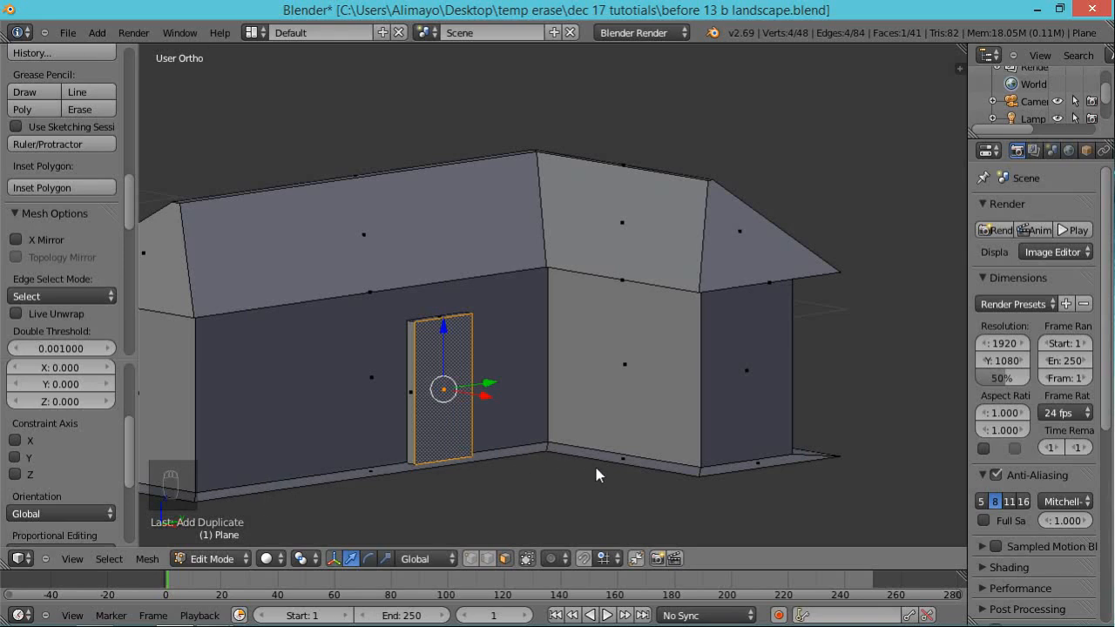
- Scale the duplicated front face down along global Z and global Y into a small square at the door's centre
key("s")
key("z")
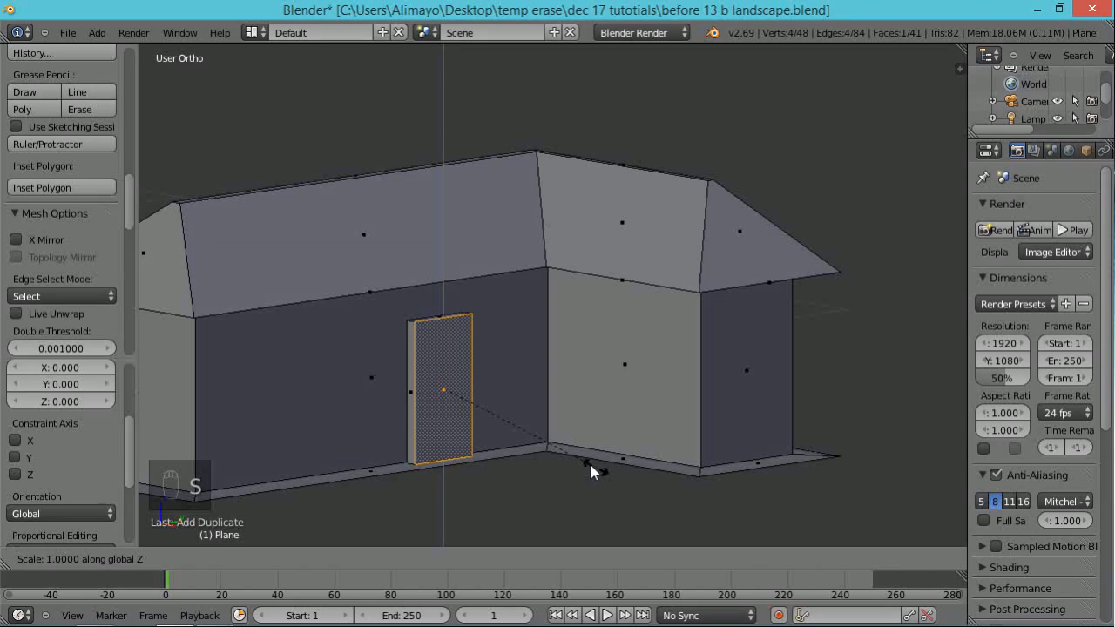
left_click(467, 406)
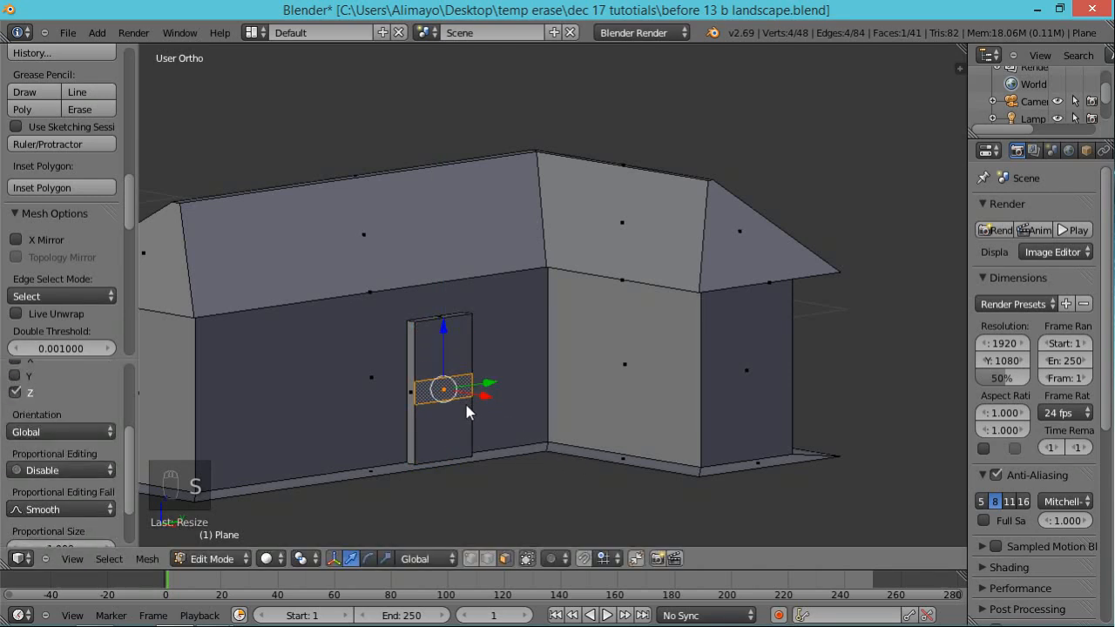
key("s")
key("y")
left_click(495, 418)
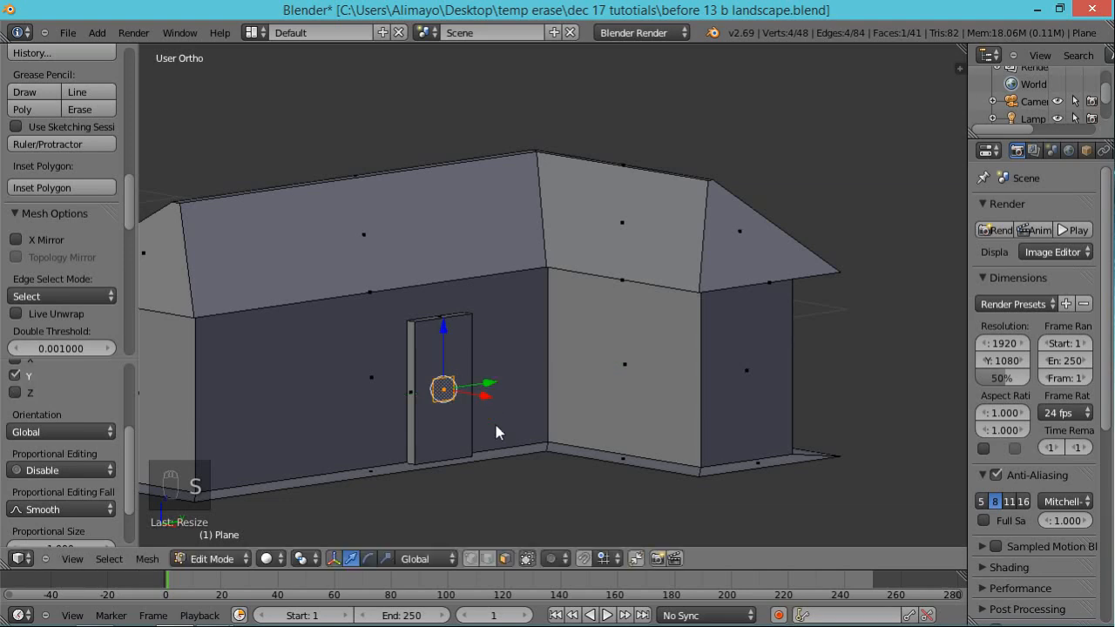
- Scale the small square on the door uniformly to about 0.35 of its size
middle_click_drag(493, 420, 499, 447)
scroll(531, 361, "up", 4)
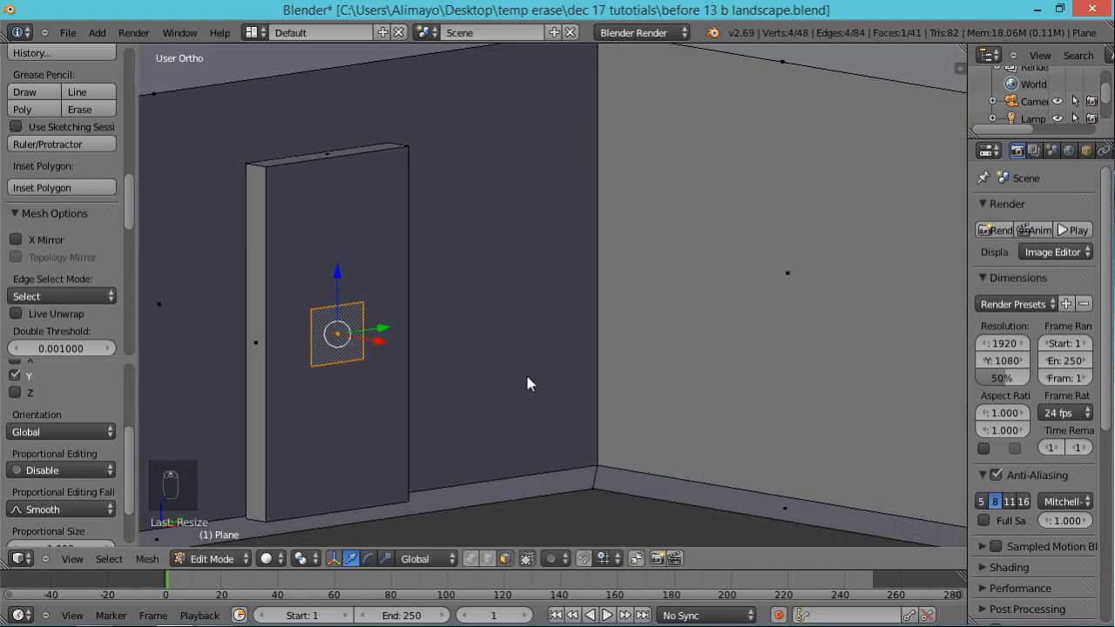
key("s")
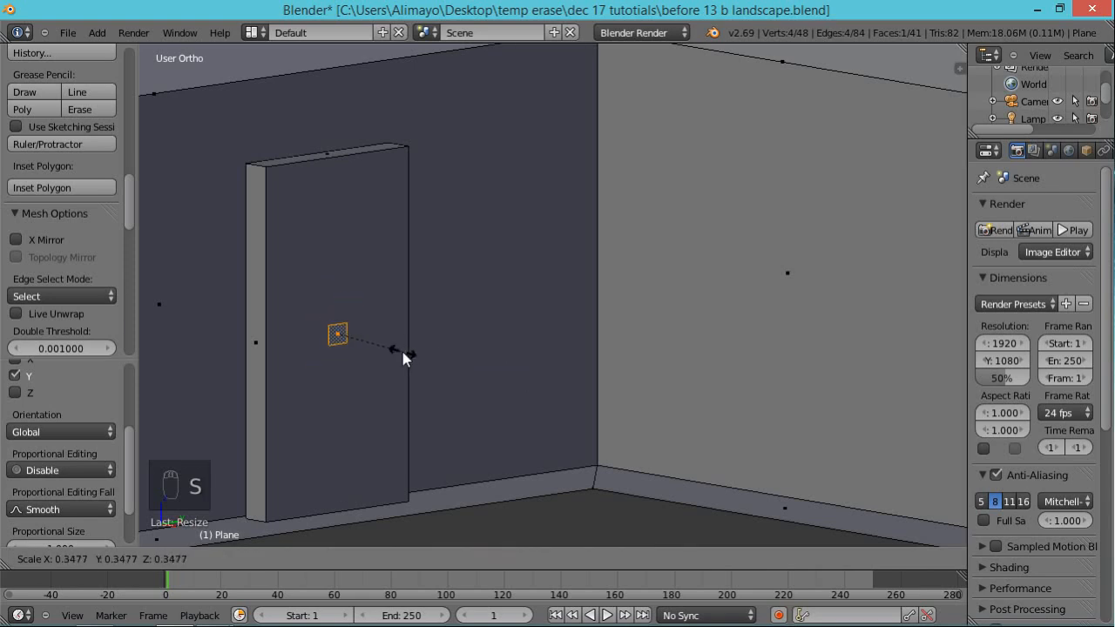
left_click(403, 352)
- Extrude the small square on the door outward along global X into a short knob block
middle_click_drag(450, 391, 488, 455)
middle_click_drag(423, 443, 477, 476)
scroll(490, 394, "up", 1)
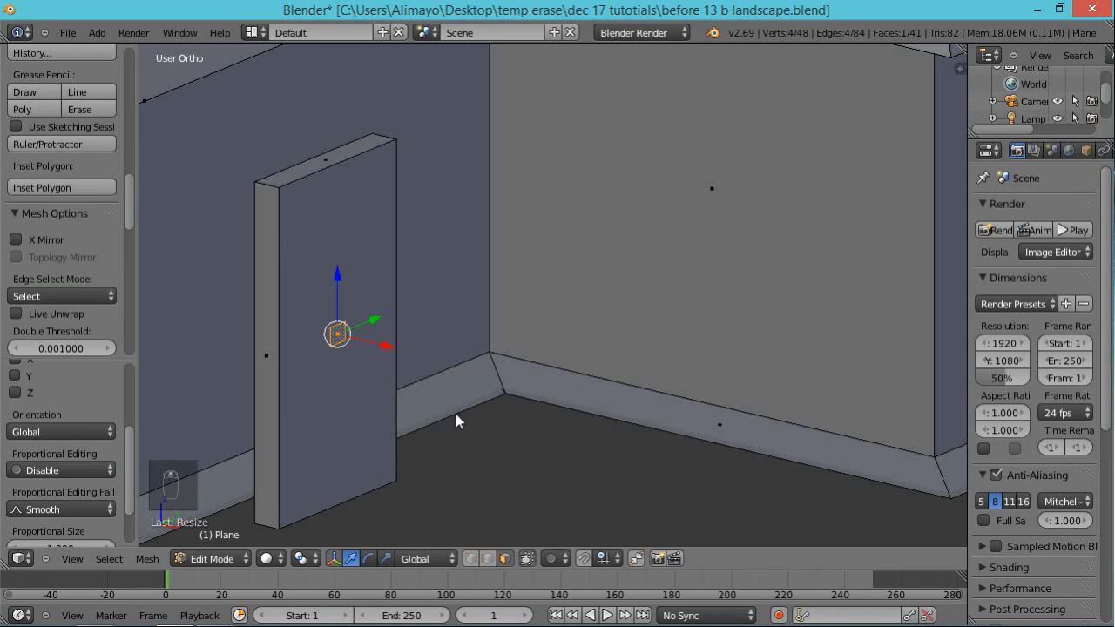
middle_click_drag(459, 415, 499, 396)
scroll(501, 401, "up", 1)
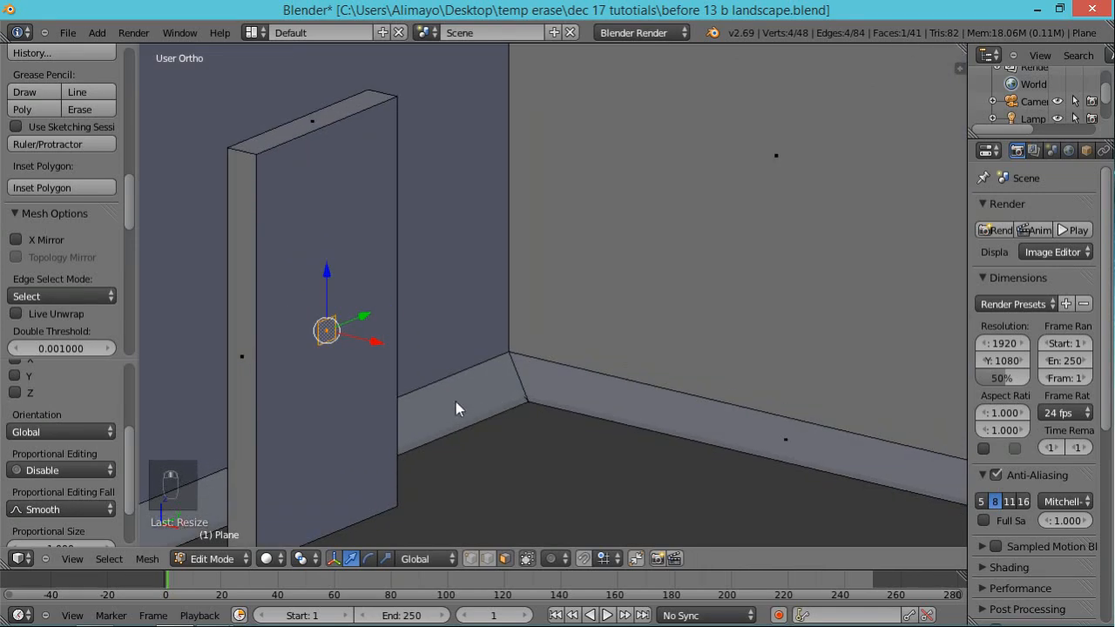
key("e")
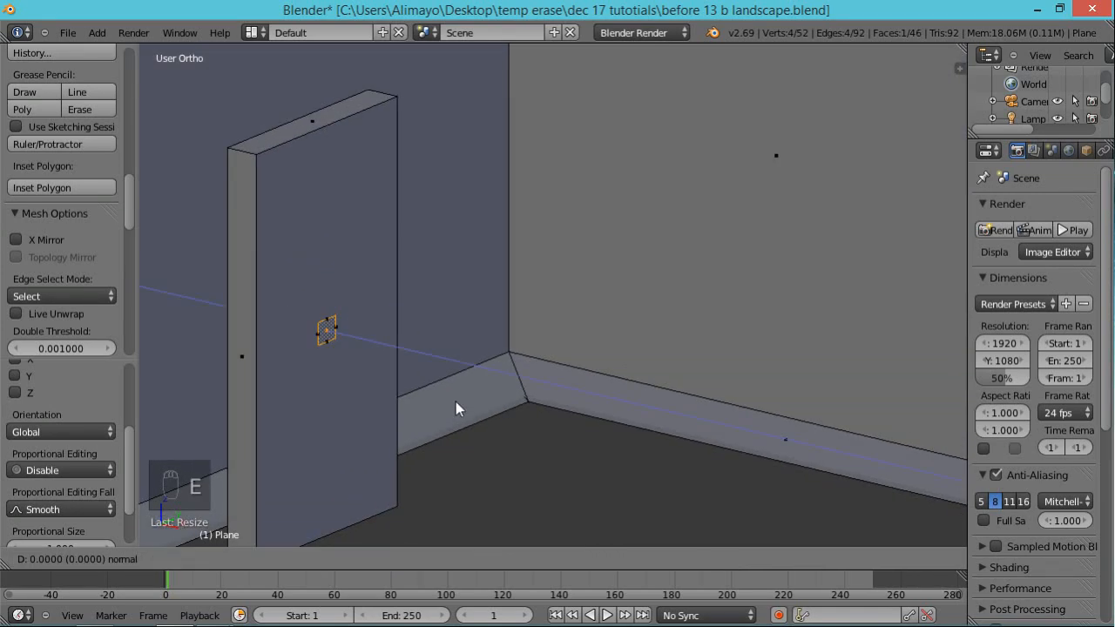
key("x")
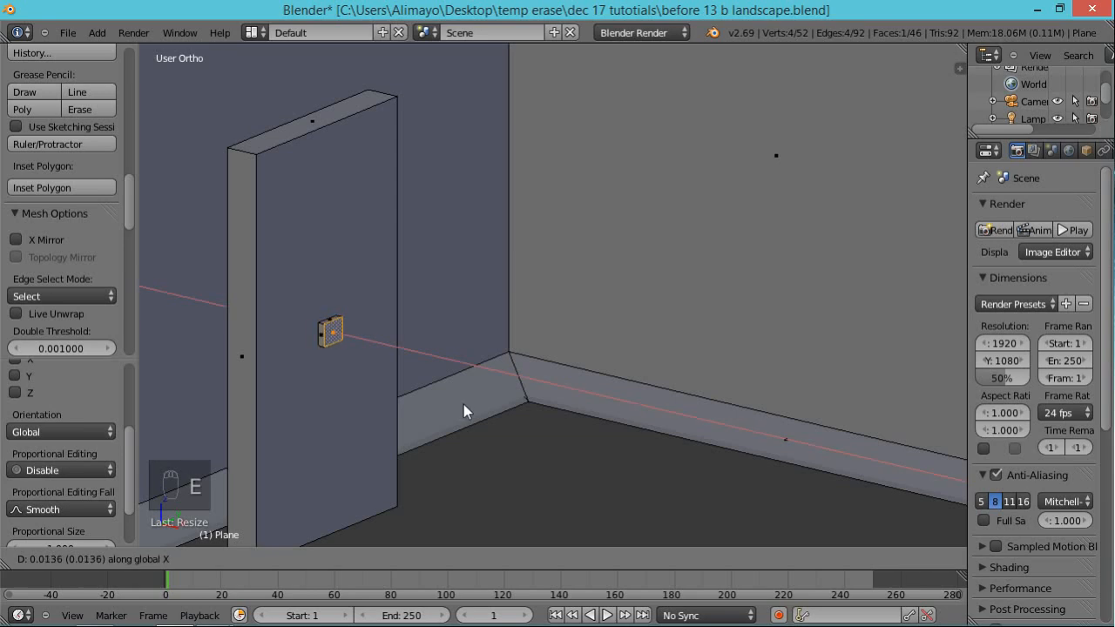
left_click(467, 404)
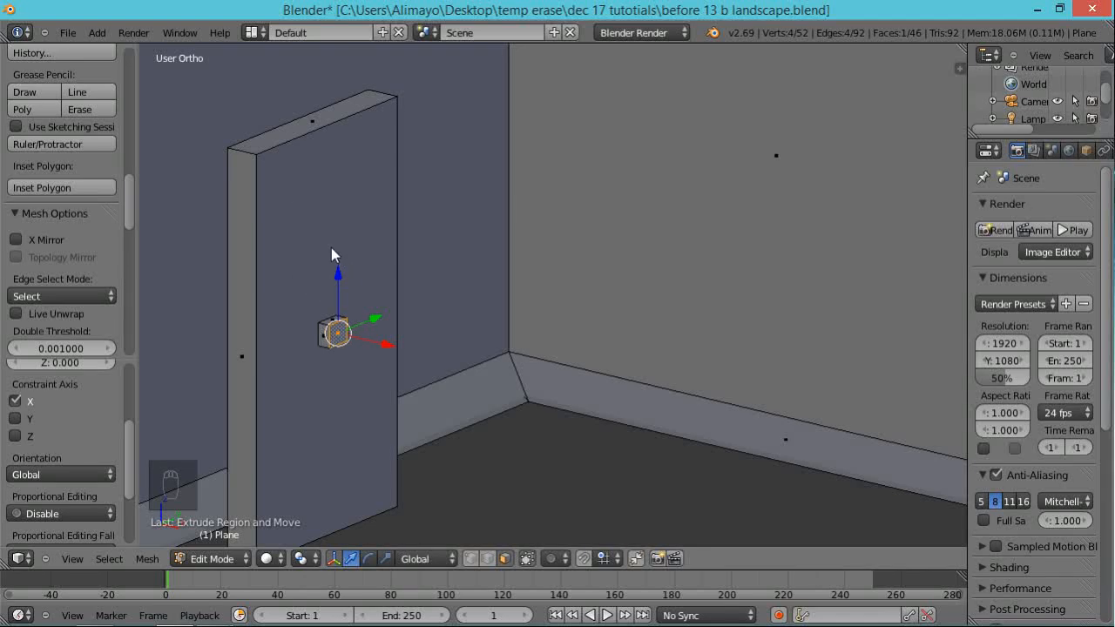
- Select all geometry linked to the knob and move it along global Y towards the door's outer vertical edge
key("ctrl+l")
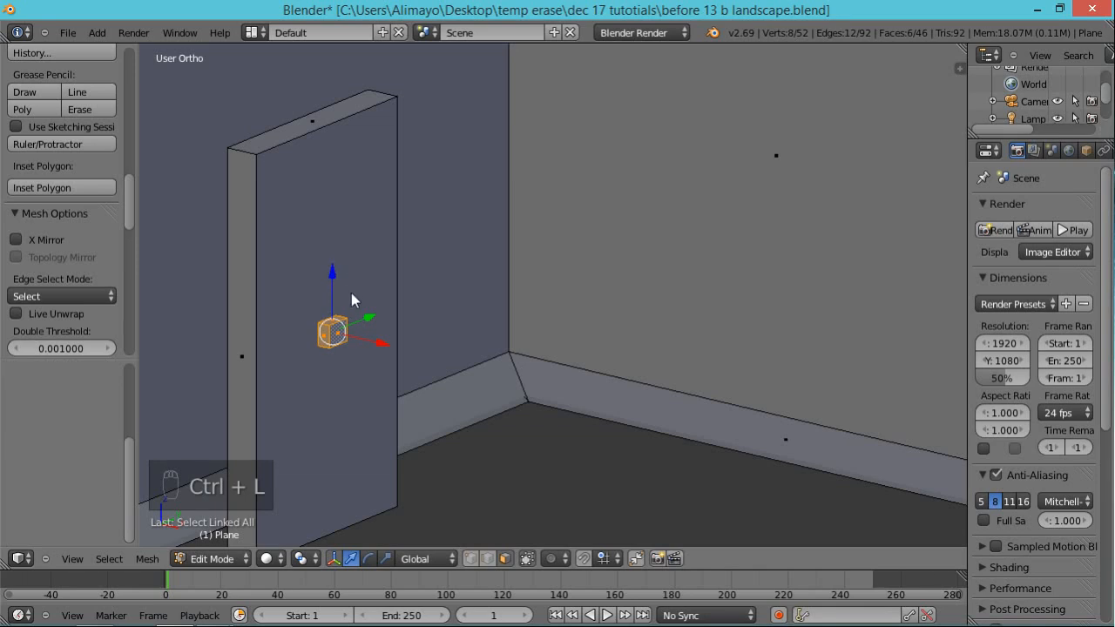
left_click_drag(372, 324, 343, 356)
middle_click_drag(334, 387, 244, 384)
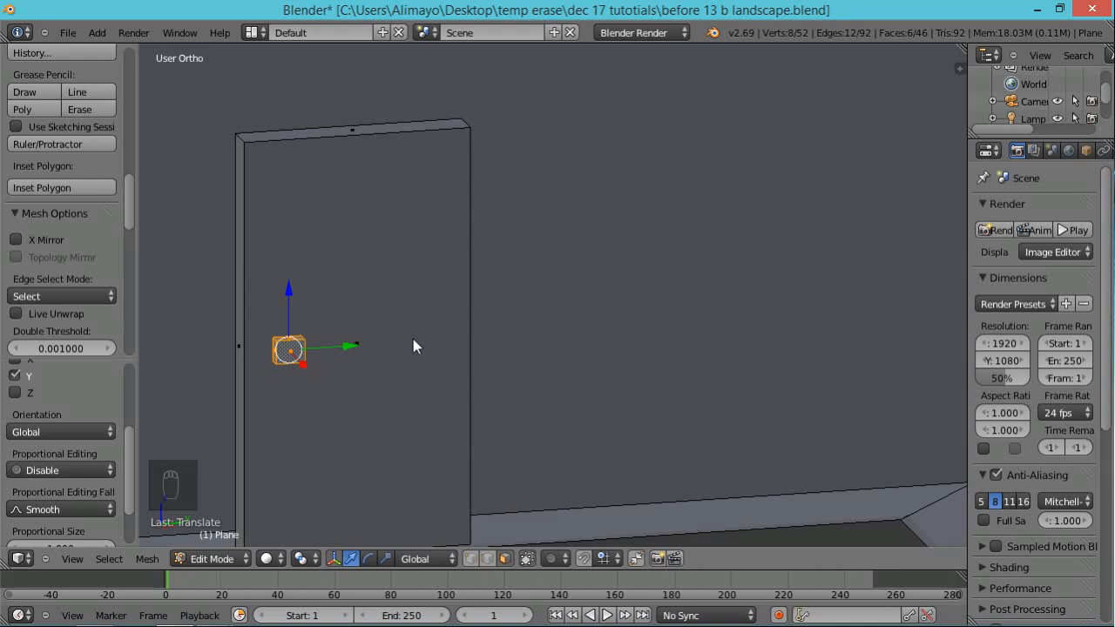
- Rotate the knob block about global X so it sits tilted on the door
key("r")
right_click(355, 287)
key("r")
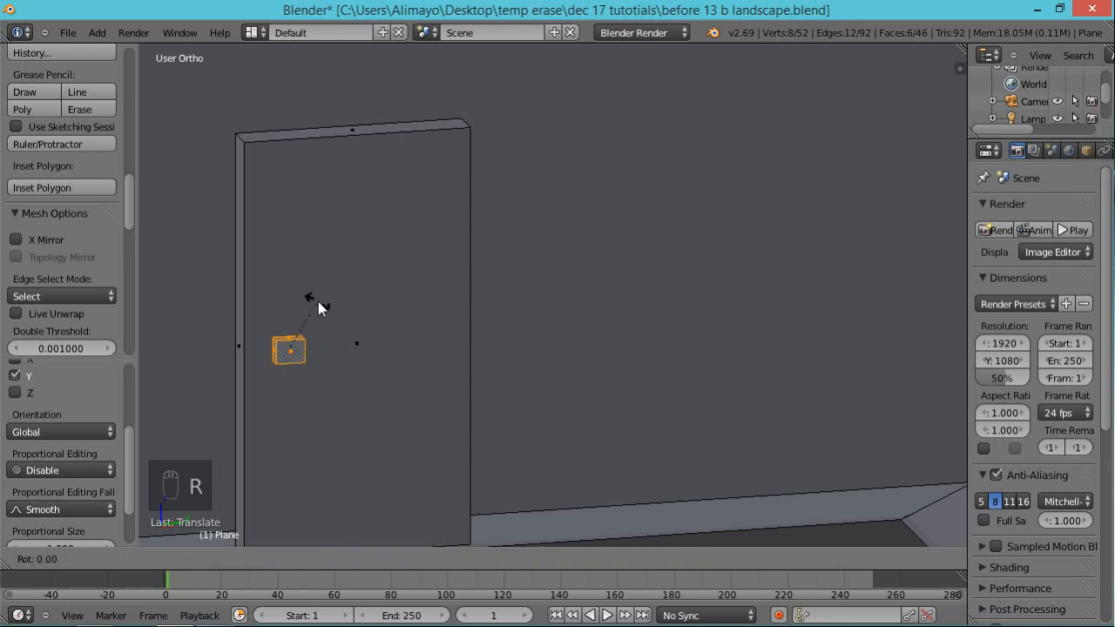
key("z")
key("x")
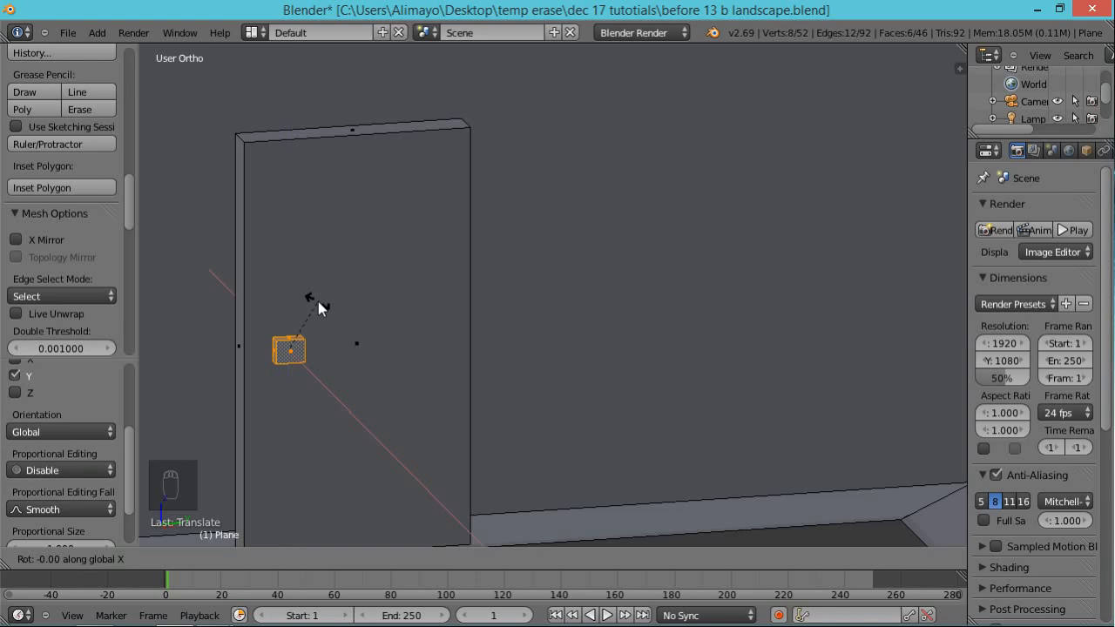
left_click(265, 288)
middle_click_drag(287, 390, 377, 424)
- Add all geometry linked to the door to the knob selection and turn on snapping to faces
right_click(282, 236, "shift")
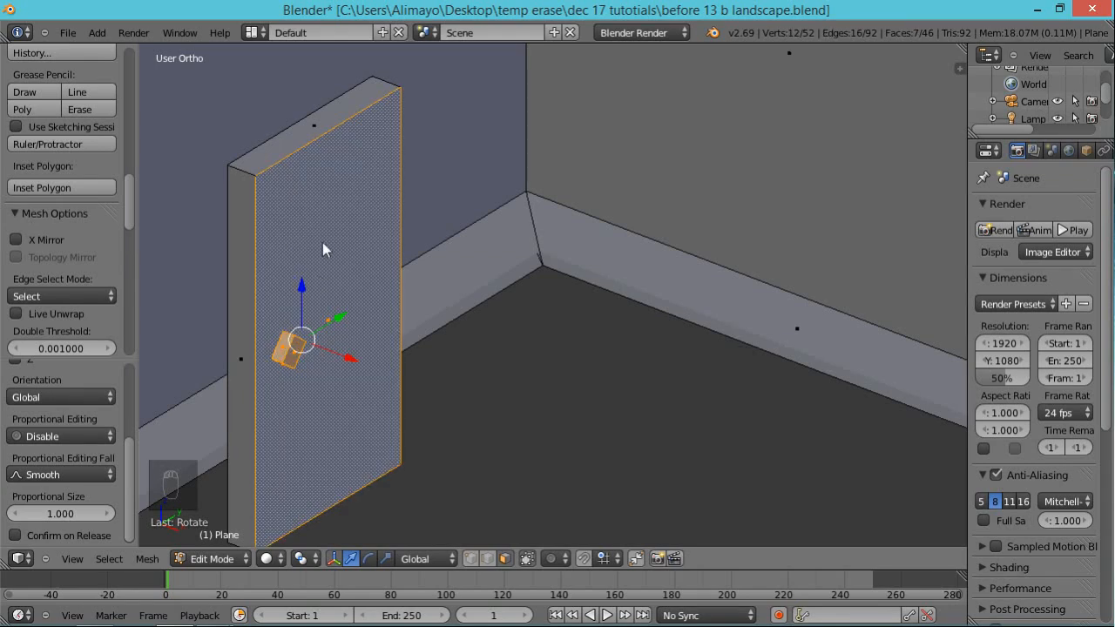
key("ctrl+l")
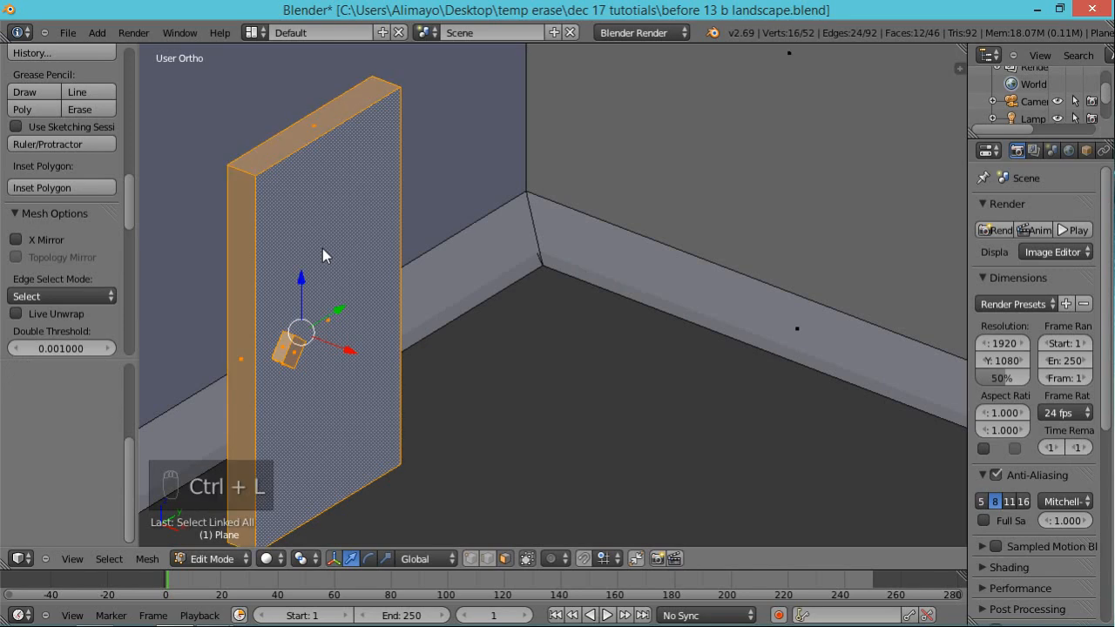
scroll(397, 311, "down", 3)
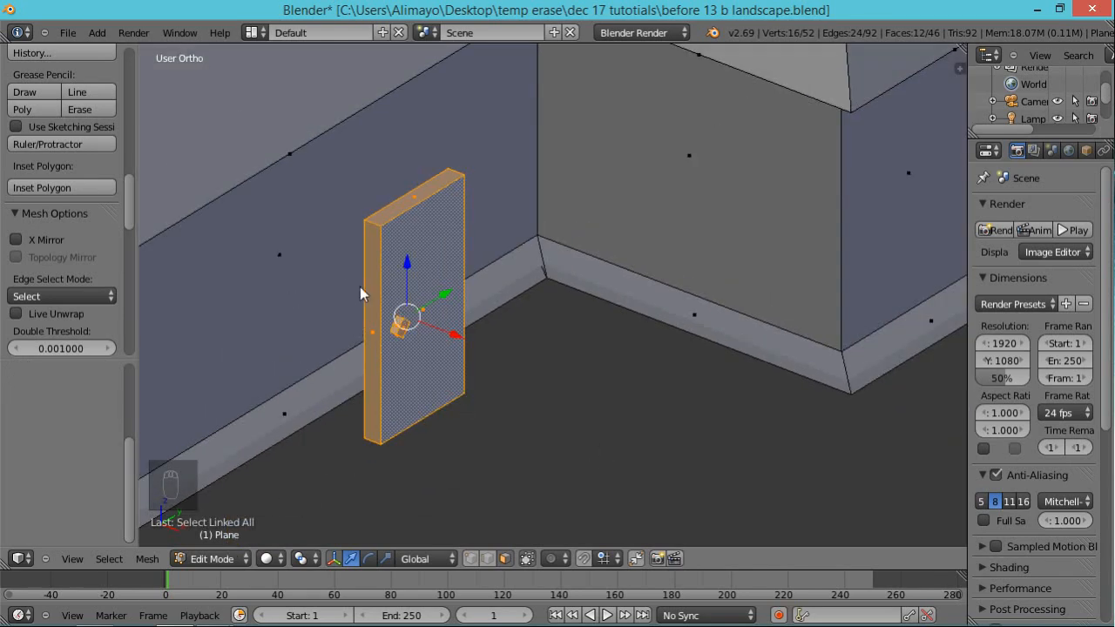
left_click(584, 560)
left_click(609, 559)
left_click(624, 489)
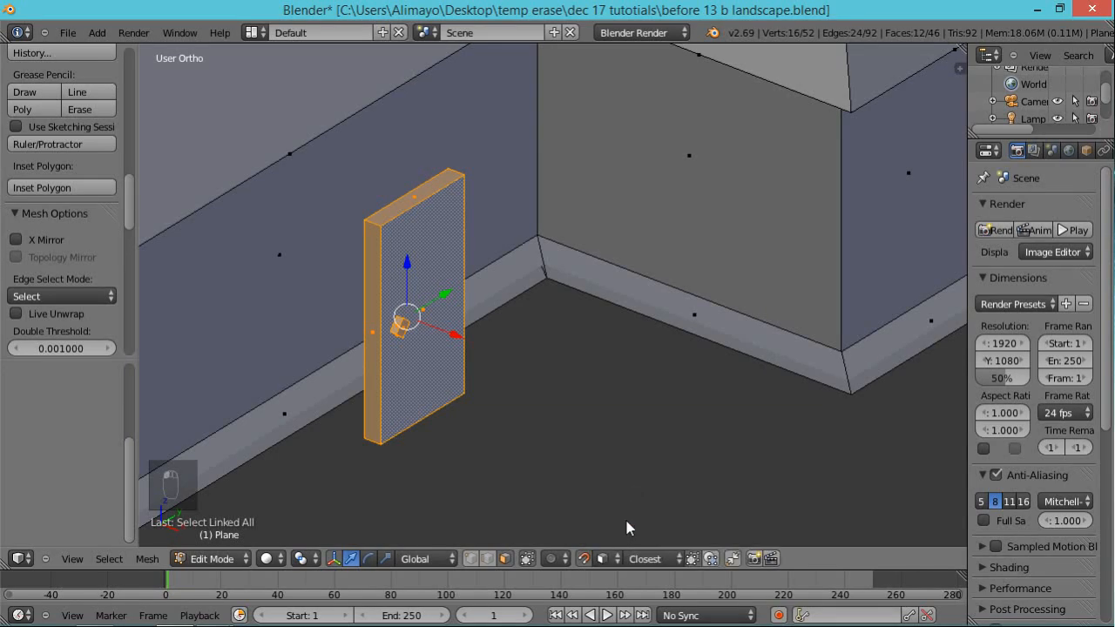
- Move the door and its knob along global X up against the house's long wall
scroll(322, 409, "down", 4)
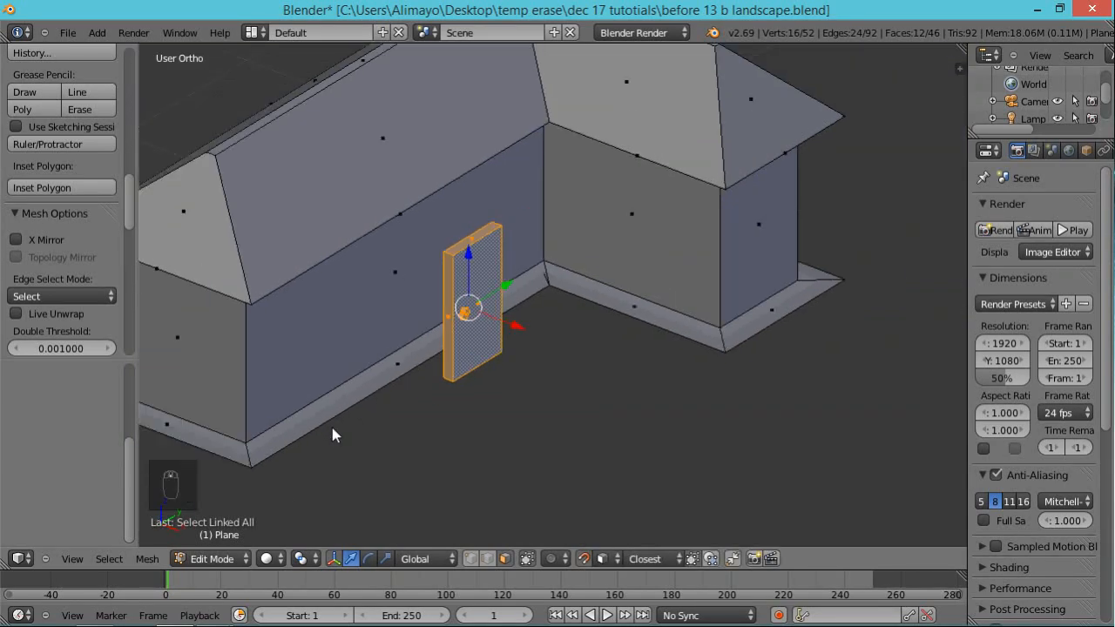
scroll(332, 428, "up", 2)
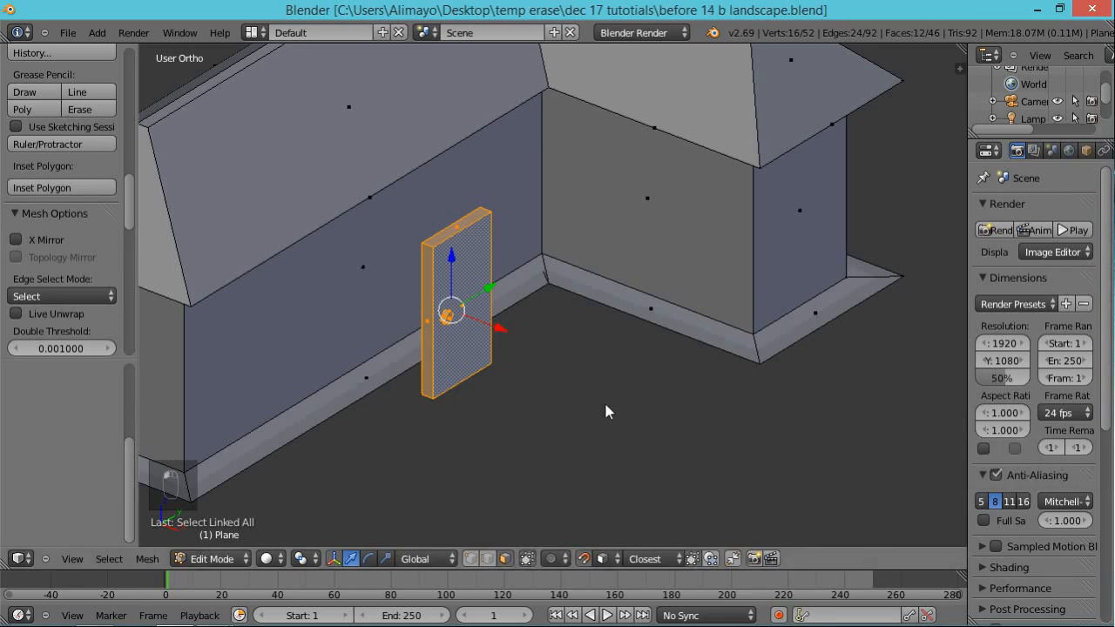
middle_click_drag(520, 452, 513, 338)
left_click_drag(512, 324, 427, 308)
middle_click_drag(504, 375, 464, 352)
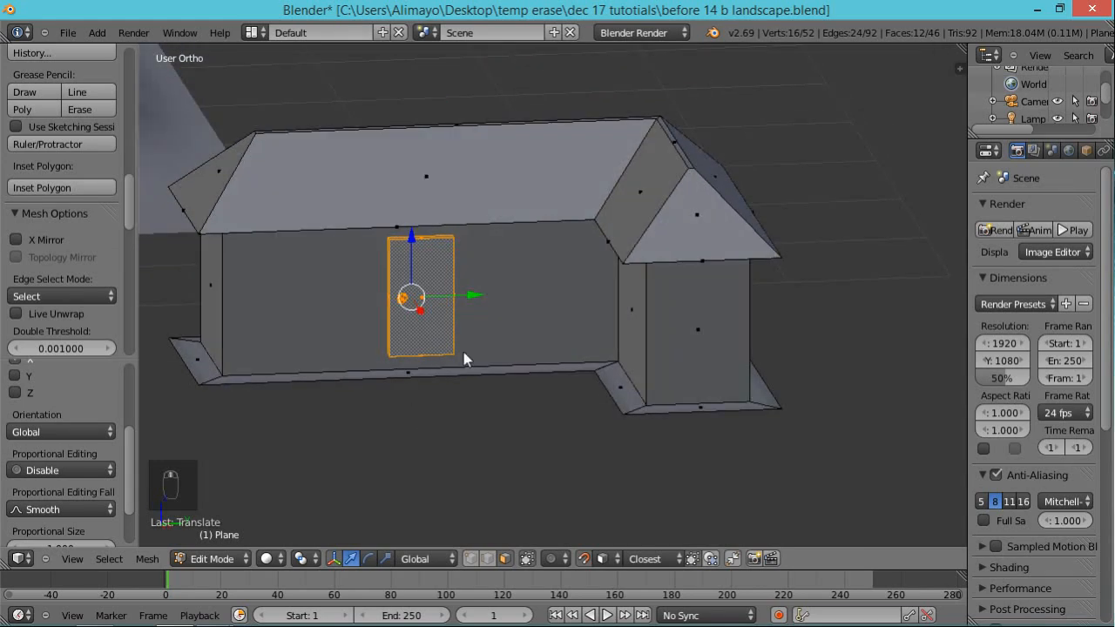
- Turn off snapping and shift the door and knob slightly along global Y towards the short wing
left_click(582, 558)
left_click(586, 559)
mouse_move(475, 294)
left_mouse_down()
mouse_move(444, 312)
mouse_move(504, 300)
mouse_move(463, 305)
mouse_move(482, 302)
left_mouse_up()
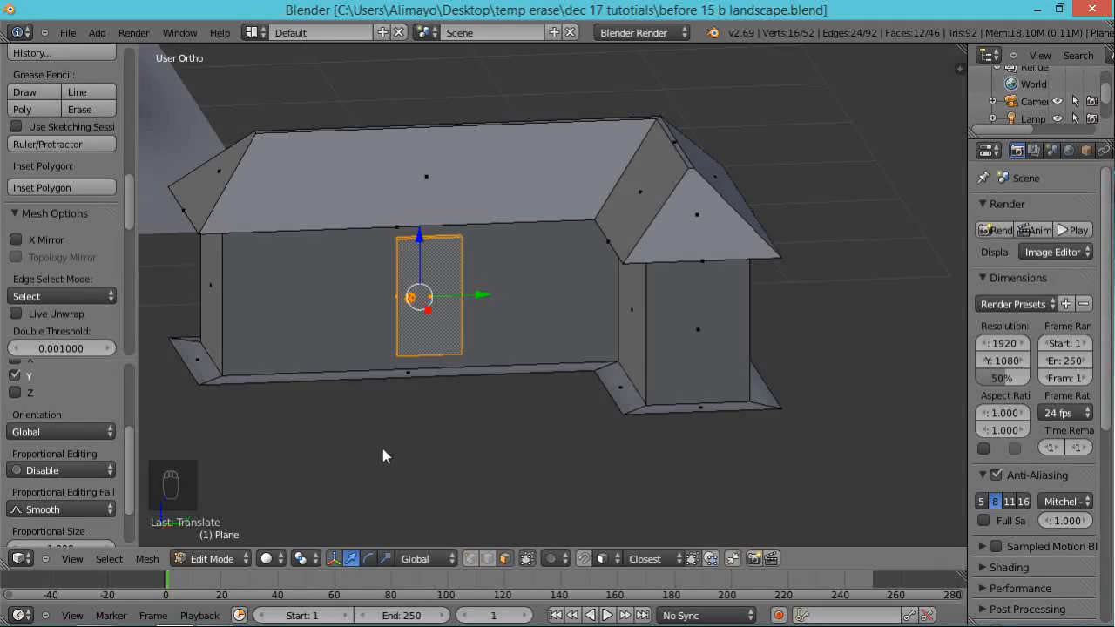
- Duplicate the end wall face of the house's short wing and move the copy outward along global X
middle_click_drag(340, 414, 369, 412)
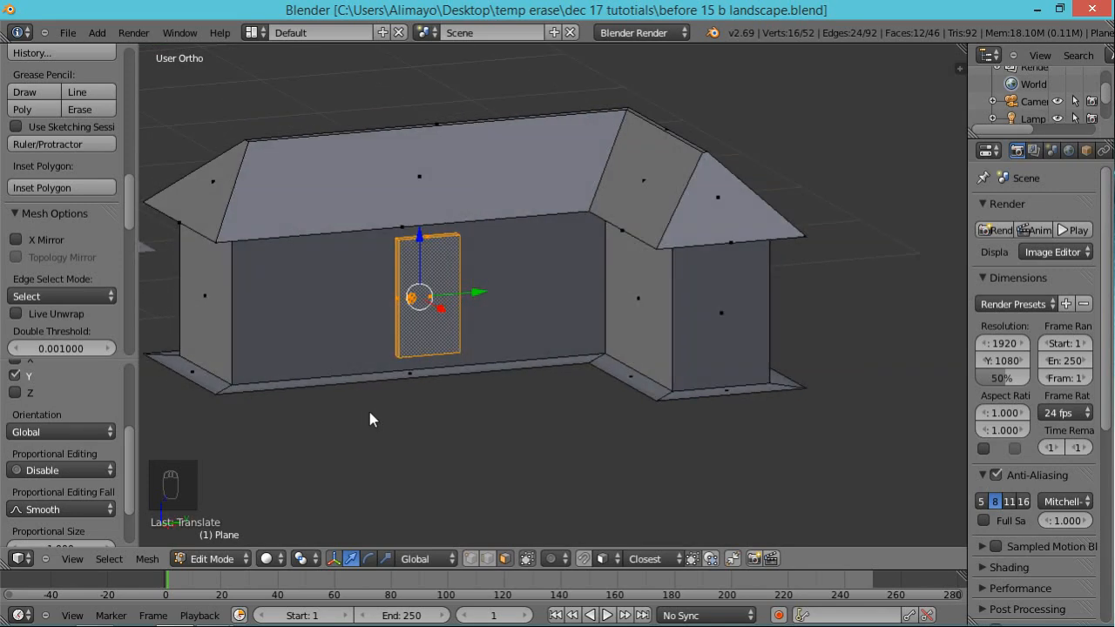
right_click(705, 314)
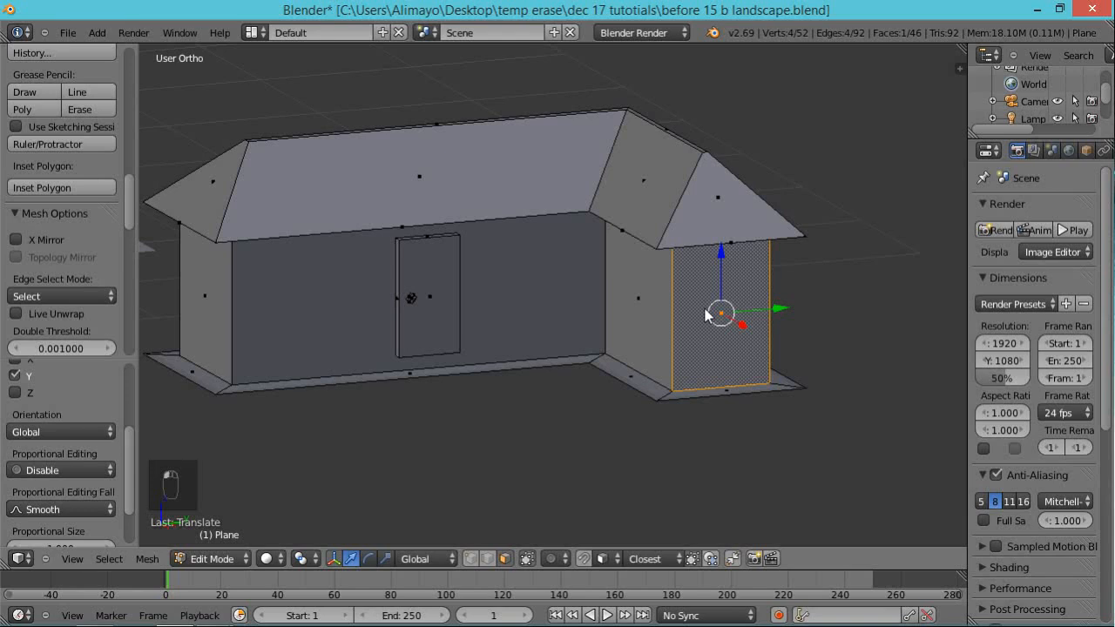
key("shift+d")
right_click(705, 316)
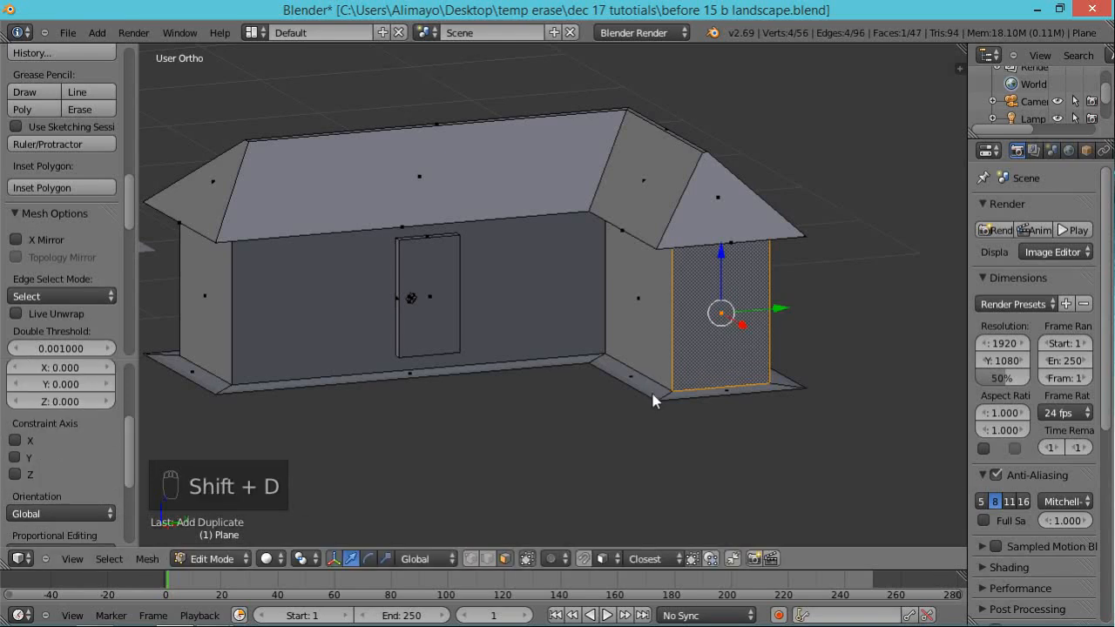
middle_click_drag(652, 394, 713, 397)
left_click_drag(756, 328, 862, 417)
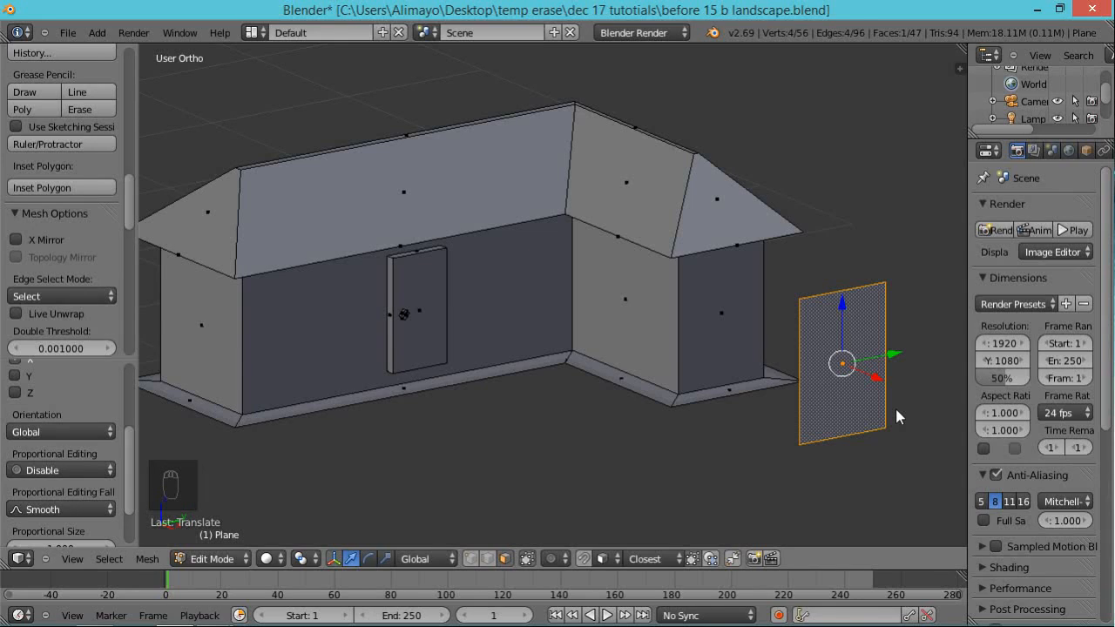
- Rotate the duplicated face 90° about global Y to lie flat and move it along global Y in front of the door
type("rx90")
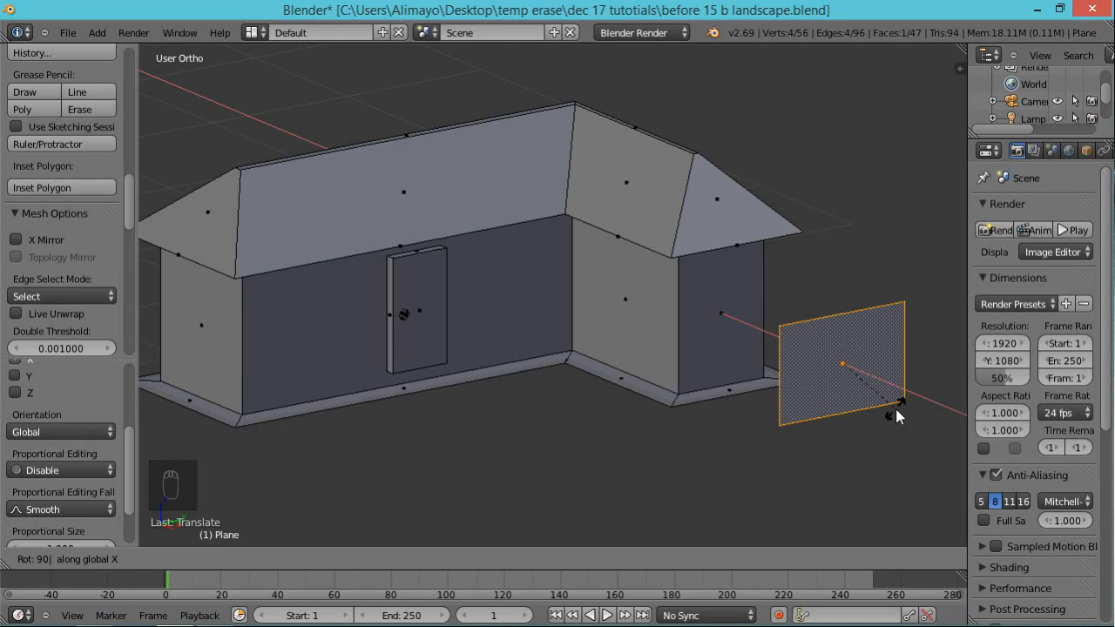
key("Return")
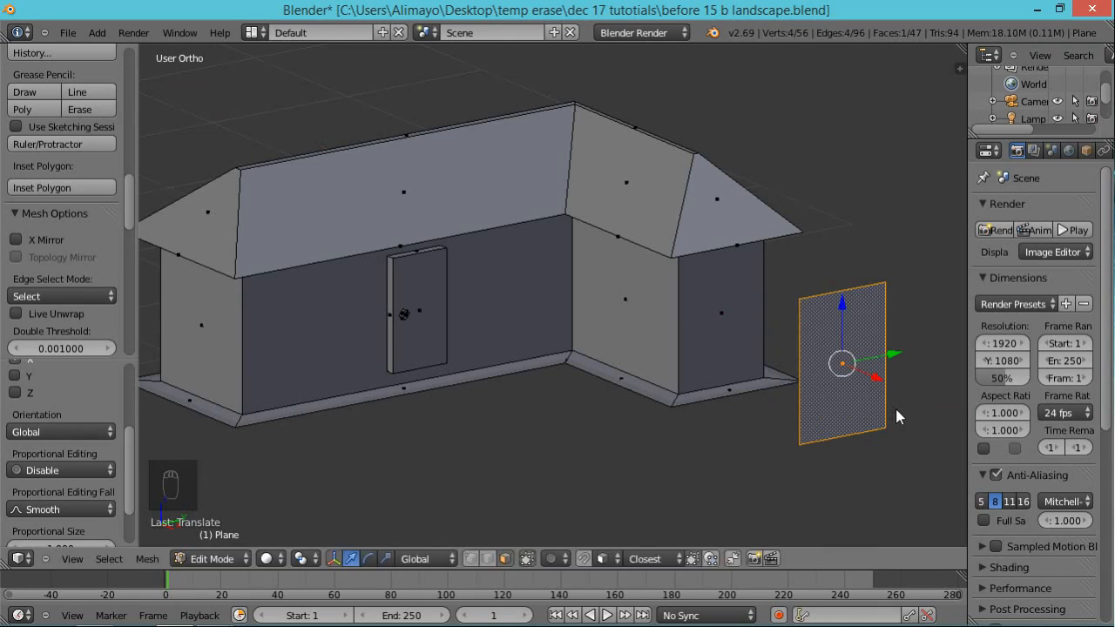
key("r")
key("y")
type("90")
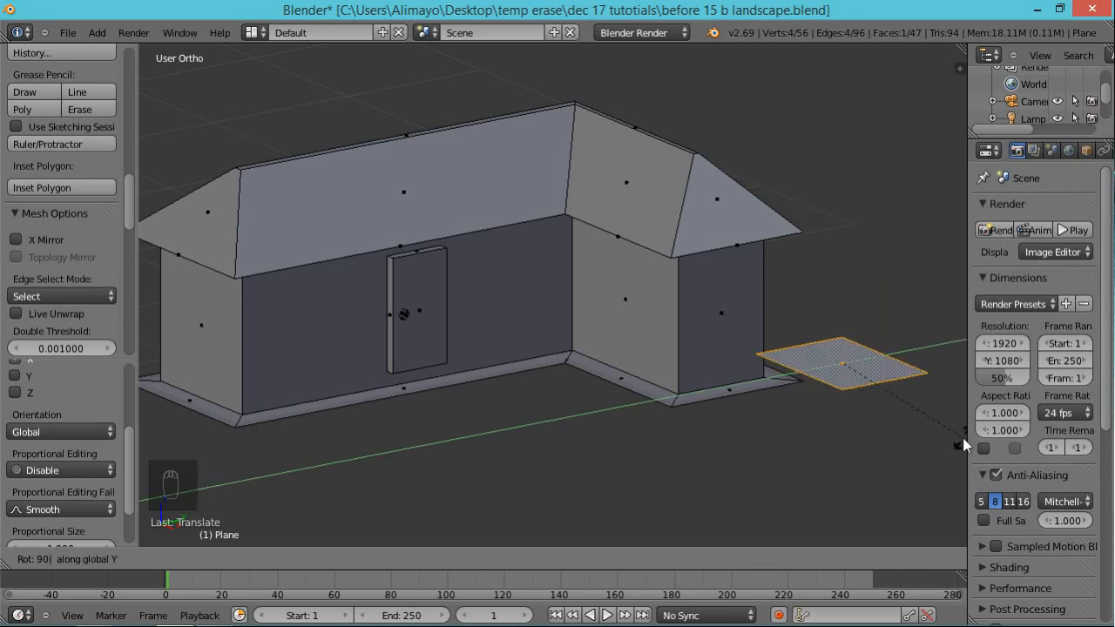
key("Return")
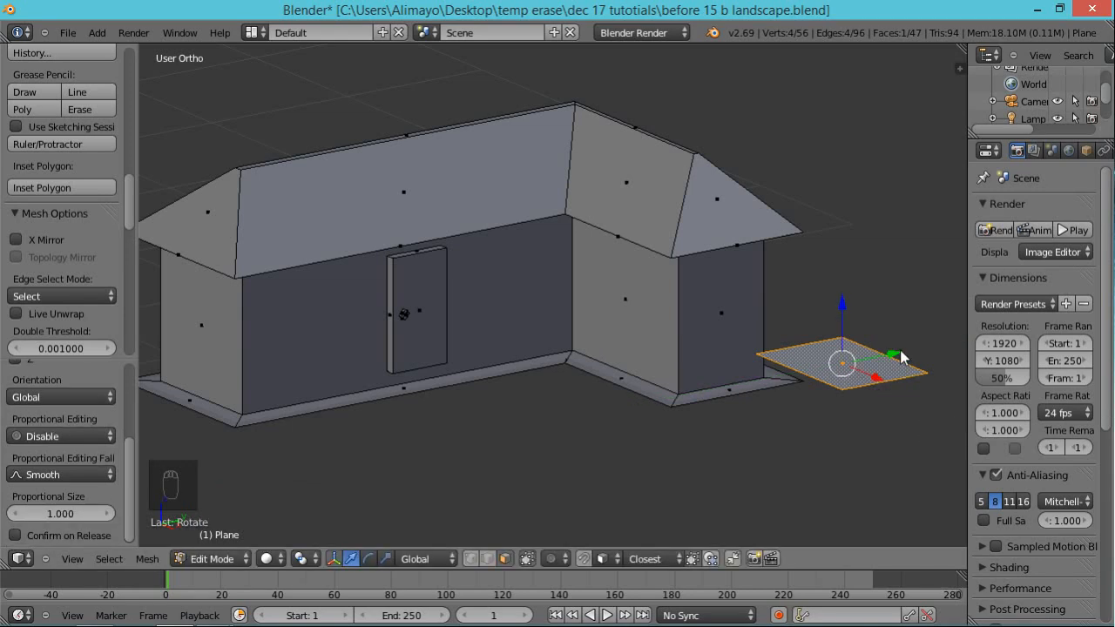
left_click_drag(901, 357, 527, 427)
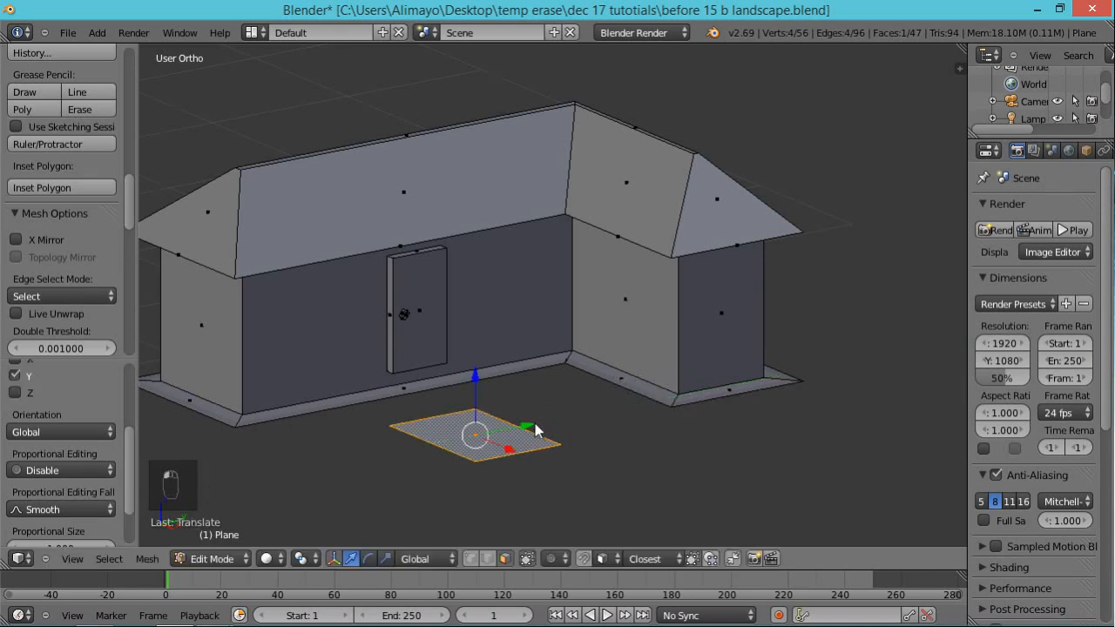
- Scale the flat face down along global X into a nearly square shape
middle_click_drag(526, 383, 556, 538)
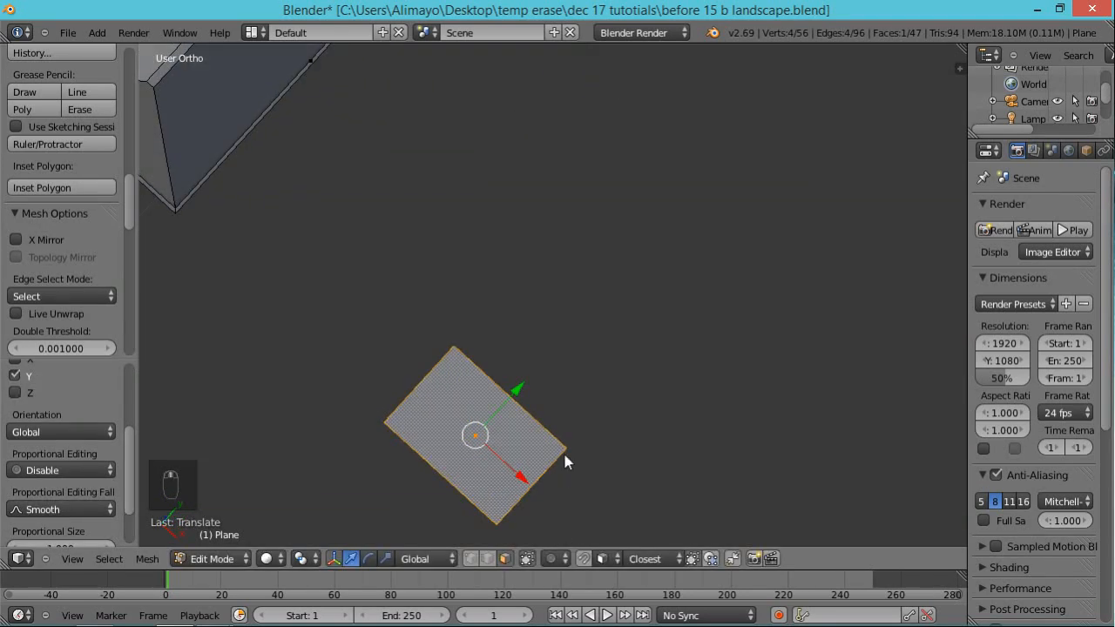
key("s")
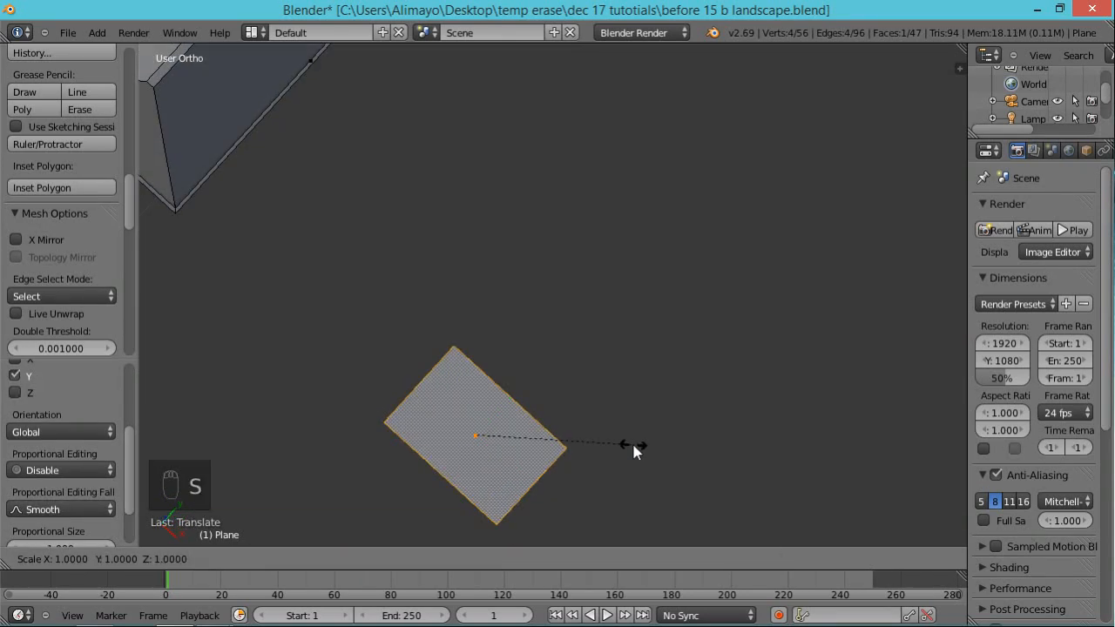
key("x")
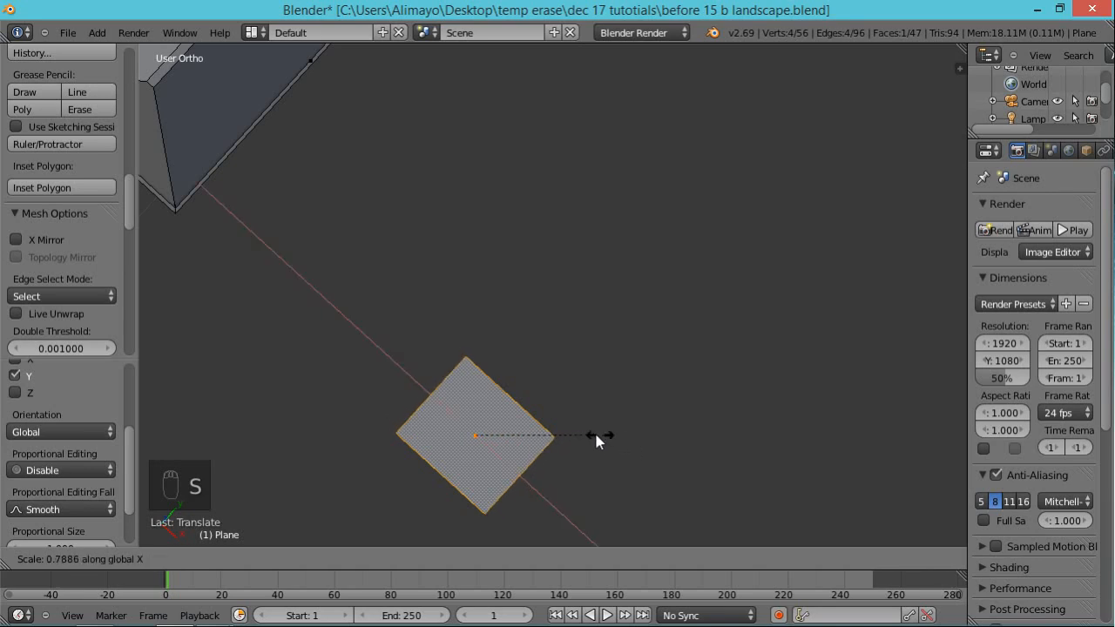
left_click(581, 427)
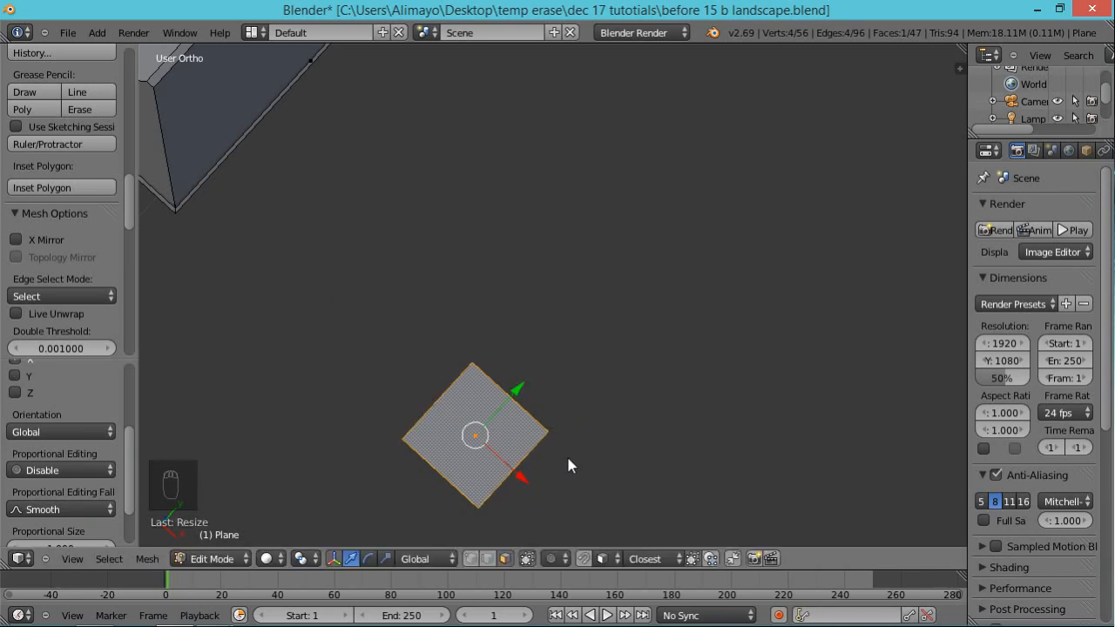
middle_click_drag(567, 436, 570, 341)
middle_click_drag(545, 418, 558, 354)
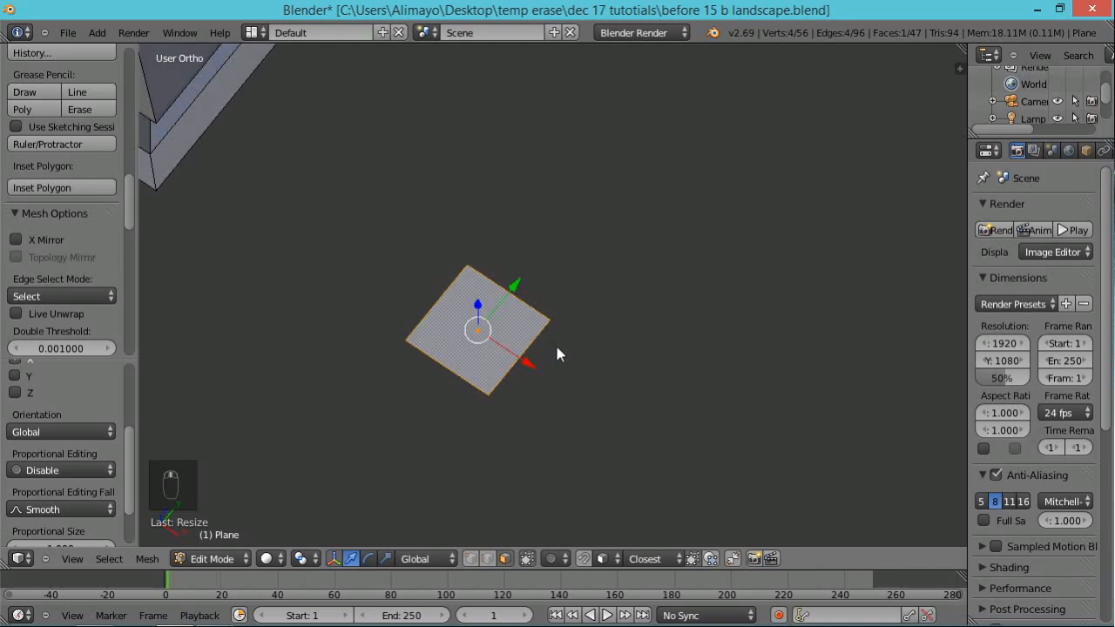
scroll(542, 342, "up", 4)
scroll(526, 357, "down", 3)
scroll(525, 354, "up", 3)
scroll(526, 352, "down", 2)
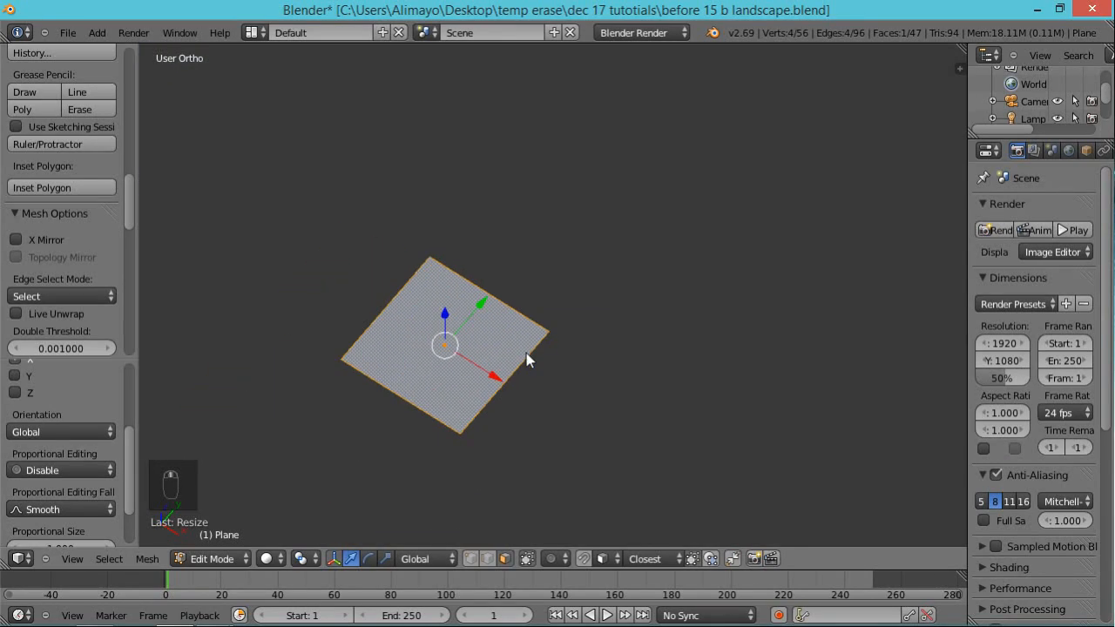
scroll(547, 406, "up", 3)
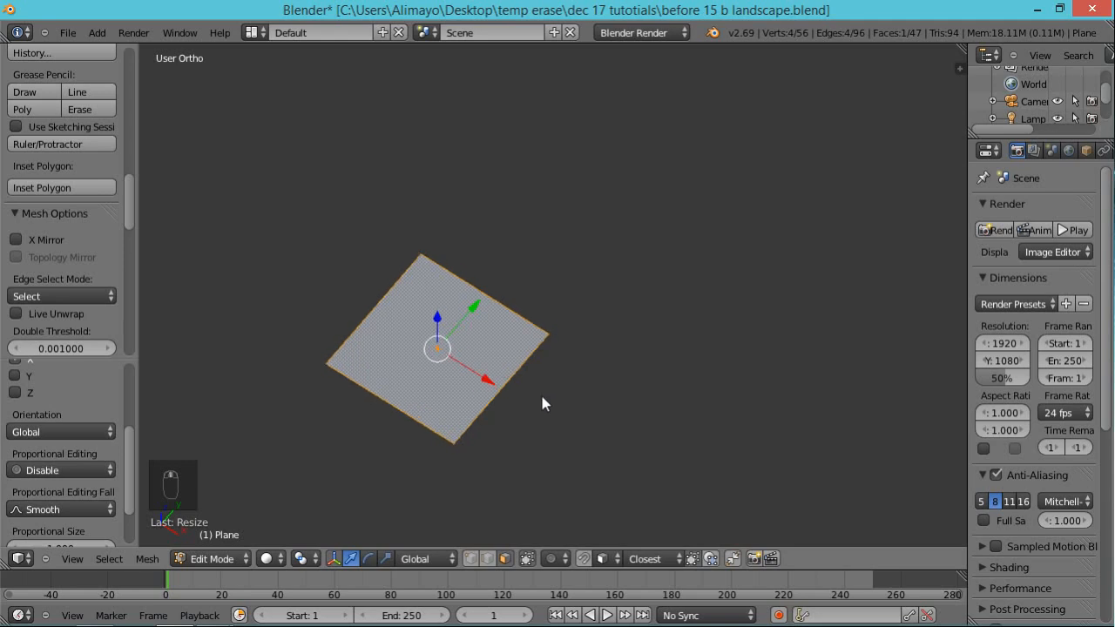
scroll(527, 357, "down", 4)
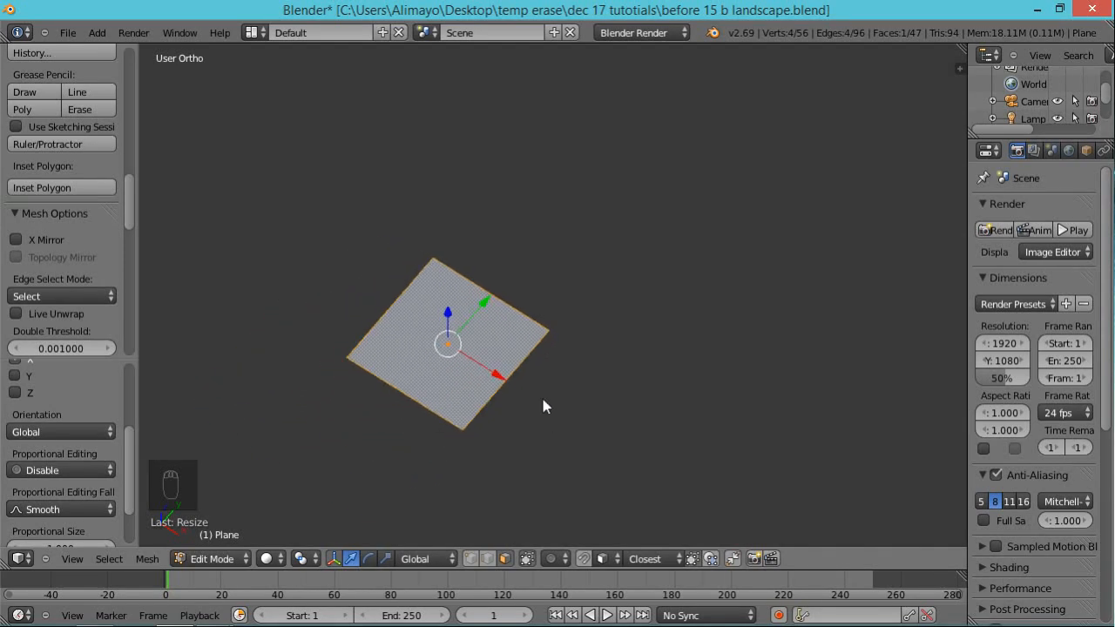
scroll(510, 336, "up", 4)
scroll(514, 348, "down", 1)
scroll(519, 365, "down", 1)
middle_click_drag(517, 407, 512, 421)
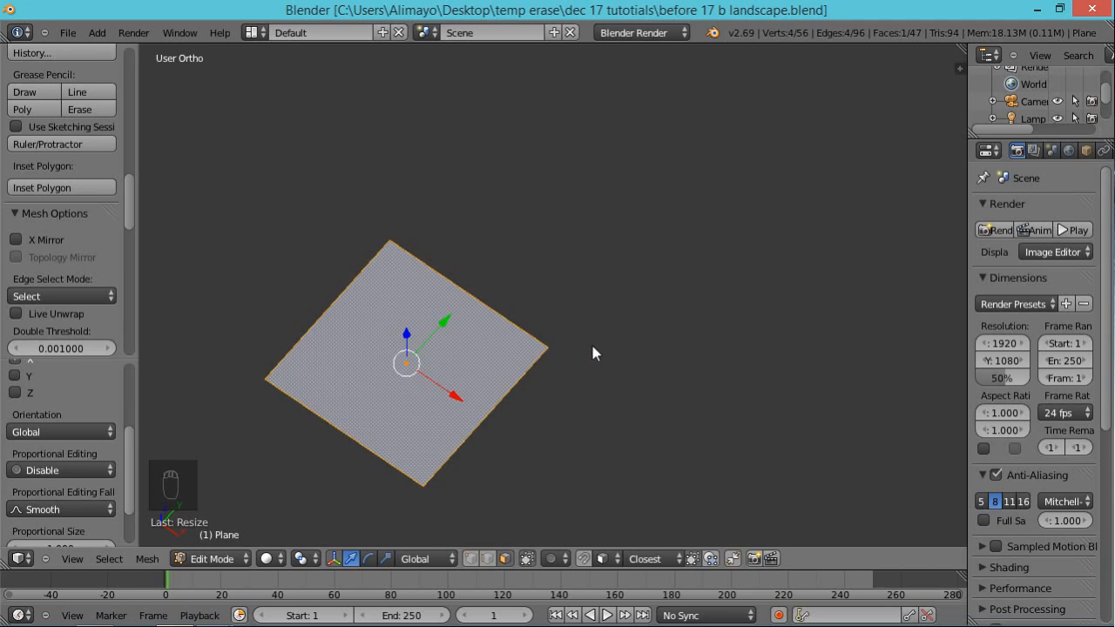
- Inset the flat square face by about 0.057 and extrude its border about 0.037 upward along global Z as a window frame
key("i")
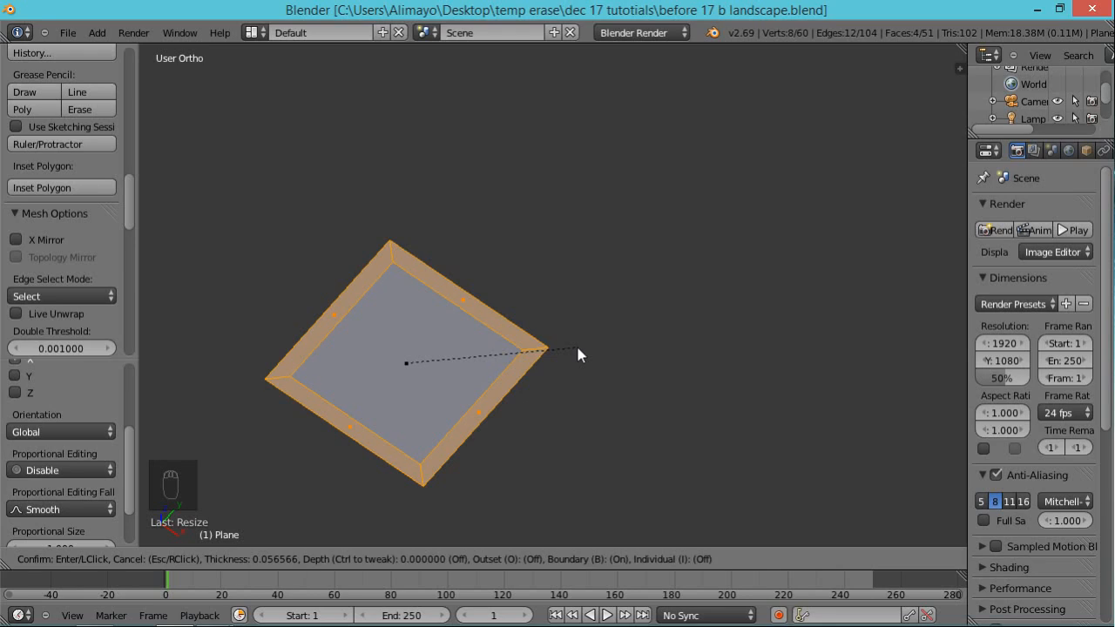
left_click(578, 353)
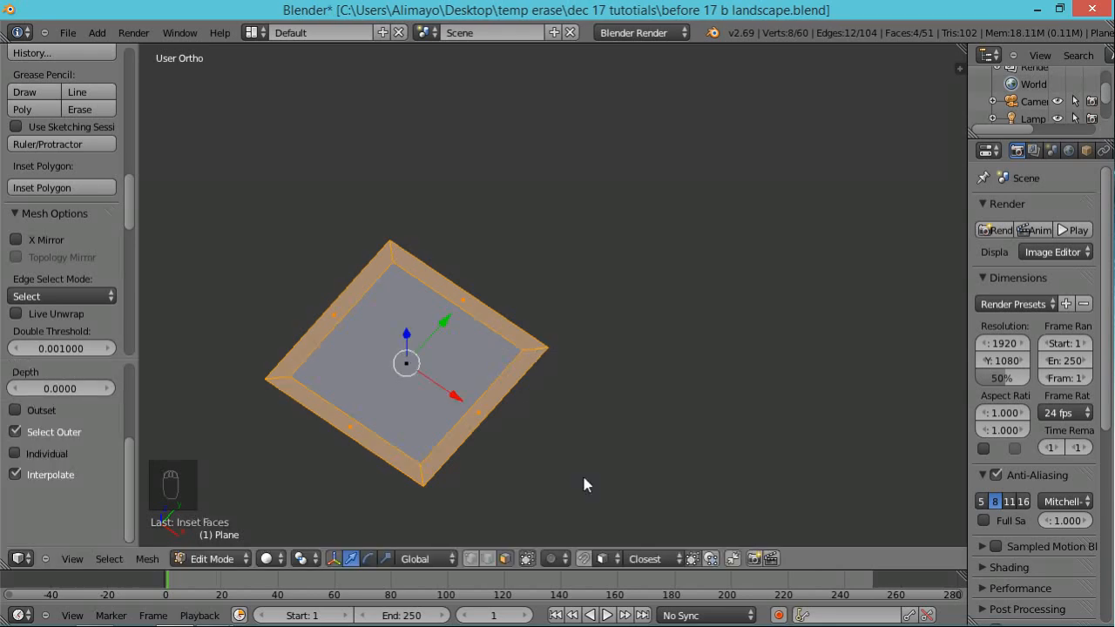
middle_click_drag(581, 474, 601, 451)
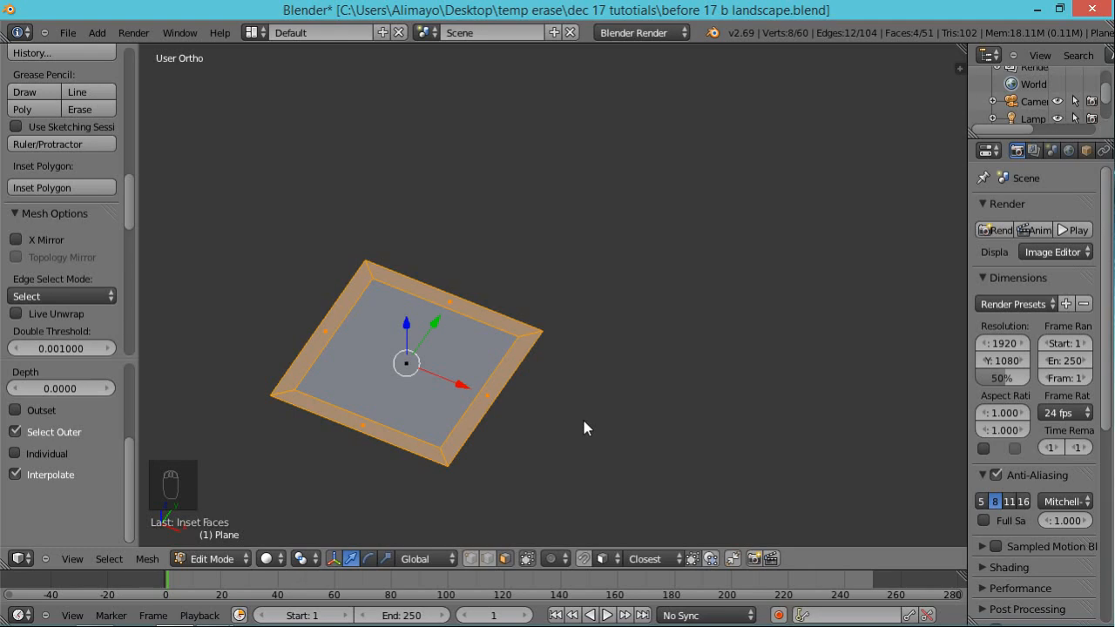
key("e")
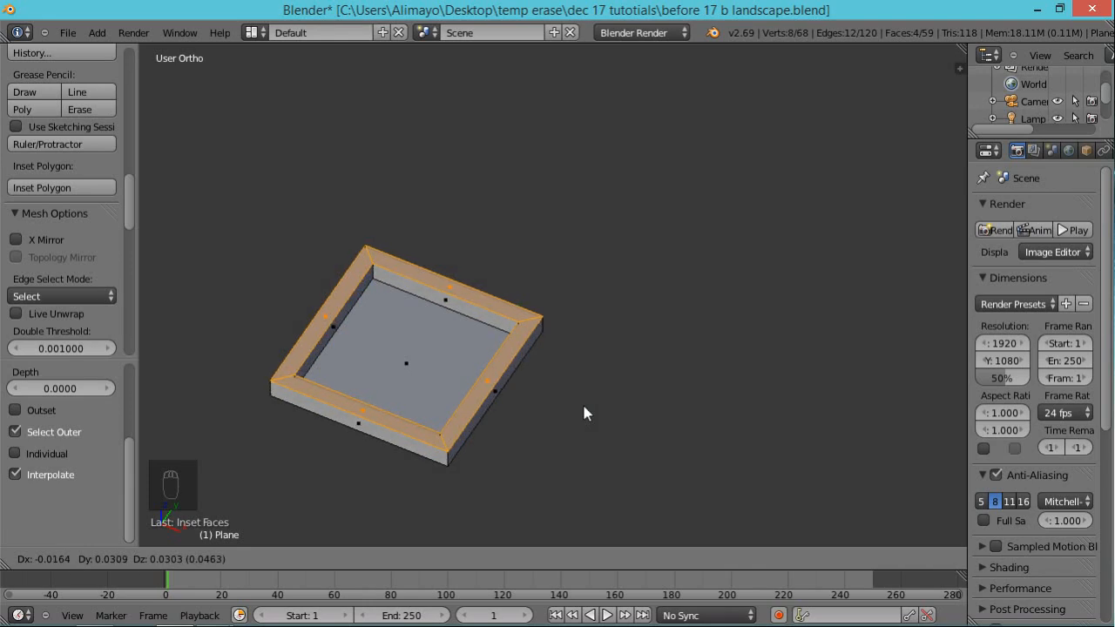
key("z")
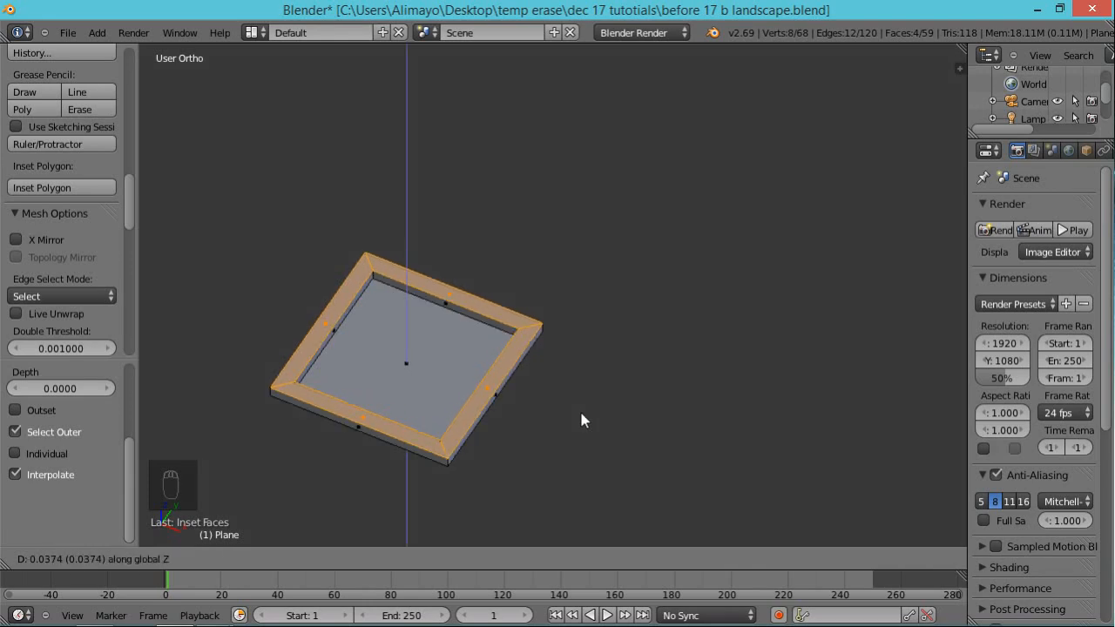
left_click(581, 414)
middle_click_drag(639, 420, 607, 440)
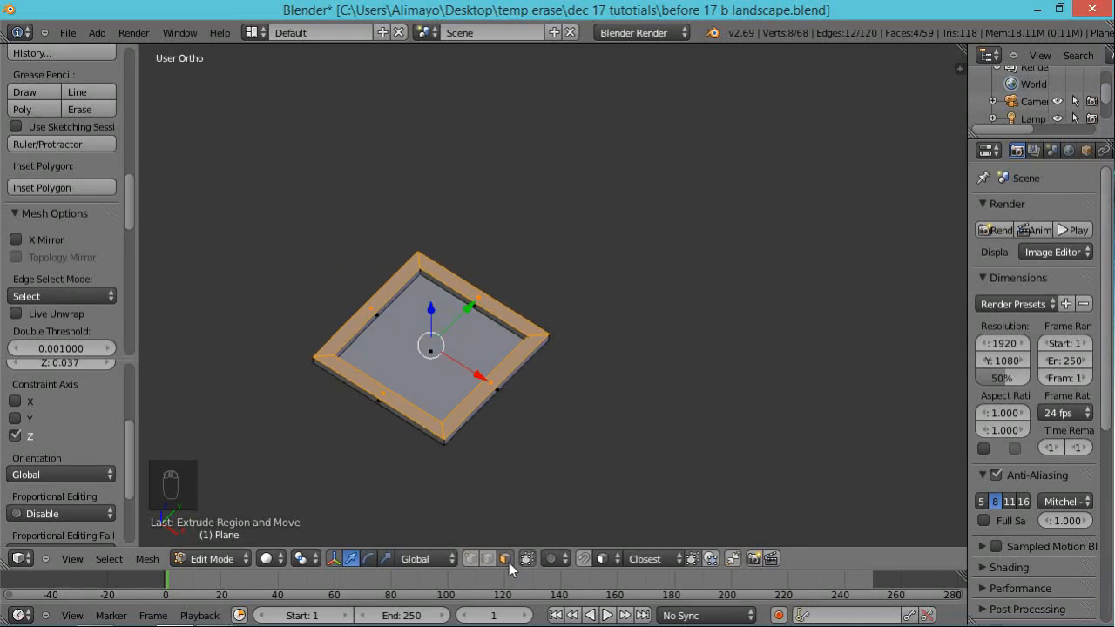
- Subdivide the recessed inner face once and bevel the resulting edges by about 0.014 to form crossing window bars
right_click(470, 348)
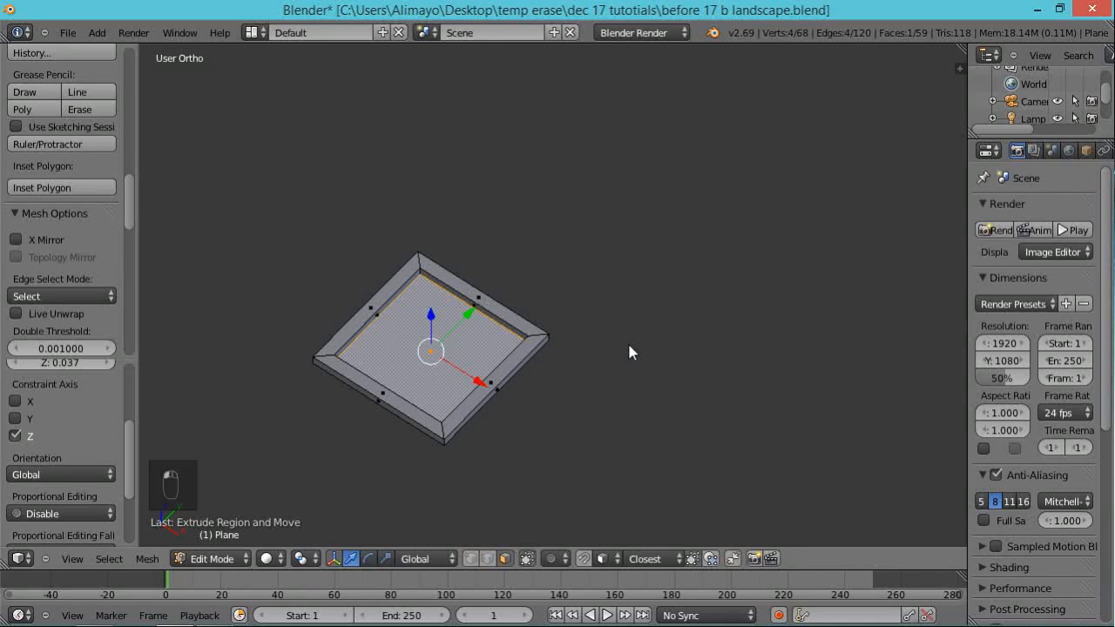
key("w")
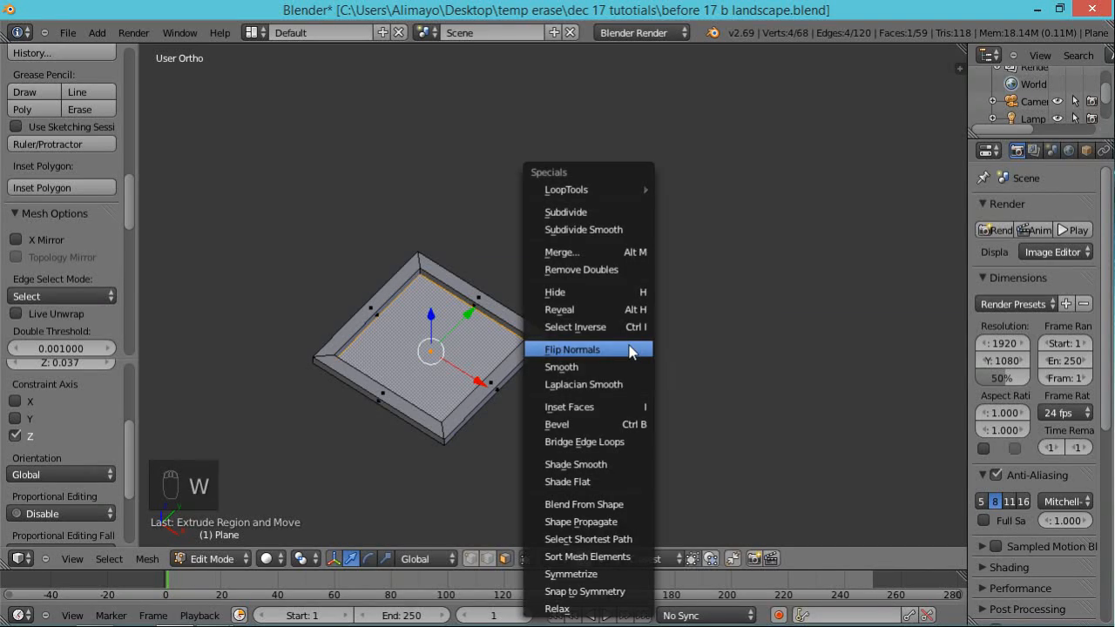
left_click(593, 218)
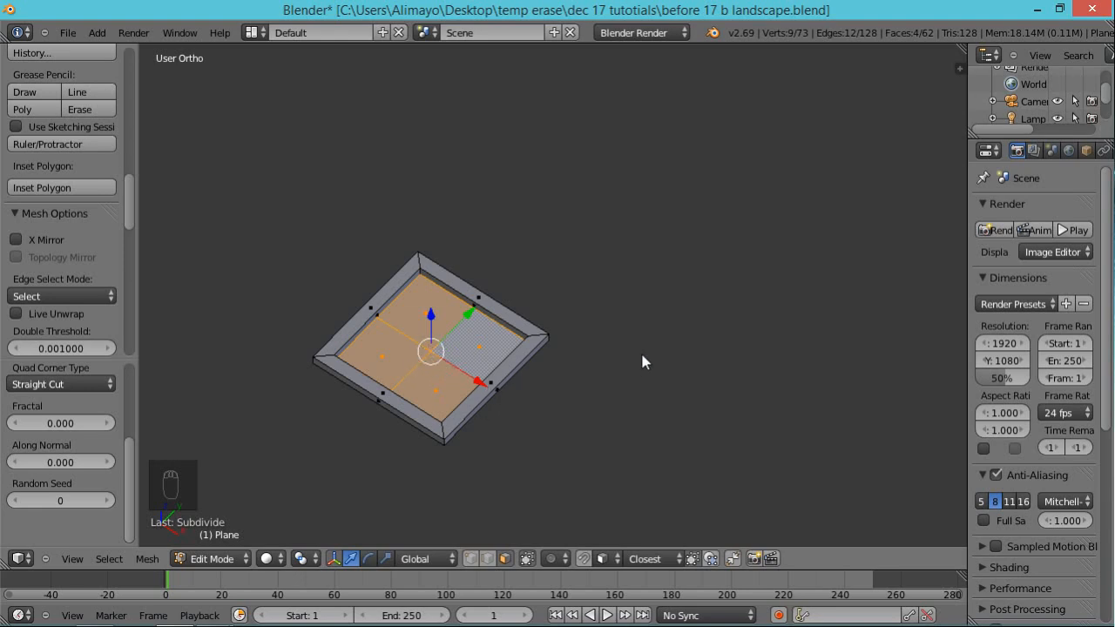
key("ctrl+b")
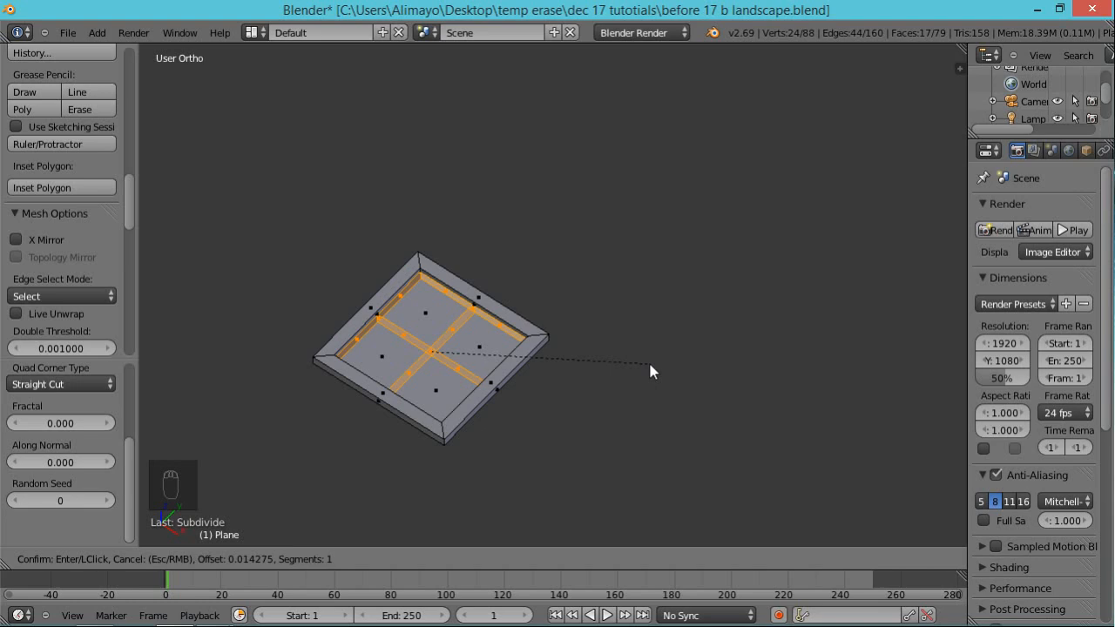
left_click(649, 366)
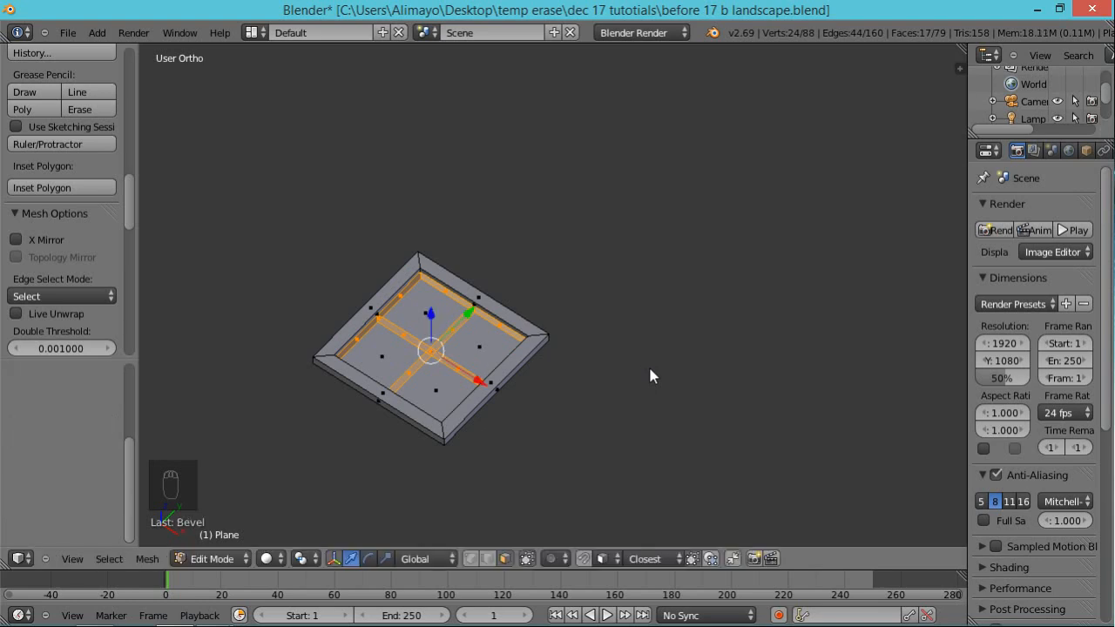
- Extrude the beveled window bars about 0.027 upward along global Z
key("e")
key("z")
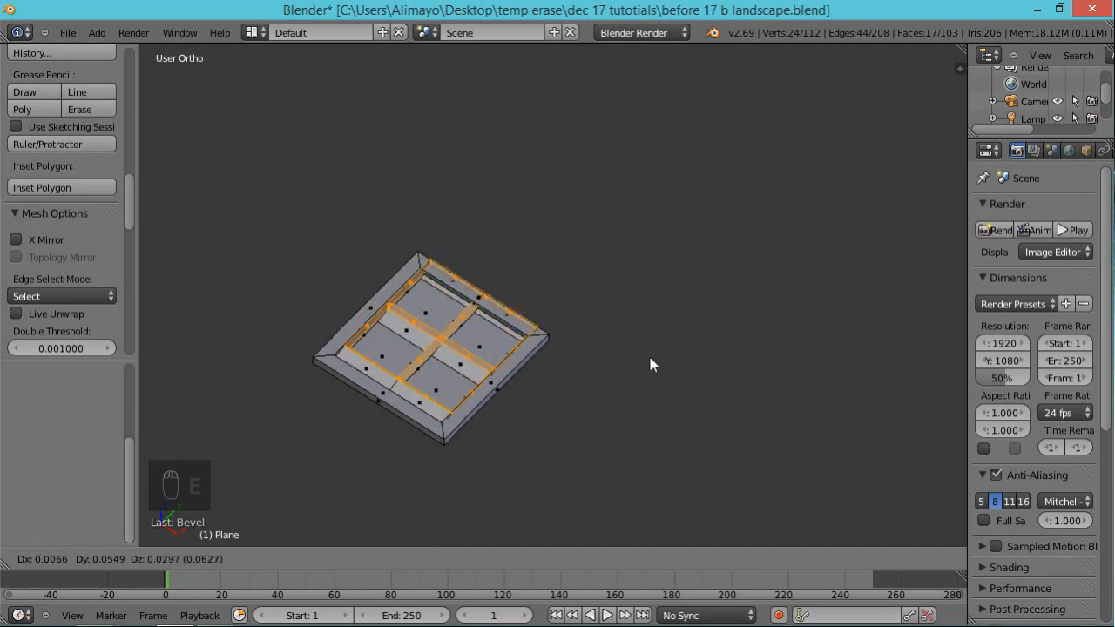
key("z")
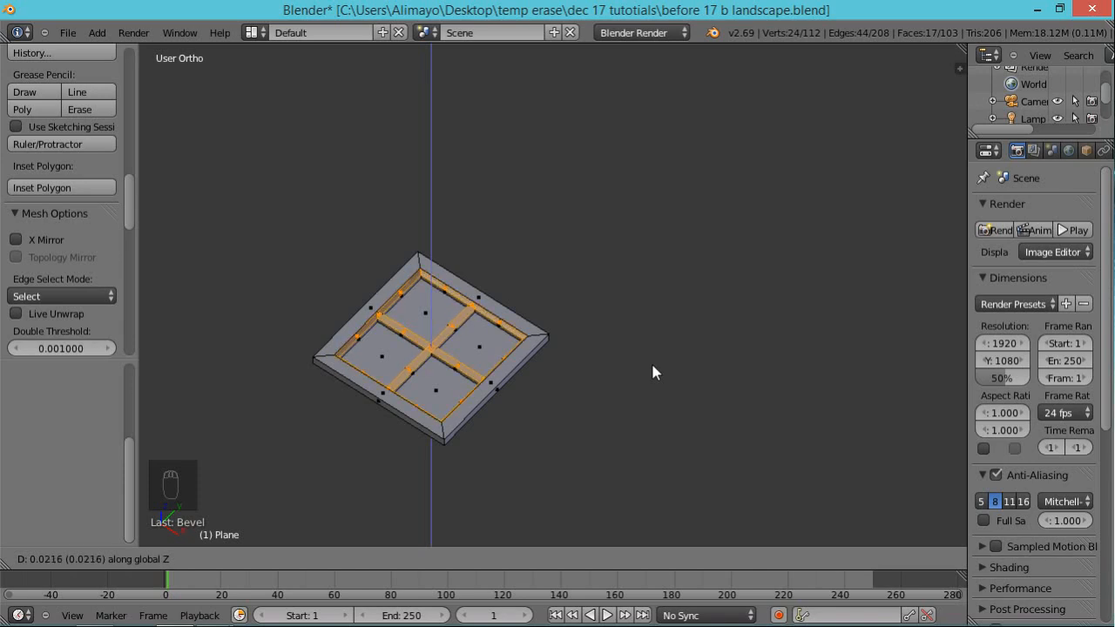
left_click(653, 366)
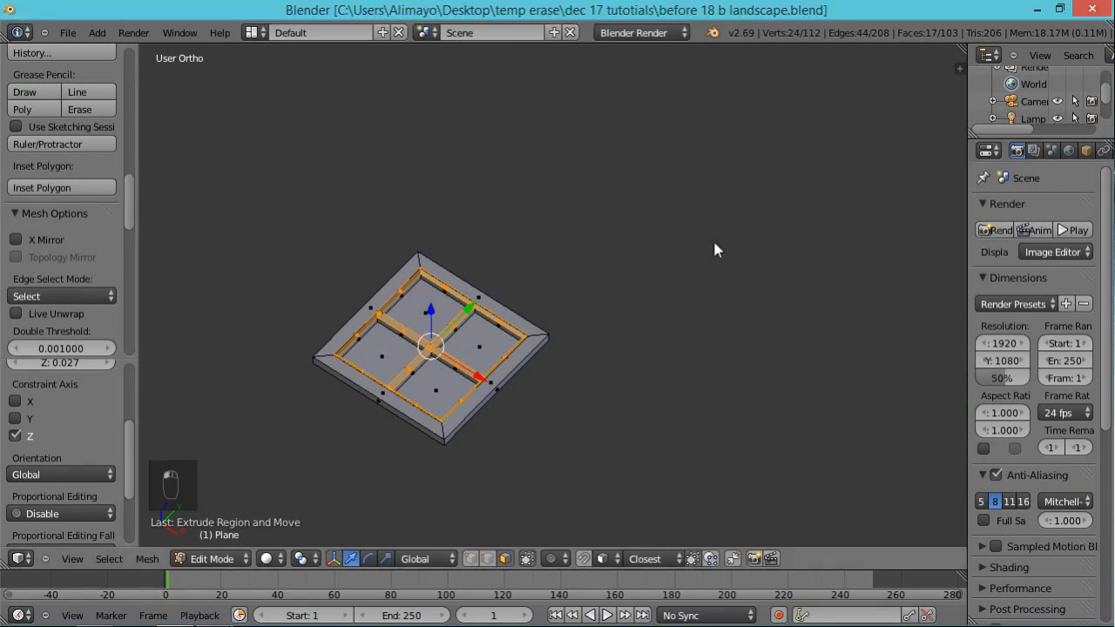
- Select the whole linked window, rotate it 90° about global Y to stand upright, and save the file as before 19 b landscape.blend
scroll(591, 283, "down", 2)
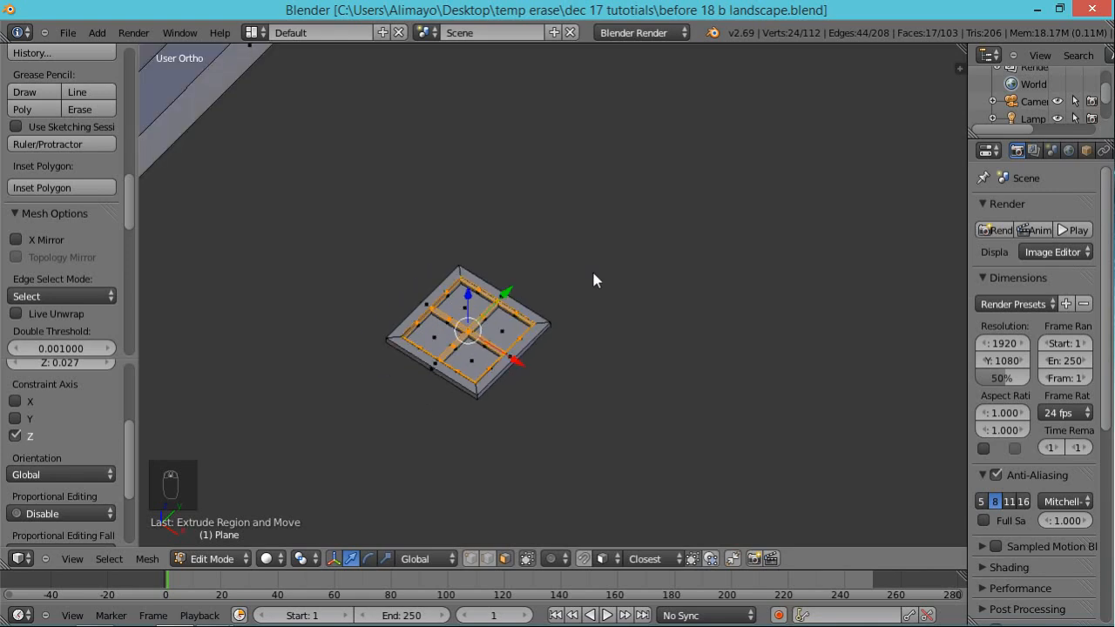
middle_click_drag(589, 286, 539, 228)
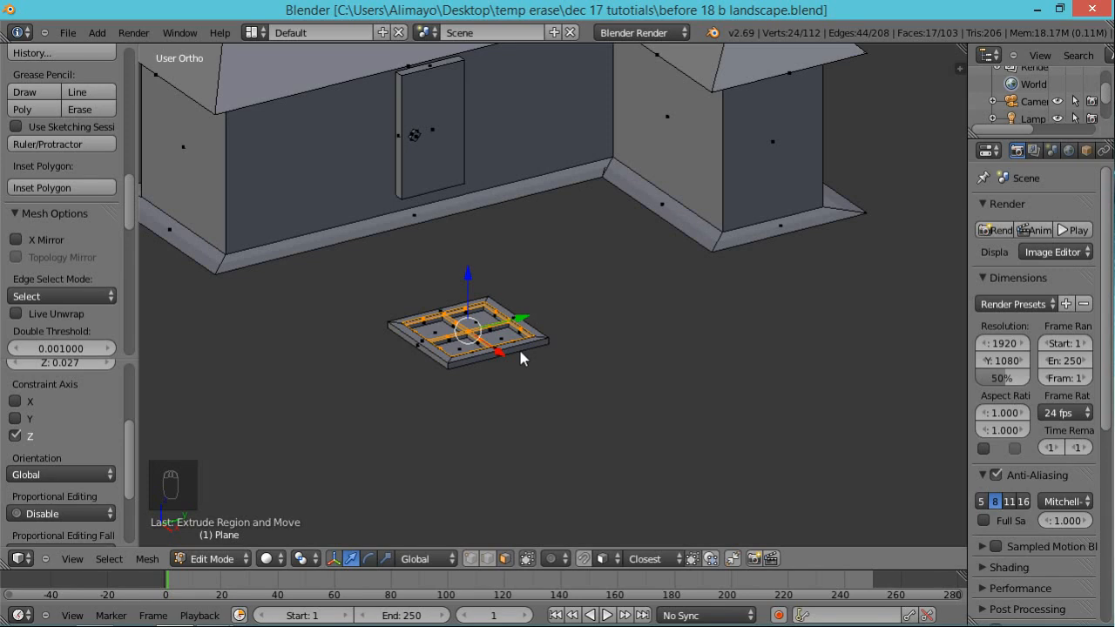
scroll(518, 347, "up", 2)
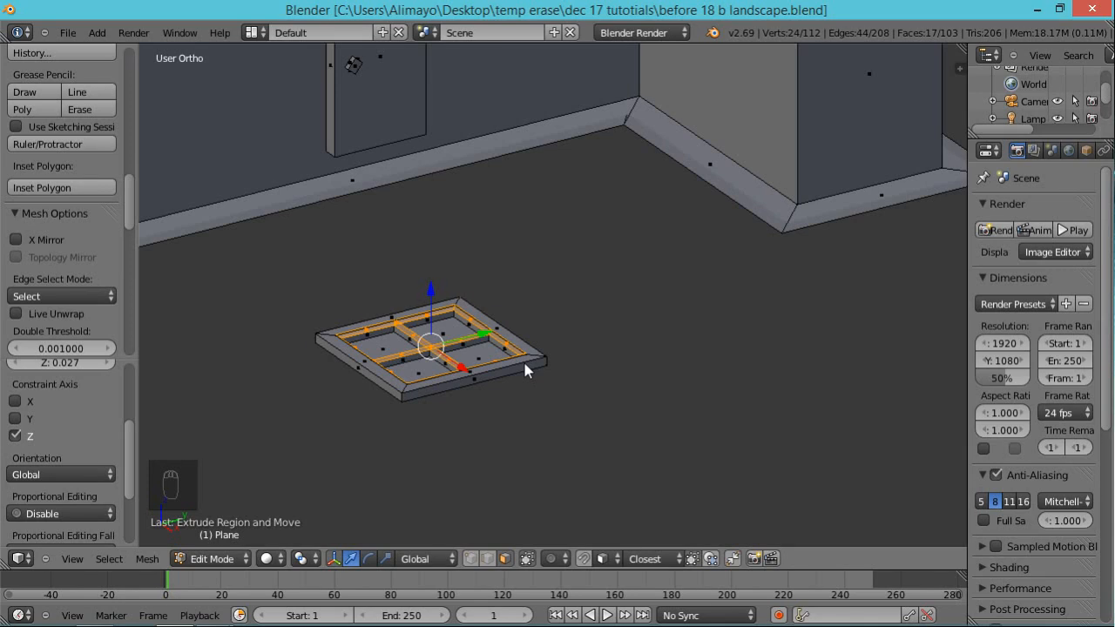
key("ctrl+l")
scroll(502, 295, "down", 1)
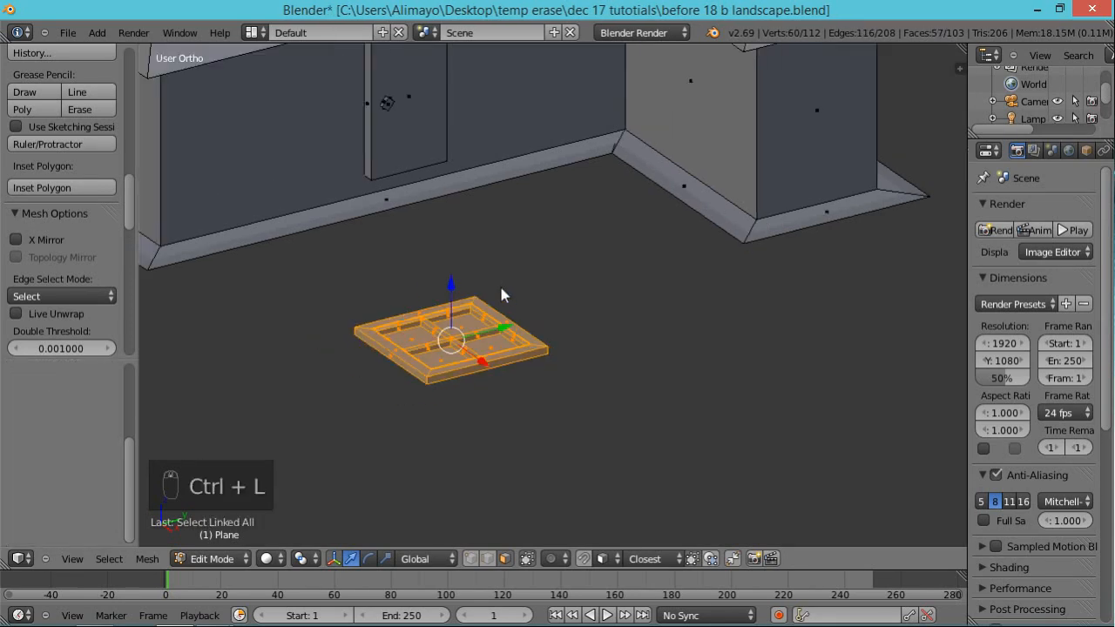
key("r")
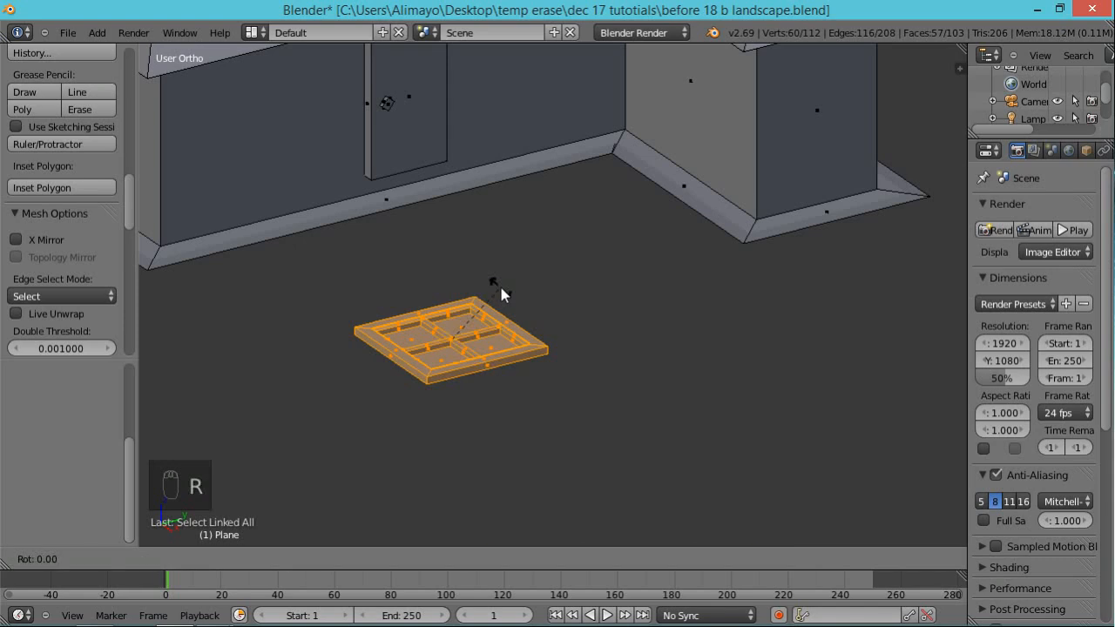
key("y")
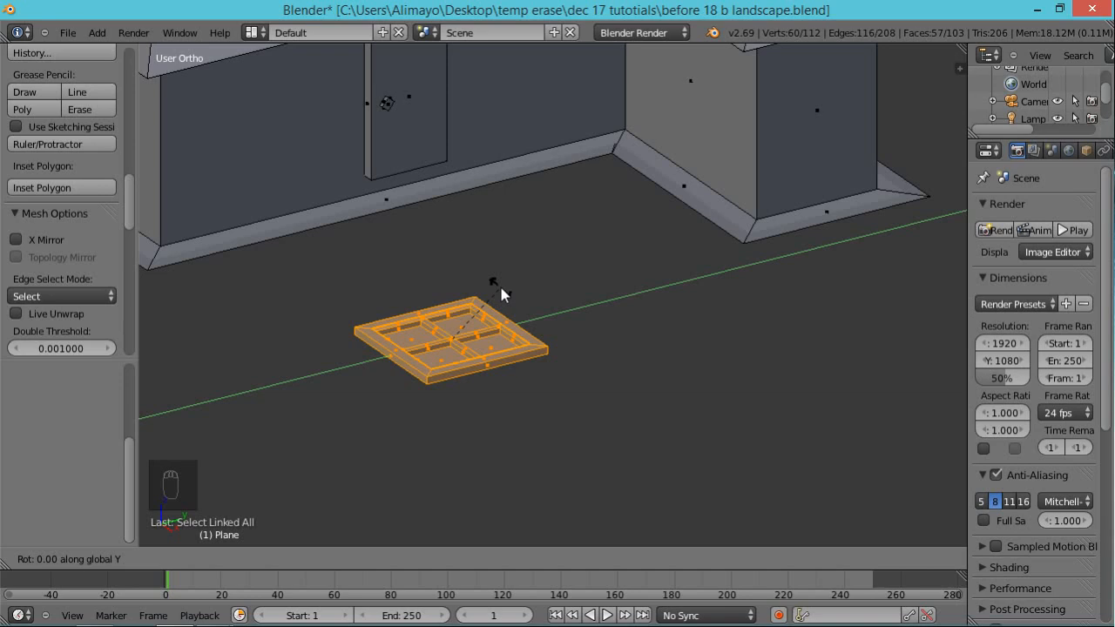
type("90")
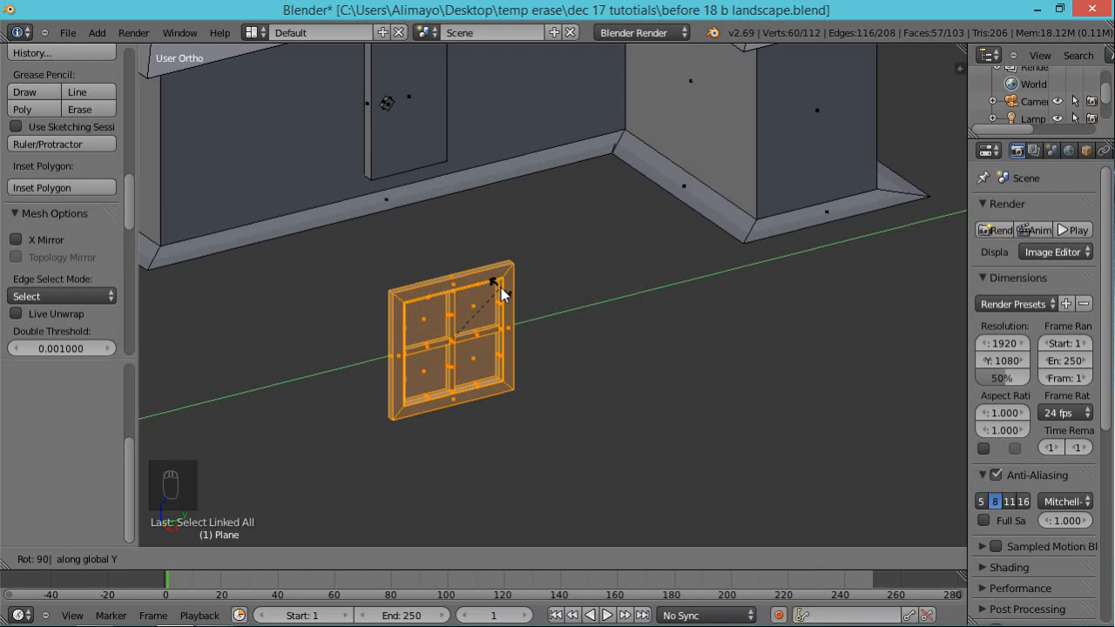
key("Return")
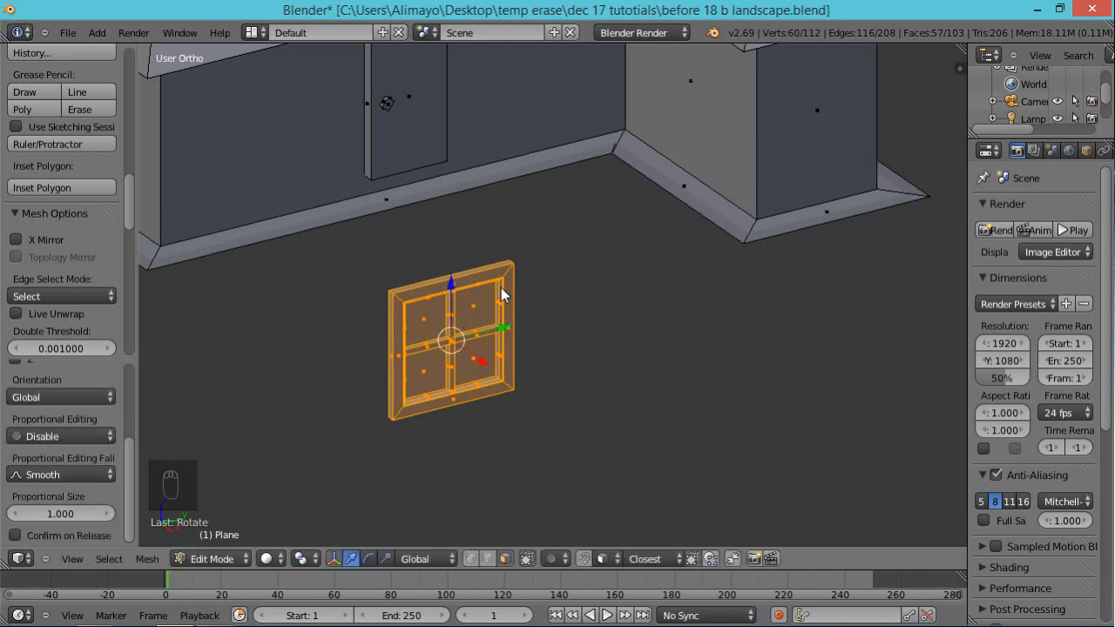
key("ctrl+shift+s")
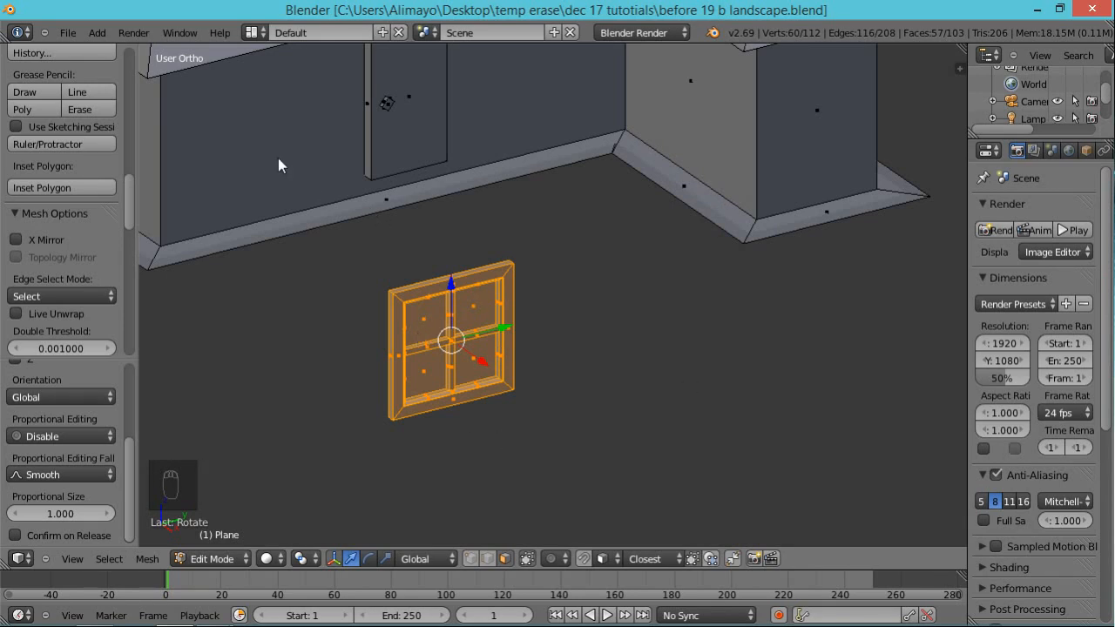
- Turn on snapping and move the window onto the long wall beside the door, on the side away from the short wing
left_click(585, 561)
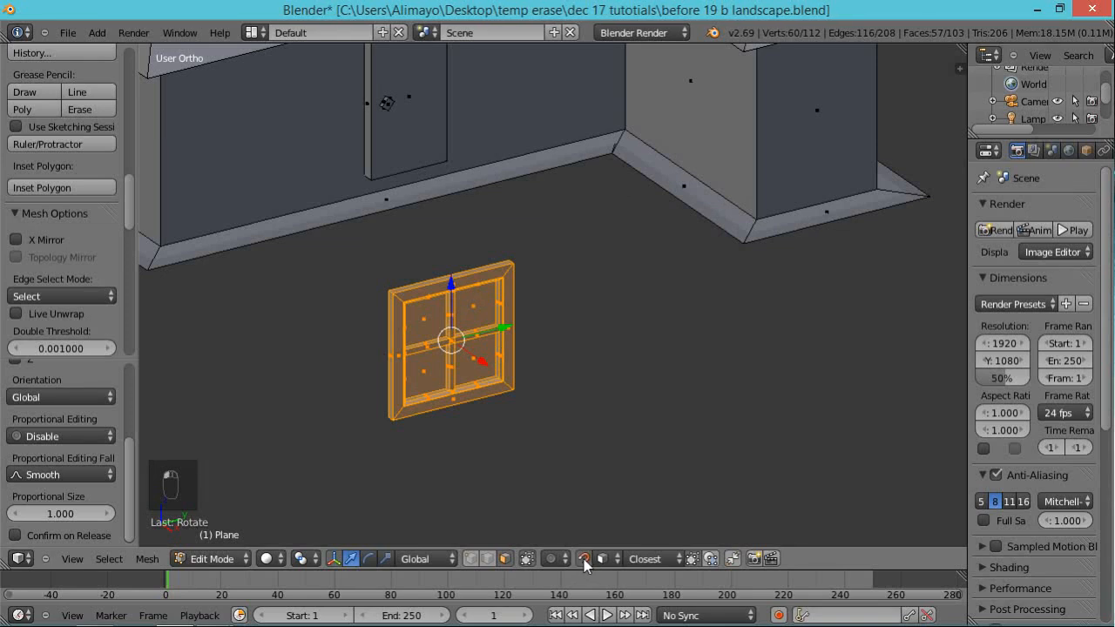
middle_click_drag(557, 505, 533, 463)
middle_click_drag(342, 388, 539, 345)
left_click_drag(547, 331, 274, 282)
middle_click_drag(364, 299, 247, 261)
left_click_drag(246, 262, 263, 251)
middle_click_drag(243, 332, 348, 258)
left_click_drag(286, 252, 247, 259)
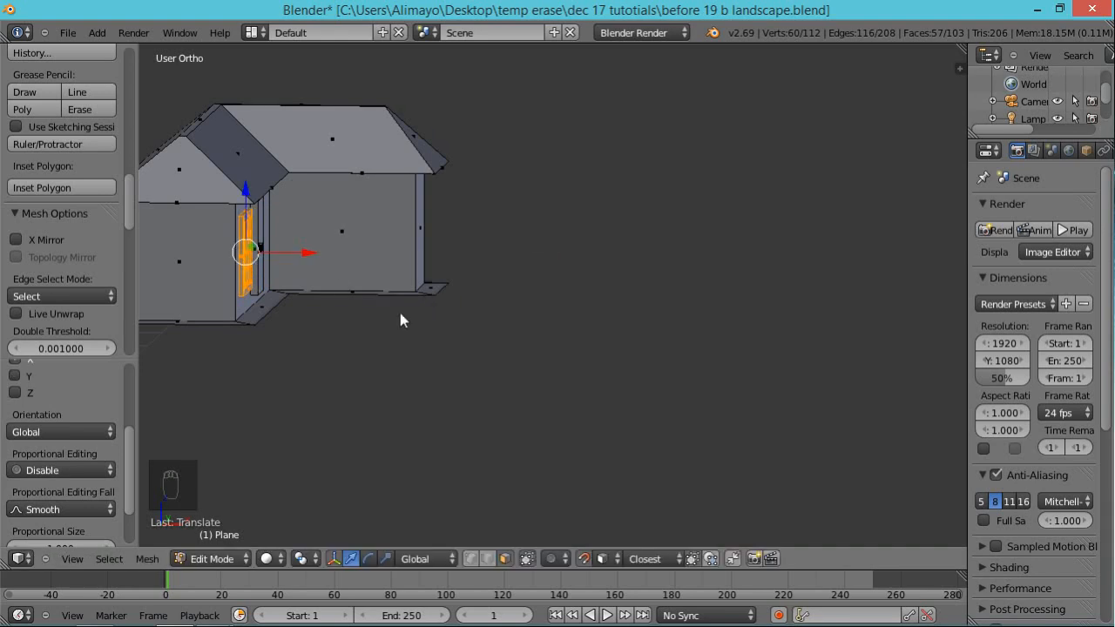
middle_click_drag(399, 313, 221, 325)
middle_click_drag(422, 386, 339, 394)
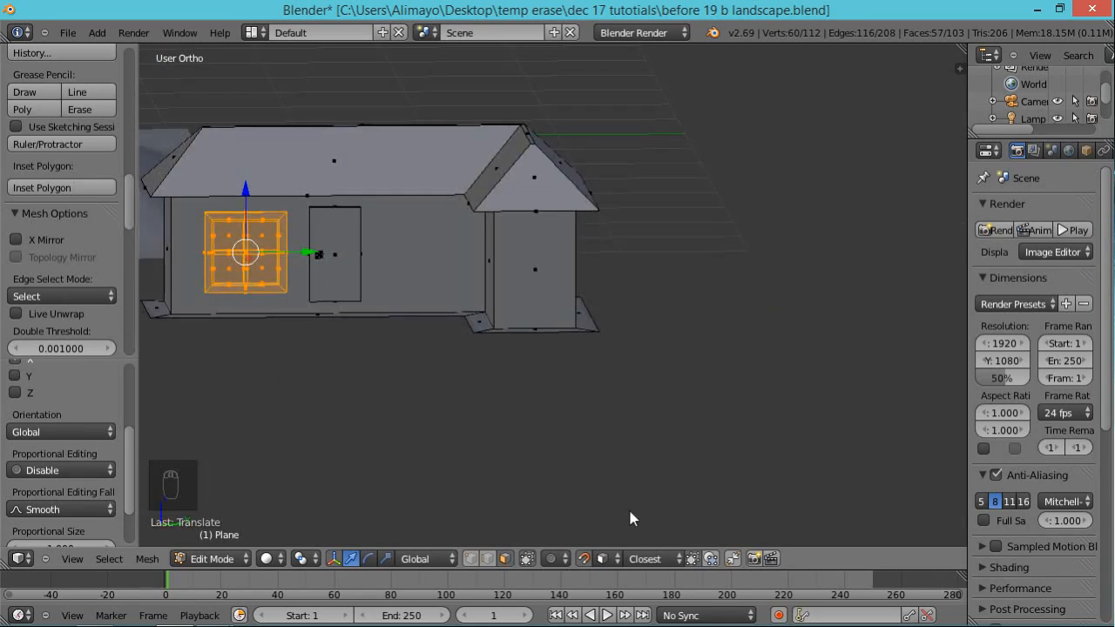
- Turn off snapping and scale the window down slightly and uniformly
left_click(585, 558)
middle_click_drag(343, 379, 382, 393)
key("s")
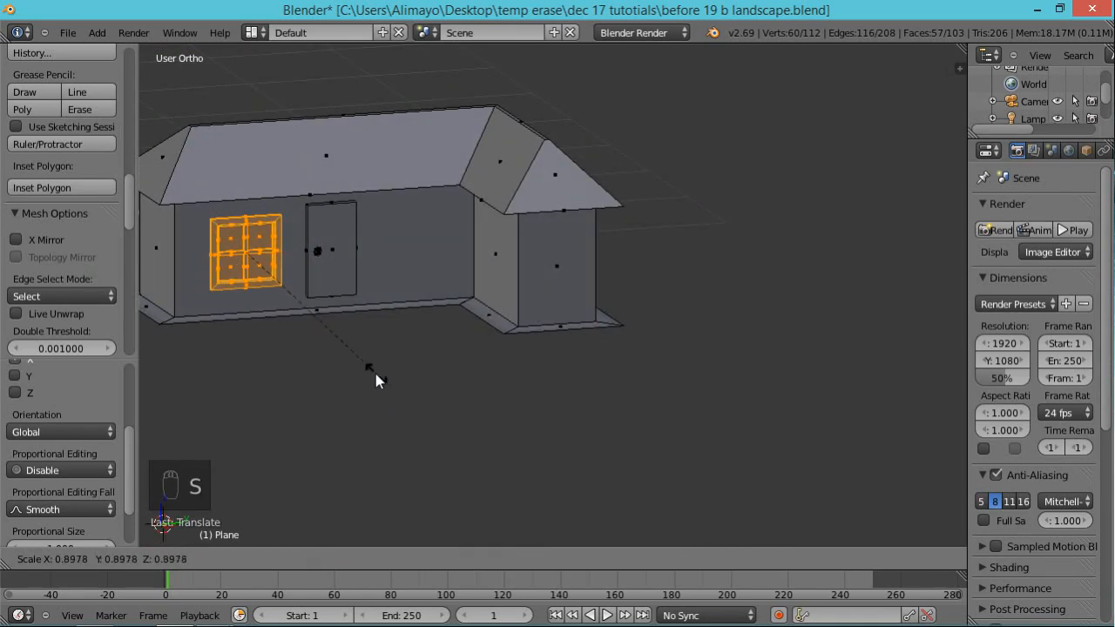
left_click(357, 358)
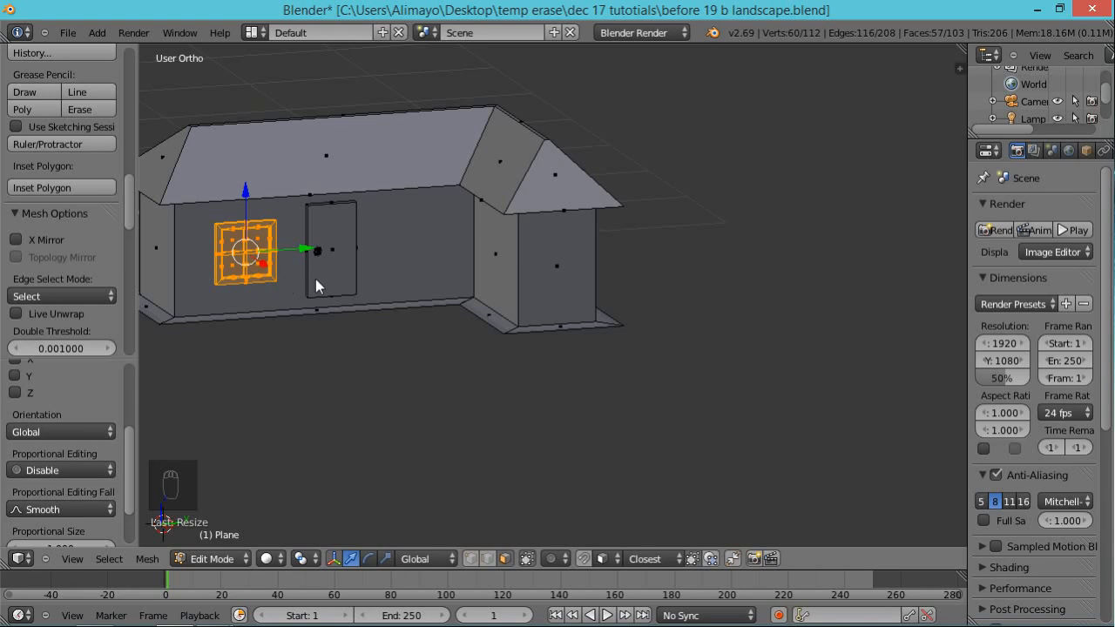
- Duplicate the window and move the copy along global Y to the wall area between the door and the short wing
key("shift+d")
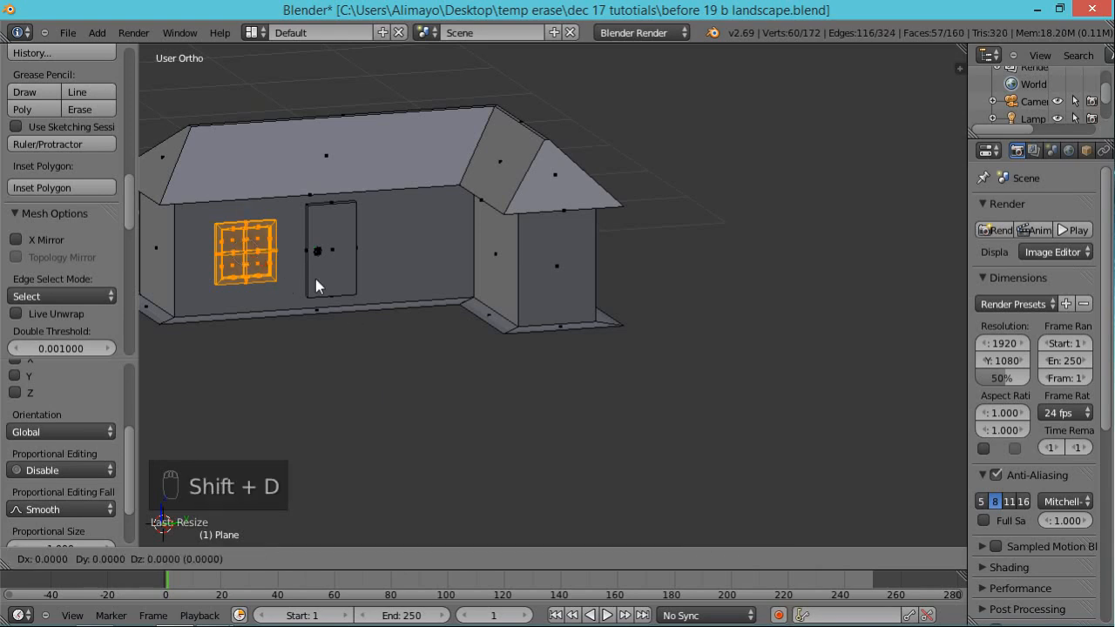
left_click(315, 279)
left_click_drag(304, 251, 470, 274)
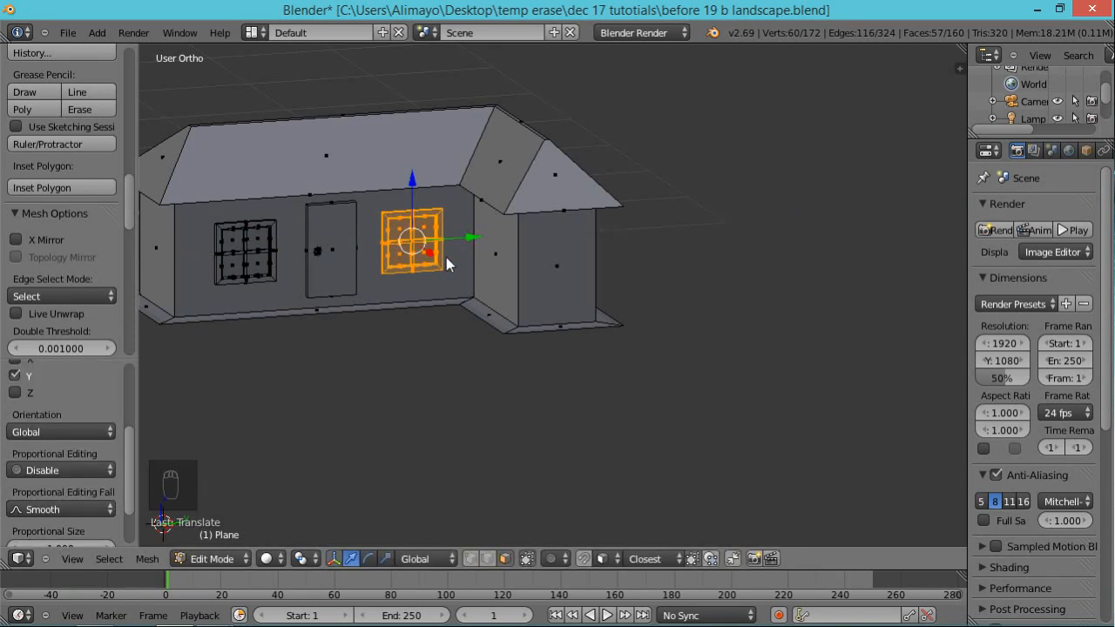
- Duplicate the second window and move the copy outward along global X to the end of the short wing
key("shift+d")
left_click(446, 264)
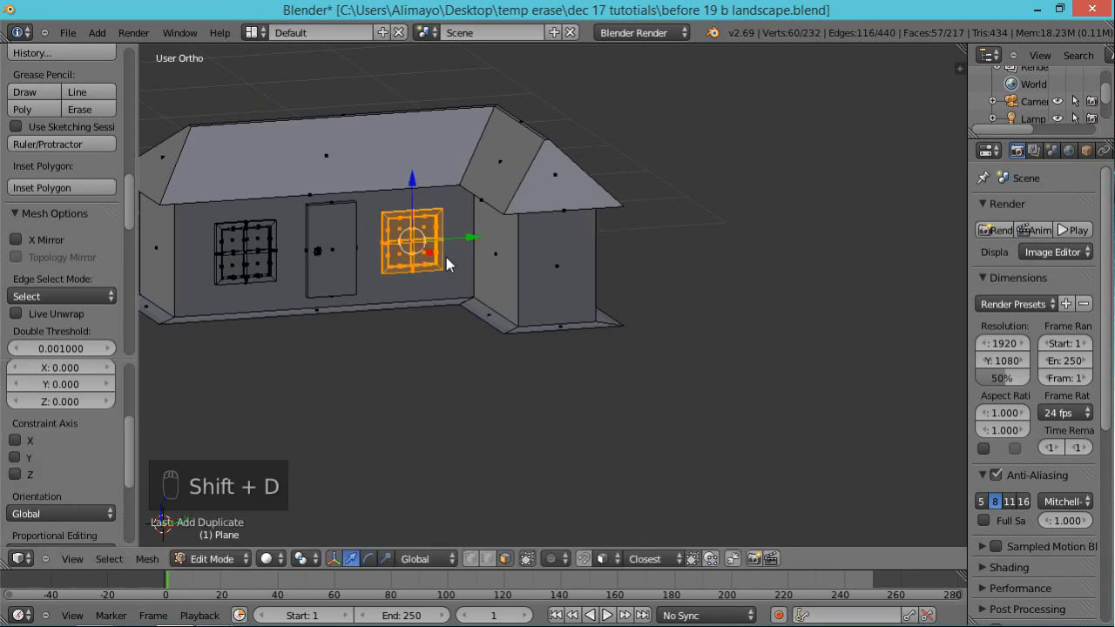
middle_click_drag(357, 328, 473, 279)
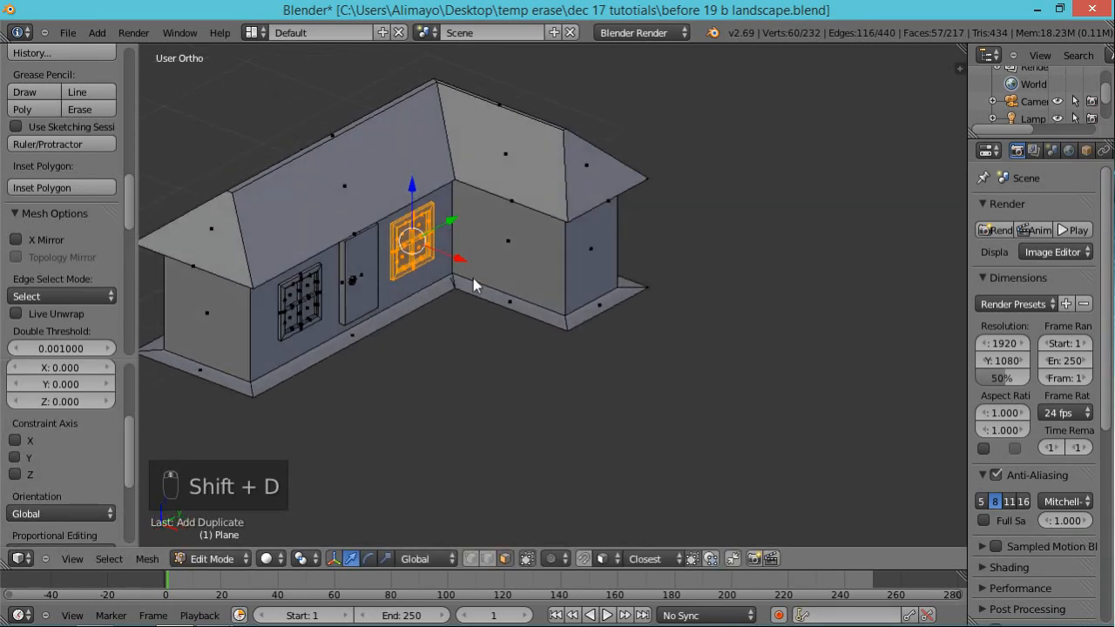
key("g")
key("x")
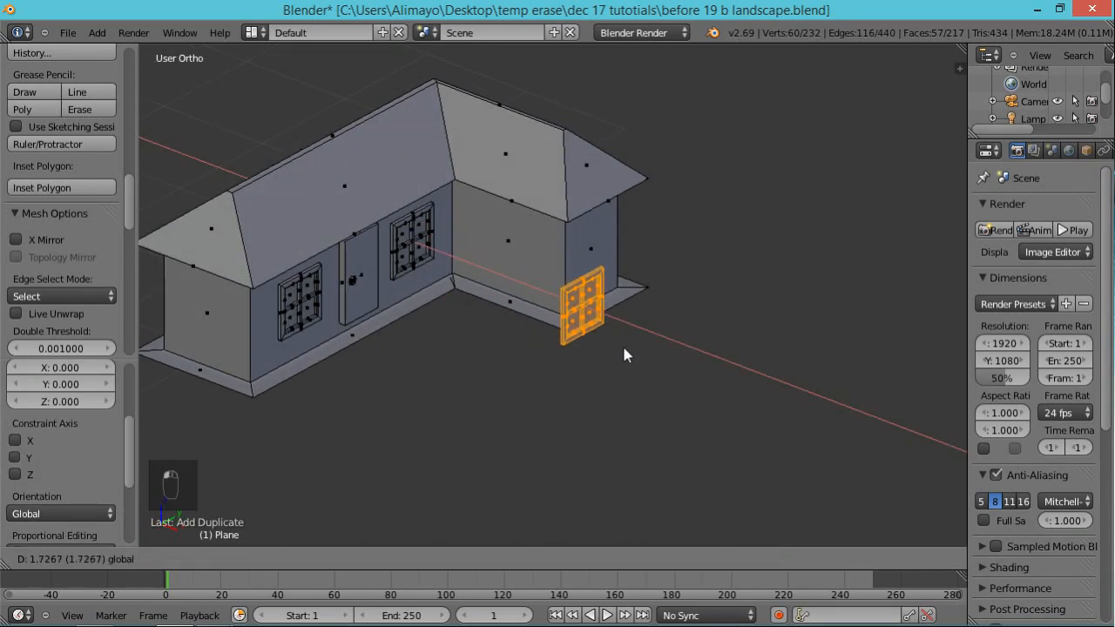
left_click(621, 343)
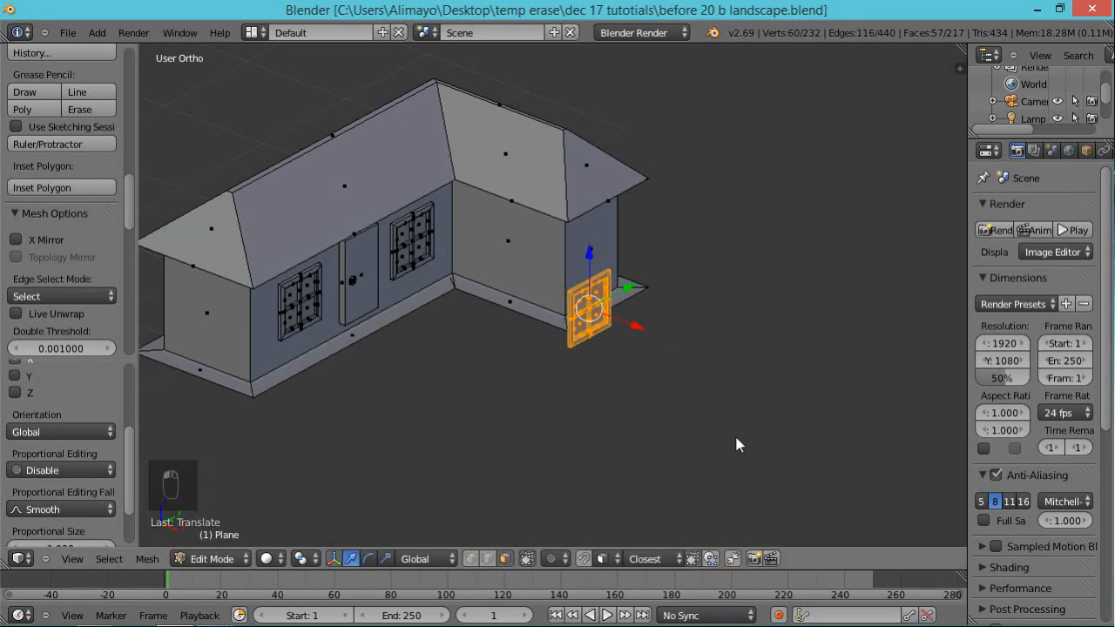
- Turn on snapping and move the copied window along global Y and X onto the end wall of the short wing
left_click(584, 559)
left_click_drag(634, 299, 753, 235)
middle_click_drag(775, 299, 569, 290)
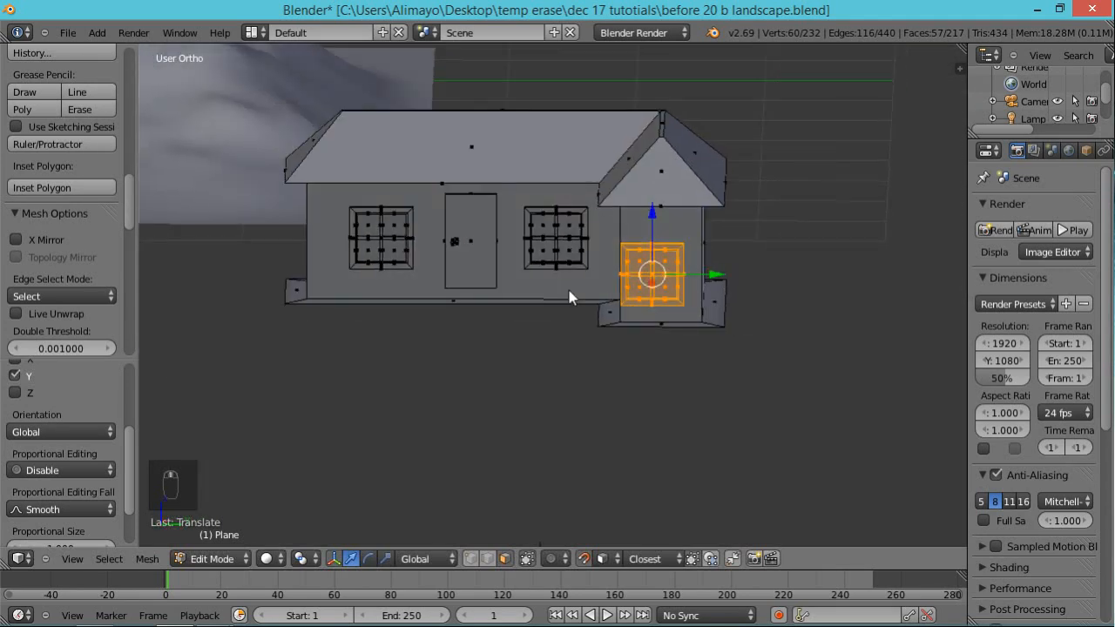
mouse_move(714, 277)
left_mouse_down()
mouse_move(722, 267)
mouse_move(723, 283)
left_mouse_up()
middle_click_drag(725, 320, 788, 377)
left_click_drag(732, 281, 691, 314)
middle_click_drag(692, 313, 557, 383)
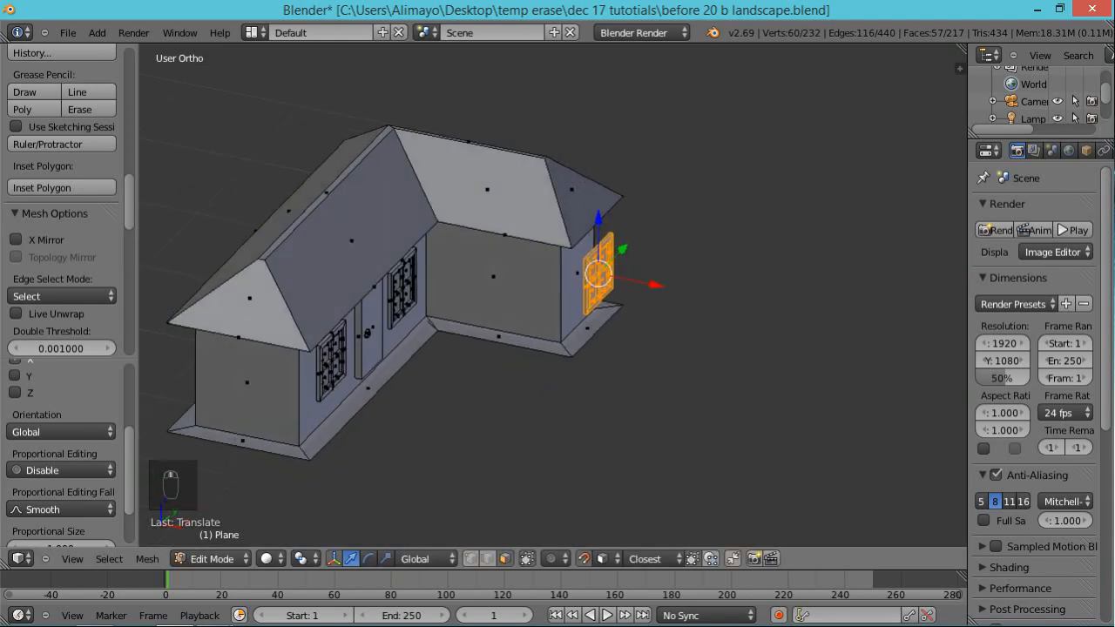
left_click_drag(656, 294, 633, 300)
- Set the snap element to Face and nudge the window into its final position on the short wing's end wall
left_click(602, 558)
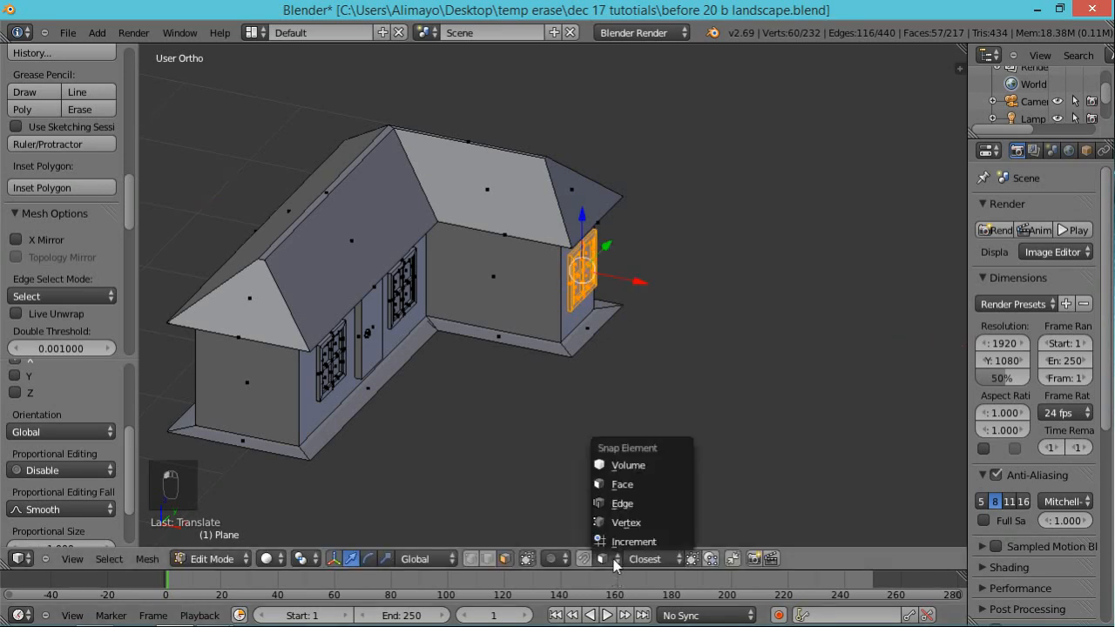
left_click(620, 485)
middle_click_drag(614, 430, 639, 389)
left_click_drag(628, 275, 627, 281)
middle_click_drag(688, 340, 473, 355)
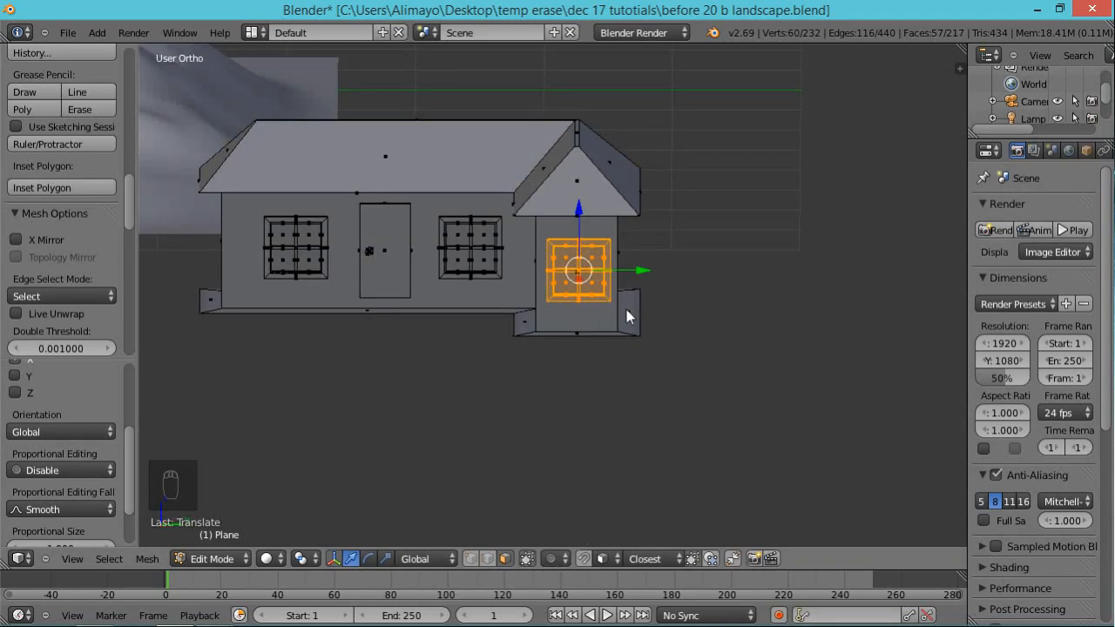
- Duplicate the end-wall window, move the copy outward along global Y past the corner, and rotate it 90 degrees about global Z
middle_click_drag(651, 403, 508, 425)
key("shift+d")
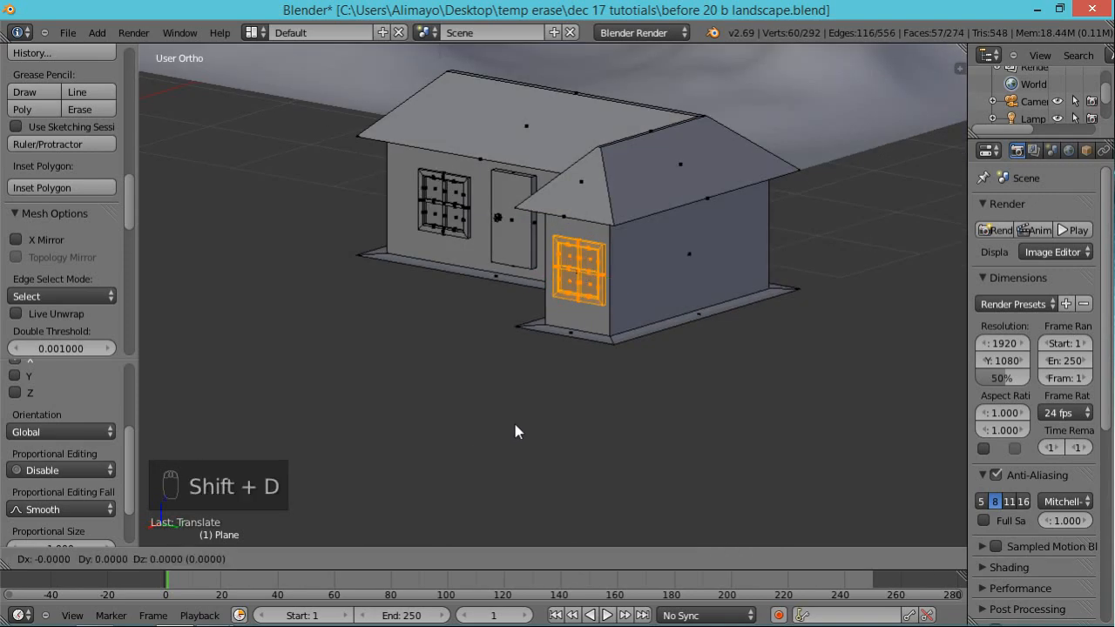
right_click(552, 398)
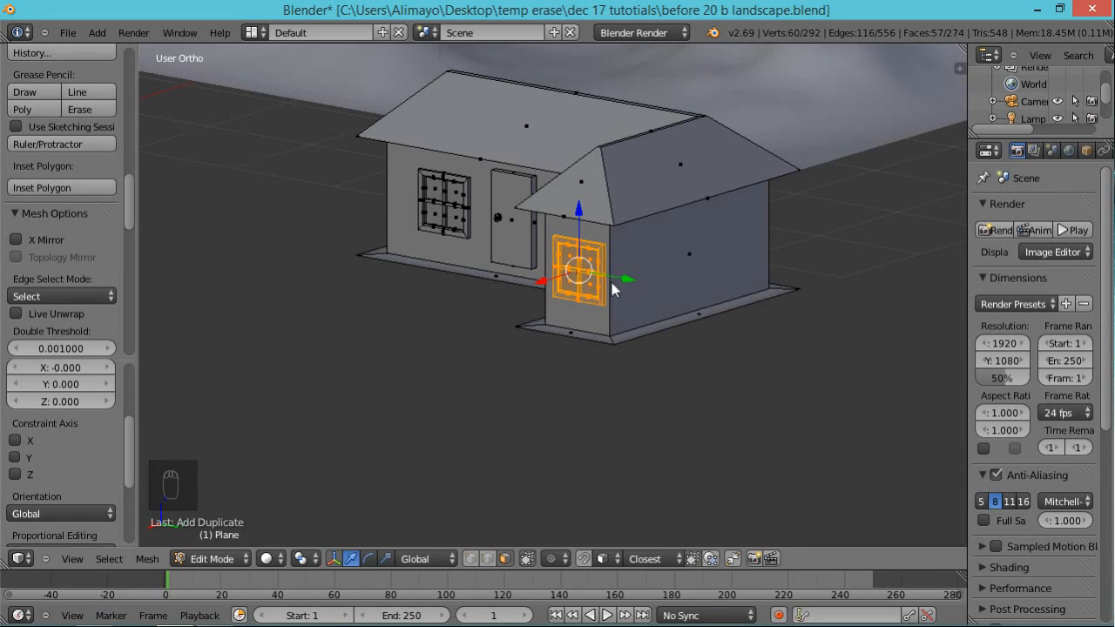
left_click_drag(613, 275, 726, 315)
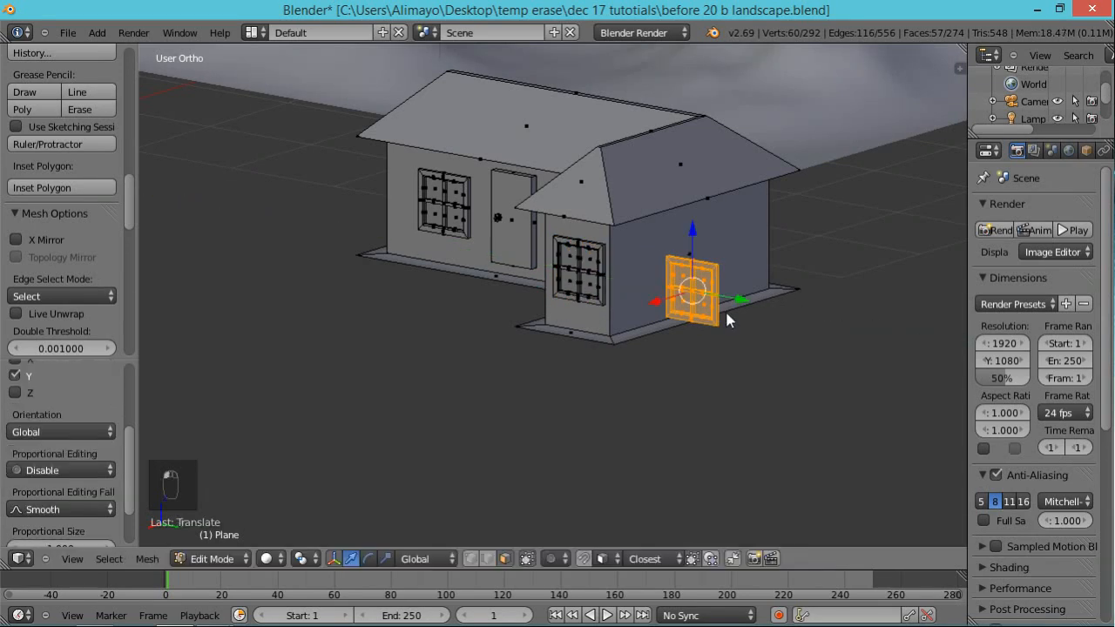
key("r")
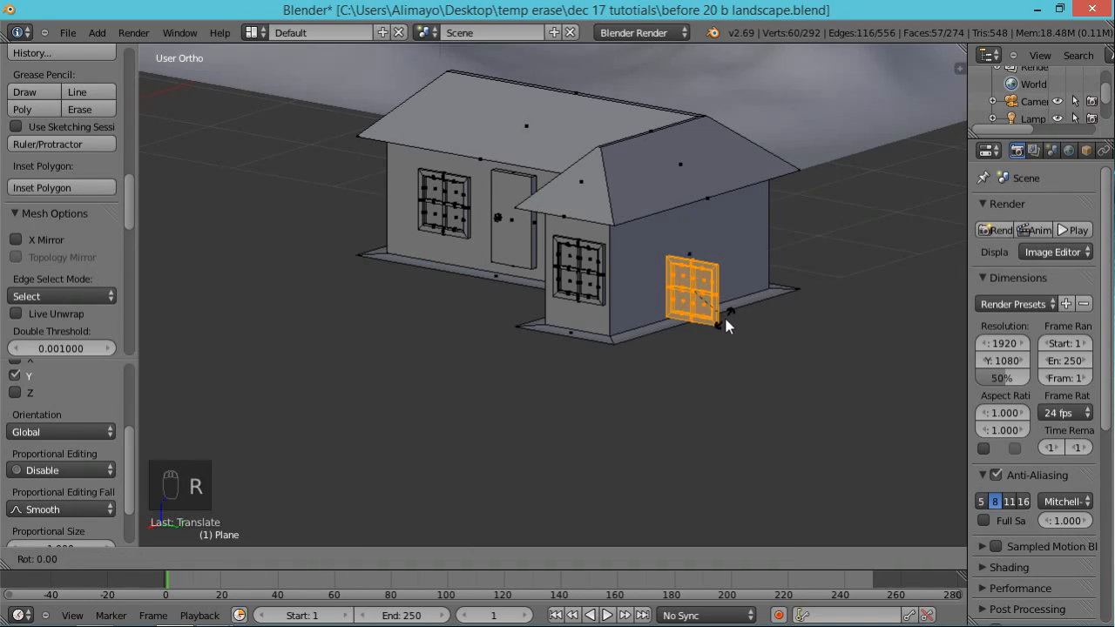
key("z")
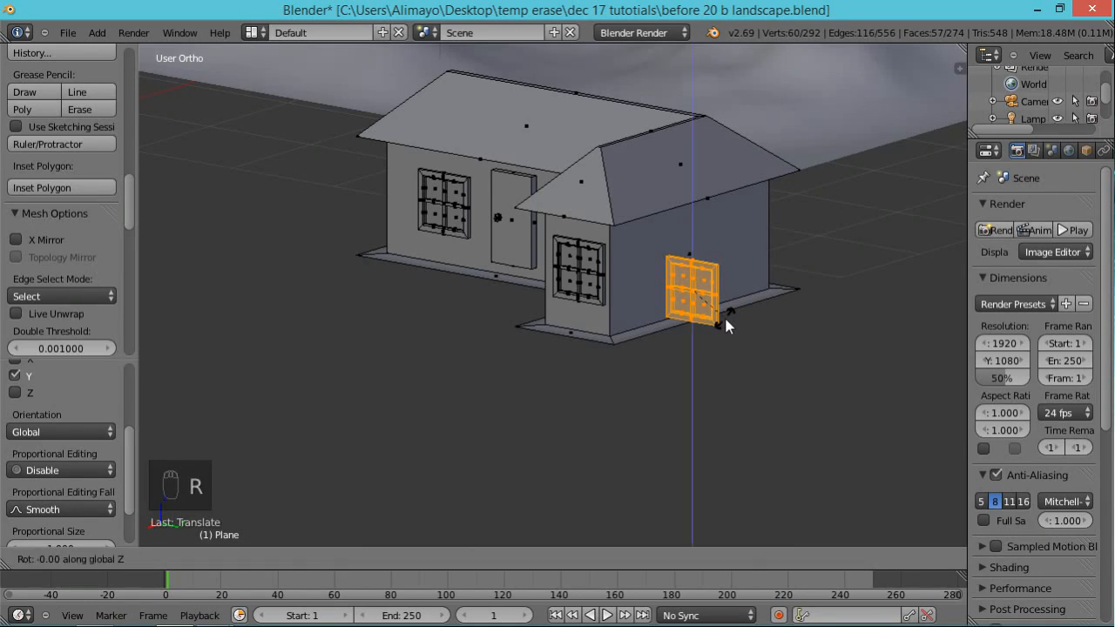
type("90")
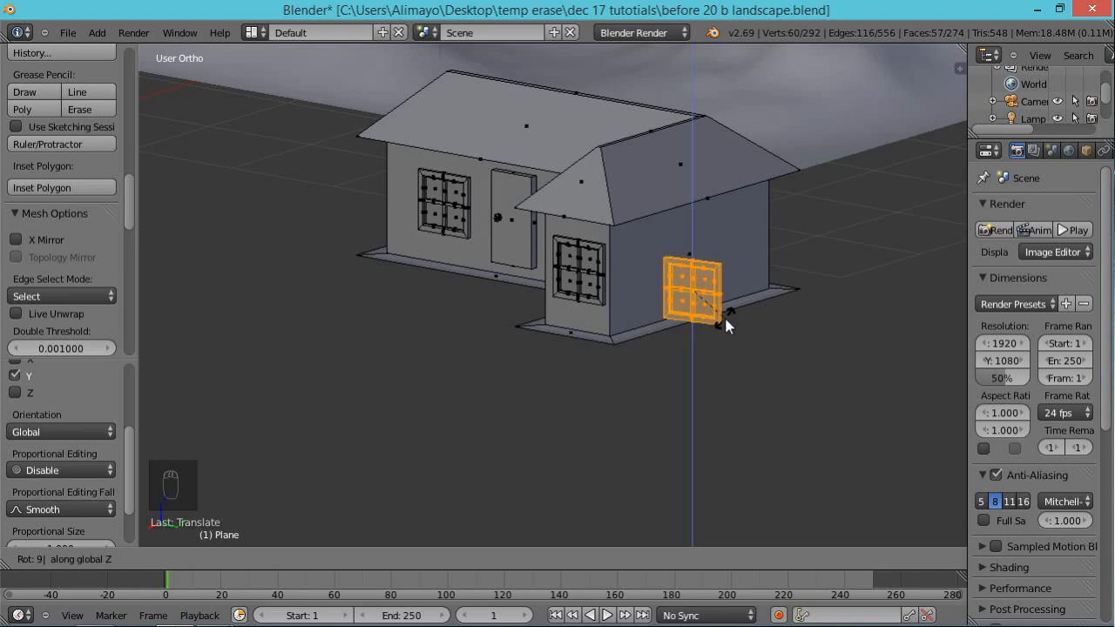
key("Return")
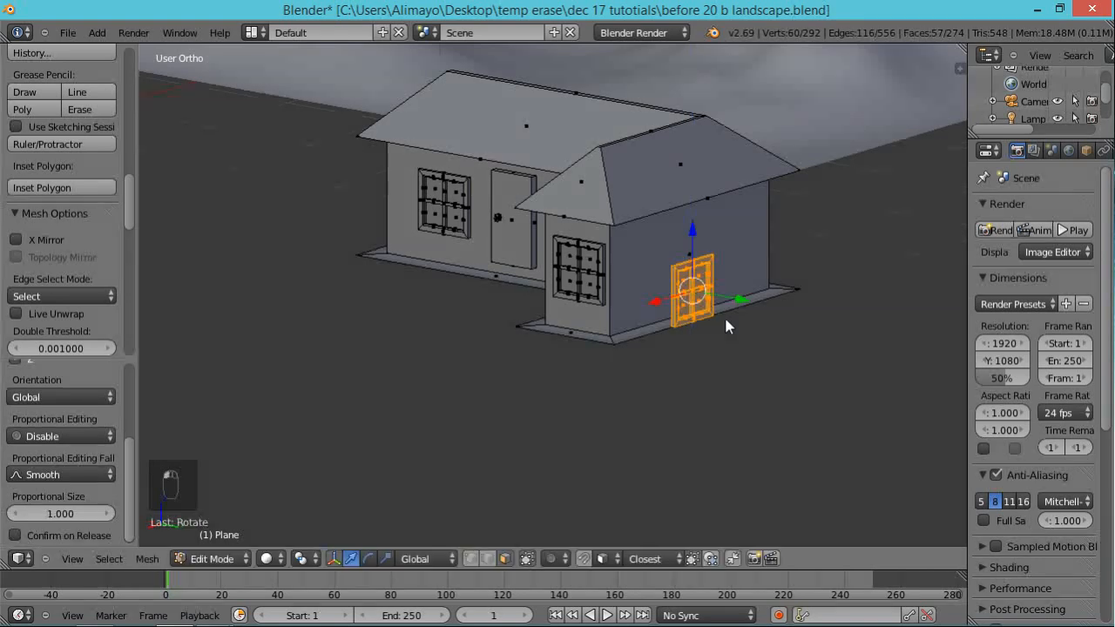
- Shift the rotated window along global X and snap it along global Y onto the short wing's outer side wall
middle_click_drag(722, 427, 627, 310)
key("g")
key("x")
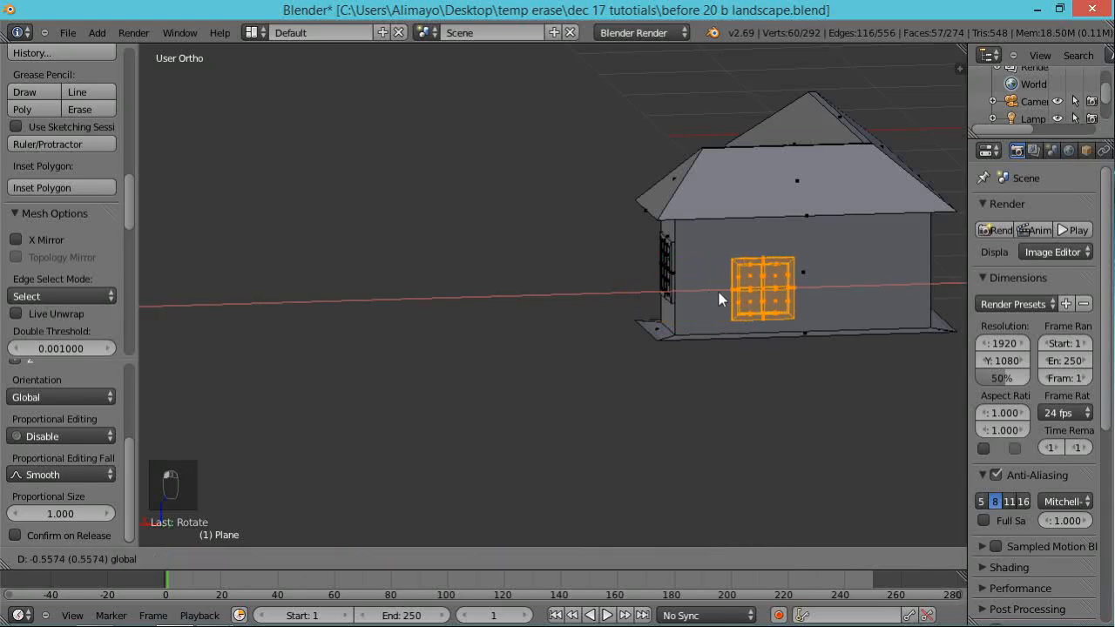
left_click(746, 301)
scroll(540, 395, "up", 2)
middle_click_drag(540, 395, 700, 440)
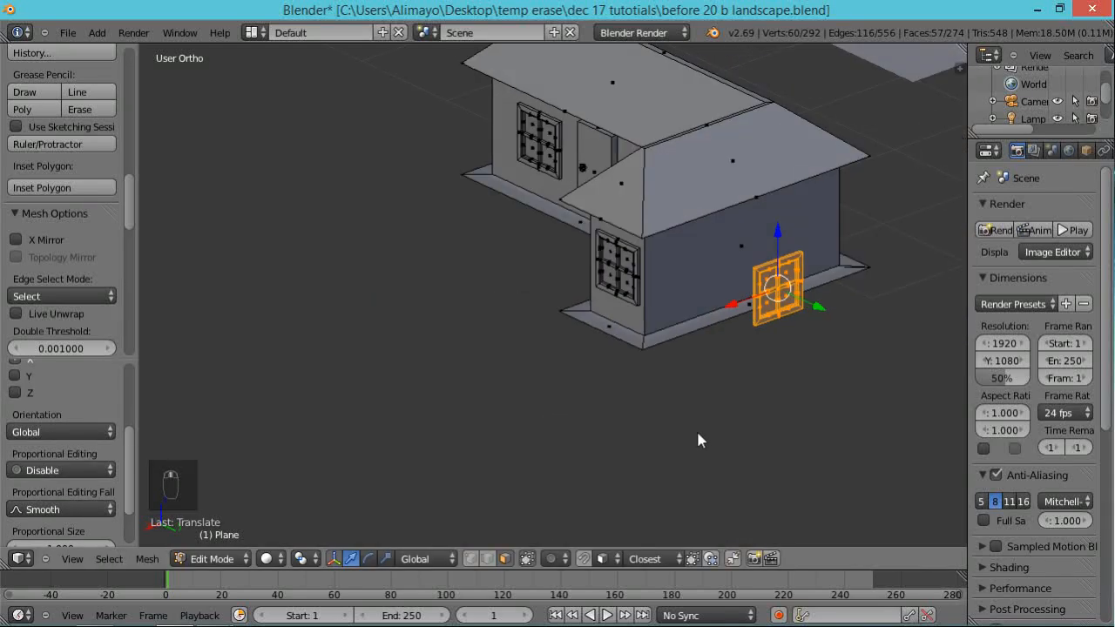
middle_click_drag(682, 513, 800, 311)
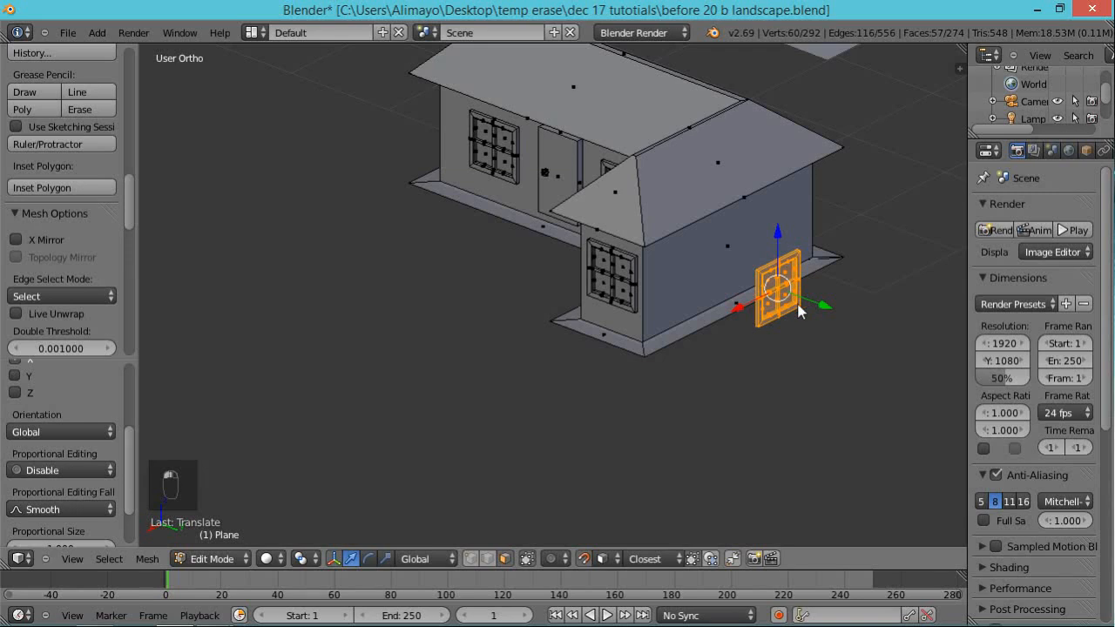
key("g")
key("y")
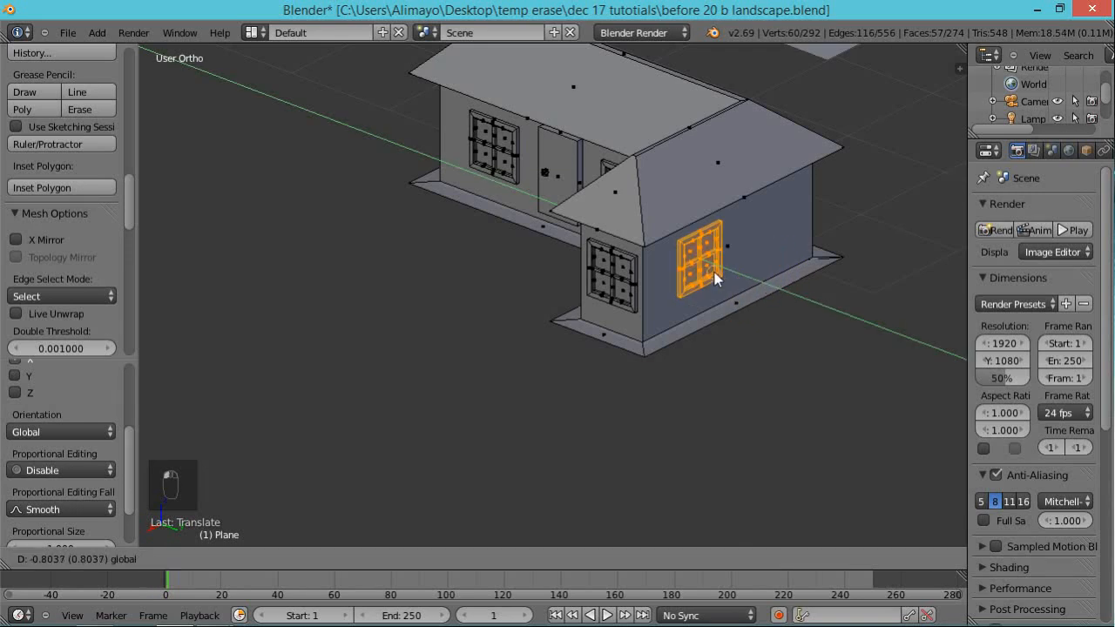
left_click(714, 279)
middle_click_drag(789, 402, 657, 365)
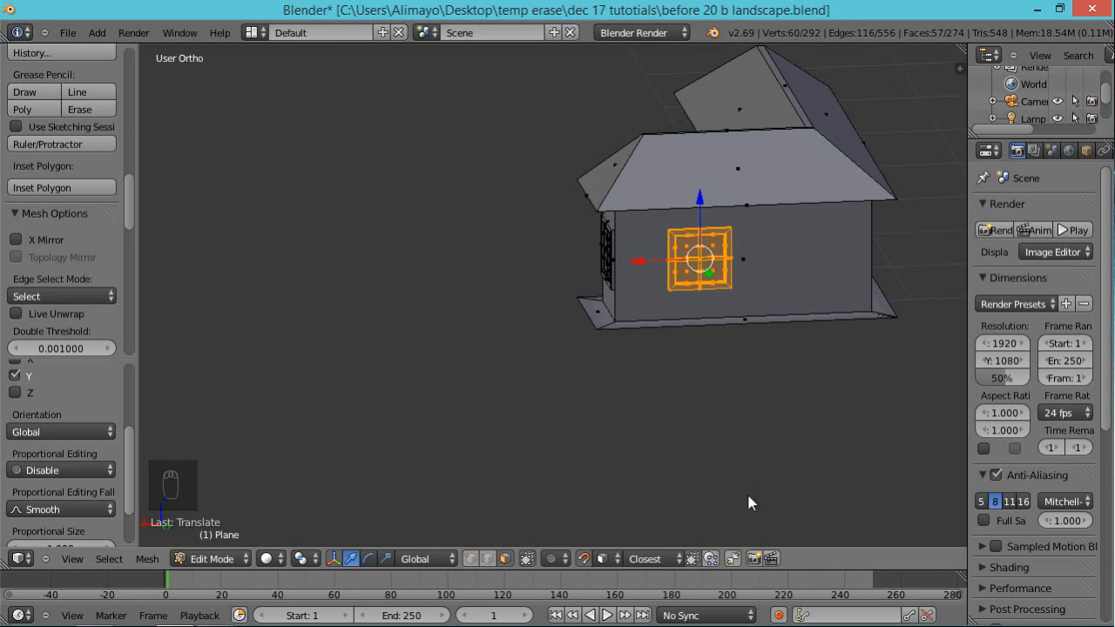
- Turn off snapping, duplicate the side-wall window and move the copy along global X to the other end of that wall
left_click(586, 559)
key("shift+d")
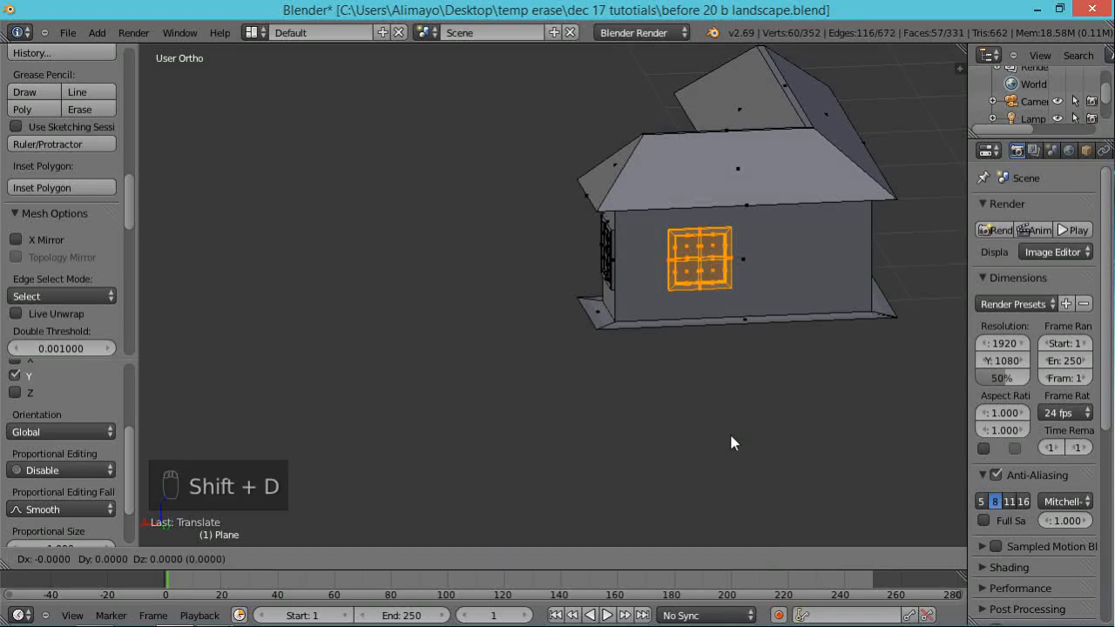
left_click(731, 436)
middle_click_drag(635, 391, 664, 288)
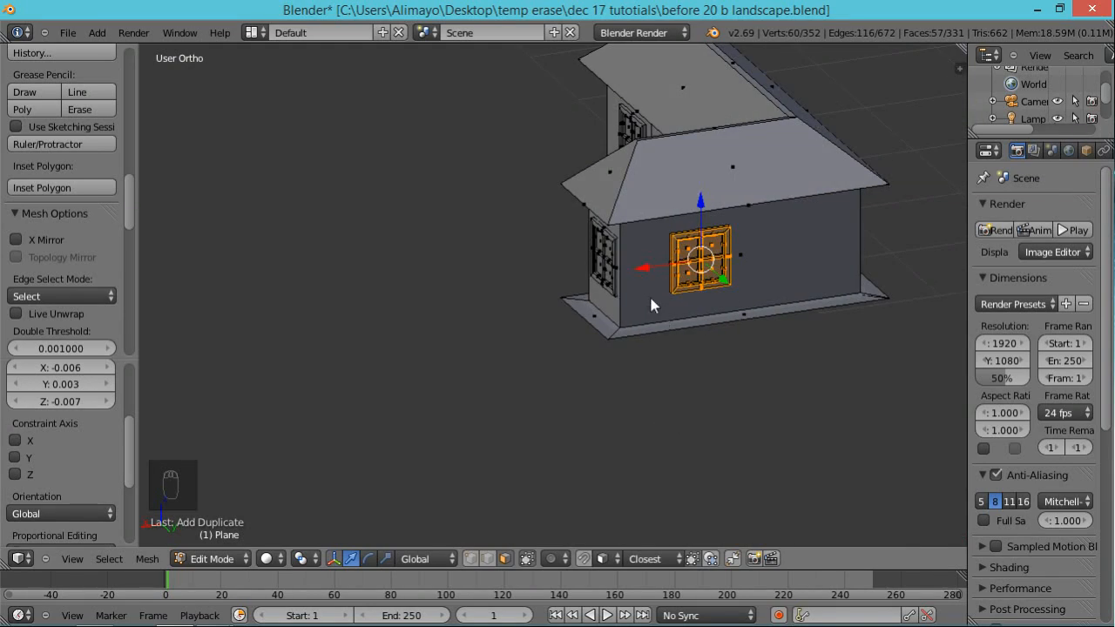
key("g")
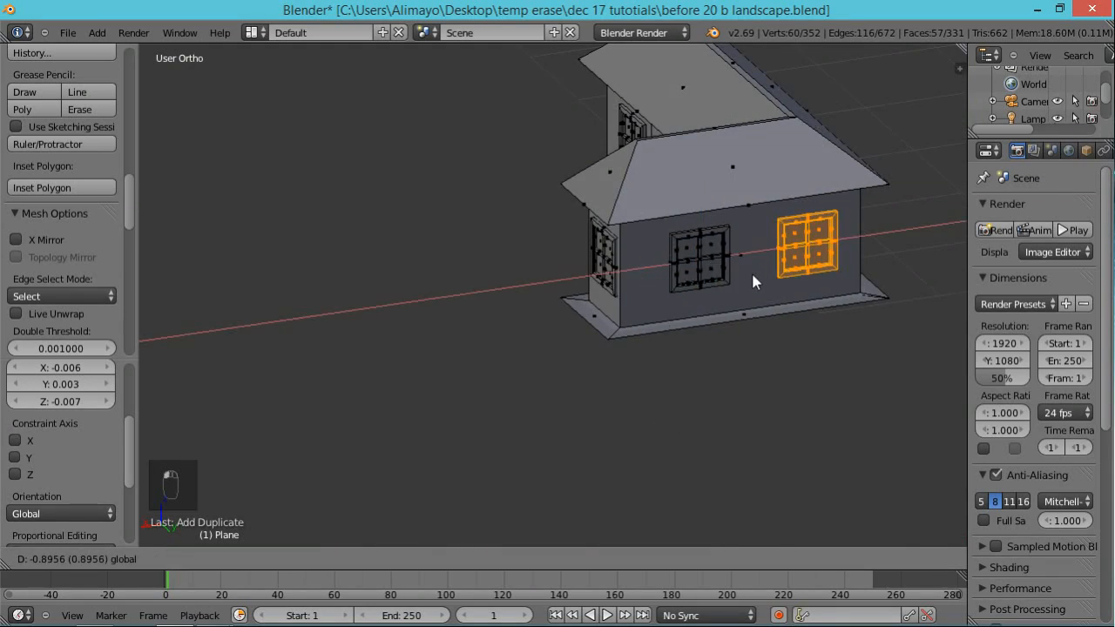
left_click(751, 270)
middle_click_drag(788, 348, 714, 383)
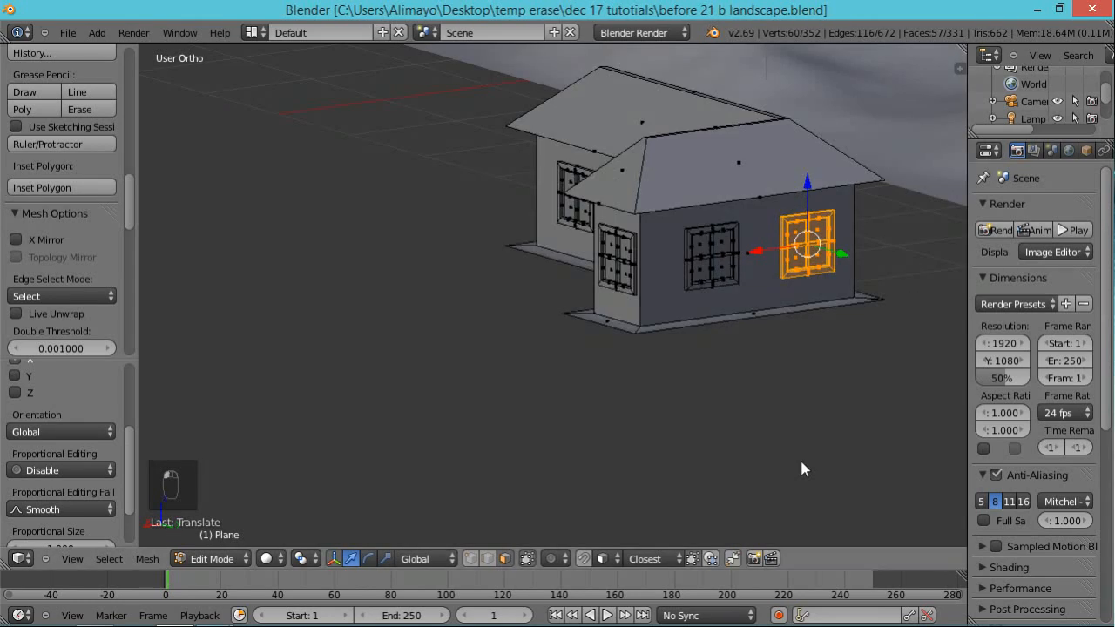
- Select the entire house mesh and move it along global Y and Z over the landscape terrain
middle_click_drag(658, 403, 781, 410)
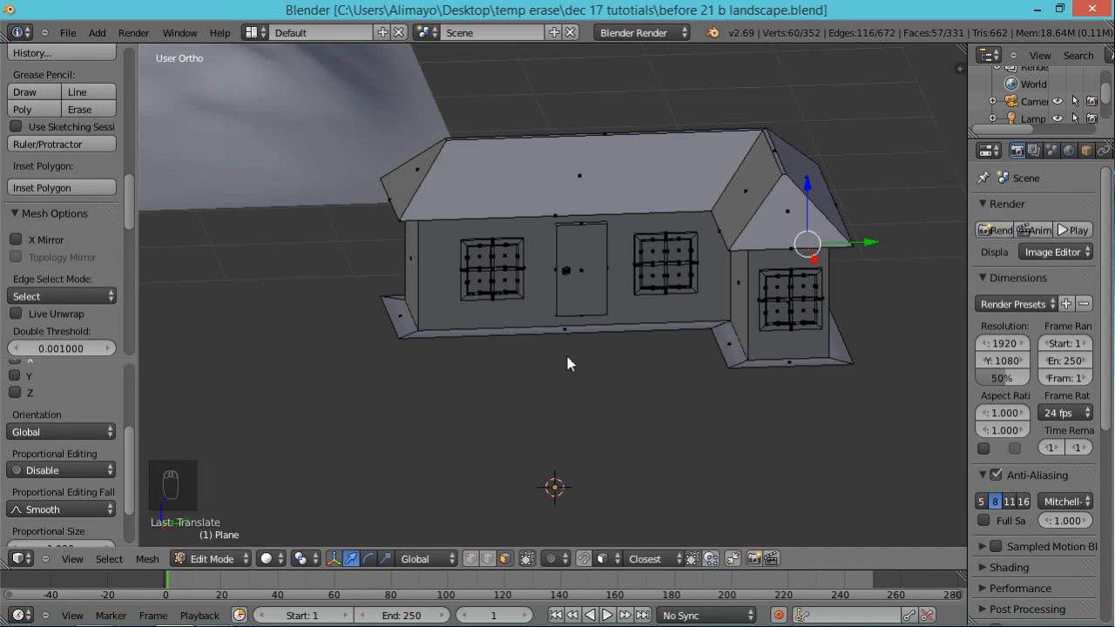
scroll(540, 378, "down", 6)
scroll(492, 358, "up", 2)
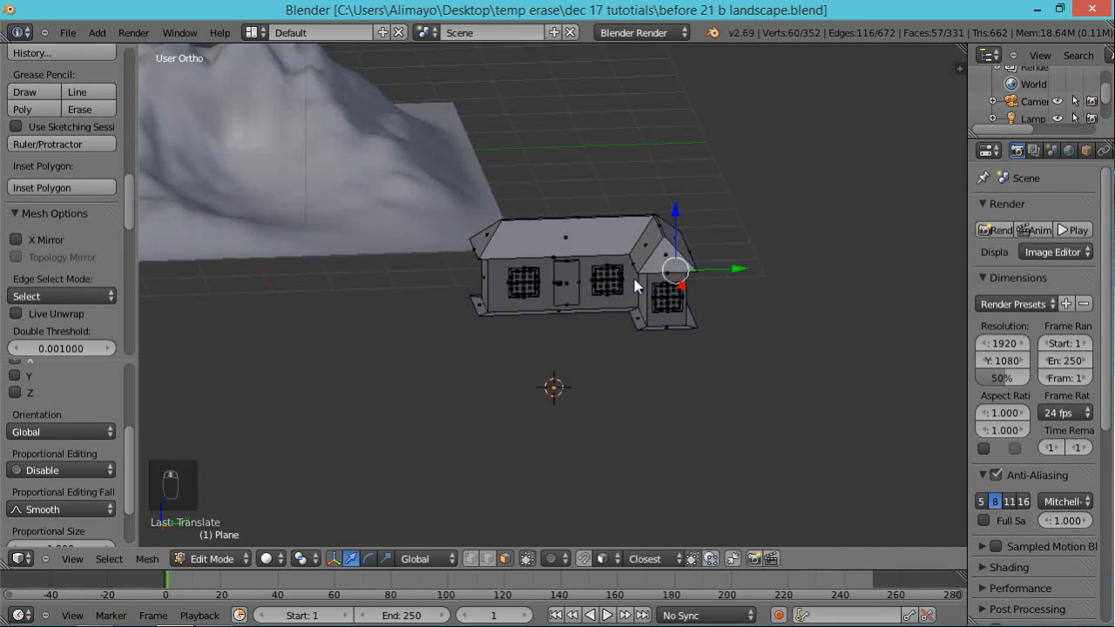
middle_click_drag(608, 351, 651, 396)
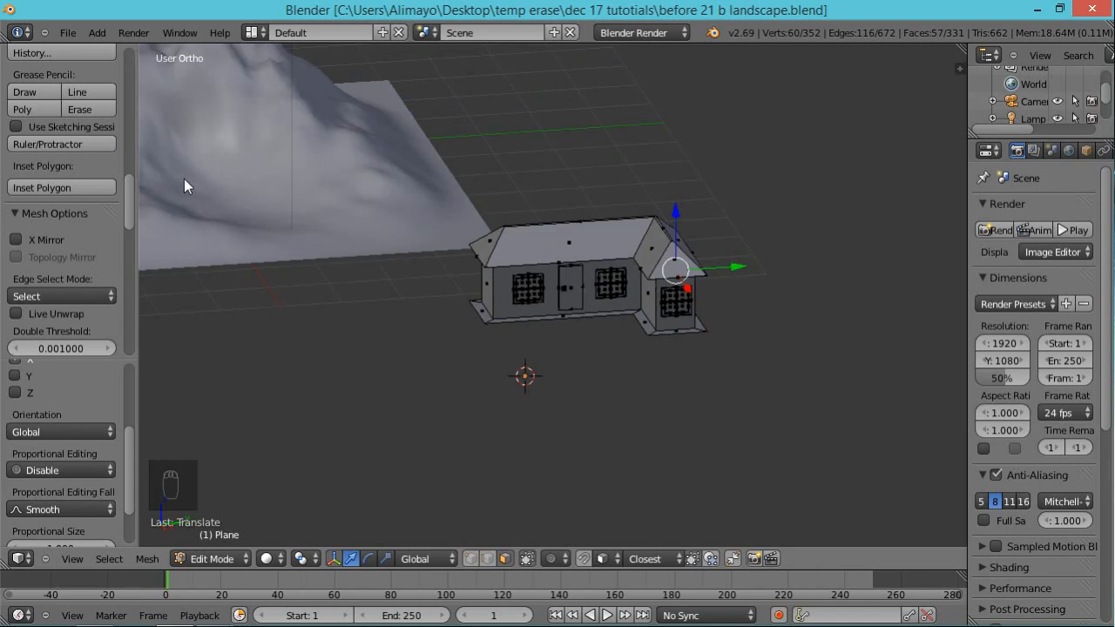
key("a")
key("a")
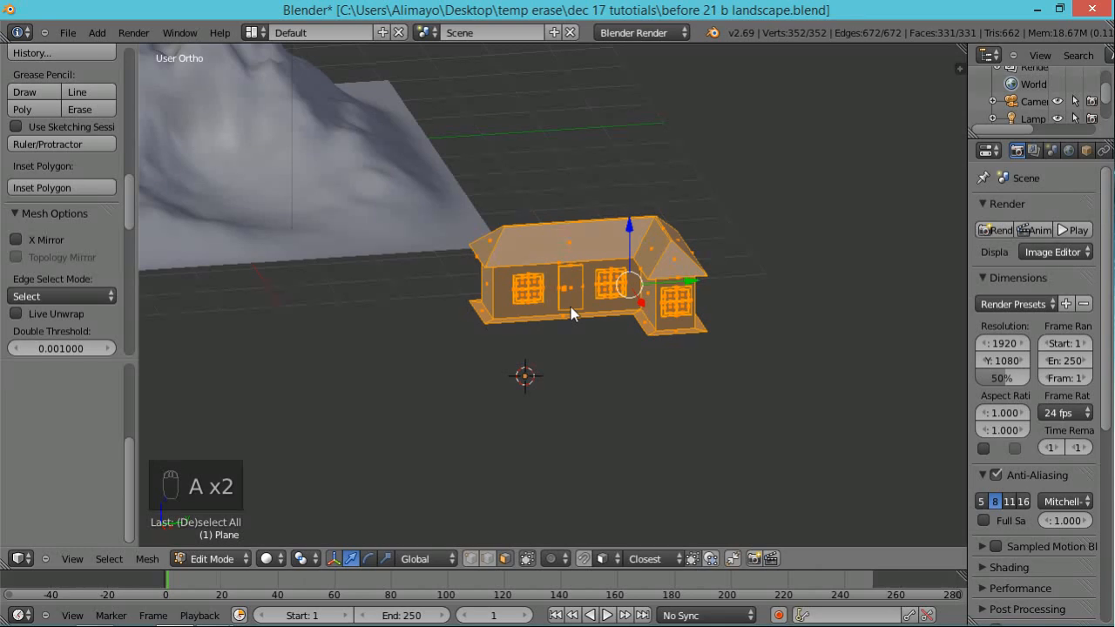
middle_click_drag(634, 354, 629, 375)
left_click_drag(694, 286, 364, 178)
middle_click_drag(510, 204, 357, 170)
left_click_drag(365, 95, 363, 78)
left_click_drag(424, 147, 408, 144)
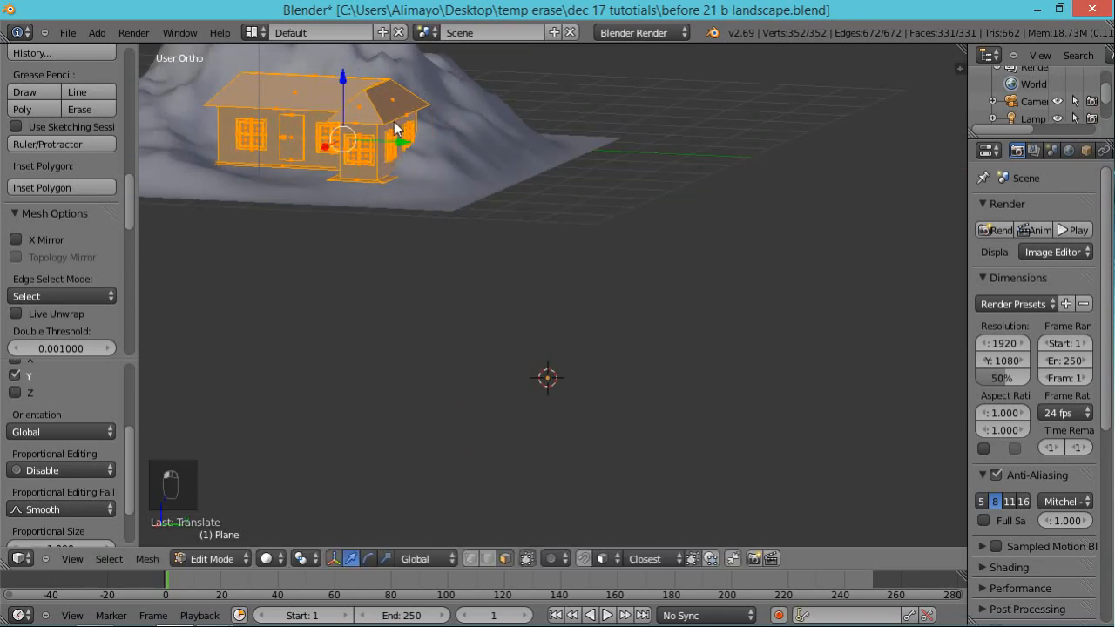
- Adjust the house's height along global Z and shift it along global X to set it against the mountain slope
left_click_drag(345, 80, 344, 65)
middle_click_drag(466, 169, 360, 231)
left_click_drag(303, 141, 283, 150)
left_click_drag(325, 78, 330, 86)
middle_click_drag(347, 201, 495, 156)
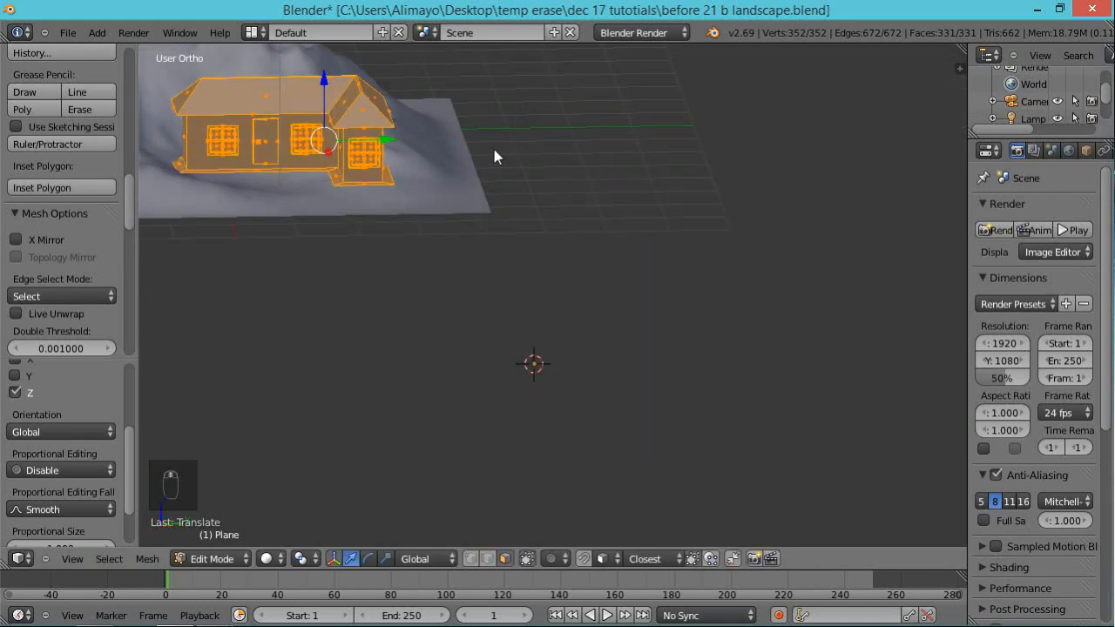
left_click_drag(329, 100, 332, 67)
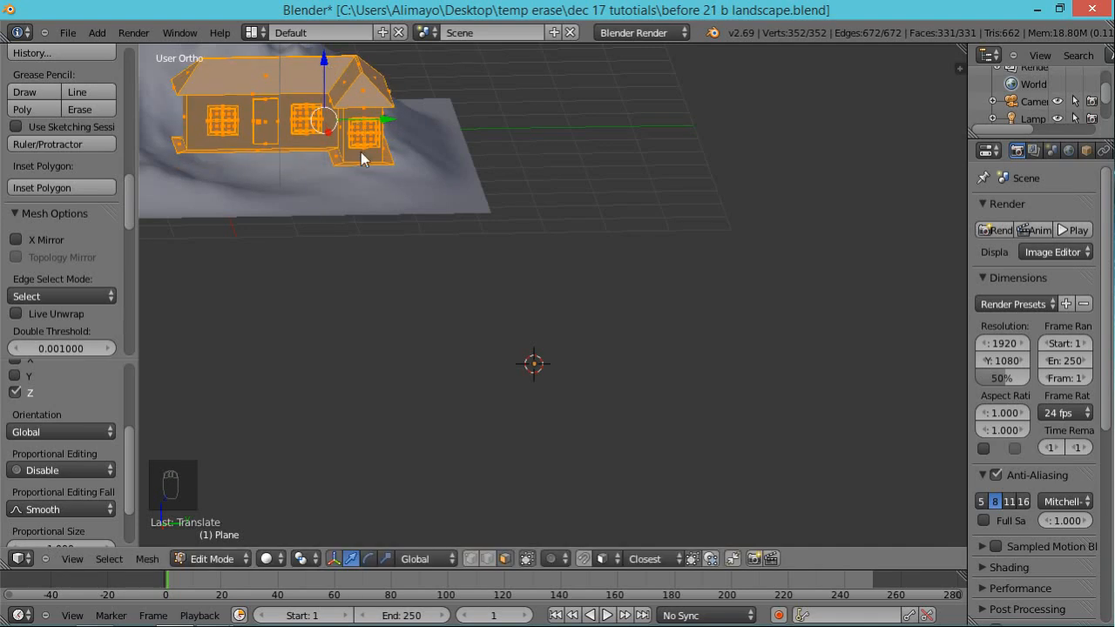
middle_click_drag(332, 66, 177, 330)
middle_click_drag(251, 148, 230, 242)
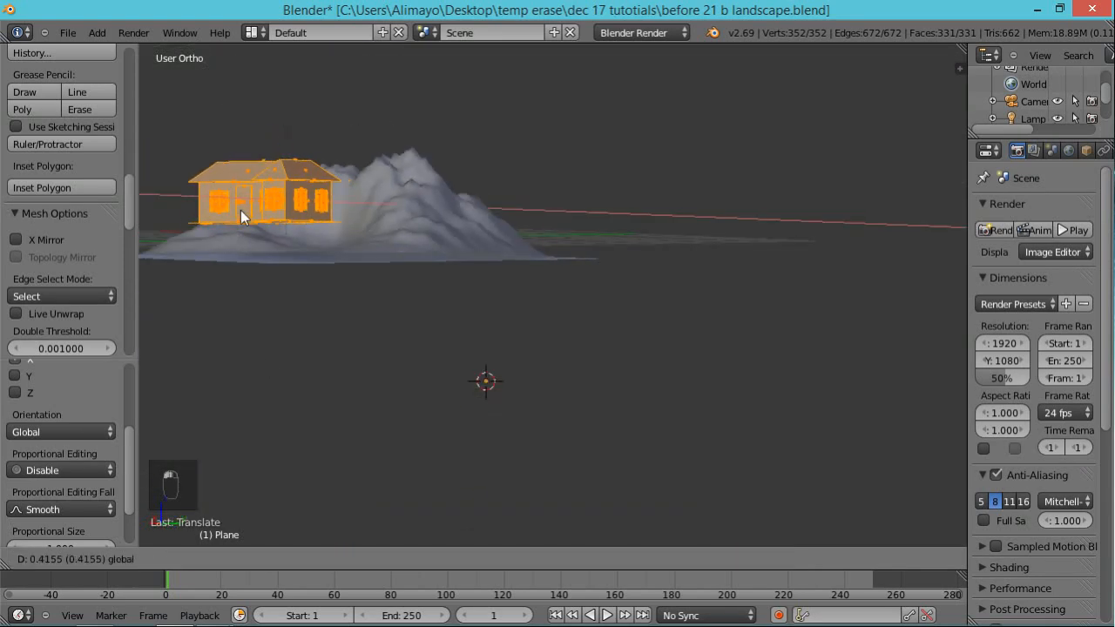
- Select only the two underside faces of the house base and extrude them down about 0.376 along global Z
middle_click_drag(249, 296, 563, 370)
scroll(564, 370, "up", 2)
key("a")
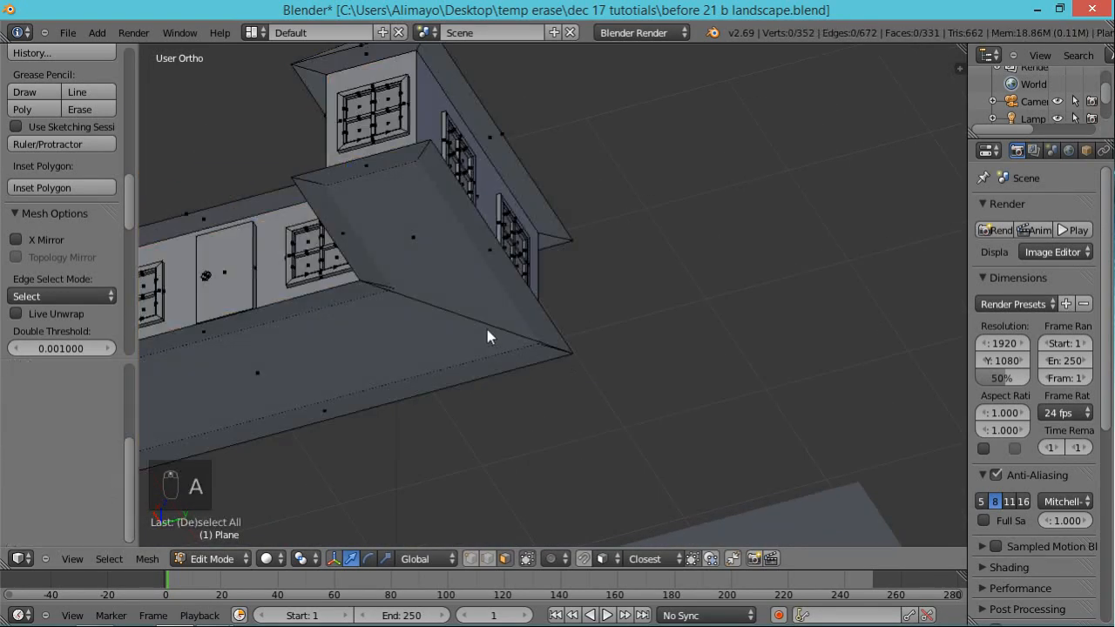
middle_click_drag(488, 334, 473, 324)
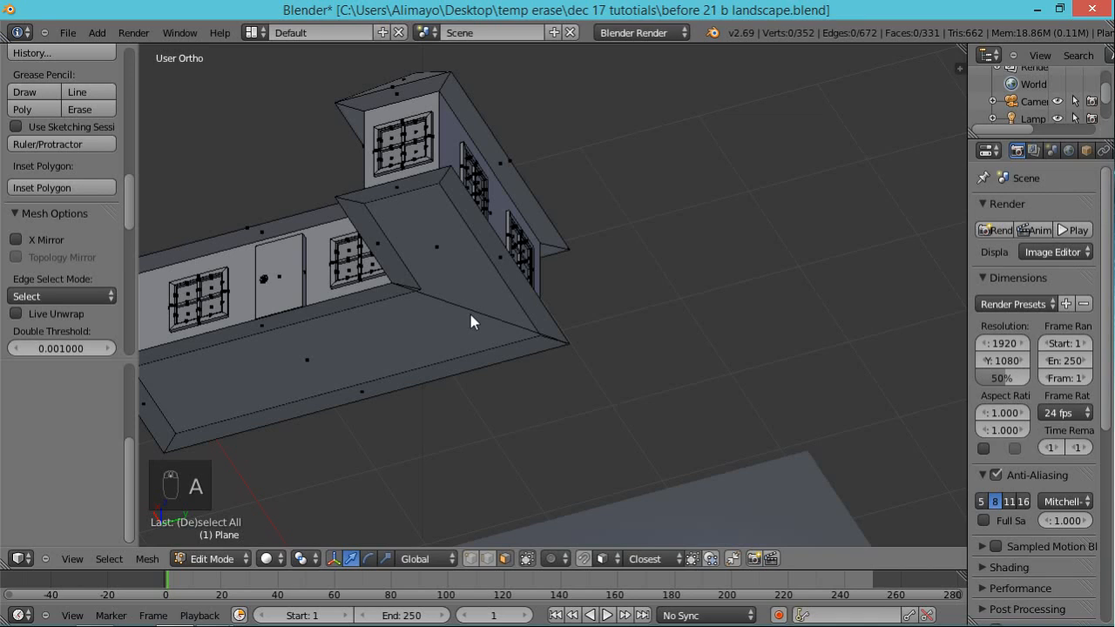
key("c")
left_click(470, 322)
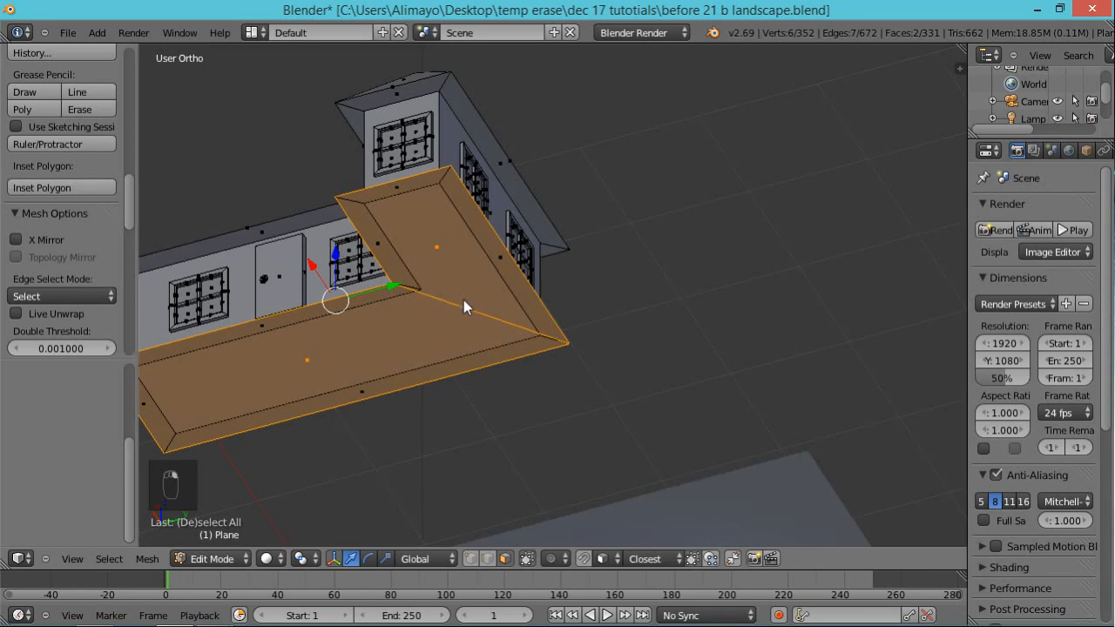
middle_click_drag(438, 302, 486, 411)
key("e")
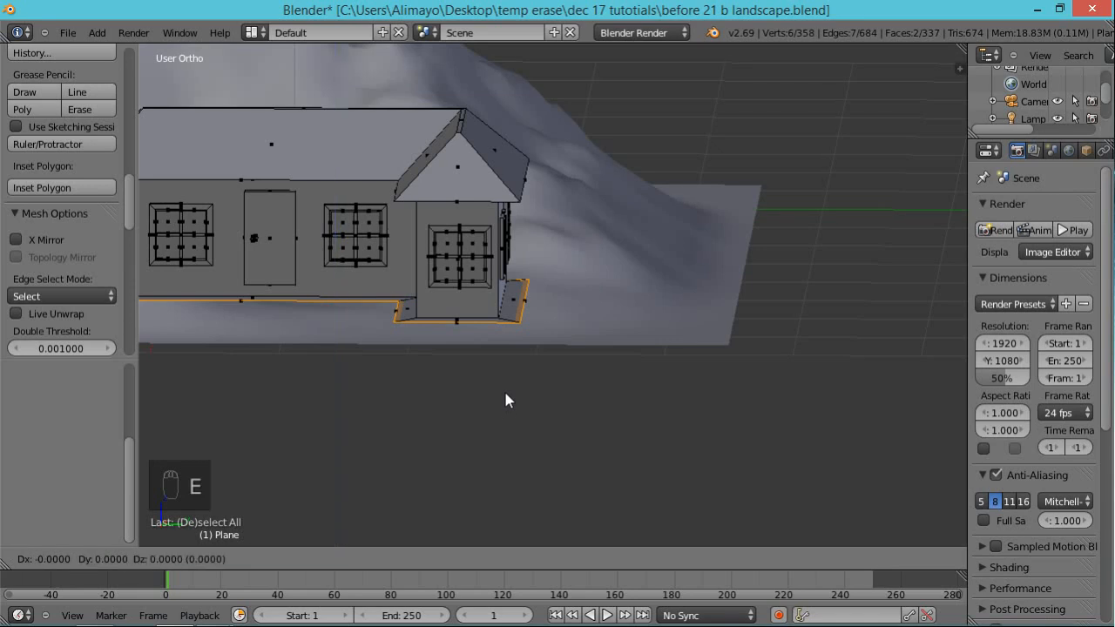
middle_click(542, 452)
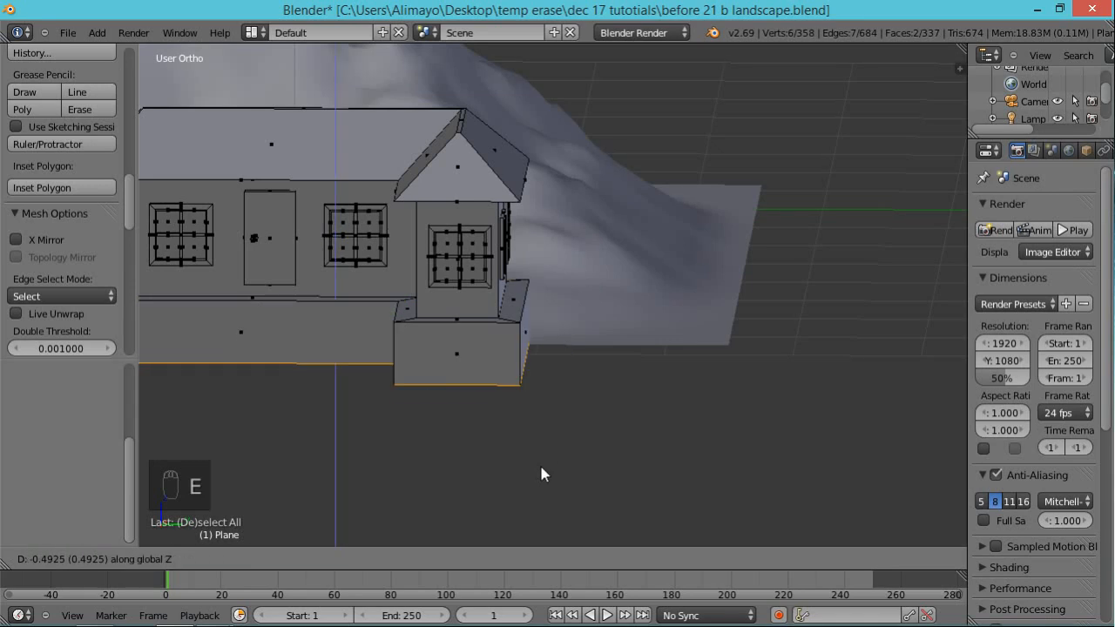
left_click(539, 453)
- Select all geometry of the house, including the door, knob and windows
middle_click_drag(609, 477, 529, 474)
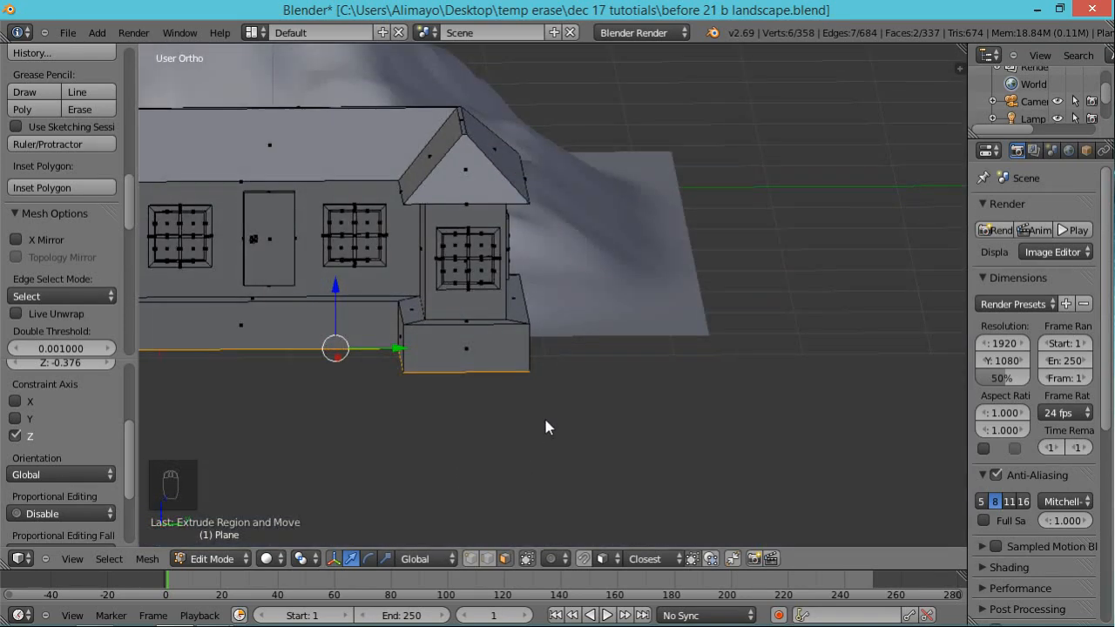
key("ctrl+l")
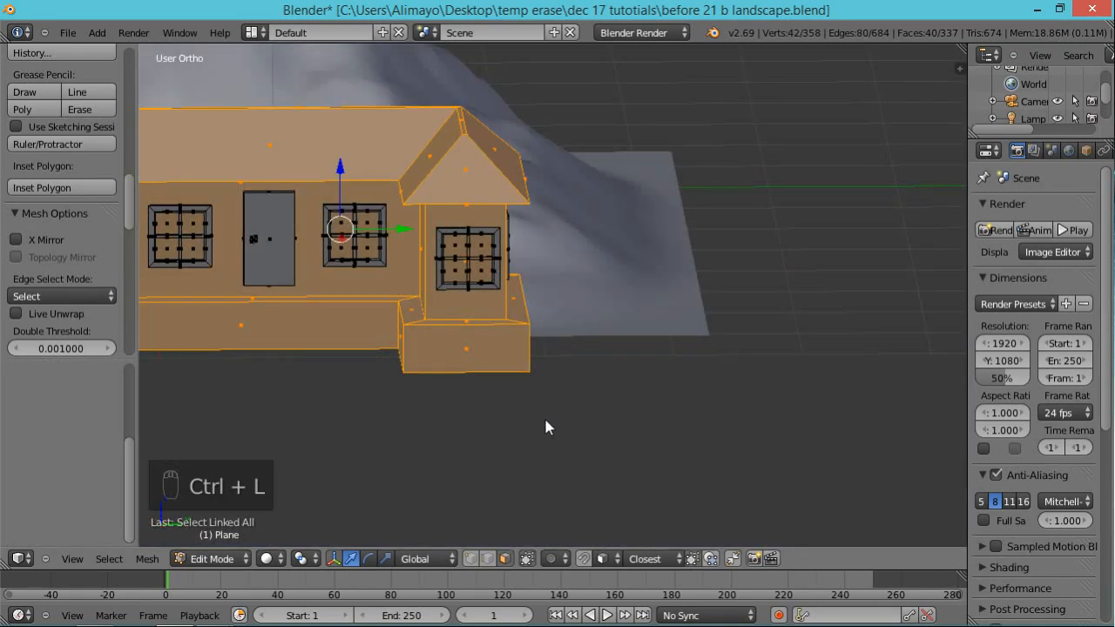
middle_click_drag(561, 401, 413, 422)
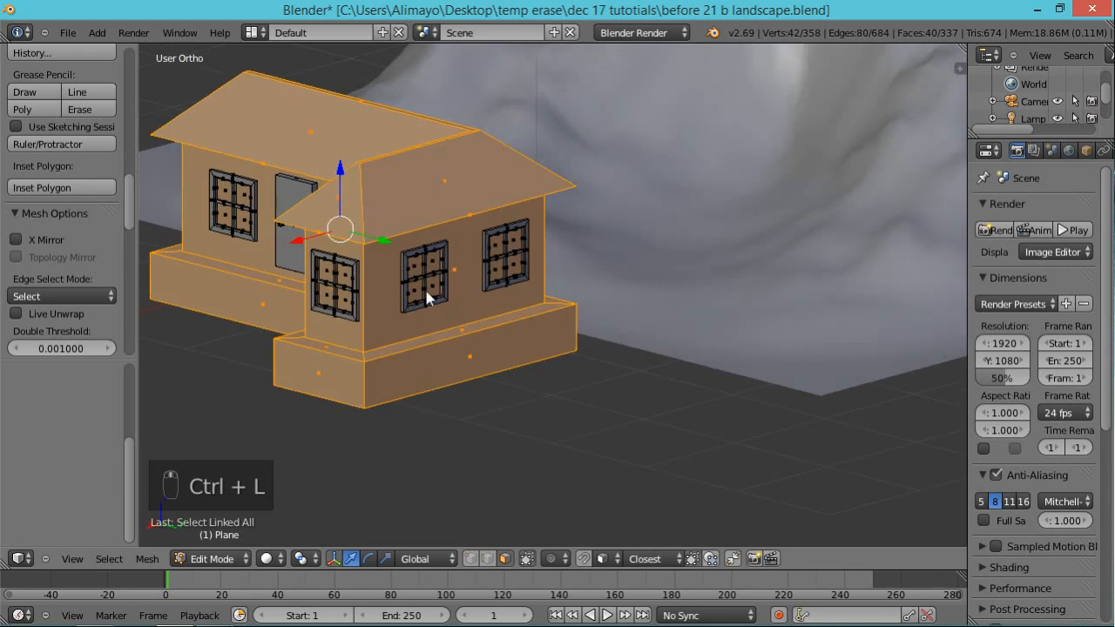
middle_click_drag(469, 303, 436, 267)
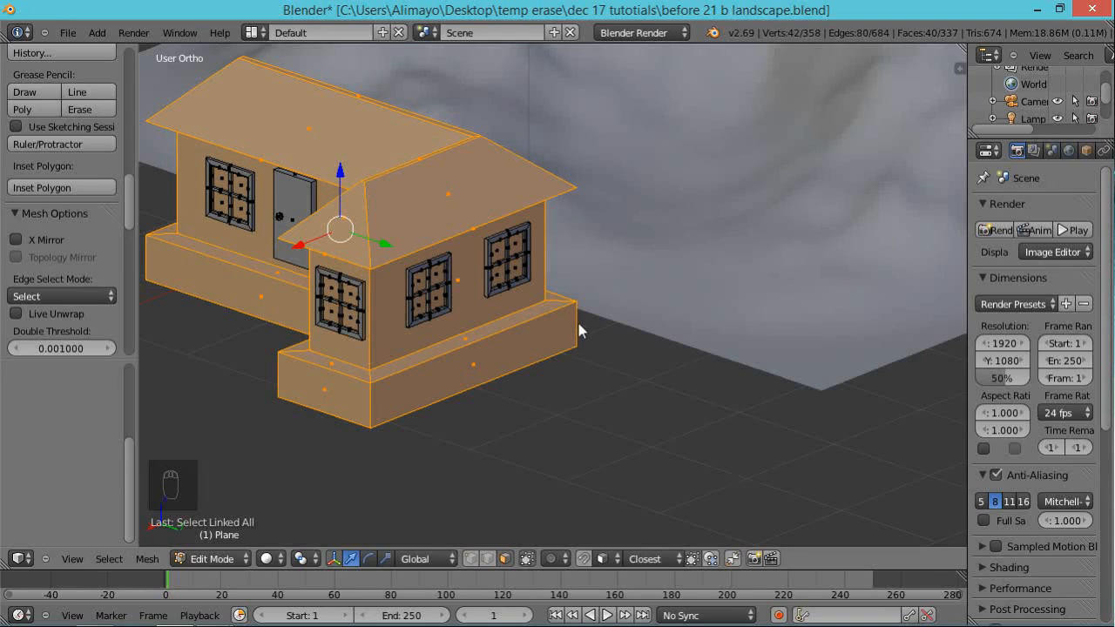
key("a")
key("a")
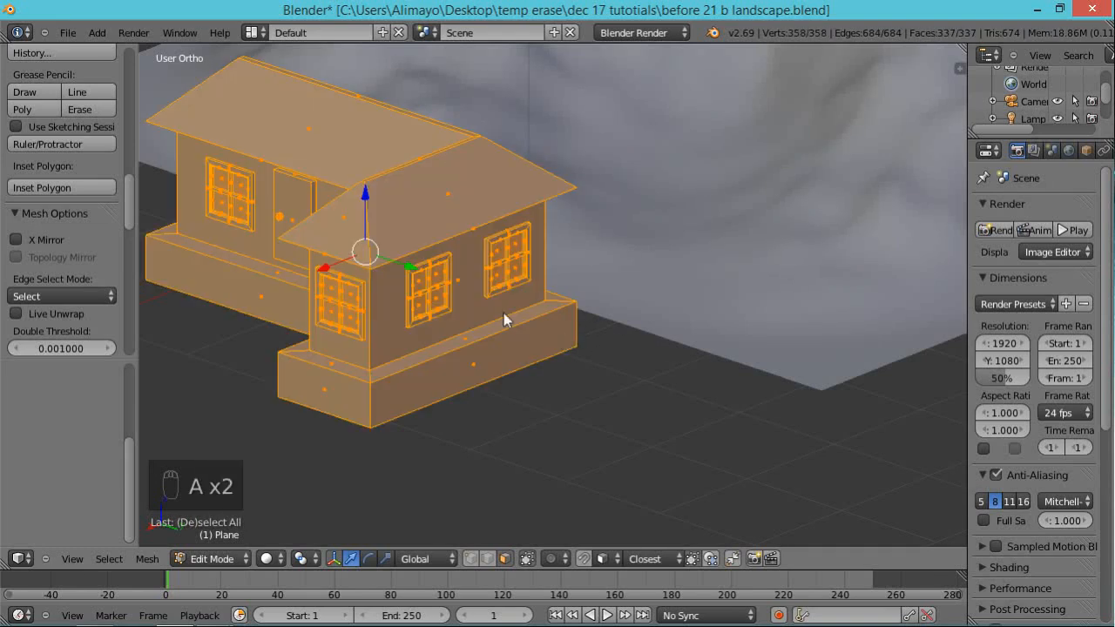
- Move the house along global X into the hillside and lower it along global Z so its foundation sinks into the terrain
middle_click_drag(508, 316, 322, 263)
left_click_drag(318, 263, 732, 155)
scroll(568, 287, "down", 3)
middle_click_drag(602, 277, 809, 250)
left_click_drag(691, 144, 690, 186)
- Fine-tune the house's placement on the terrain with small moves along global X, Y and Z
middle_click_drag(714, 199, 570, 277)
left_click_drag(666, 248, 688, 240)
left_click_drag(767, 244, 741, 236)
middle_click_drag(646, 280, 676, 275)
left_click_drag(683, 167, 680, 170)
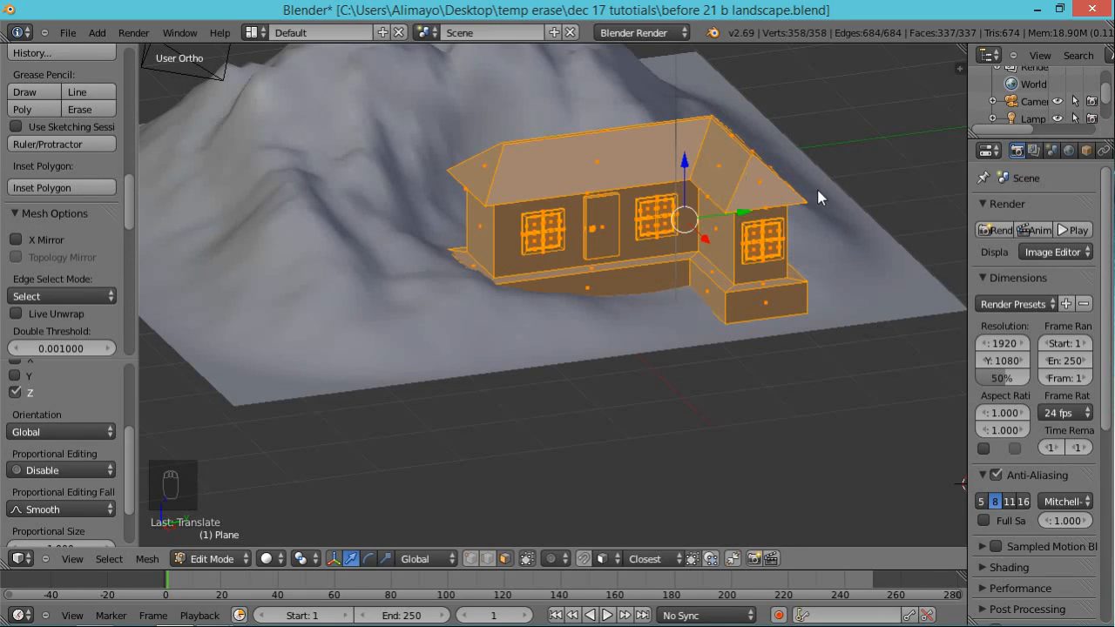
middle_click_drag(849, 233, 736, 236)
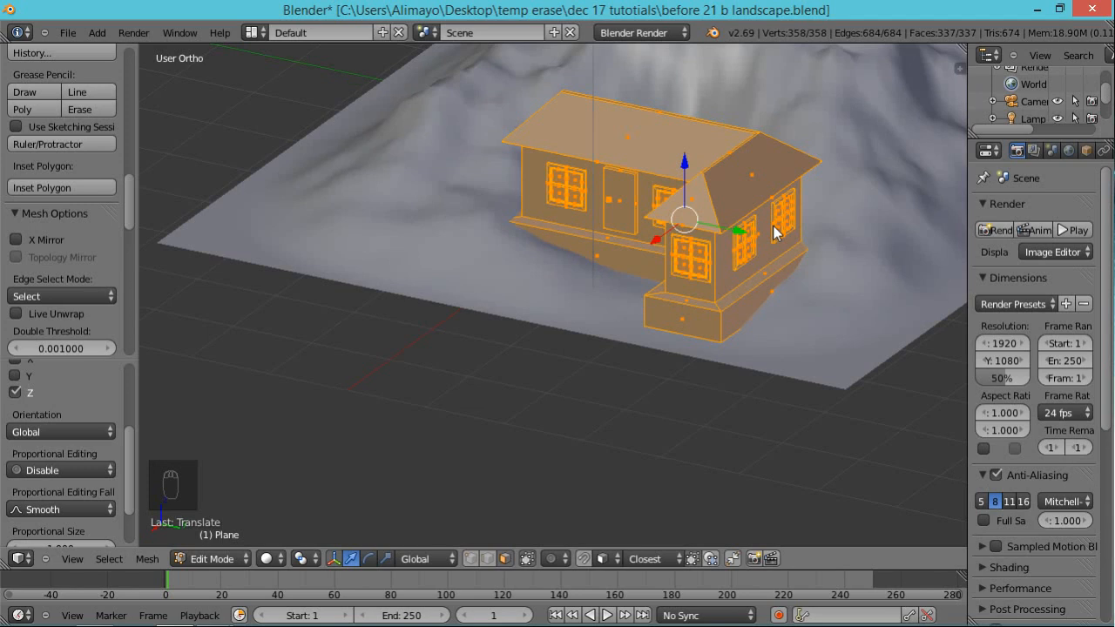
- Leave Edit Mode on the house and place the 3D cursor just off the landscape's front edge, before the house
middle_click_drag(681, 302, 936, 490)
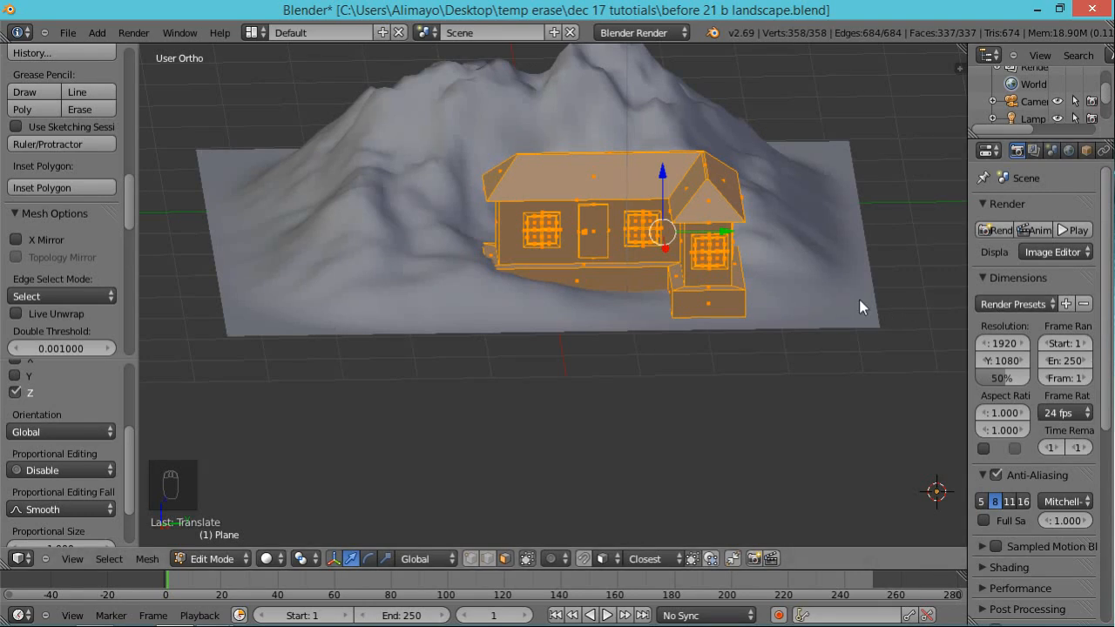
middle_click_drag(796, 257, 742, 273)
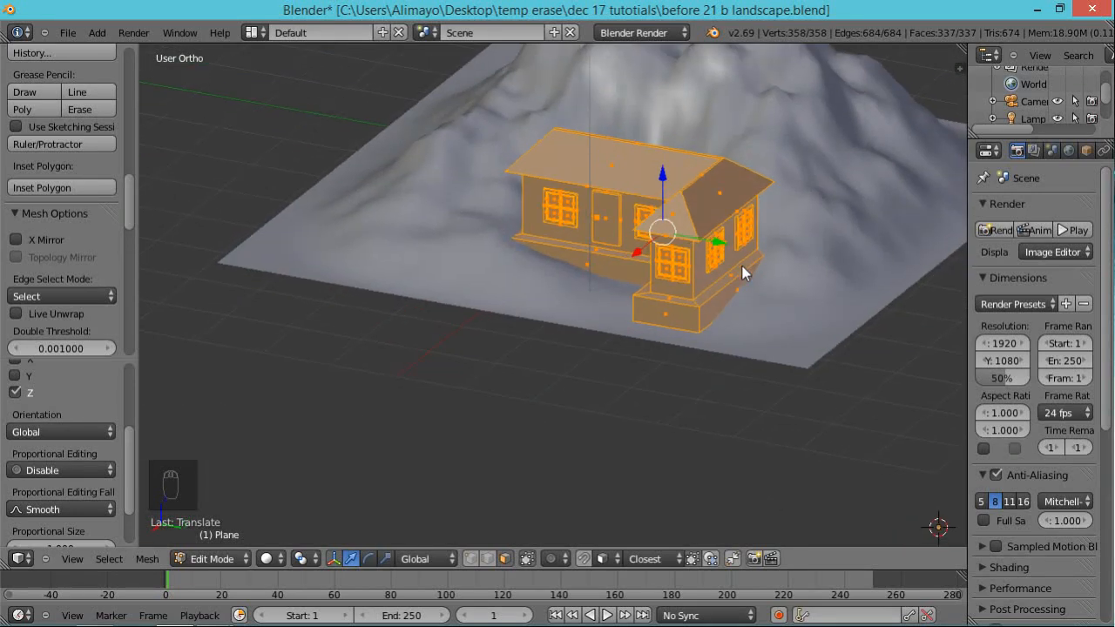
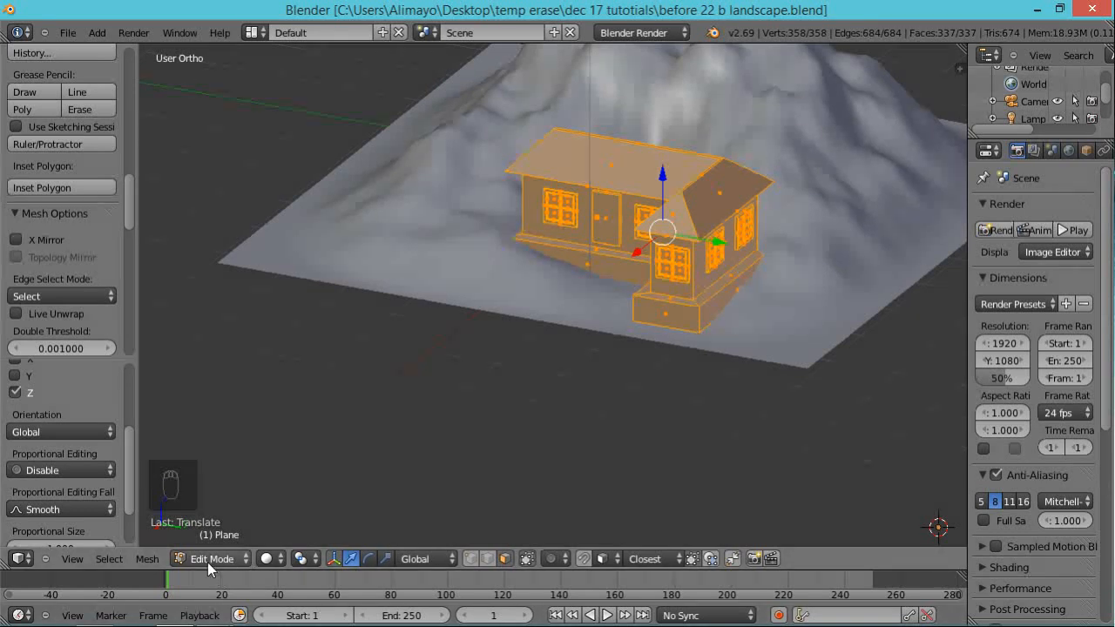
key("Tab")
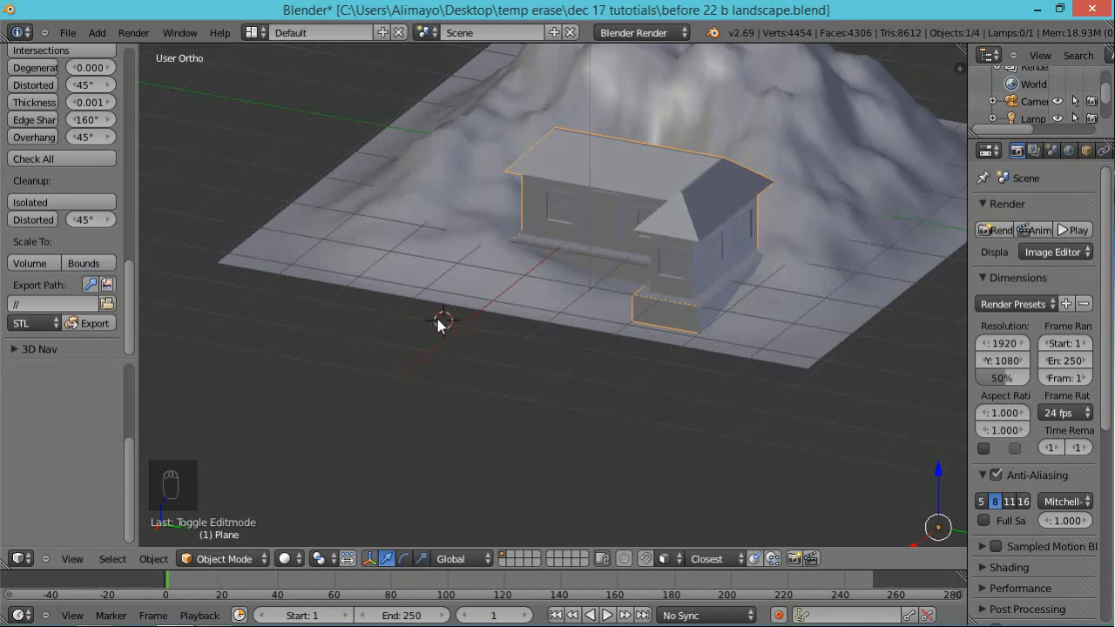
middle_click_drag(457, 389, 553, 346)
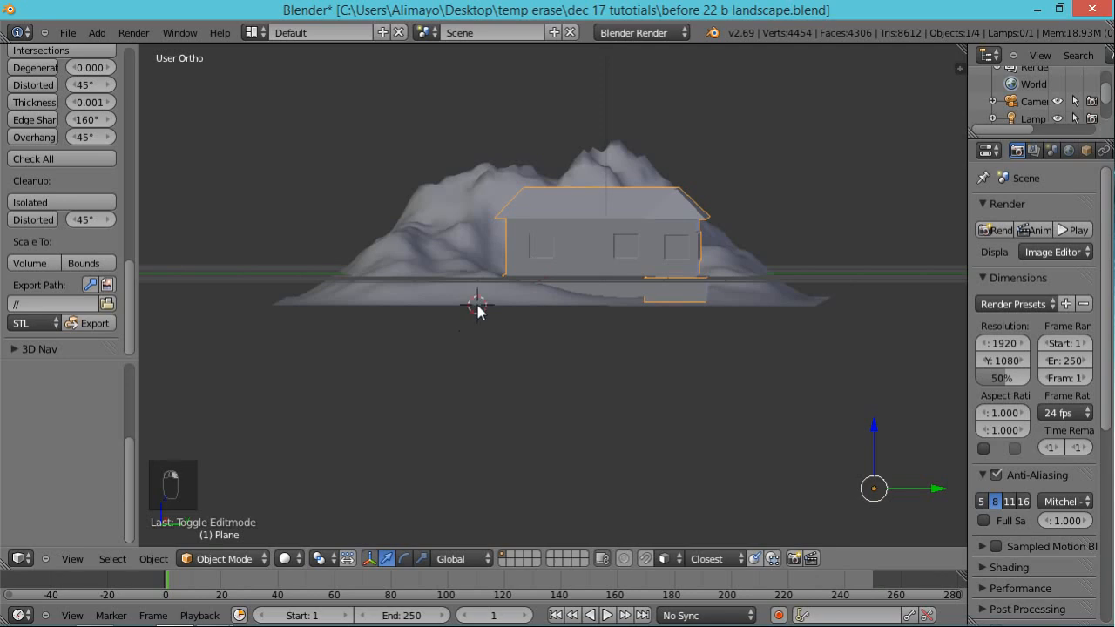
middle_click_drag(492, 330, 613, 482)
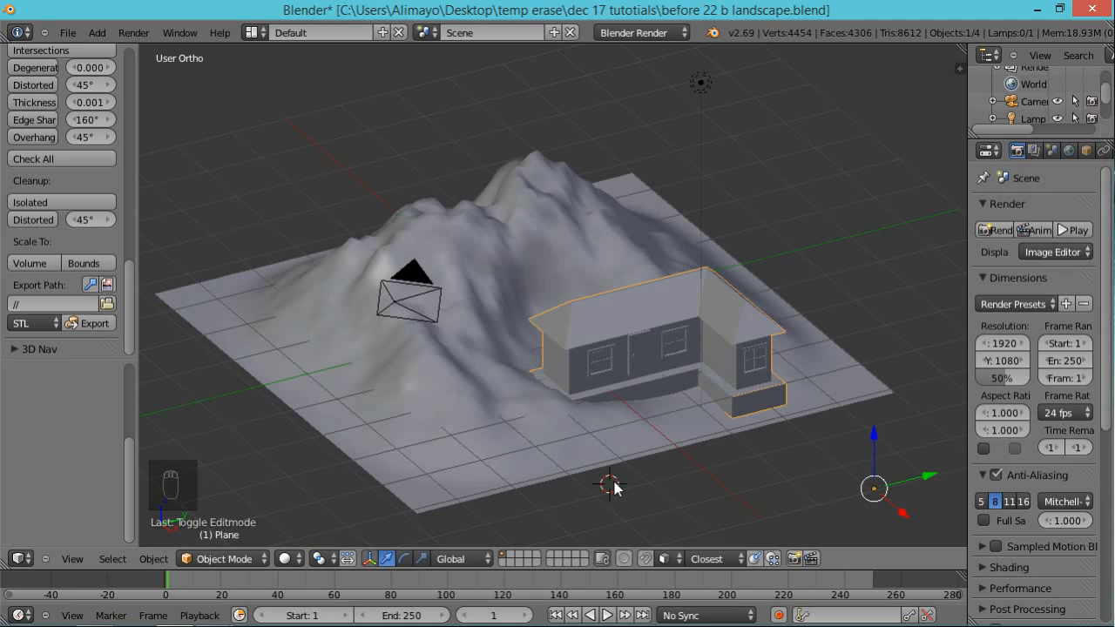
key("shift+a")
mouse_move(614, 484)
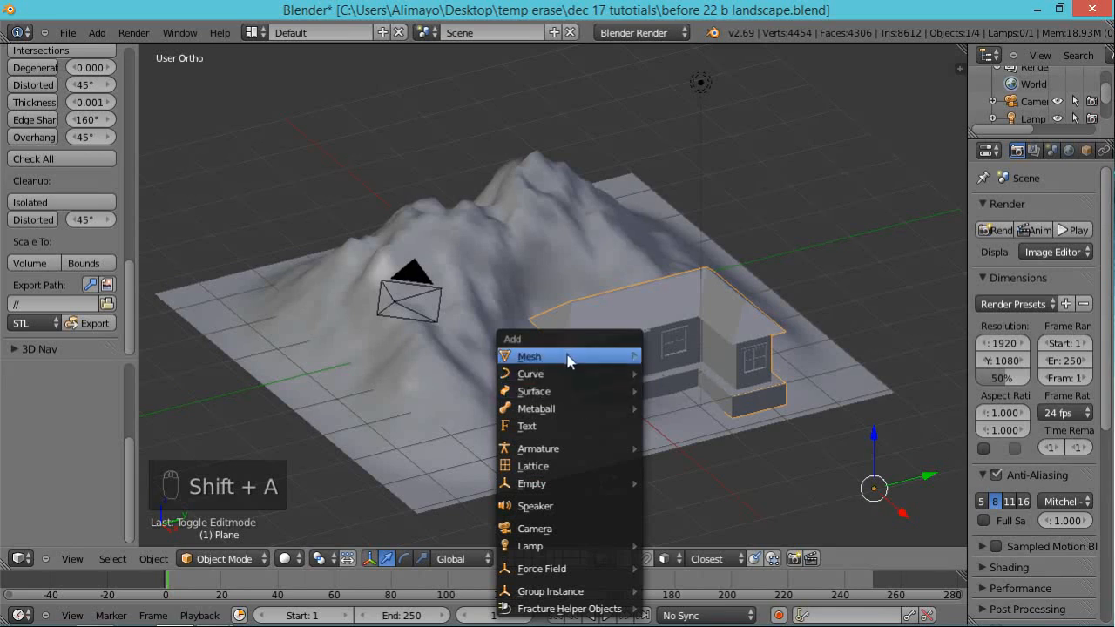
mouse_move(573, 362)
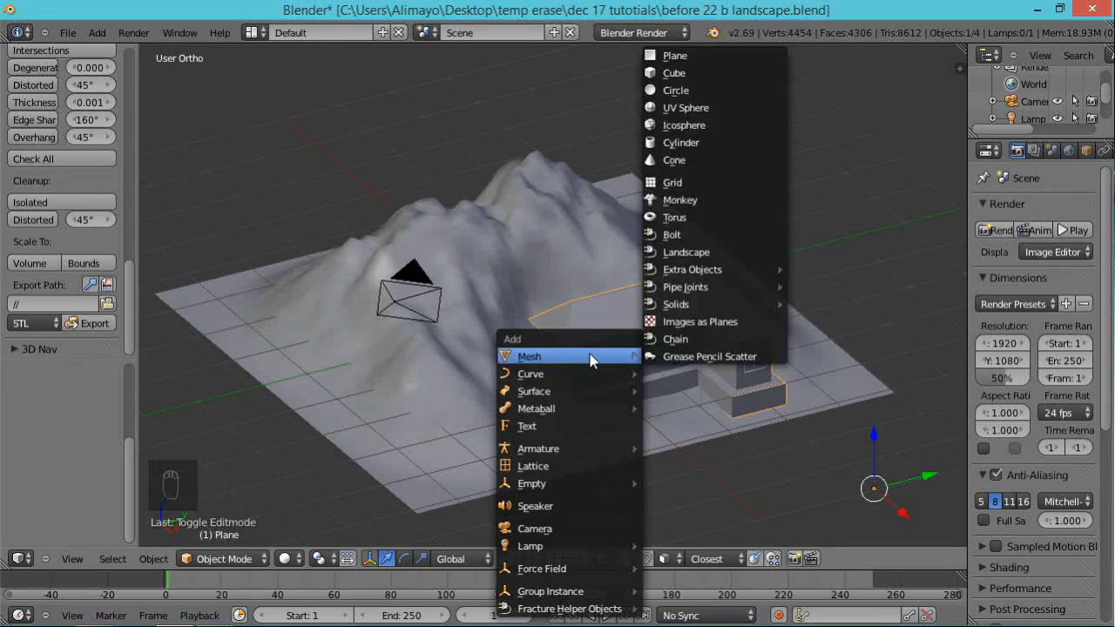
key("Escape")
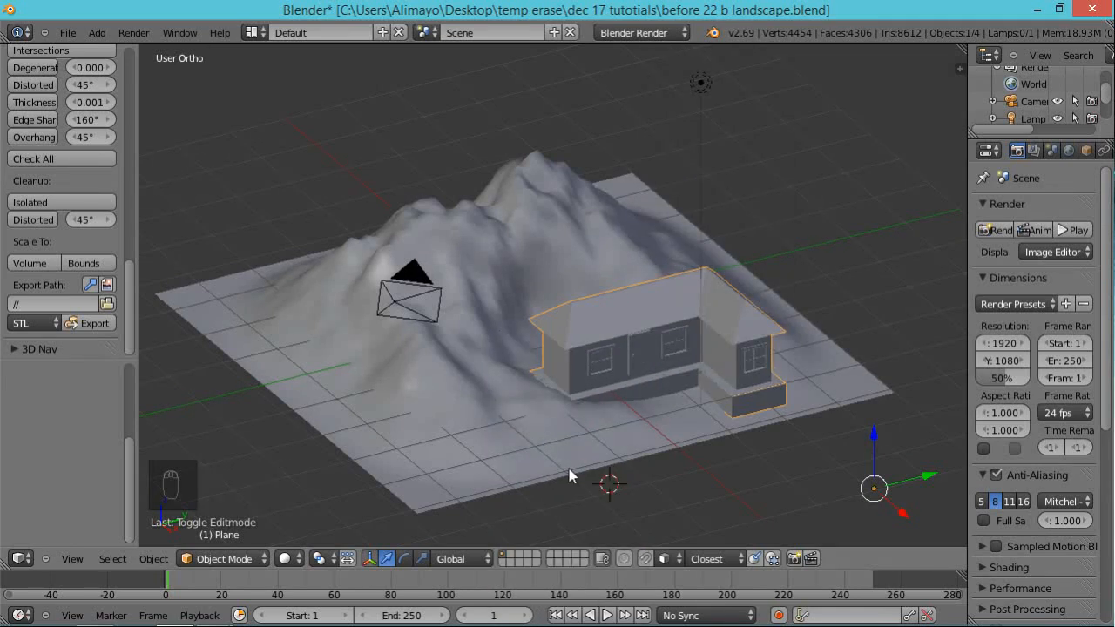
- Add a plane at the 3D cursor and scale it in Edit Mode to about 0.175
key("shift+a")
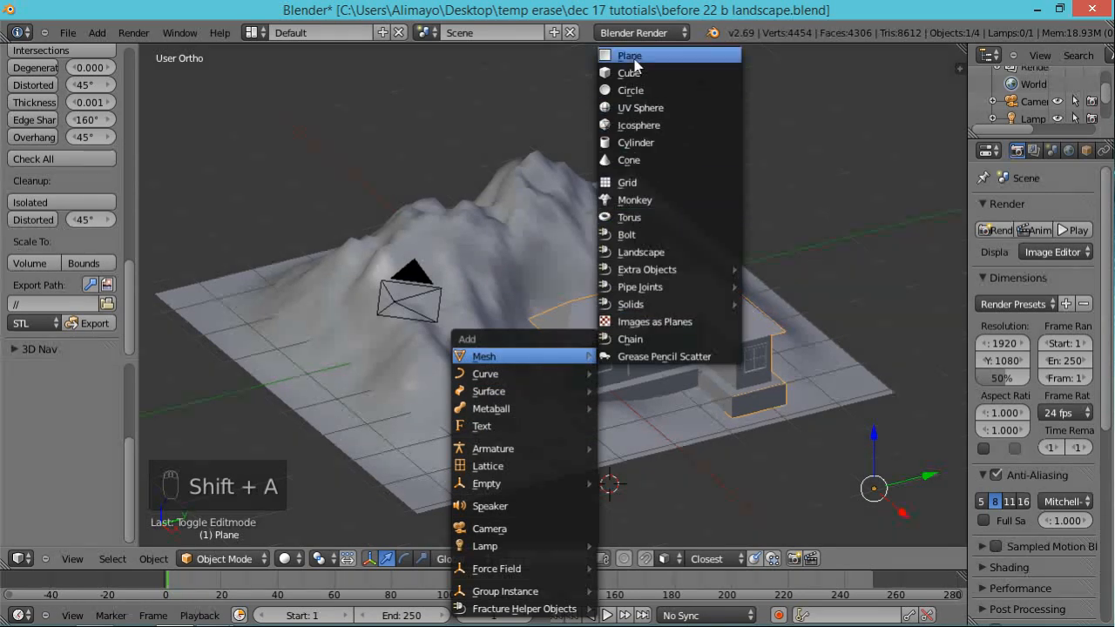
left_click(634, 60)
key("Tab")
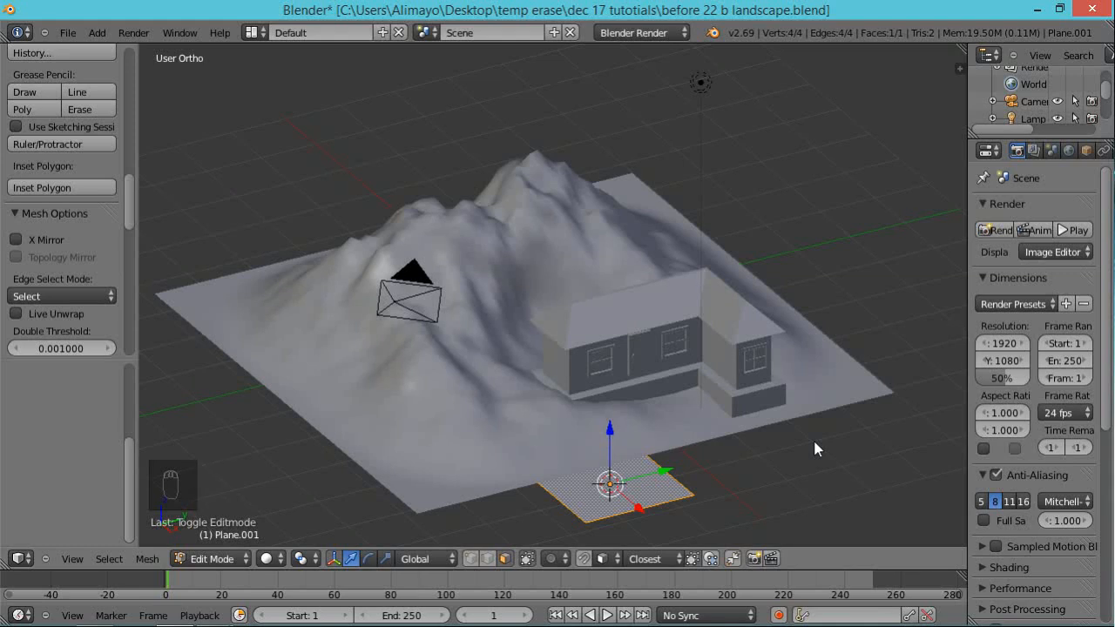
key("s")
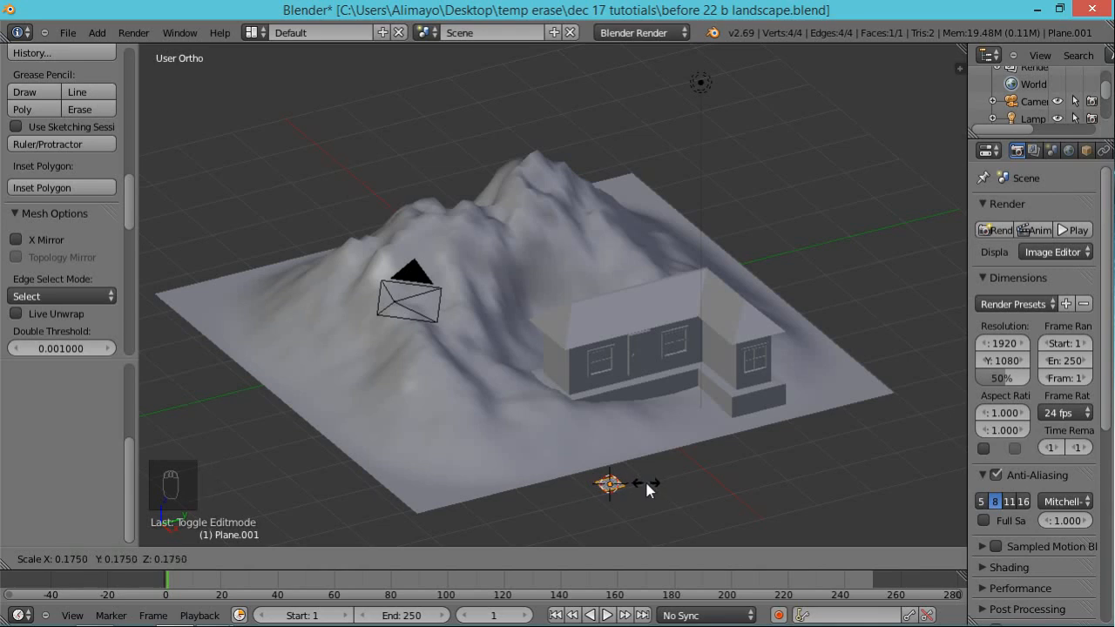
left_click(642, 481)
- Extrude the small plane upward along Z by about 1.558 to form a tall post
scroll(653, 470, "up", 2)
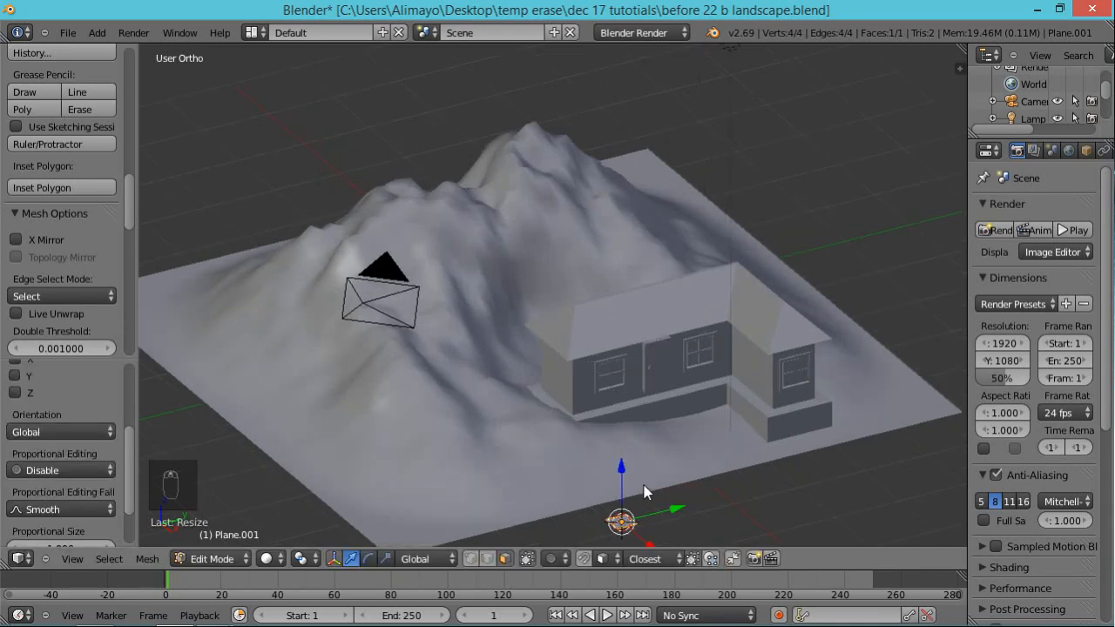
scroll(662, 460, "up", 3)
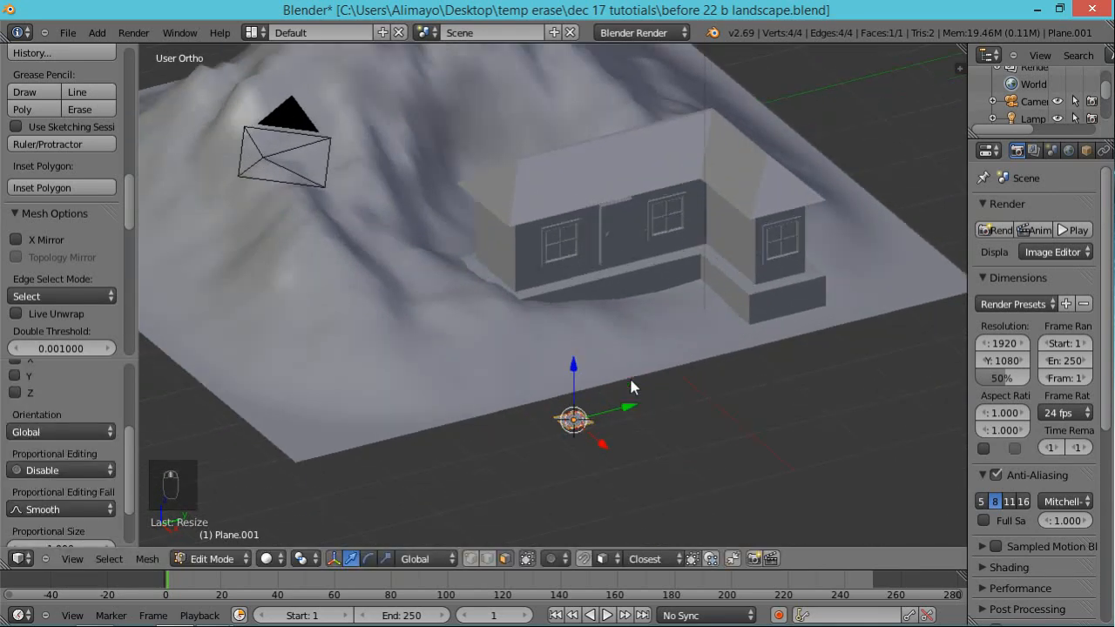
middle_click_drag(691, 447, 633, 317, "shift")
scroll(636, 340, "up", 5)
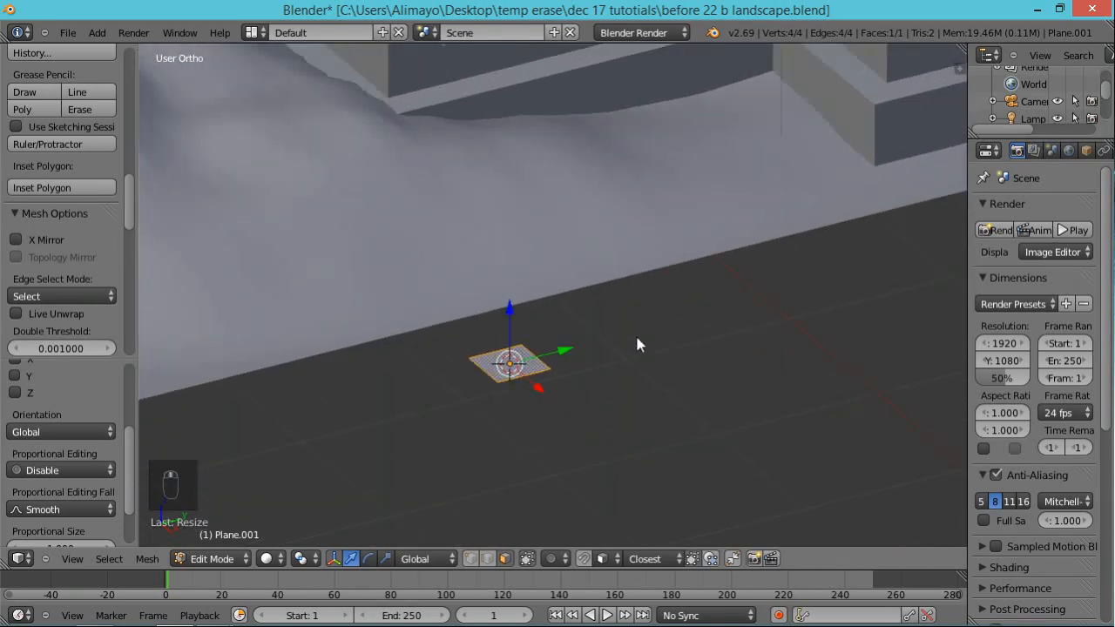
scroll(637, 381, "down", 3)
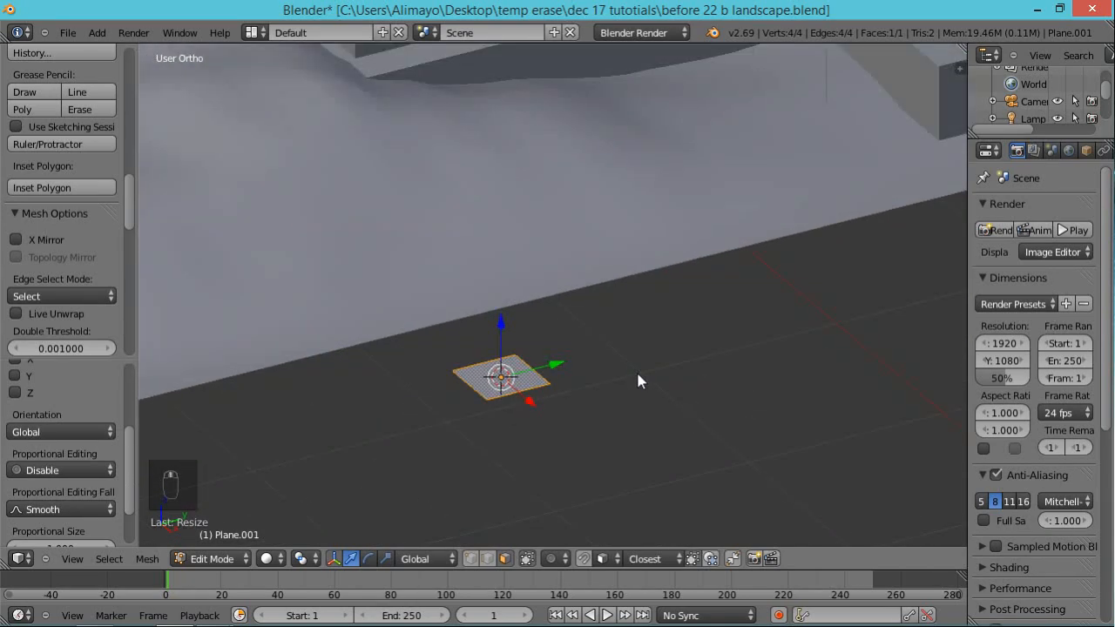
key("e")
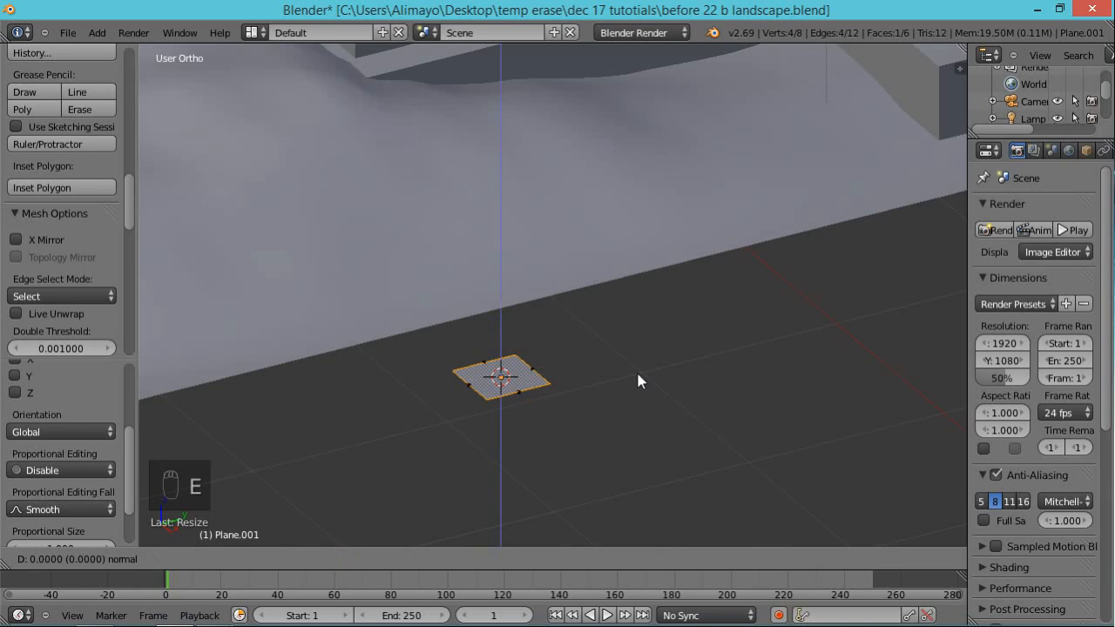
key("z")
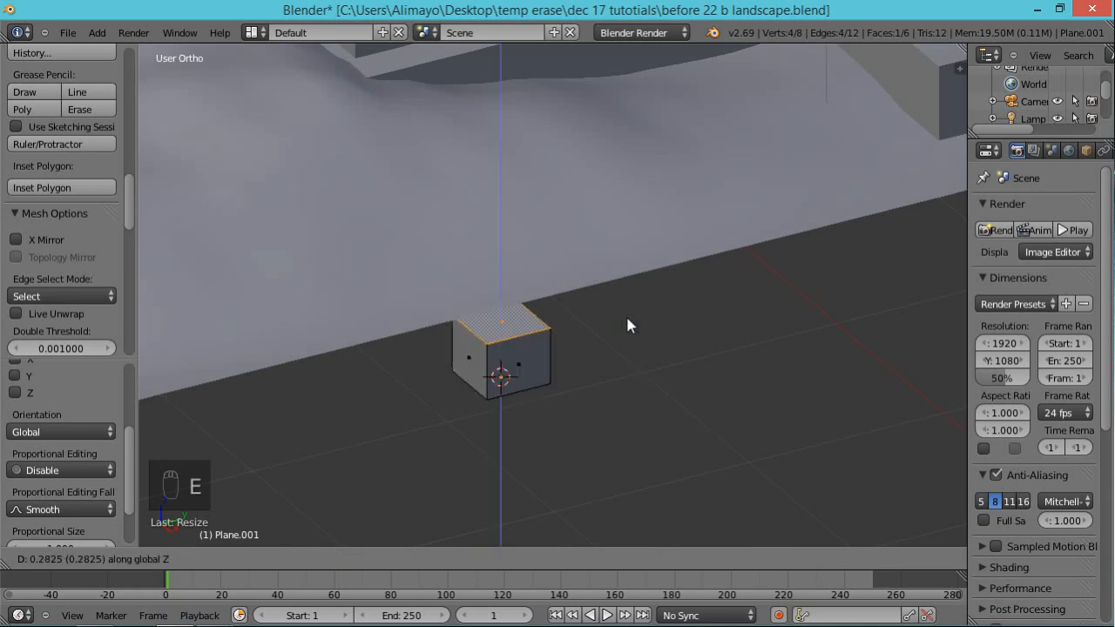
left_click(641, 71)
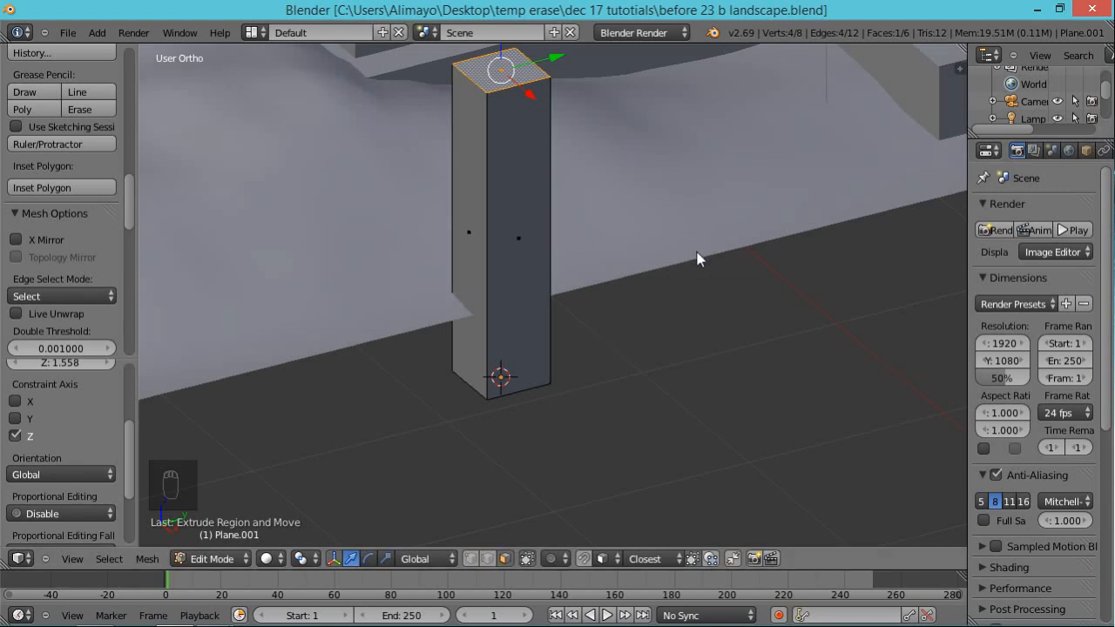
- Select the whole post, scale it up to about twice its size, and thin it with Shrink/Fatten
scroll(688, 249, "down", 3)
middle_click_drag(691, 262, 659, 224)
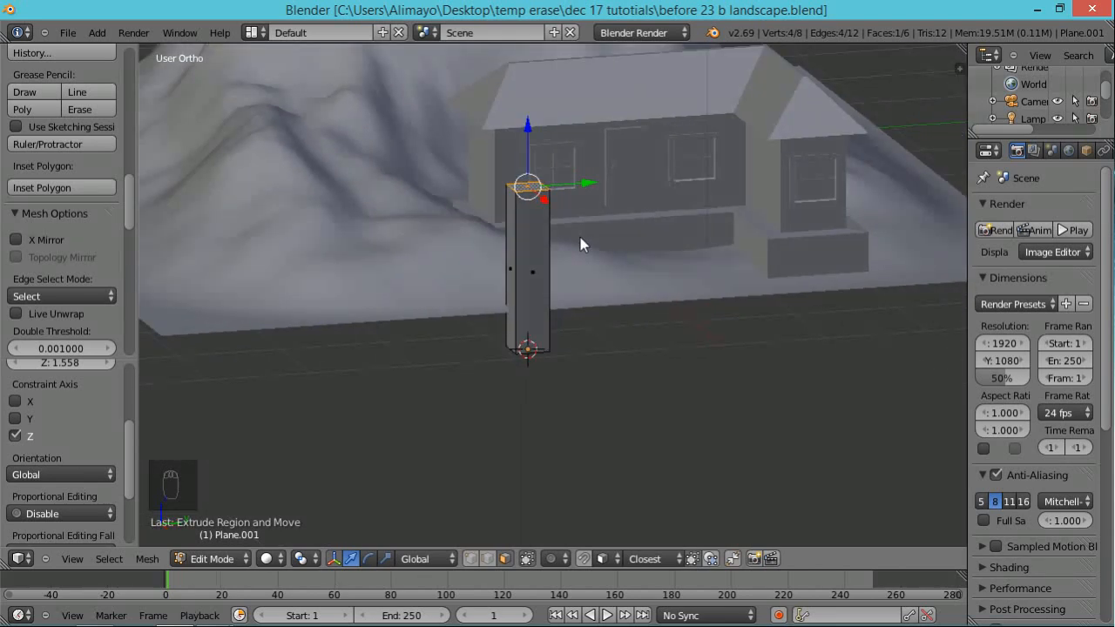
key("ctrl+l")
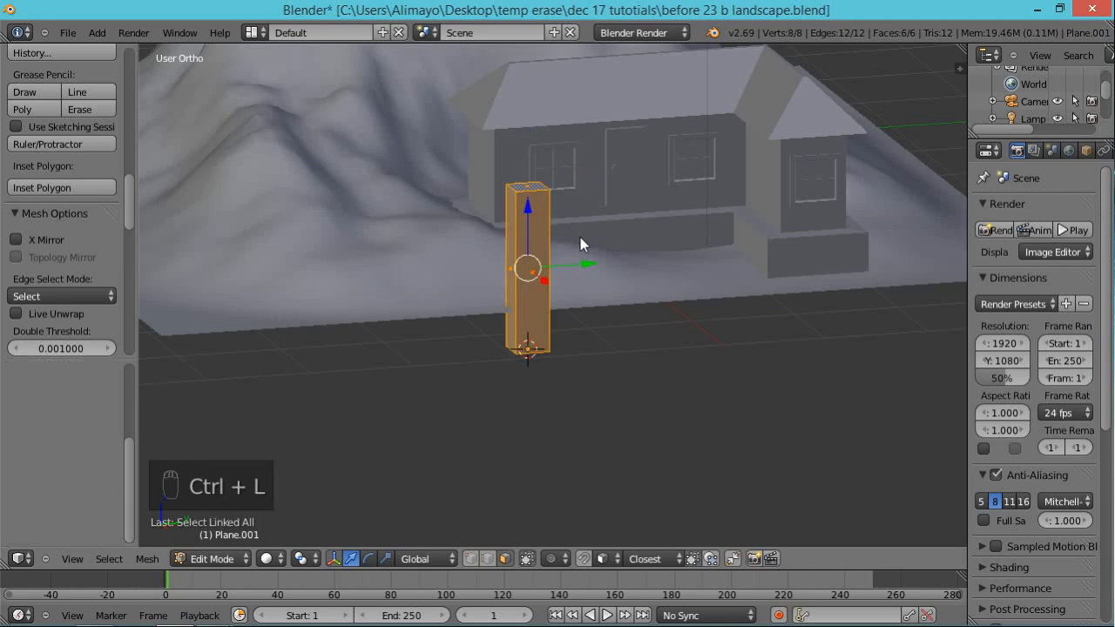
key("s")
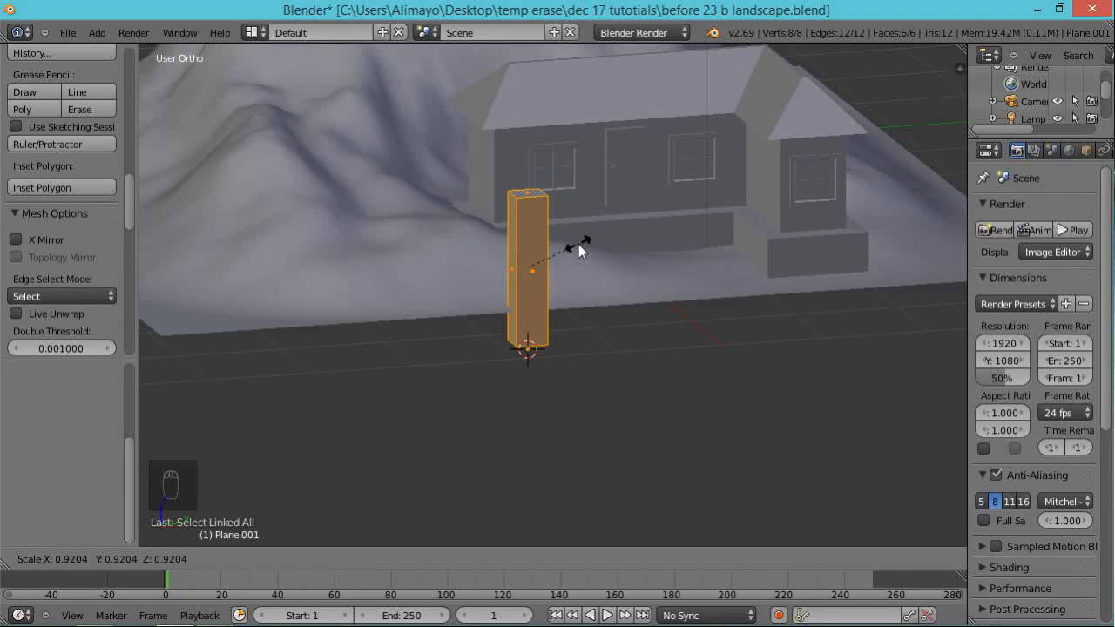
left_click(650, 249)
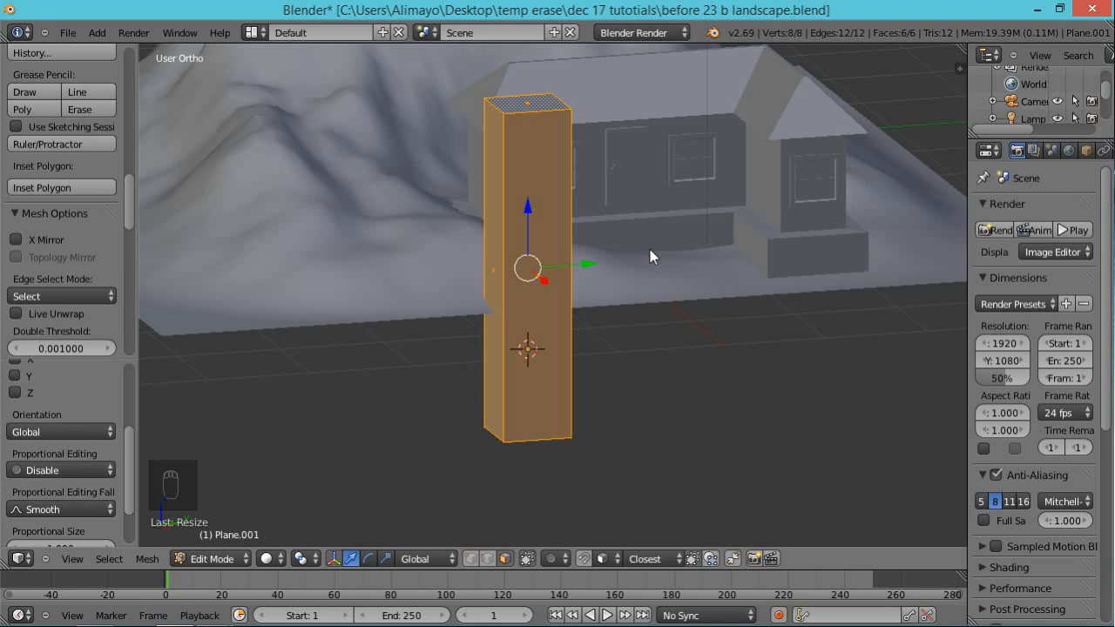
key("alt+s")
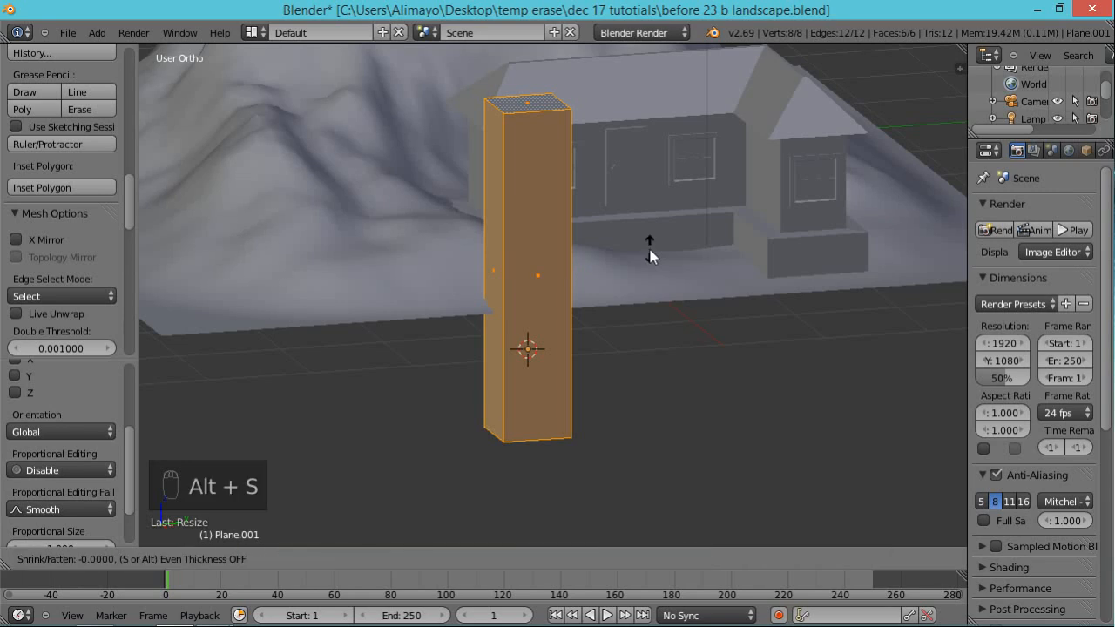
left_click(592, 231)
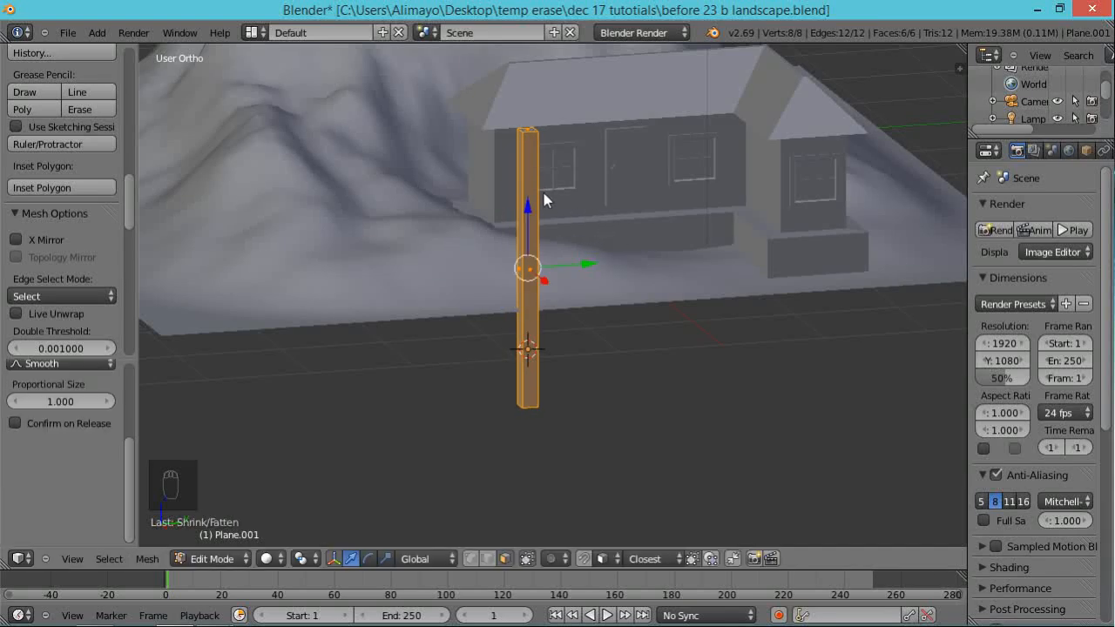
- Move the post onto the landscape beside the house's front wall and raise it along Z
middle_click_drag(629, 298, 659, 316)
left_click_drag(582, 276, 512, 256)
middle_click_drag(601, 278, 460, 286)
left_click_drag(458, 199, 450, 114)
middle_click_drag(560, 172, 447, 227)
scroll(526, 222, "down", 2)
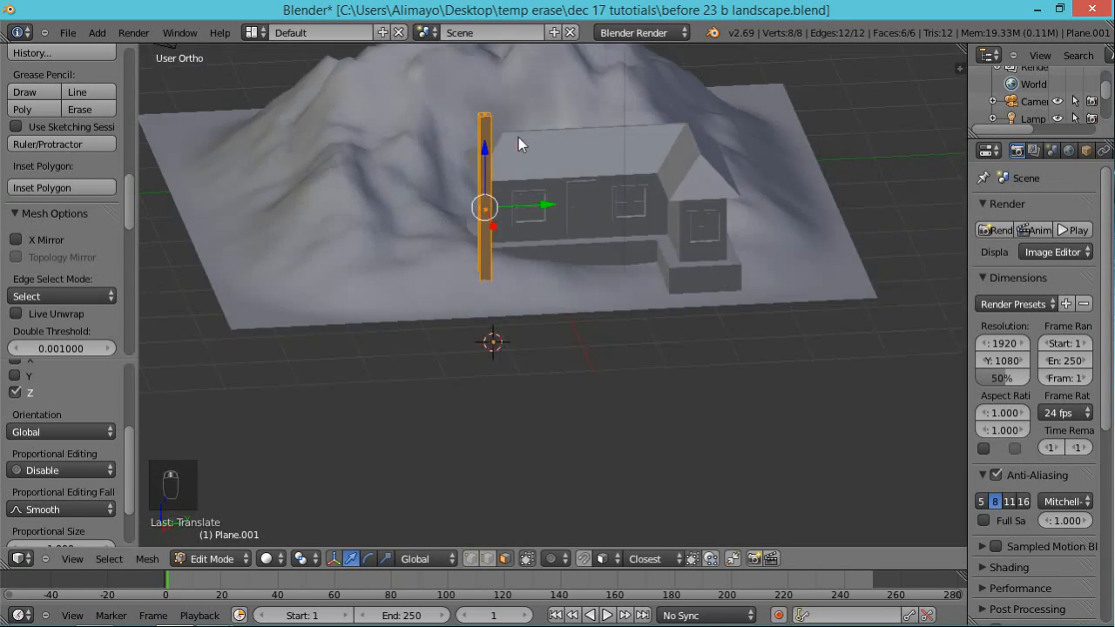
- Select the post's top face and lower it along Z to shorten the post
middle_click_drag(518, 144, 510, 249)
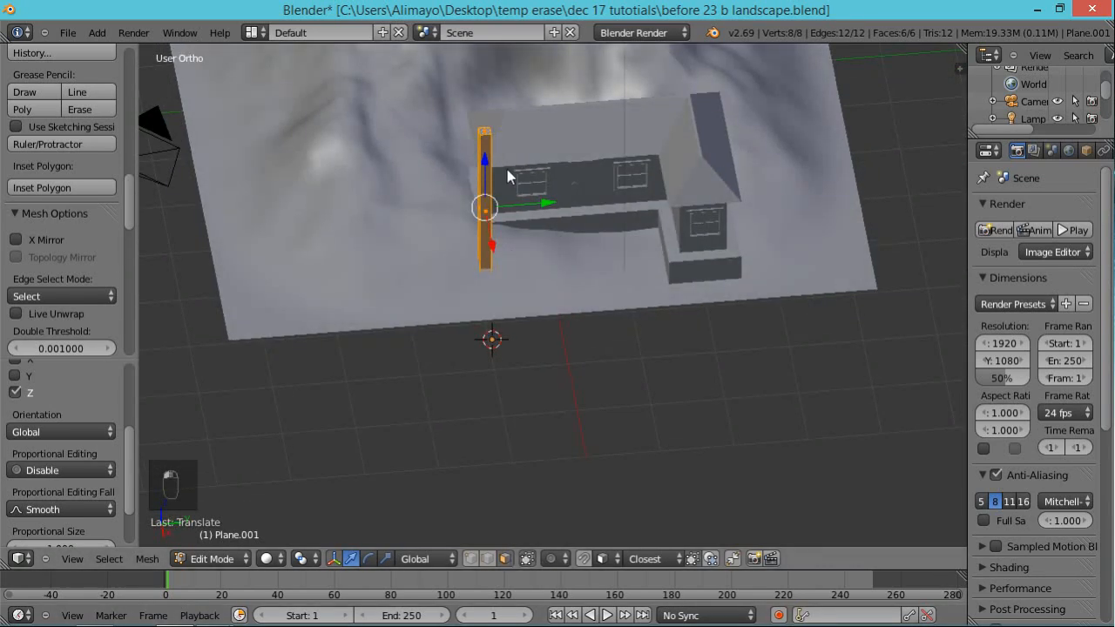
right_click(485, 133)
left_click_drag(485, 92, 478, 141)
middle_click_drag(478, 223, 491, 202)
scroll(523, 220, "up", 2)
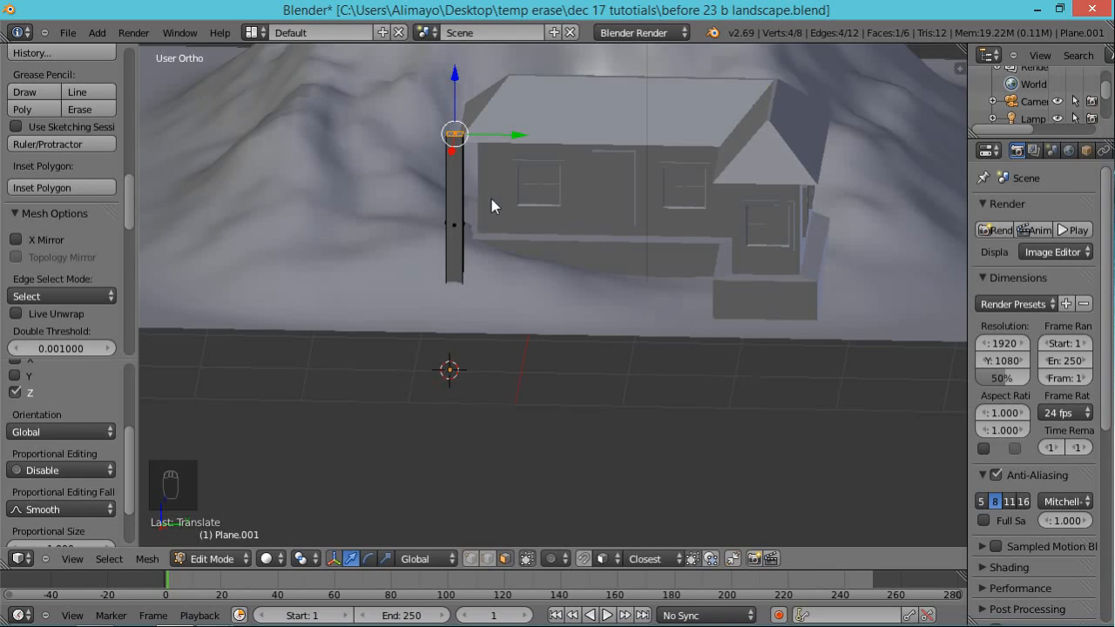
- Cut a single edge loop around the post and slide it slightly above the middle, factor about -0.190
middle_click_drag(523, 223, 446, 203)
scroll(492, 224, "up", 2)
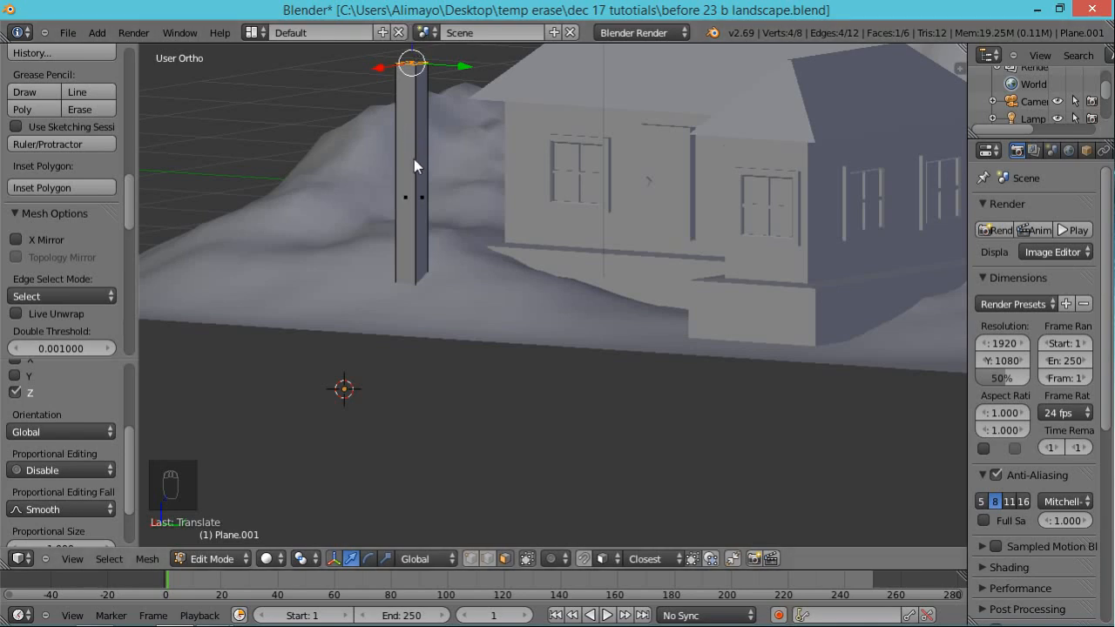
key("ctrl+r")
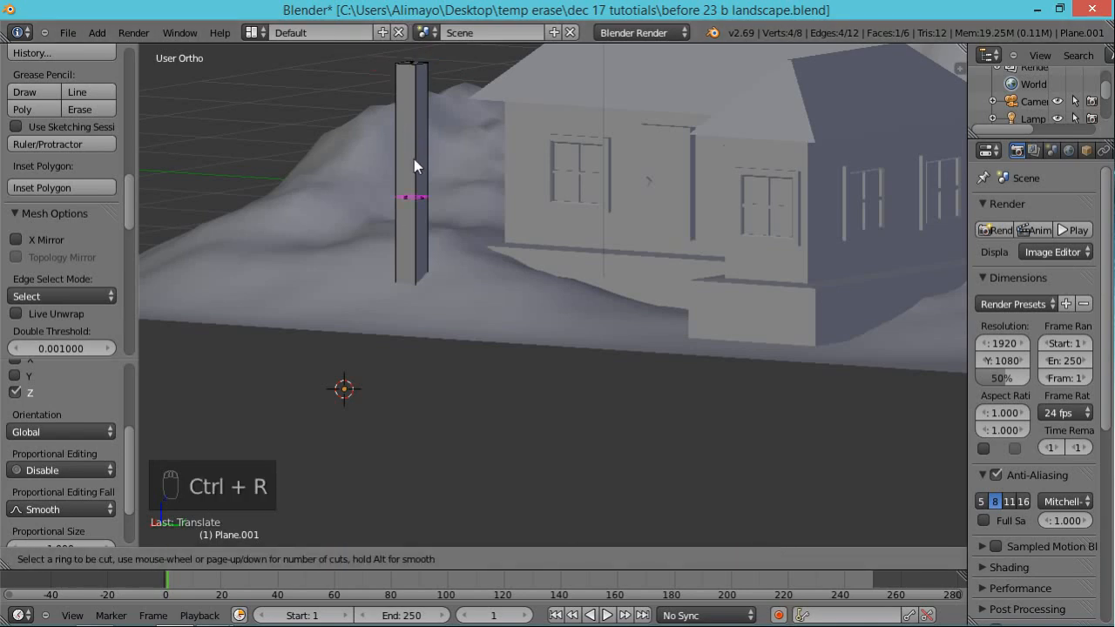
left_click(414, 159)
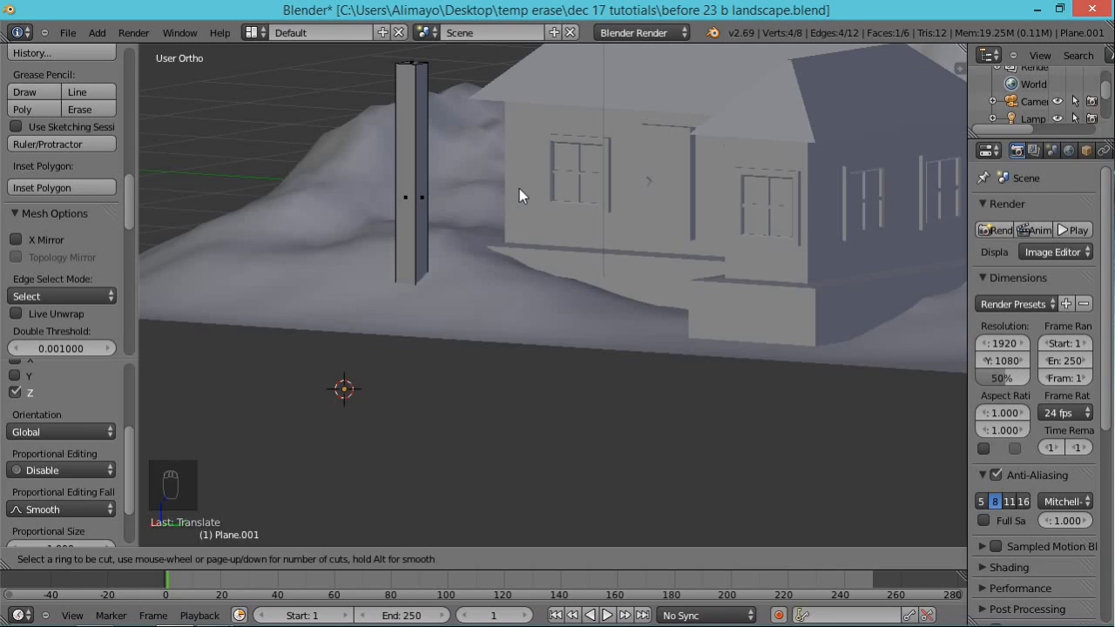
left_click(412, 174)
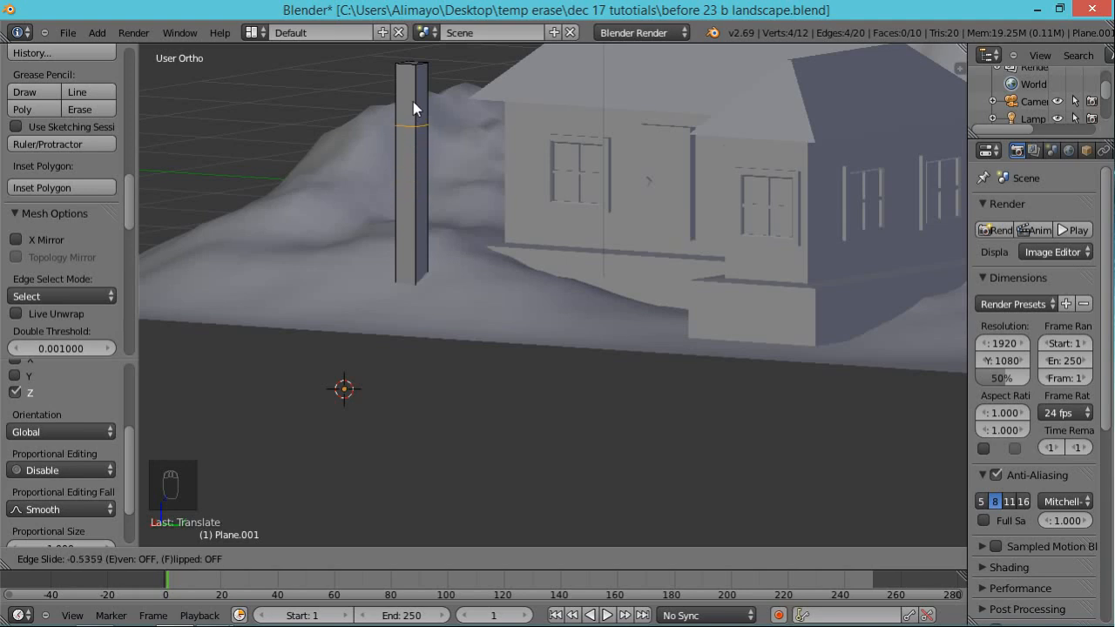
left_click(420, 149)
- Shift the new edge loop along Y away from the house to bend the post, and save as "before 24 b landscape.blend"
middle_click_drag(472, 205, 479, 230)
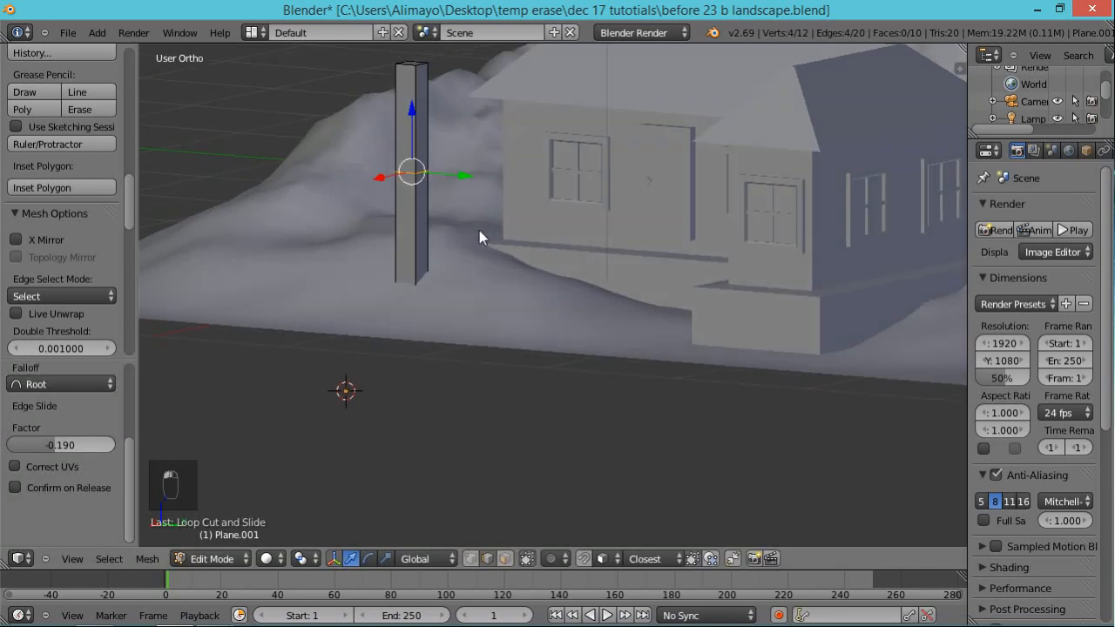
left_click_drag(465, 178, 433, 171)
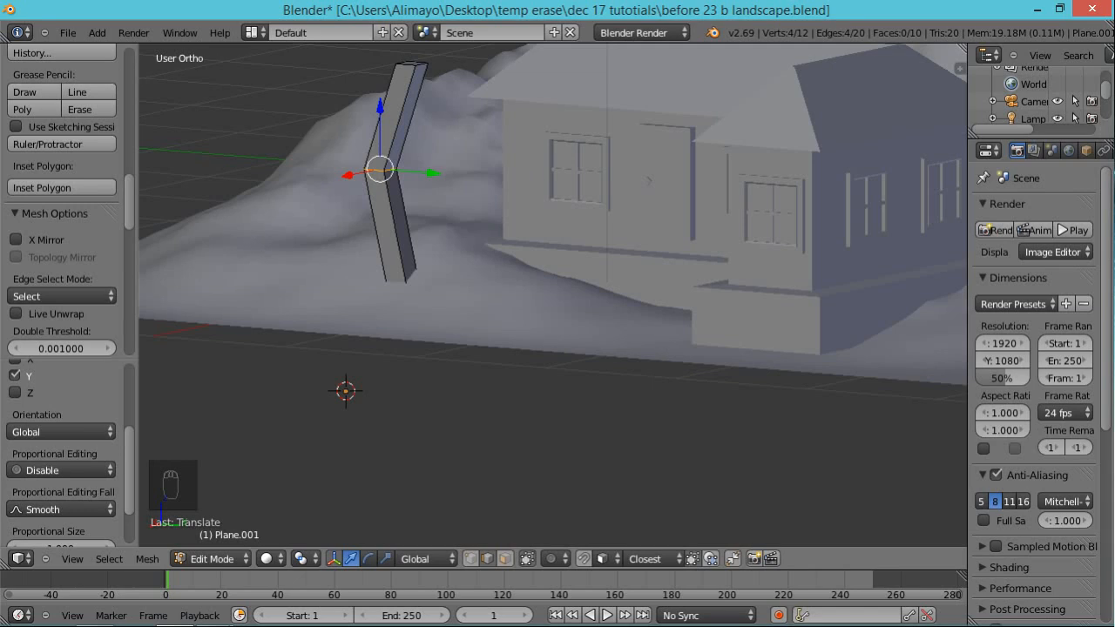
key("ctrl+alt+s")
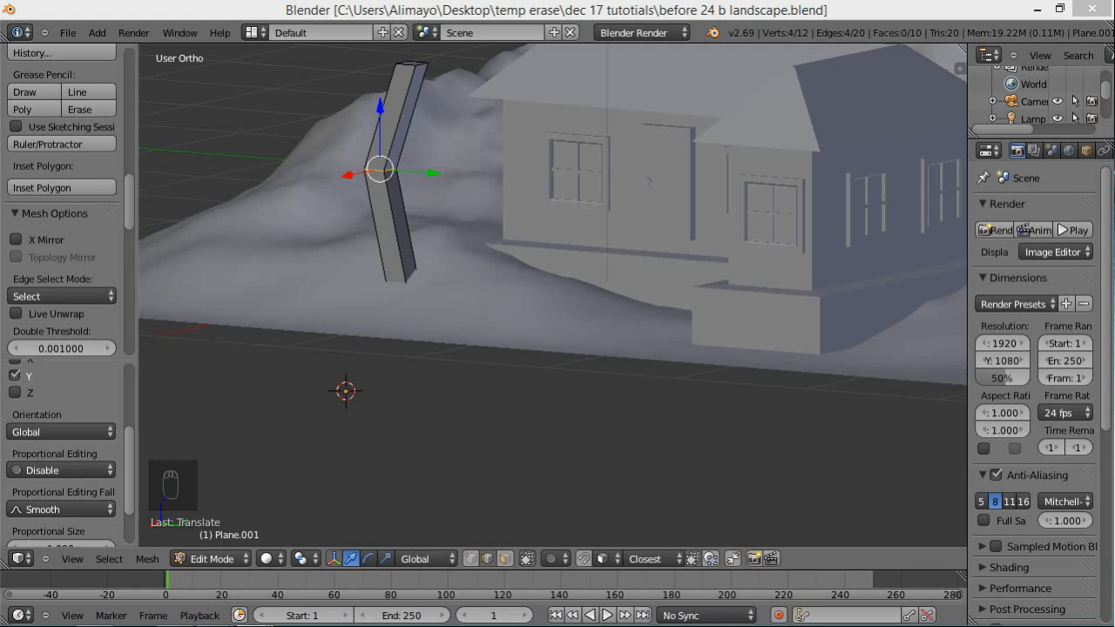
- Switch to Firefox and look through the low-poly landscape reference images, examining the trees, terrain and clouds, and return to Blender
left_click_drag(1113, 96, 1114, 179)
left_click_drag(1114, 227, 678, 70)
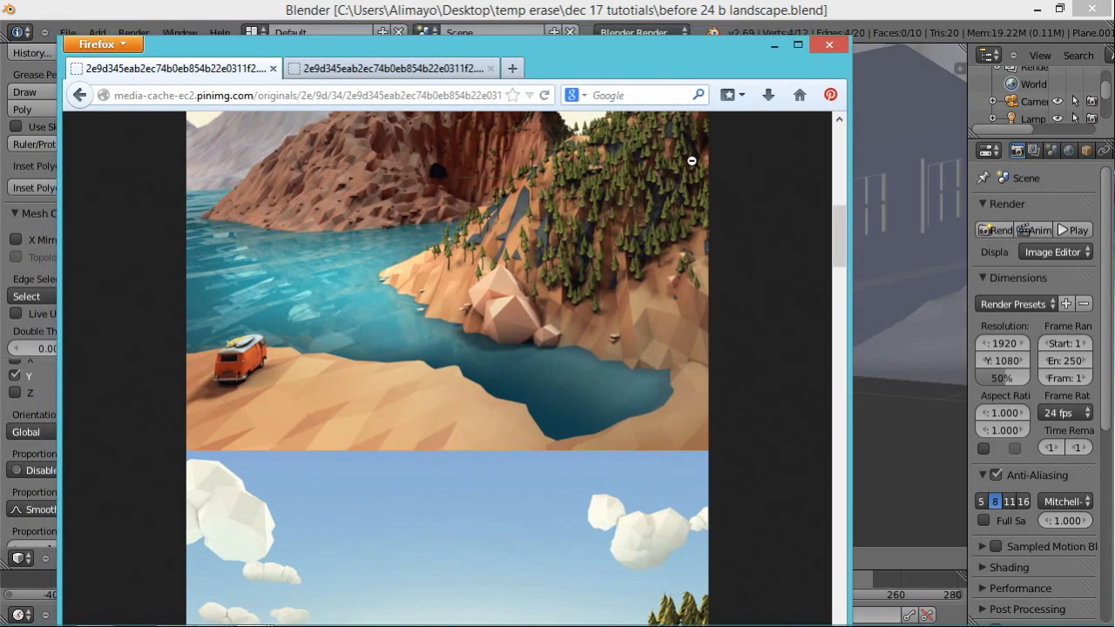
scroll(691, 161, "up", 3)
scroll(662, 240, "down", 1)
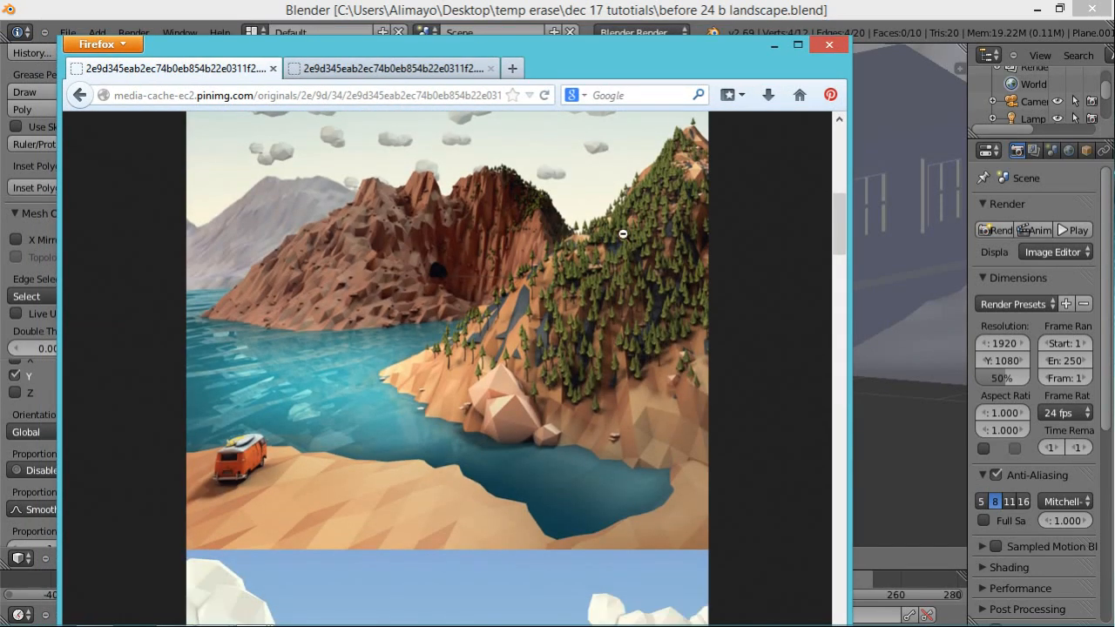
scroll(614, 317, "down", 5)
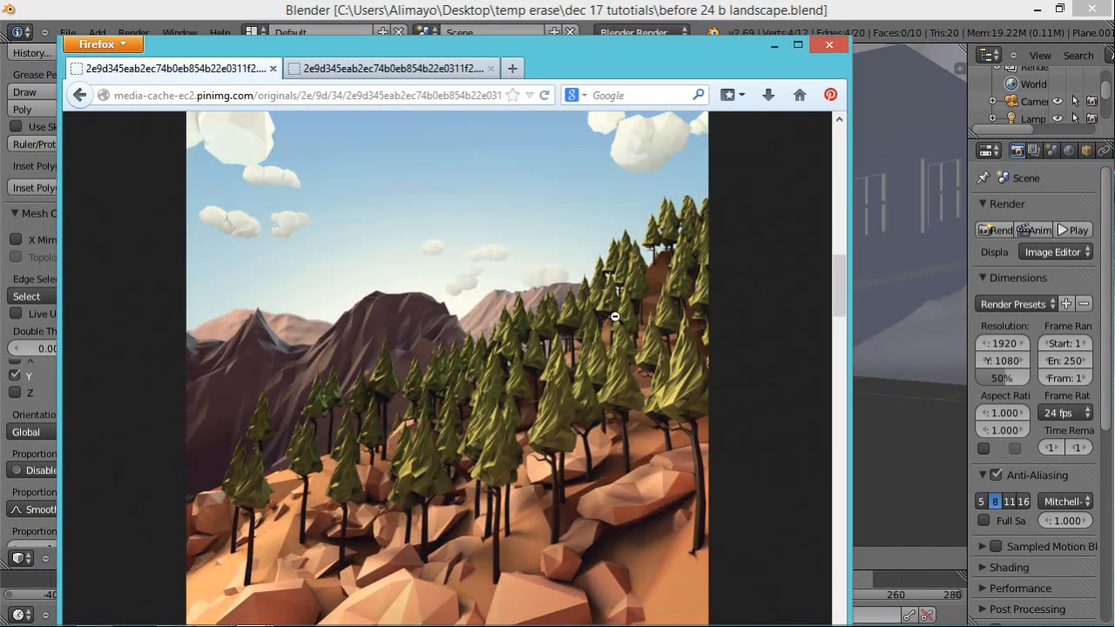
scroll(615, 316, "down", 10)
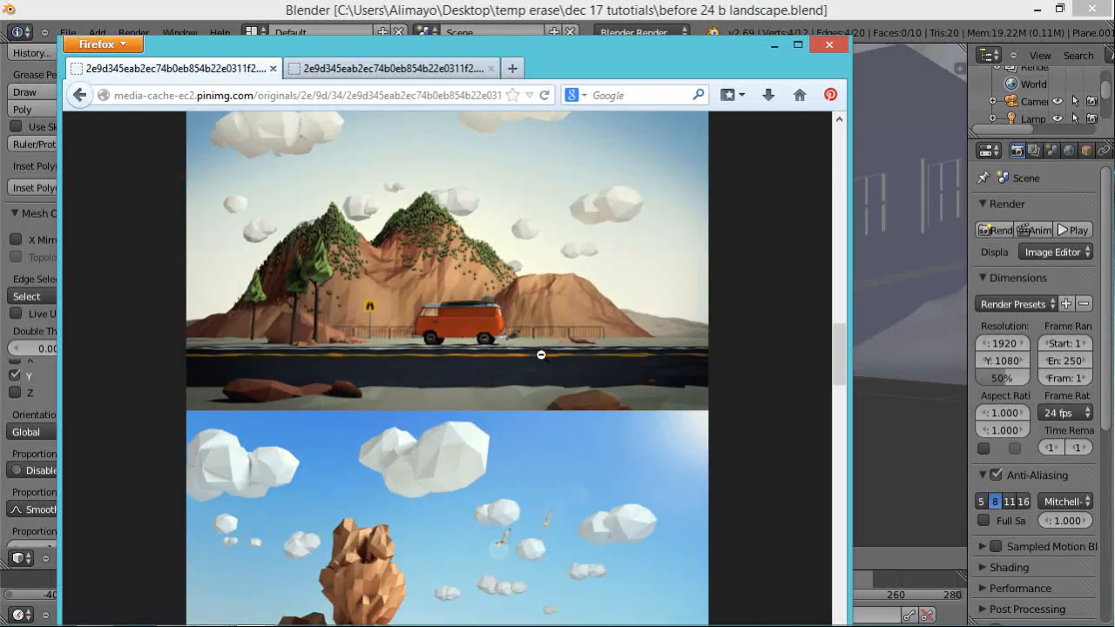
scroll(591, 366, "down", 3)
scroll(592, 366, "down", 8)
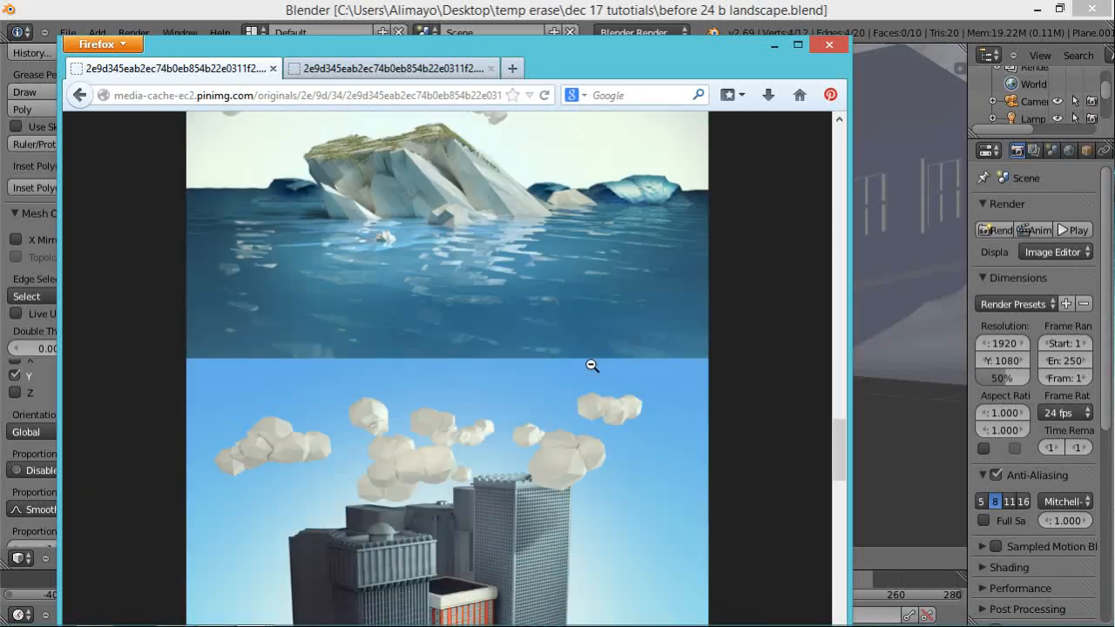
scroll(587, 362, "down", 1)
scroll(588, 361, "down", 8)
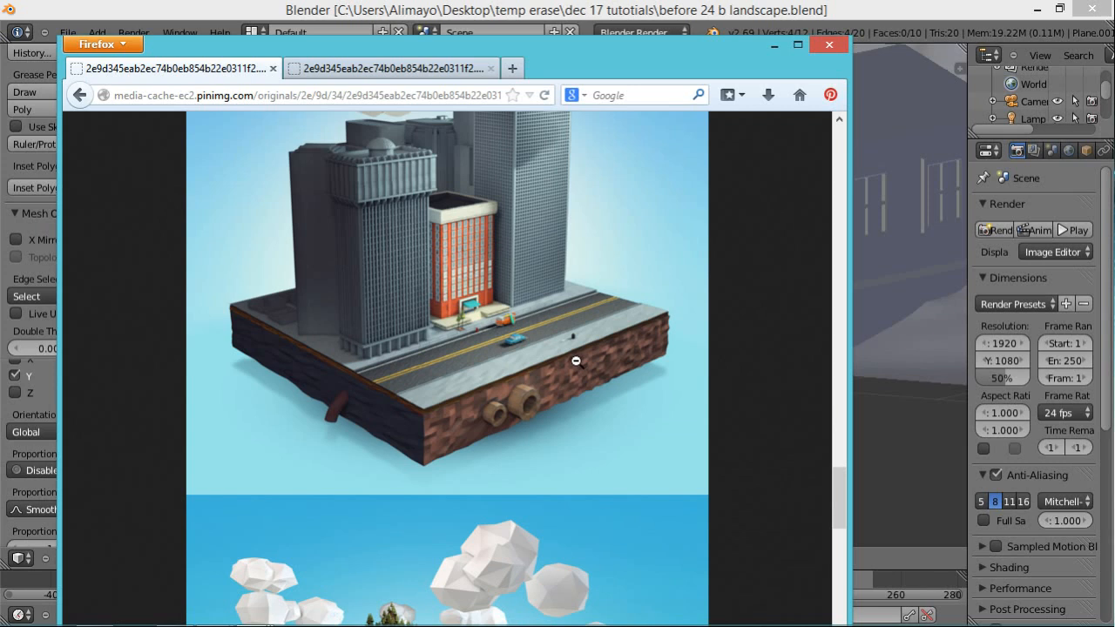
left_click(773, 45)
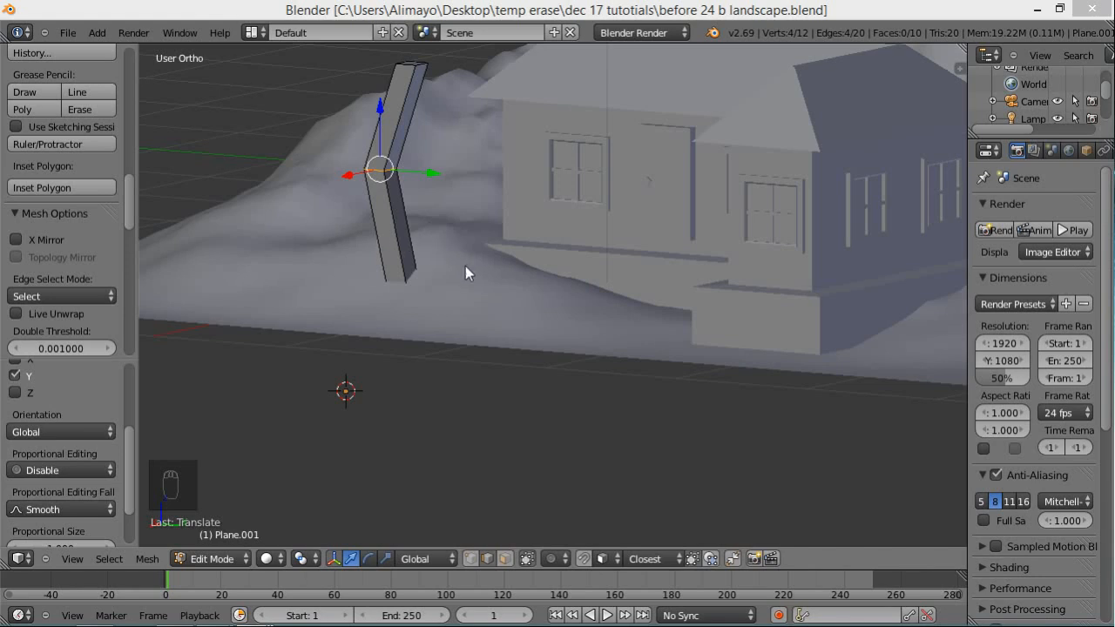
- Return the bent post to Object Mode and place the 3D cursor at the post's top end, aligned from several viewing angles
scroll(460, 285, "down", 4)
middle_click_drag(555, 322, 590, 364)
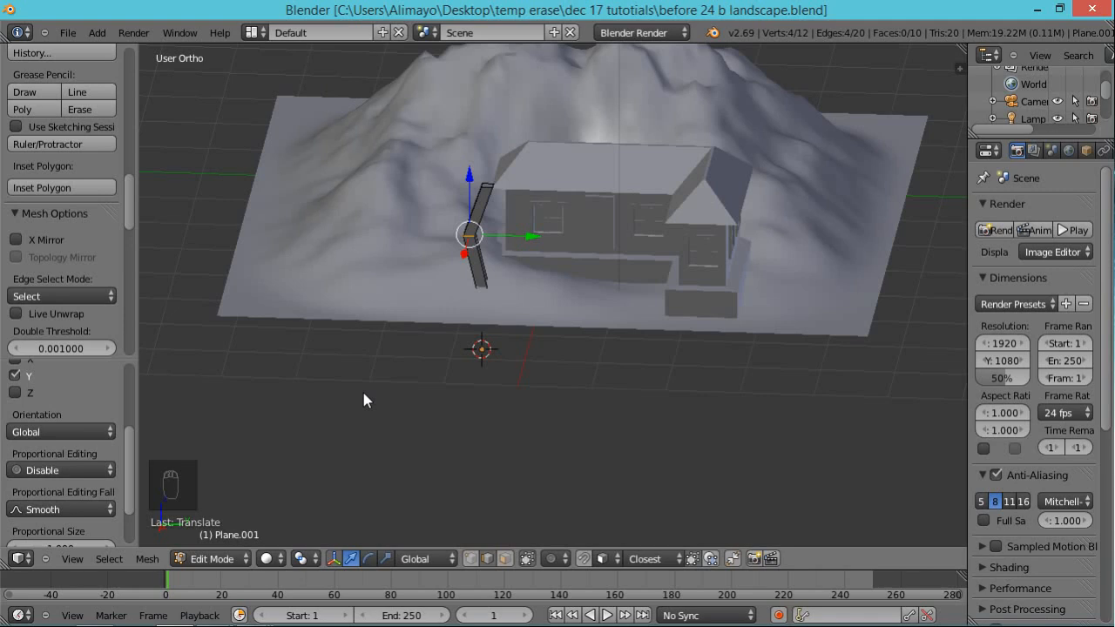
key("Tab")
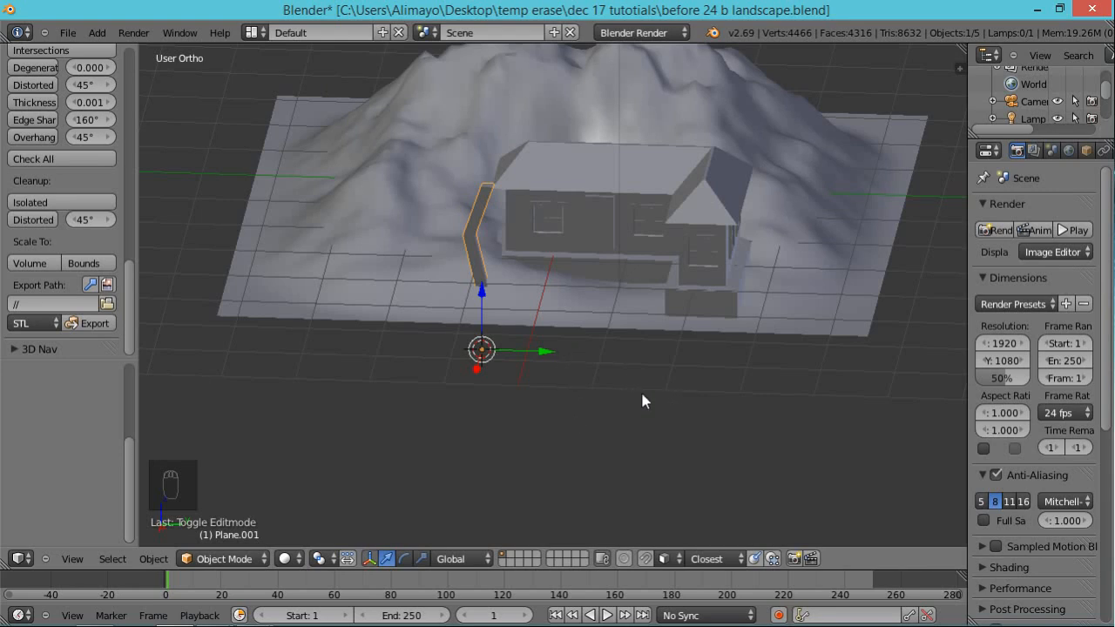
middle_click_drag(644, 398, 571, 353)
left_click(489, 196)
middle_click_drag(465, 229, 546, 304)
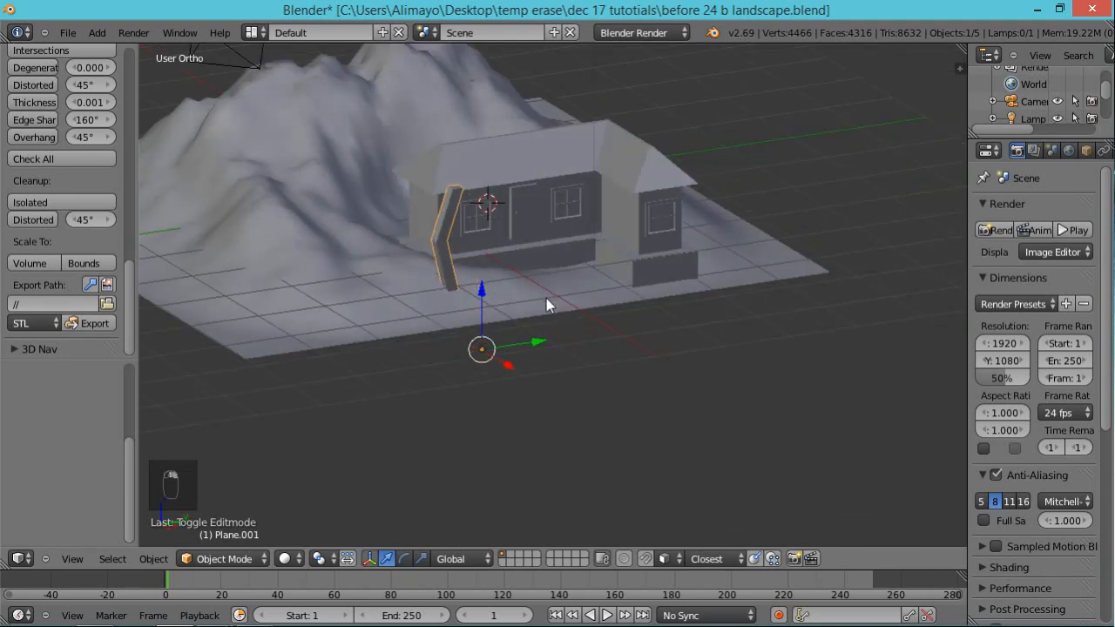
left_click(453, 187)
middle_click_drag(470, 204, 656, 383)
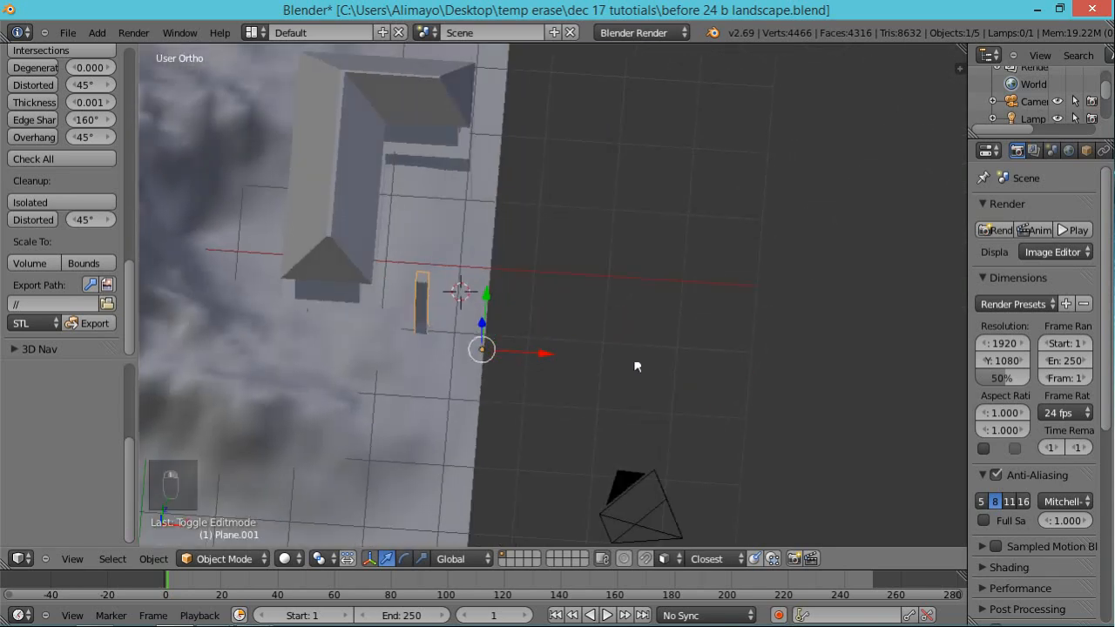
middle_click_drag(357, 322, 424, 195)
left_click(451, 196)
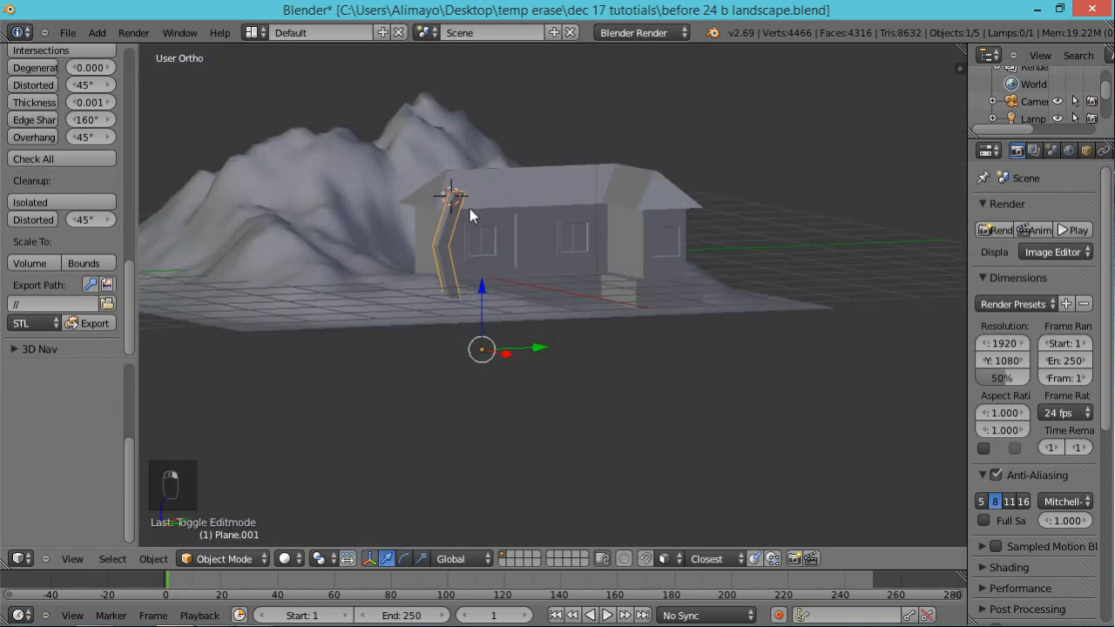
middle_click_drag(452, 270, 528, 256)
left_click(423, 215)
middle_click_drag(511, 201, 477, 239)
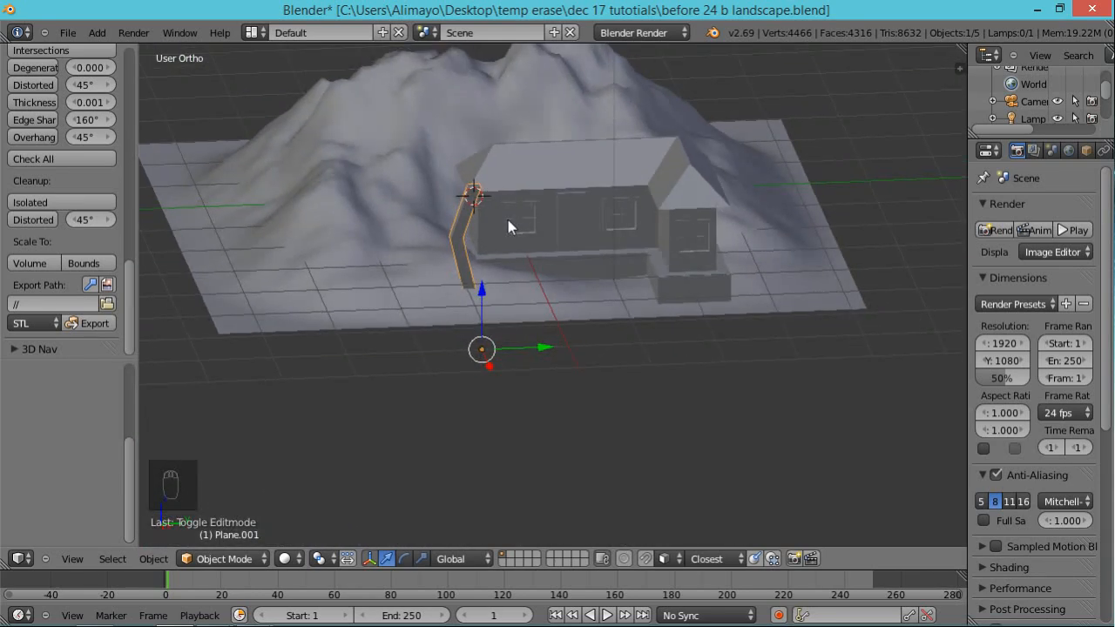
- Add a Ball metaball at the 3D cursor on the post's top end
key("shift+a")
mouse_move(458, 281)
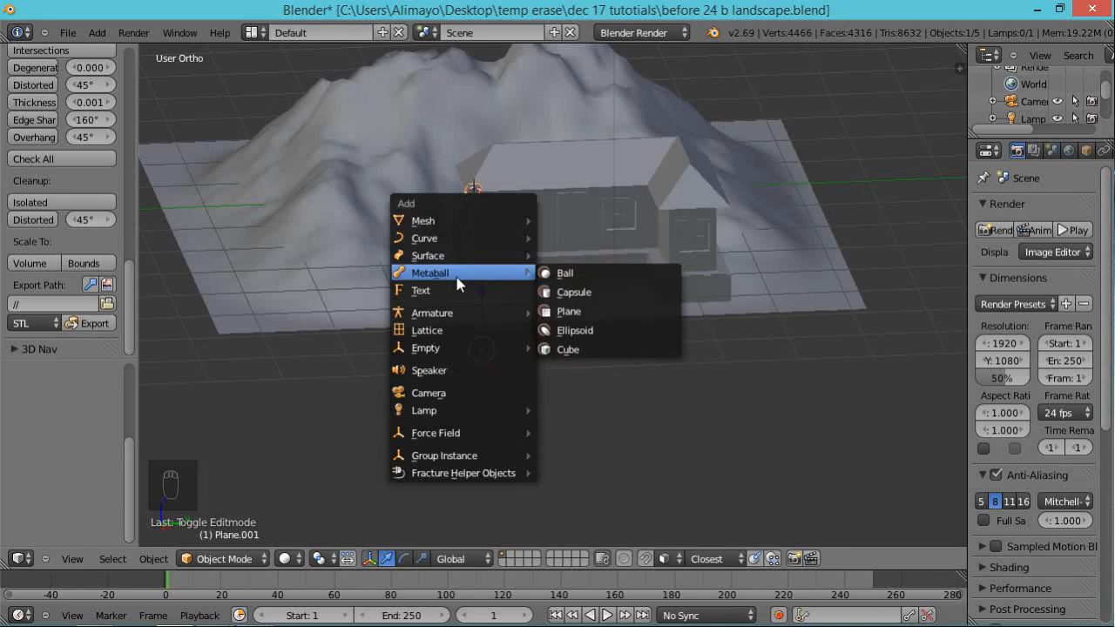
left_click(552, 277)
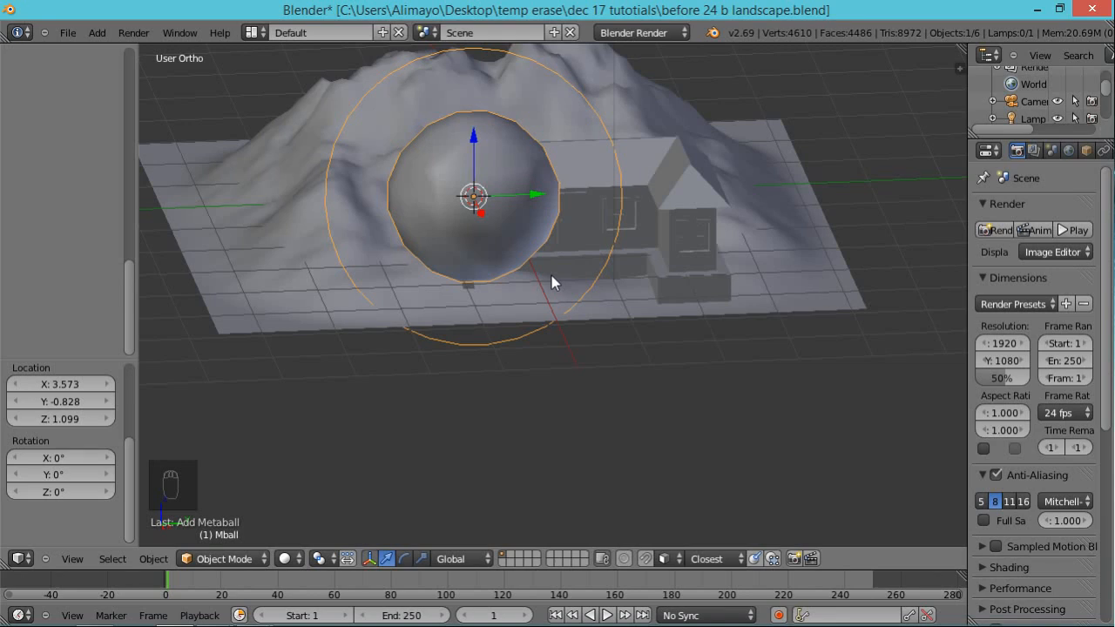
- Duplicate the metaball element twice in Edit Mode, placing one copy in front of the house and the other below the original ball
key("Tab")
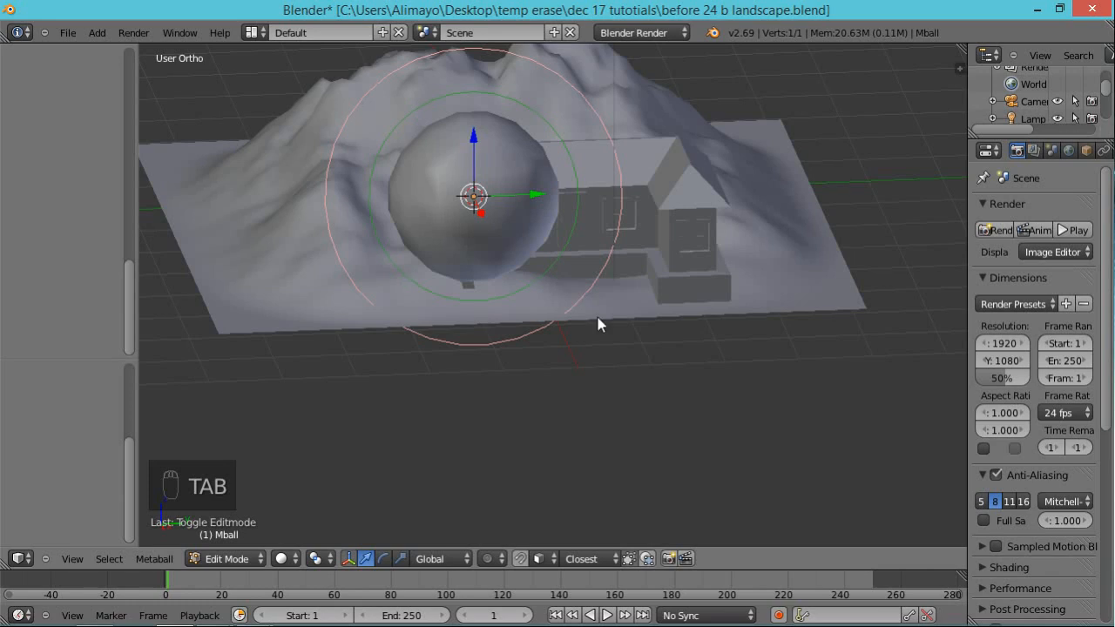
mouse_move(653, 392)
middle_mouse_down()
mouse_move(633, 387)
mouse_move(643, 381)
middle_mouse_up()
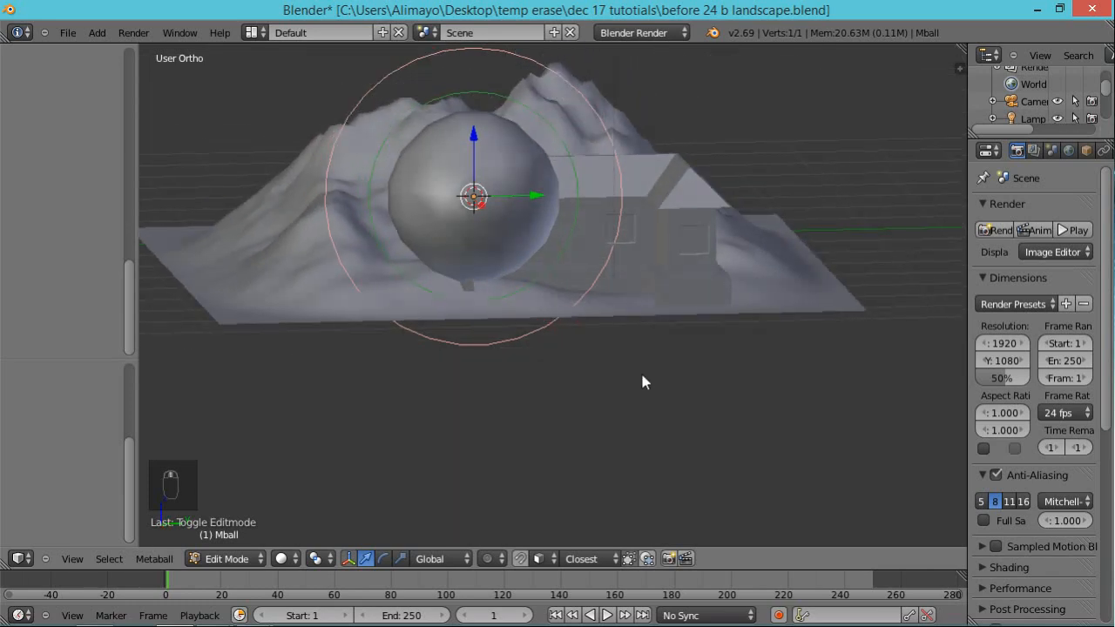
key("shift+d")
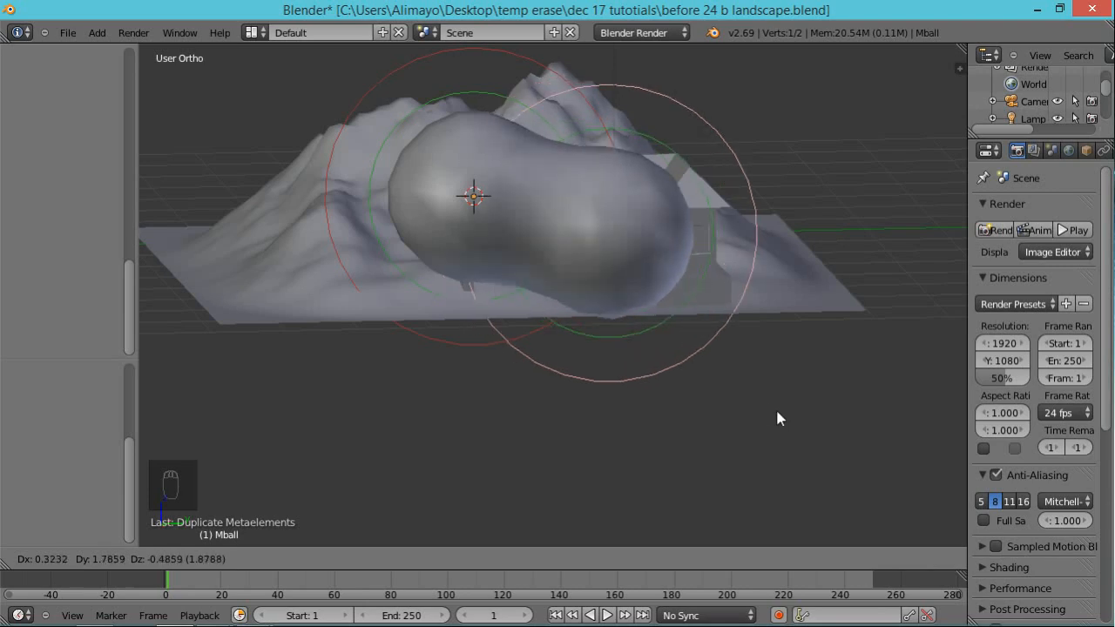
left_click(776, 412)
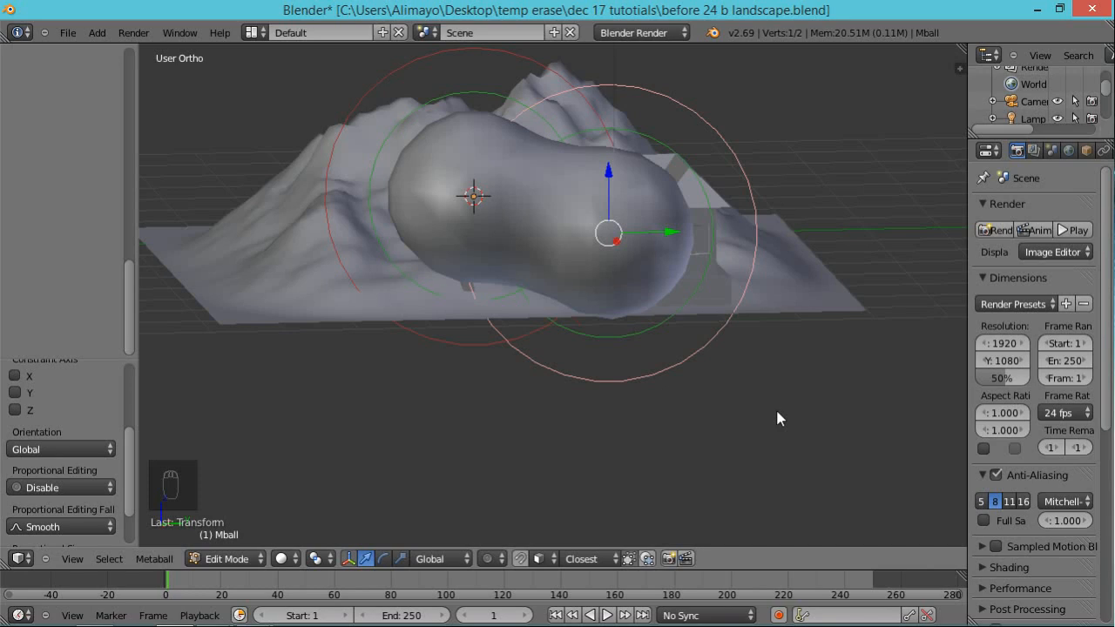
key("shift+d")
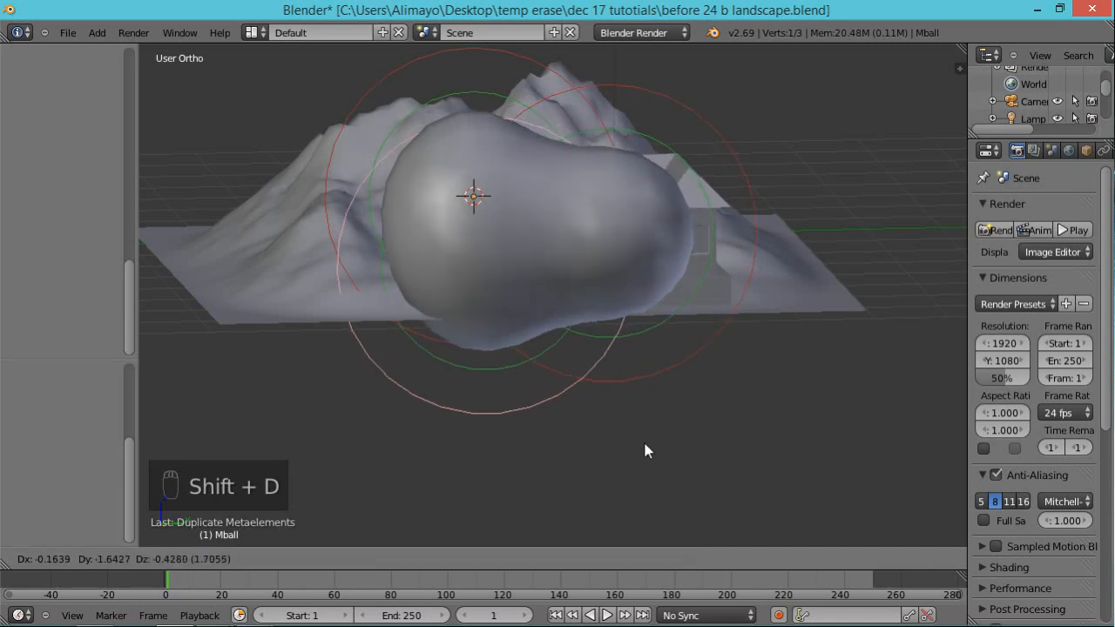
left_click(634, 437)
middle_click_drag(652, 447, 667, 503)
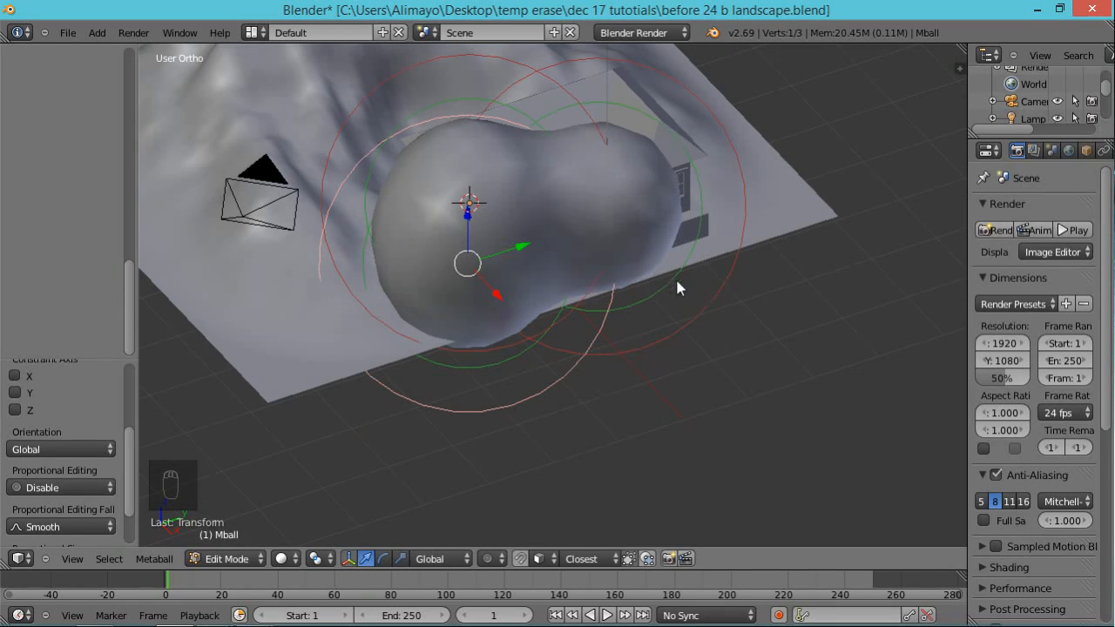
- Leave Edit Mode and convert the merged metaball blob to a mesh
key("Tab")
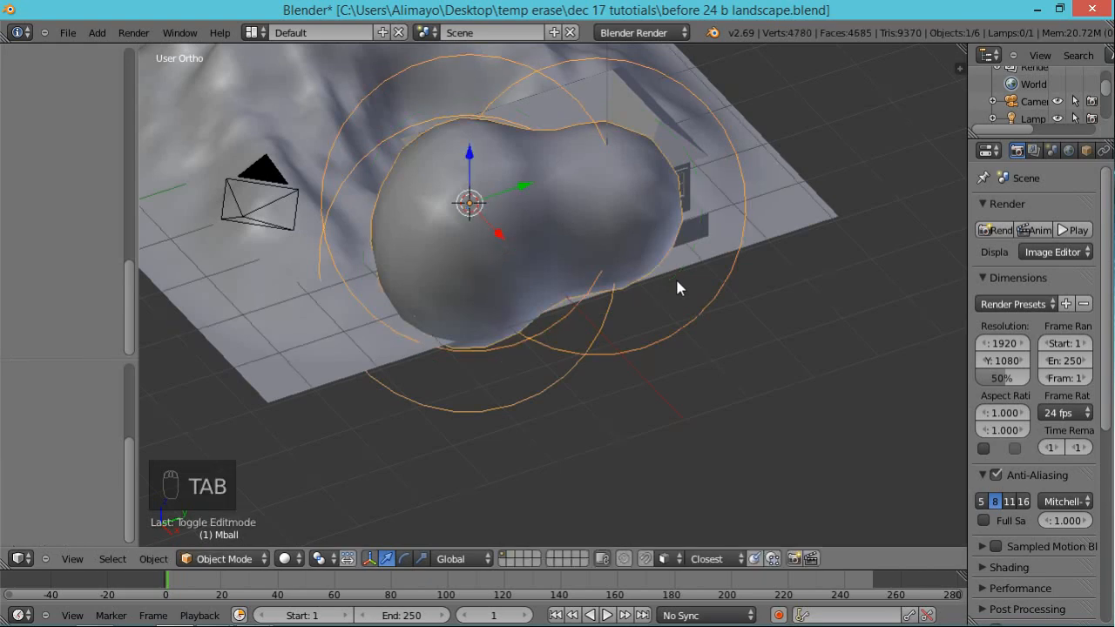
middle_click_drag(724, 348, 675, 360)
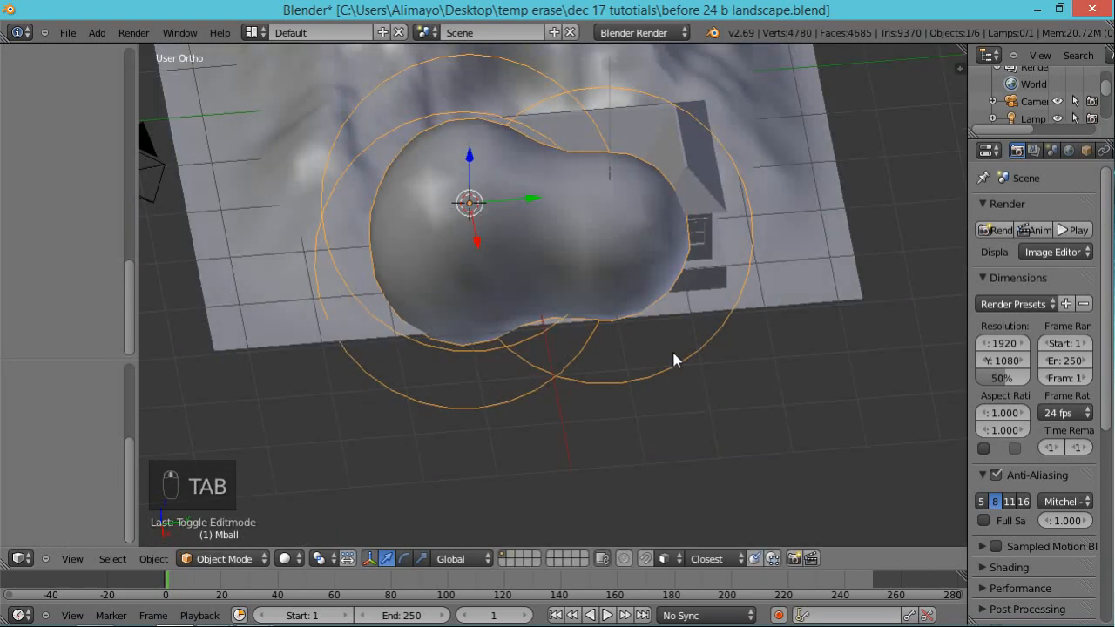
key("alt+c")
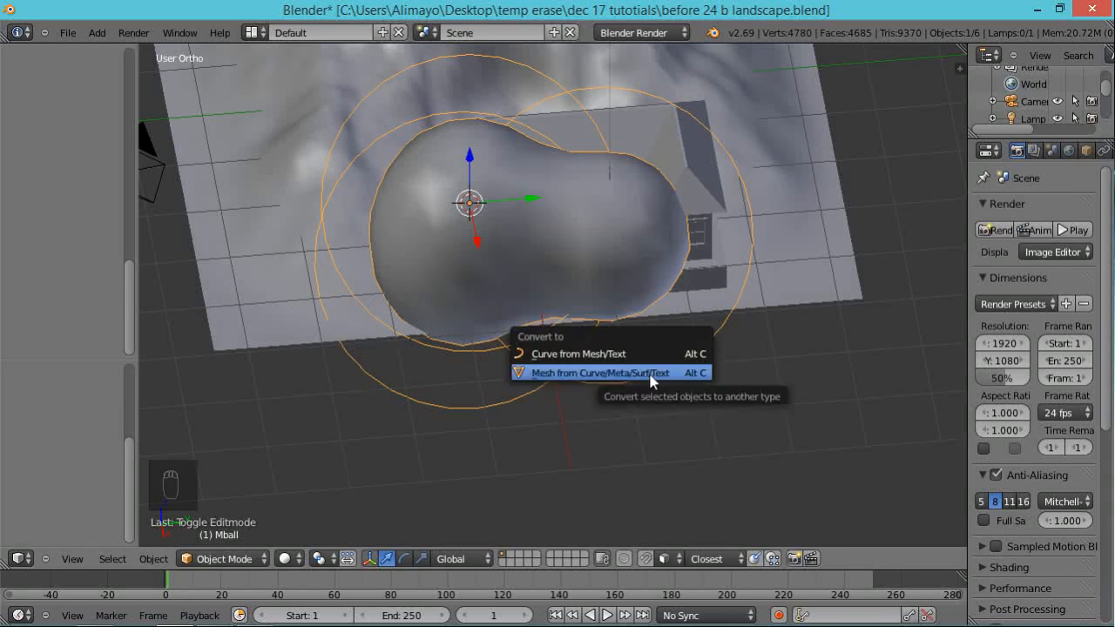
left_click(653, 374)
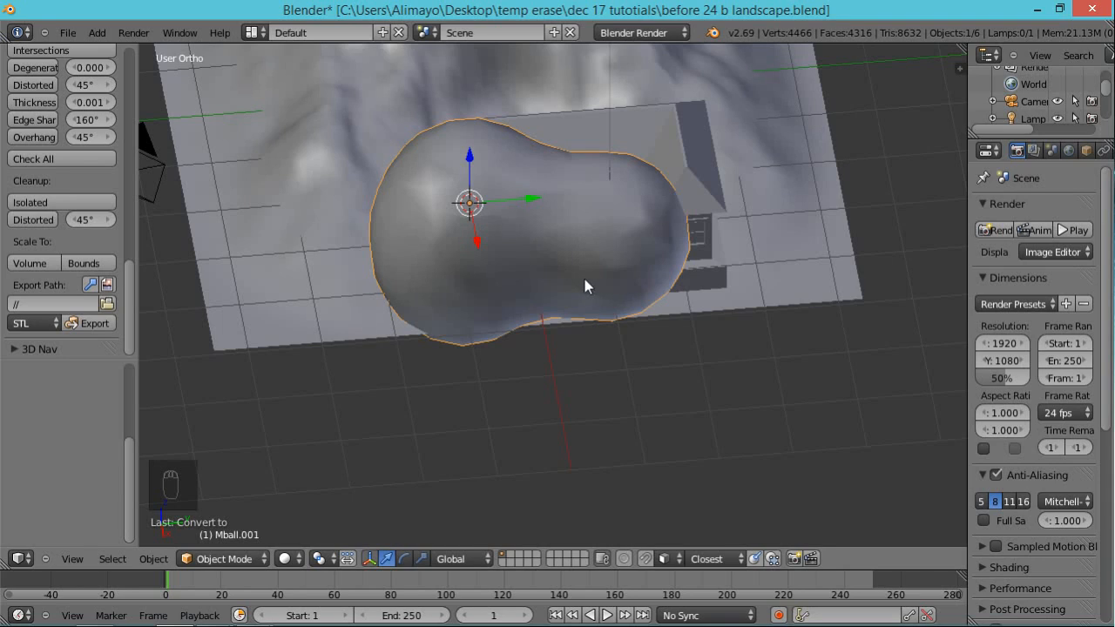
- Select the whole converted blob mesh in Edit Mode and scale it down to about 0.4
middle_click_drag(622, 348, 643, 287)
key("Tab")
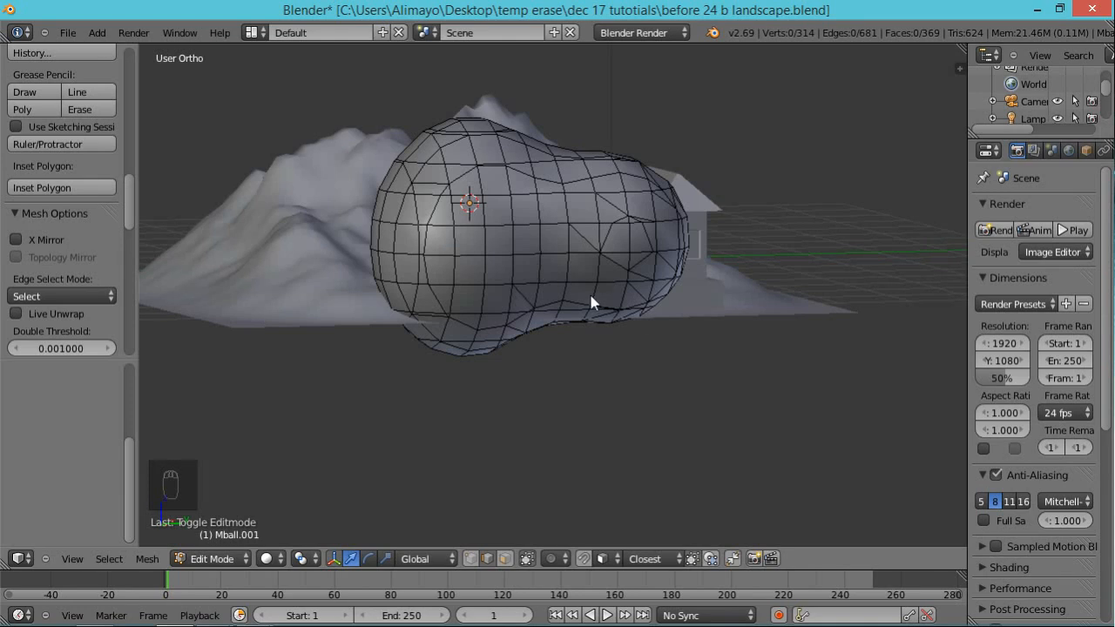
key("a")
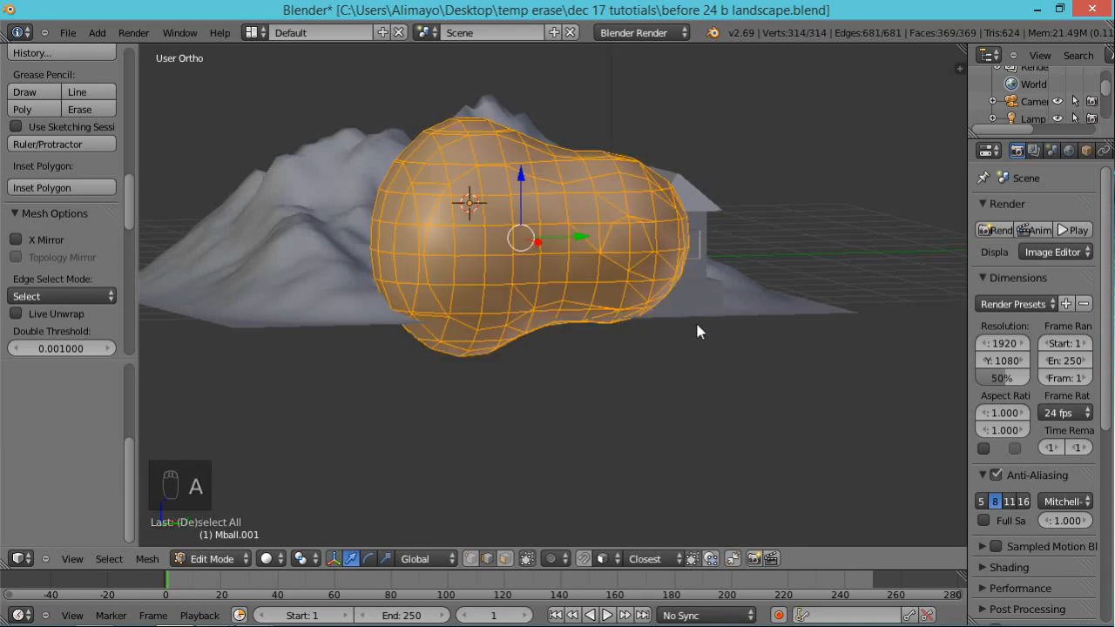
key("s")
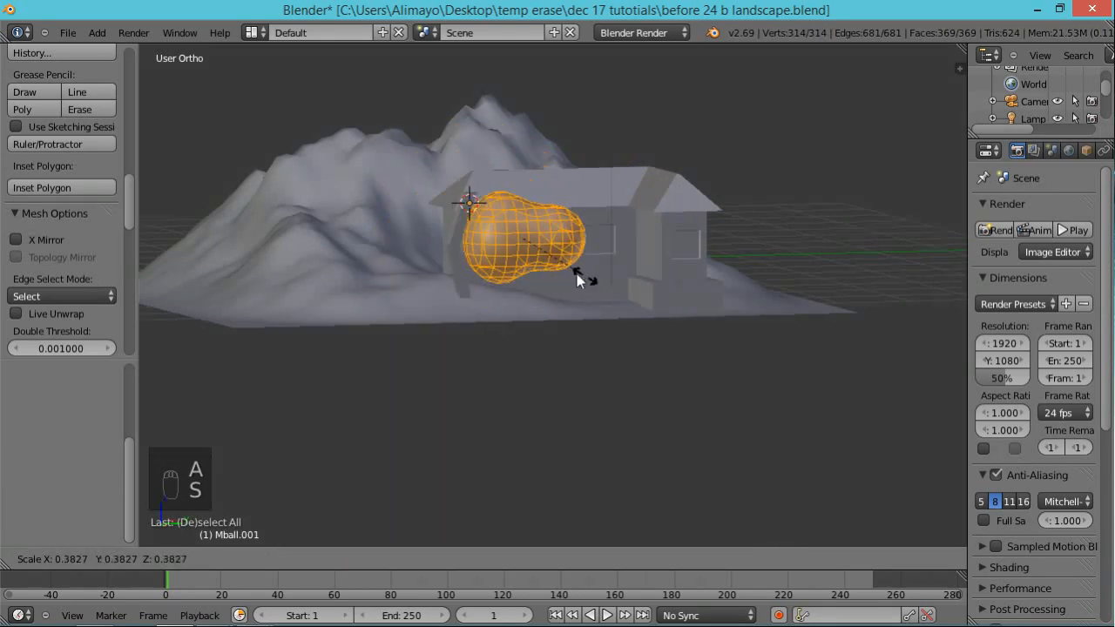
left_click(590, 281)
- Move the blob along Z and Y so it sits on the post's top as foliage, and save as "before 26 b landscape.blend"
left_click_drag(523, 180, 513, 146)
left_click_drag(582, 205, 538, 206)
left_click_drag(477, 141, 478, 135)
left_click_drag(546, 199, 516, 199)
left_click_drag(469, 154, 459, 126)
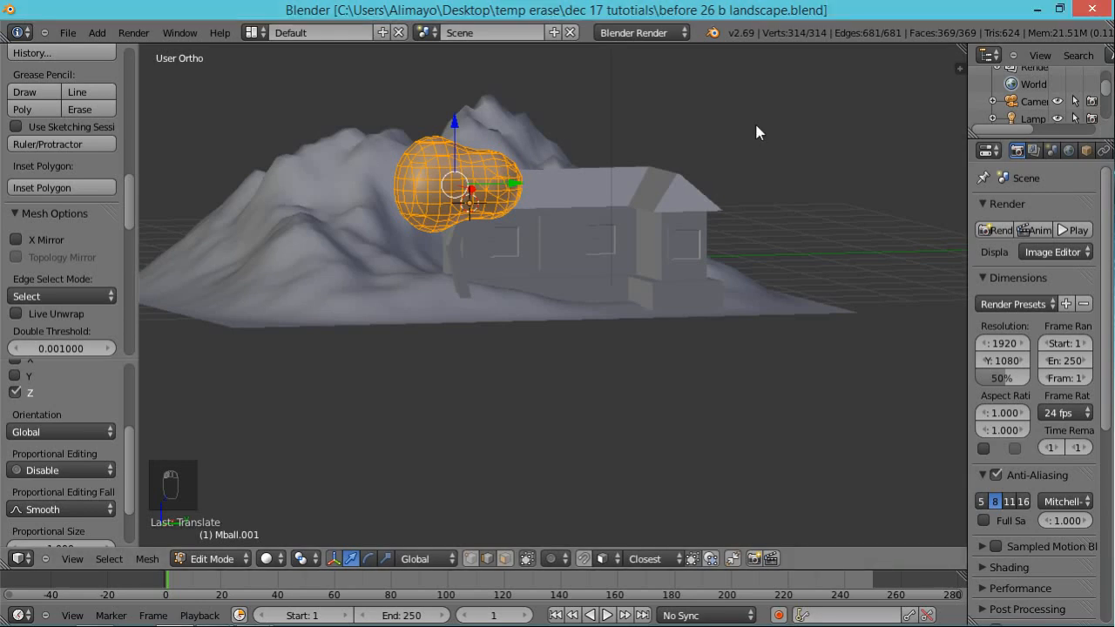
middle_click_drag(744, 182, 694, 208)
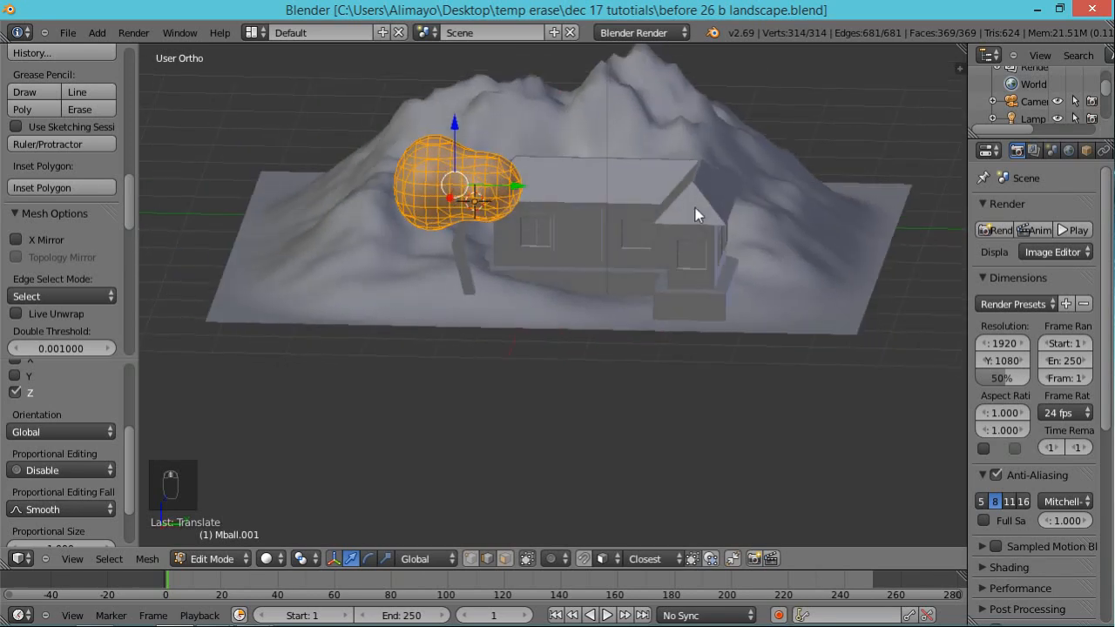
left_click(232, 561)
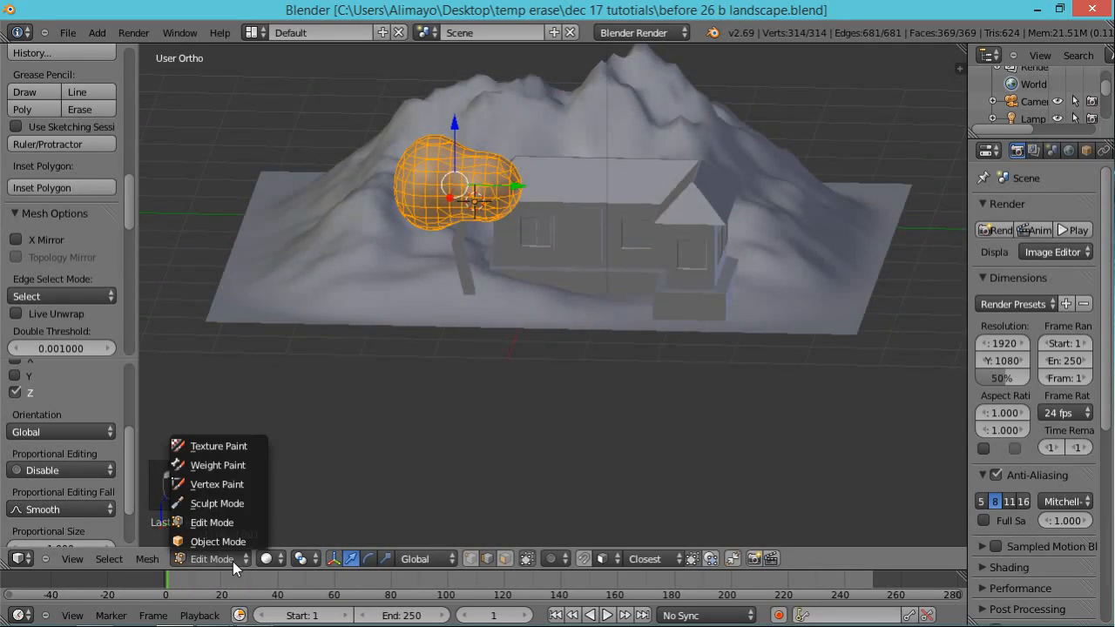
left_click(213, 505)
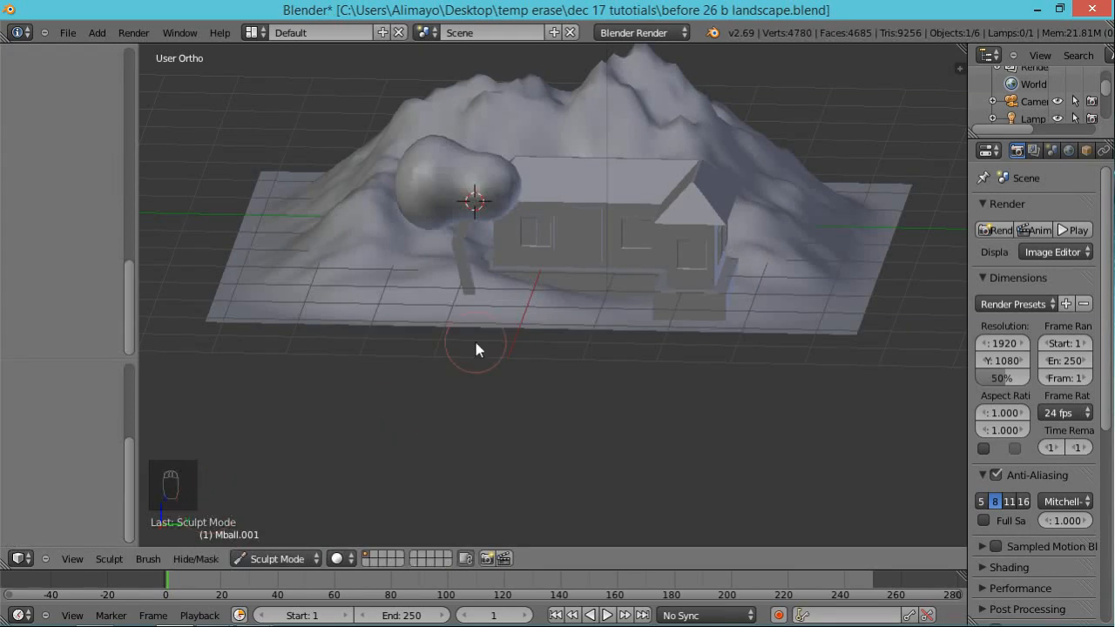
mouse_move(514, 381)
middle_mouse_down()
mouse_move(488, 351)
mouse_move(485, 366)
mouse_move(504, 382)
middle_mouse_up()
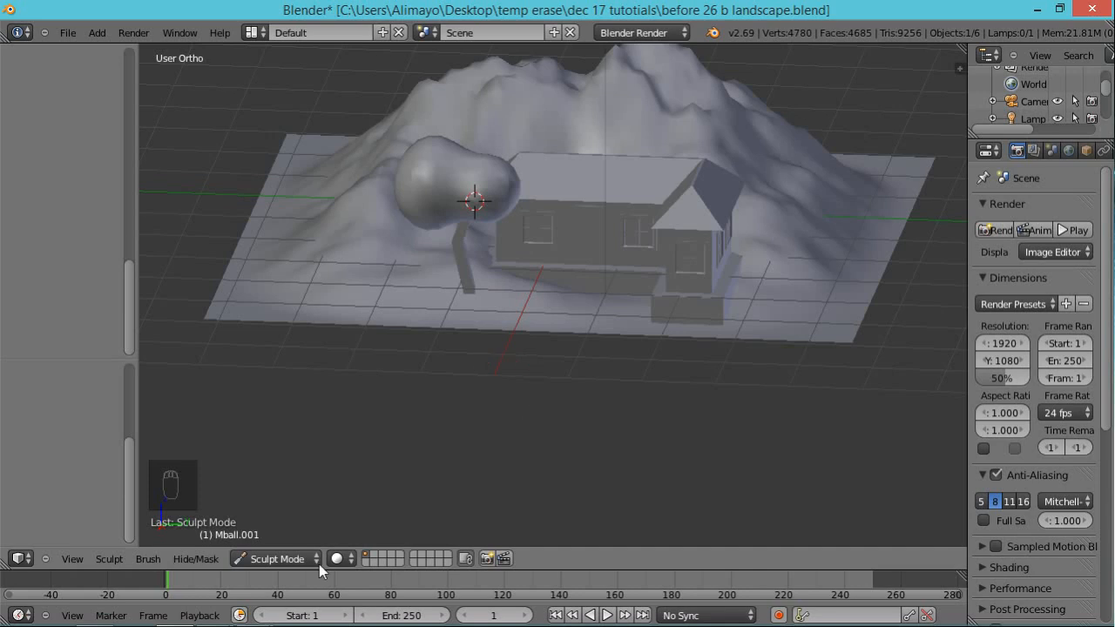
left_click(296, 562)
left_click(274, 524)
middle_click_drag(514, 383, 558, 373)
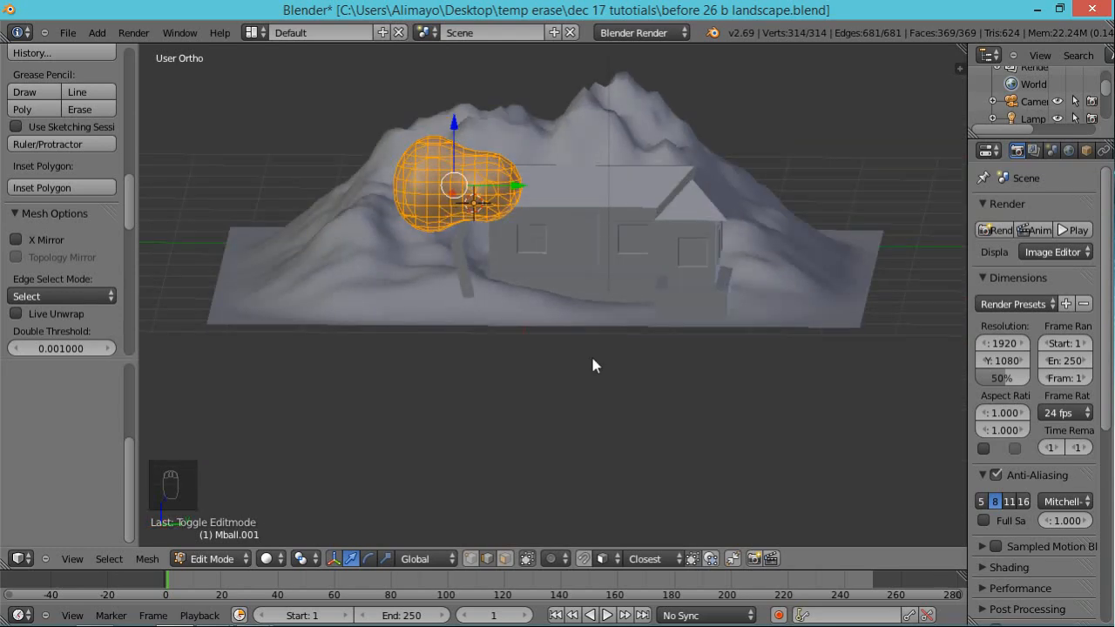
middle_click_drag(564, 277, 557, 368)
scroll(559, 367, "up", 1)
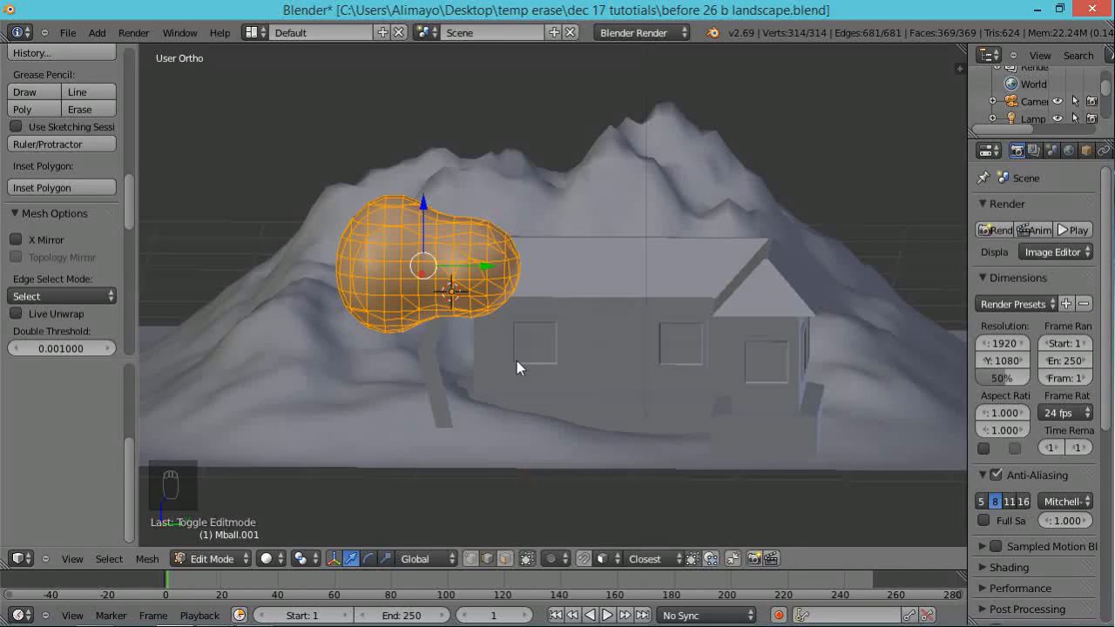
- Isolate the foliage blob in local view and switch it to Sculpt Mode
key("KP_Divide")
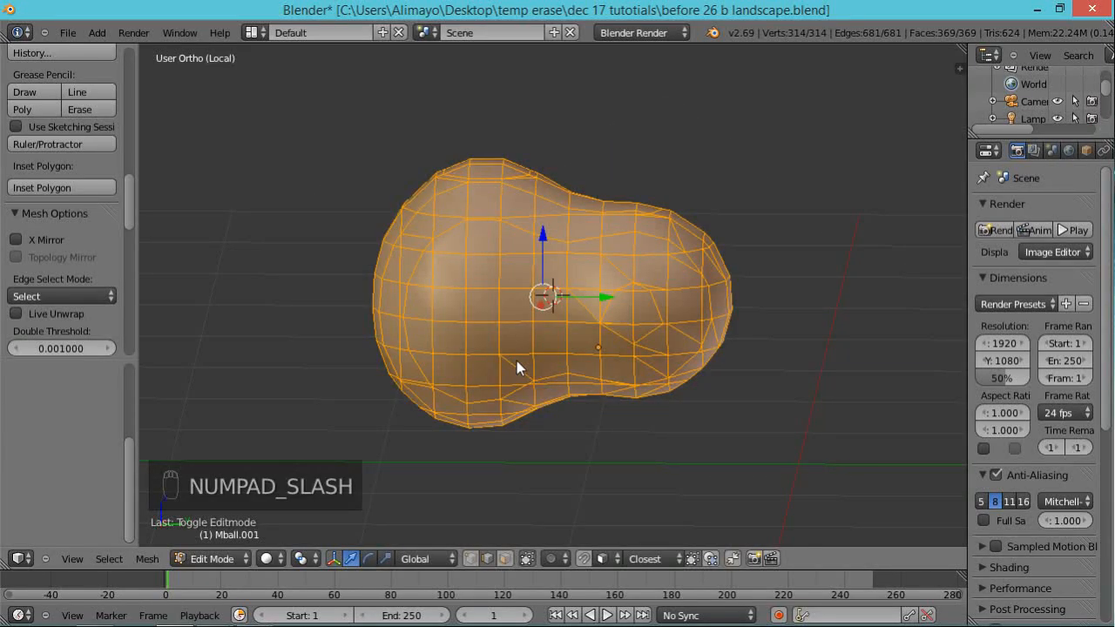
scroll(751, 335, "down", 4)
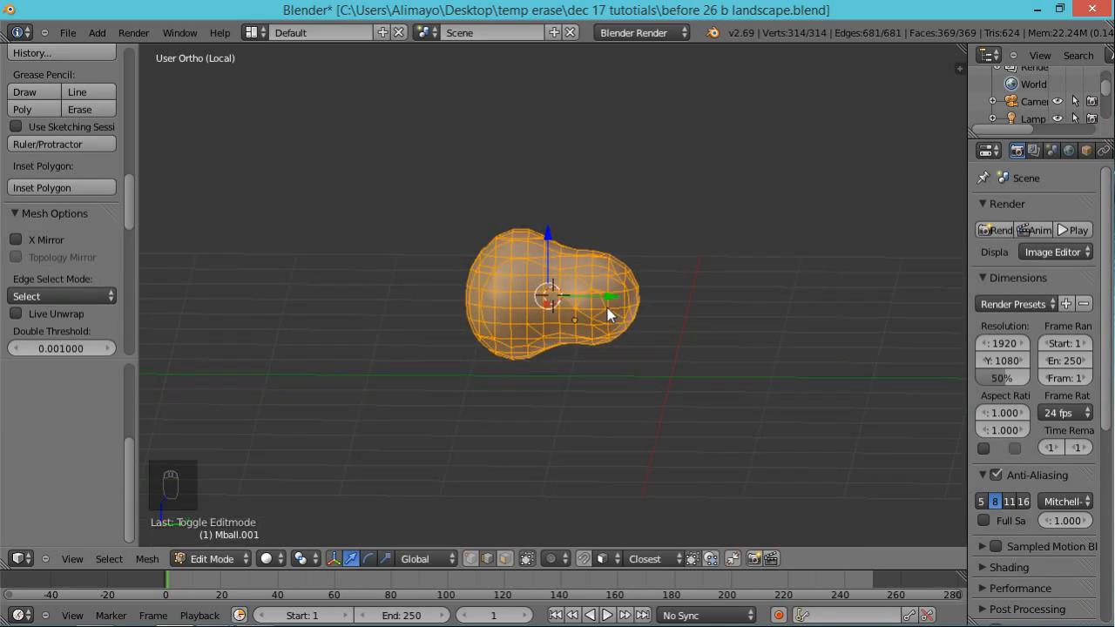
key("KP_Divide")
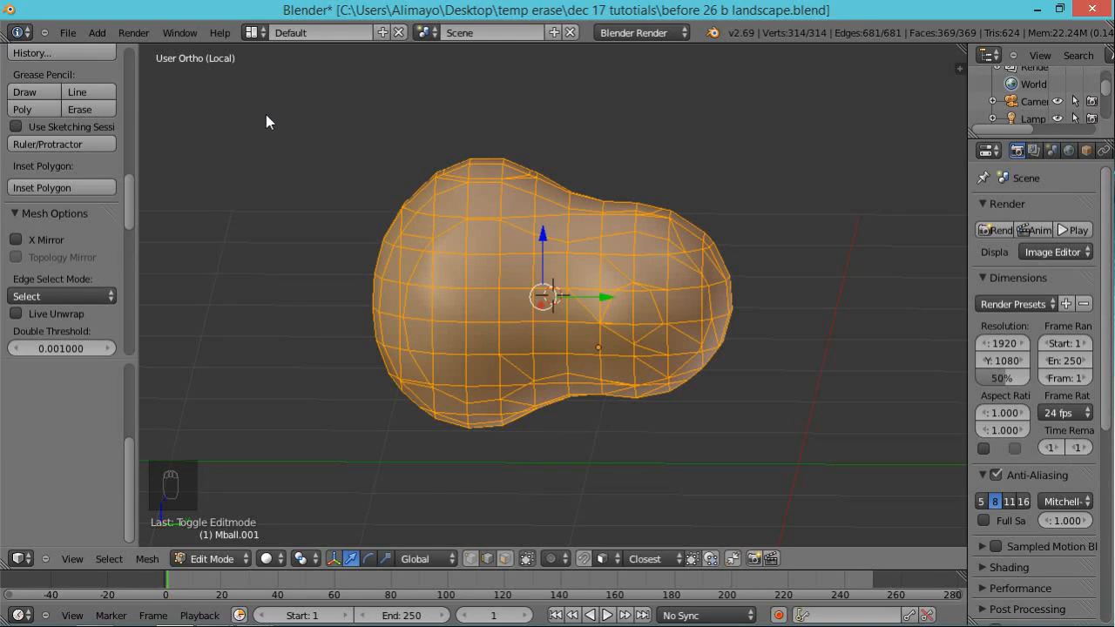
left_click(235, 559)
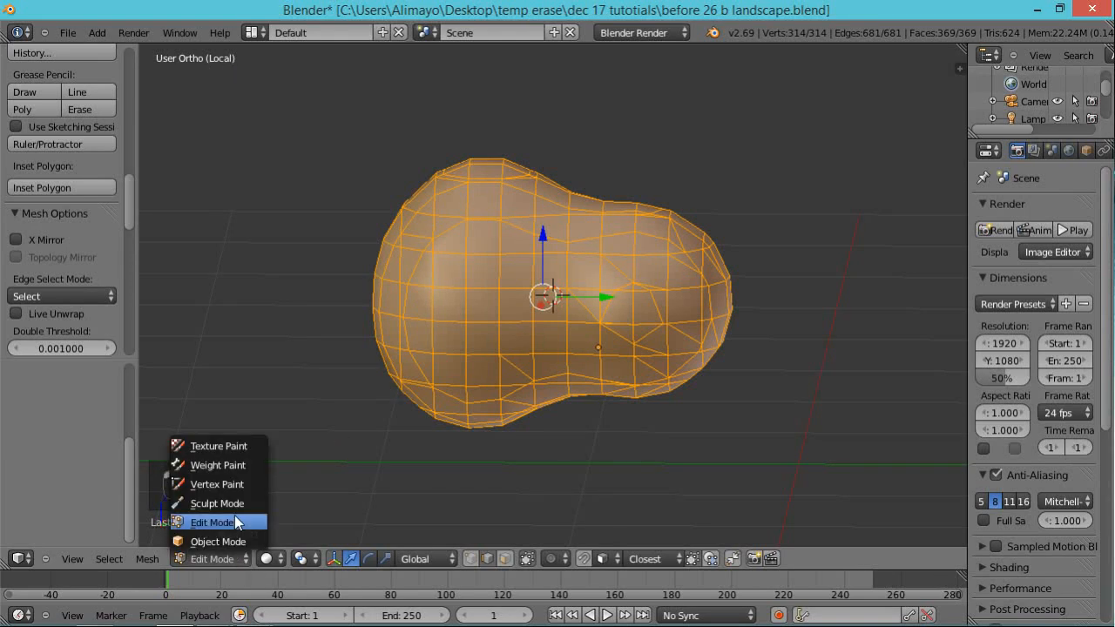
left_click(233, 506)
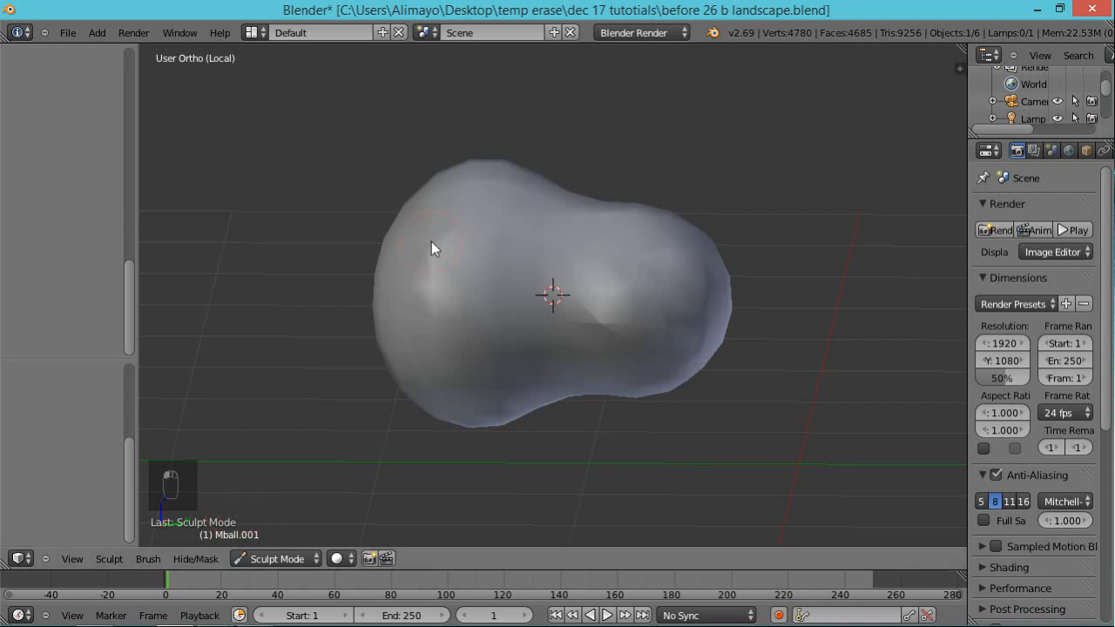
- Set the SculptDraw brush strength to 0 and enable dynamic topology with Collapse Short Edges at detail size 30
left_click_drag(116, 273, 134, 52)
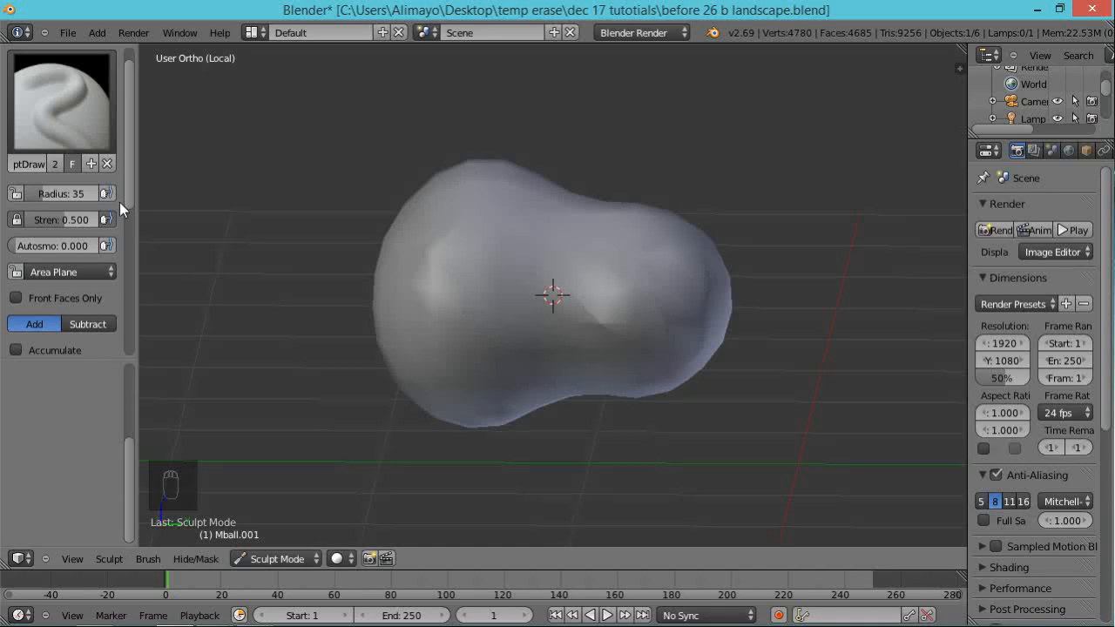
left_click_drag(61, 219, 7, 236)
left_click_drag(127, 116, 138, 268)
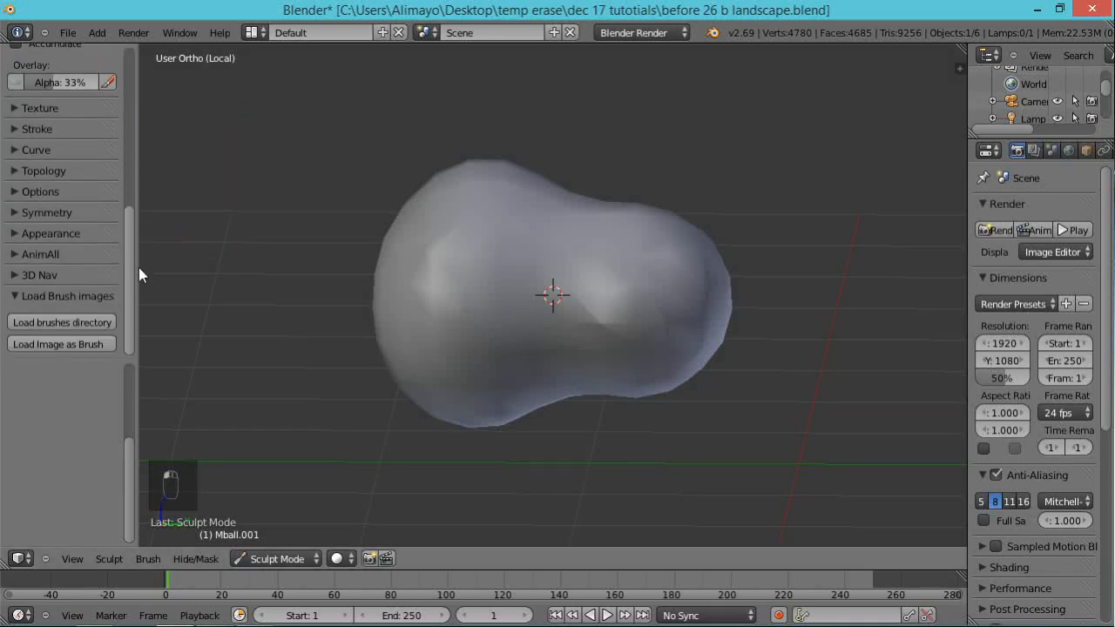
left_click(17, 172)
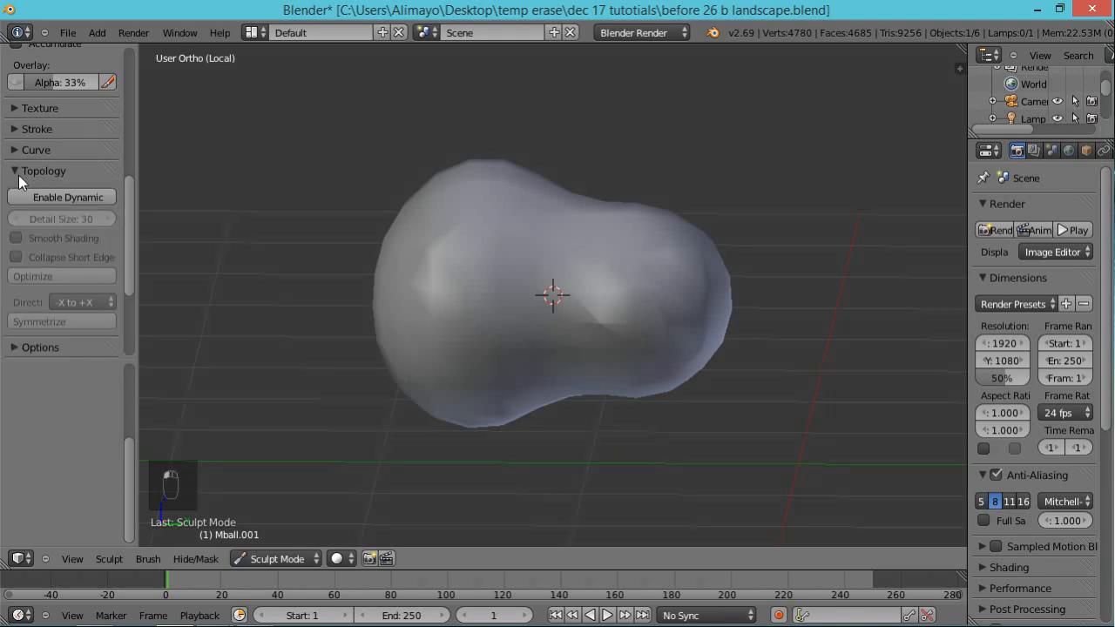
left_click(92, 196)
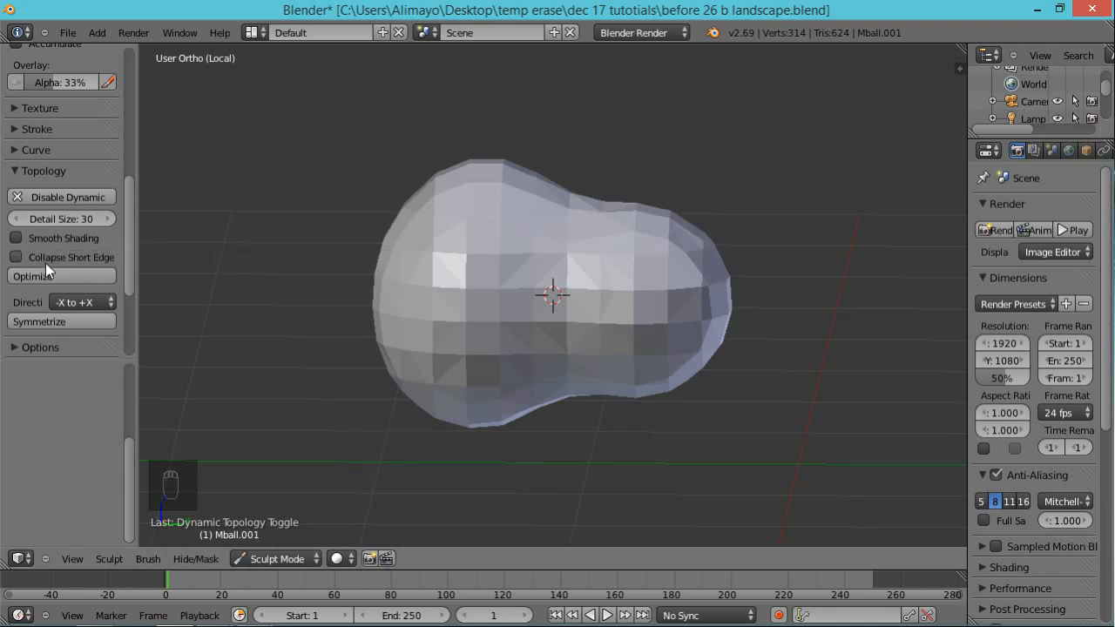
left_click(17, 257)
- Enlarge the sculpt brush radius to 182 so it covers much of the blob
key("f")
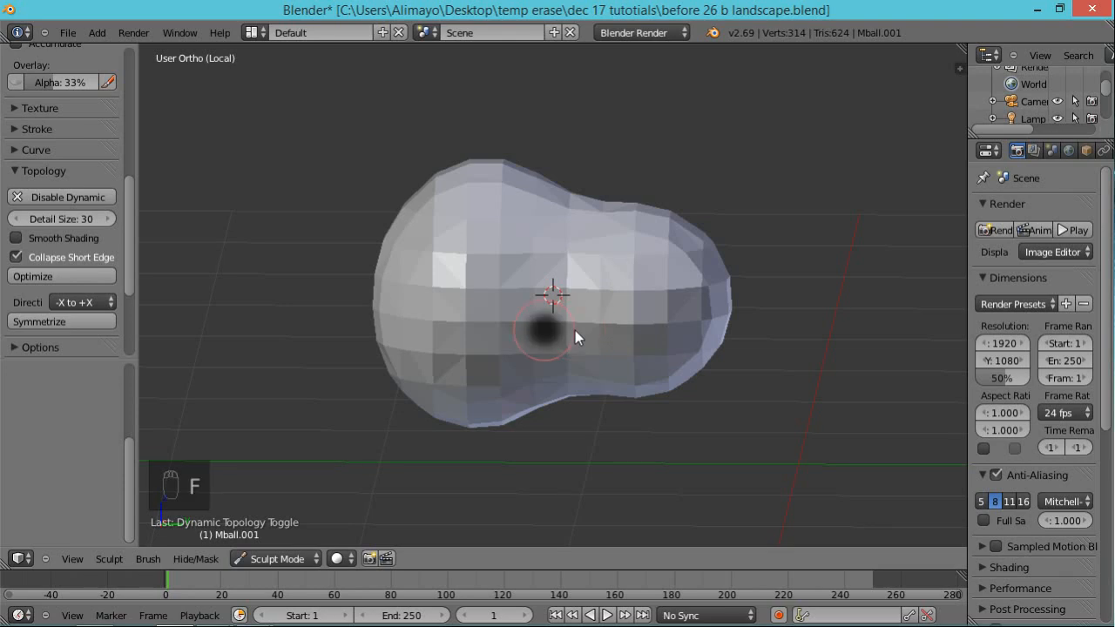
left_click(680, 414)
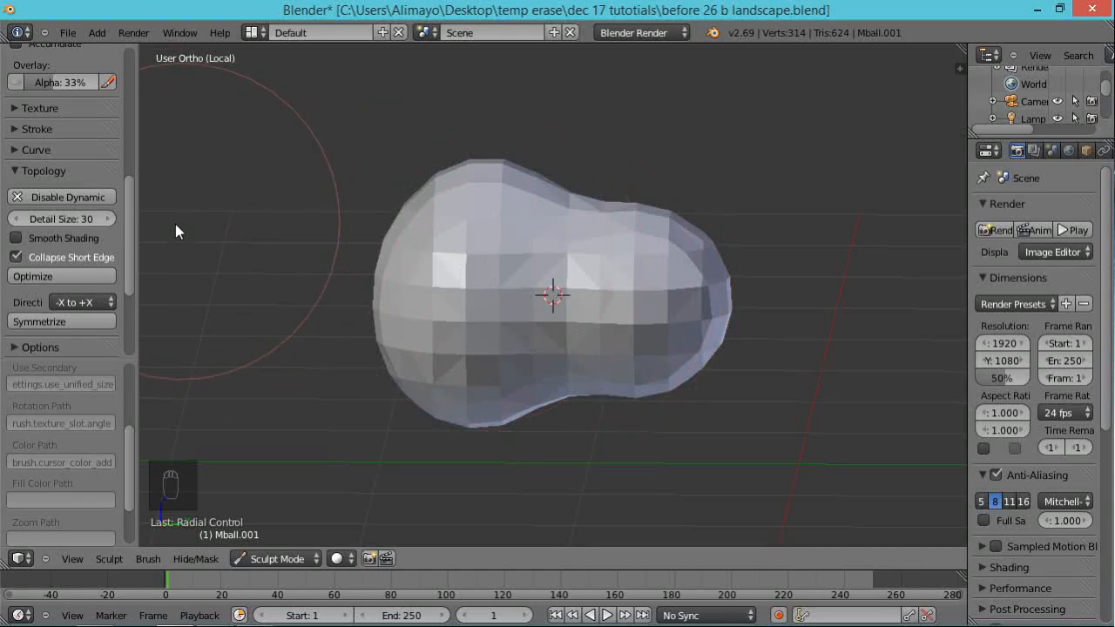
left_click_drag(134, 218, 117, 29)
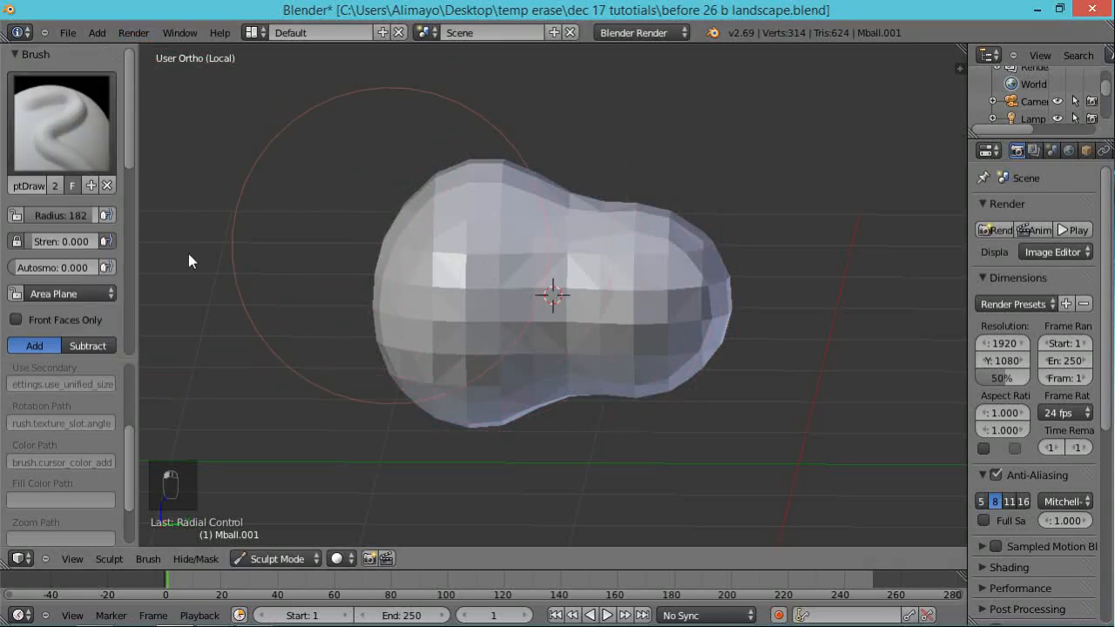
mouse_move(134, 157)
left_mouse_down()
mouse_move(123, 337)
mouse_move(128, 296)
left_mouse_up()
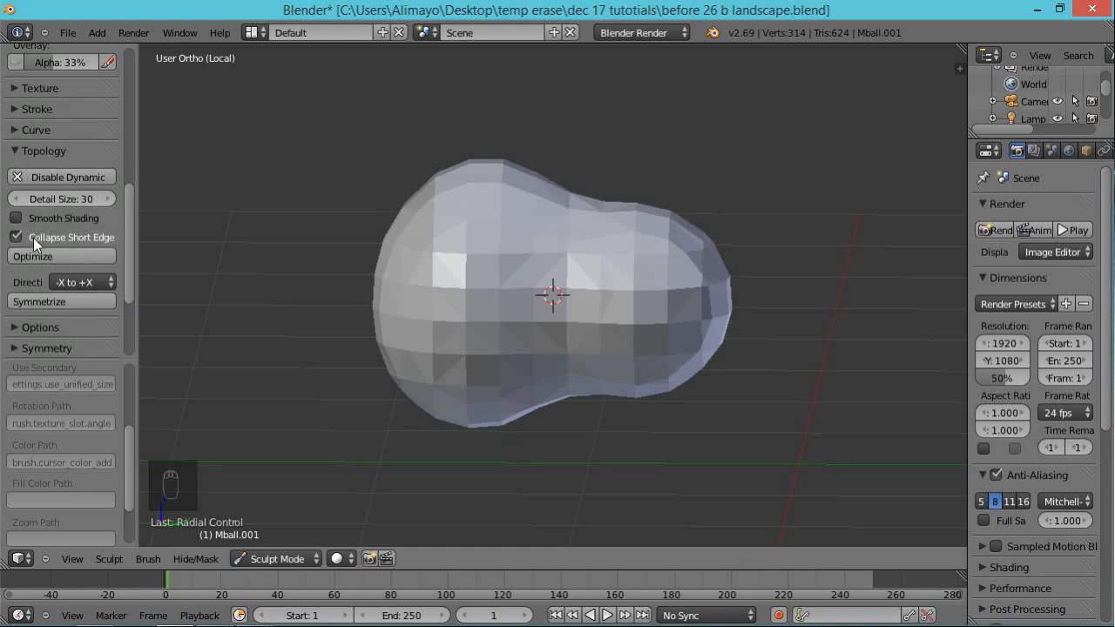
- Show the blob as a small wireframe and dab it with the zero-strength brush to collapse its short edges
scroll(733, 259, "down", 8)
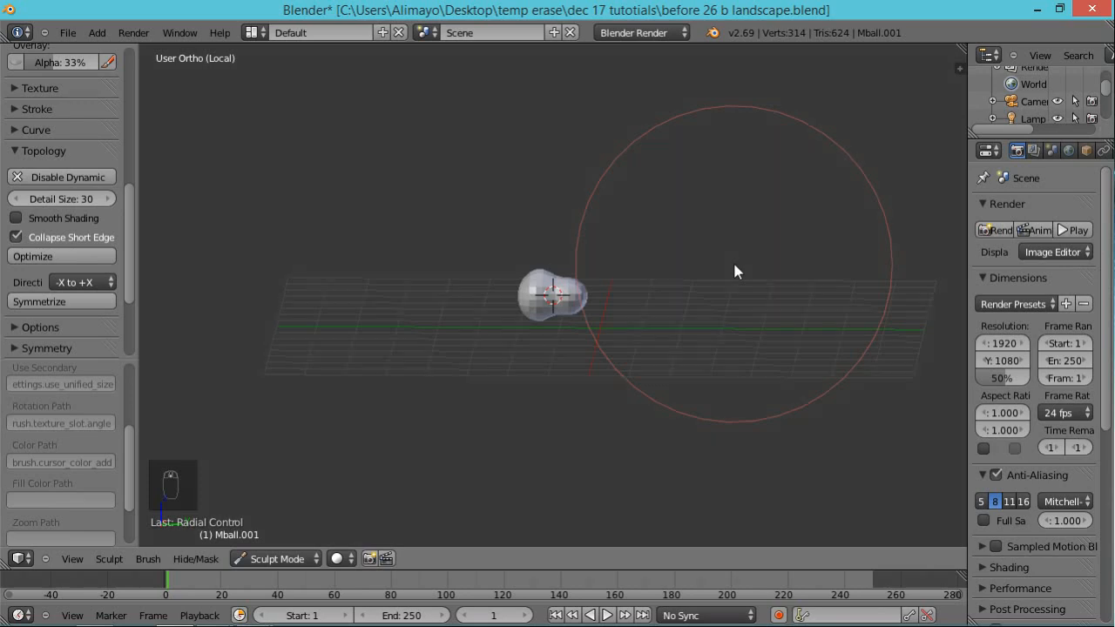
key("z")
scroll(696, 281, "up", 2)
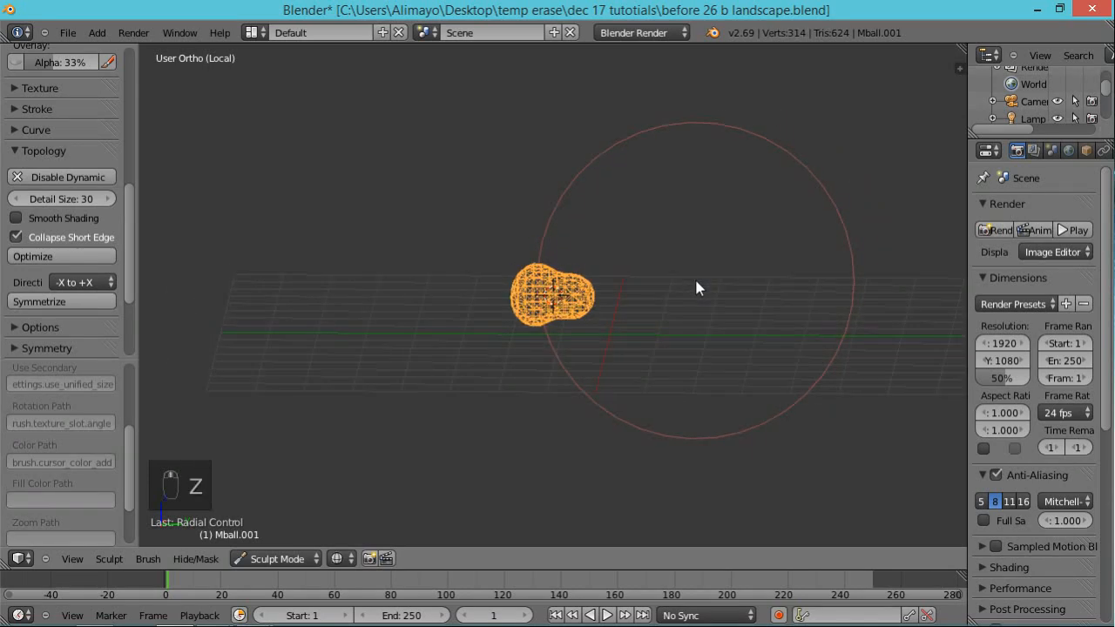
scroll(696, 288, "up", 2)
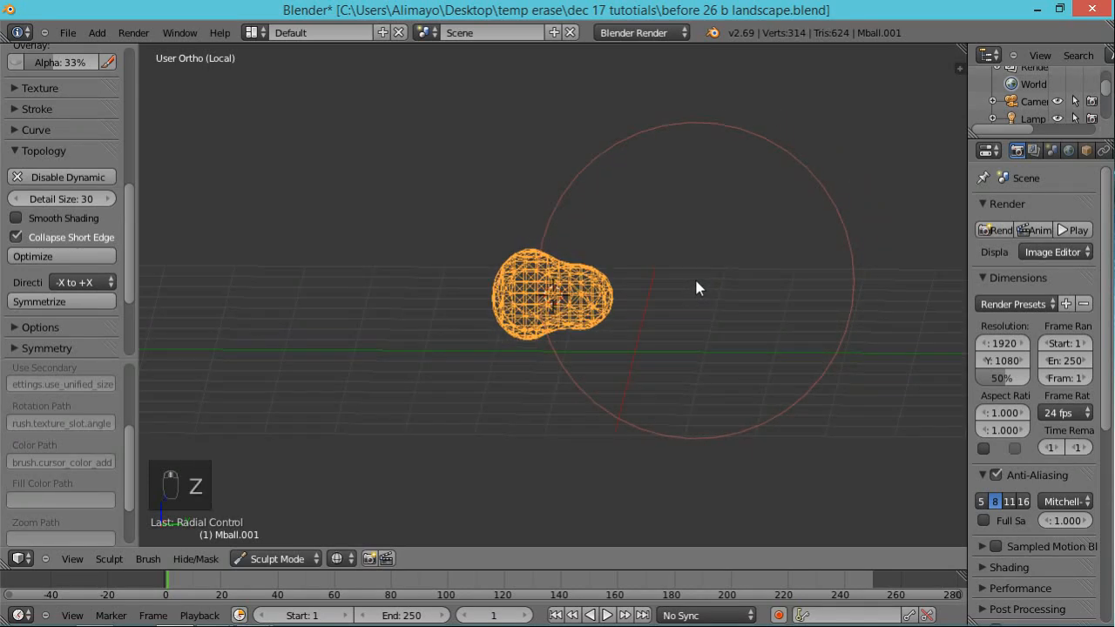
left_click(548, 303)
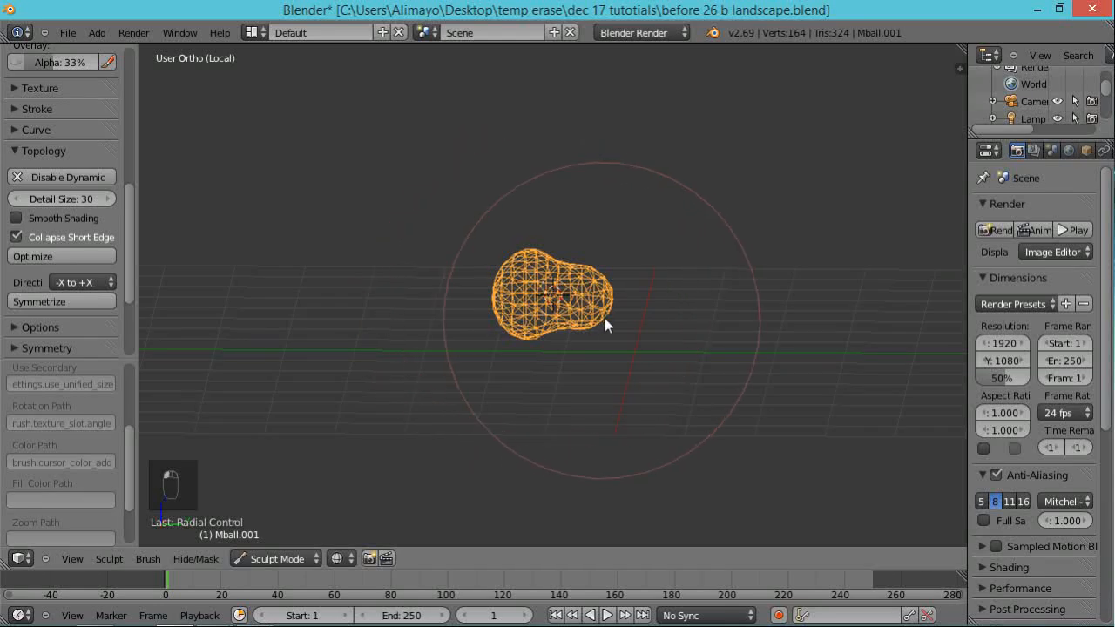
- Dab the blob from further angles to reduce it to a low-poly mesh, and return to solid shading
mouse_move(480, 351)
middle_mouse_down()
mouse_move(545, 360)
mouse_move(514, 333)
mouse_move(510, 298)
mouse_move(560, 286)
mouse_move(577, 299)
middle_mouse_up()
scroll(575, 296, "up", 3)
left_click(572, 301)
scroll(571, 300, "down", 5)
left_click(551, 303)
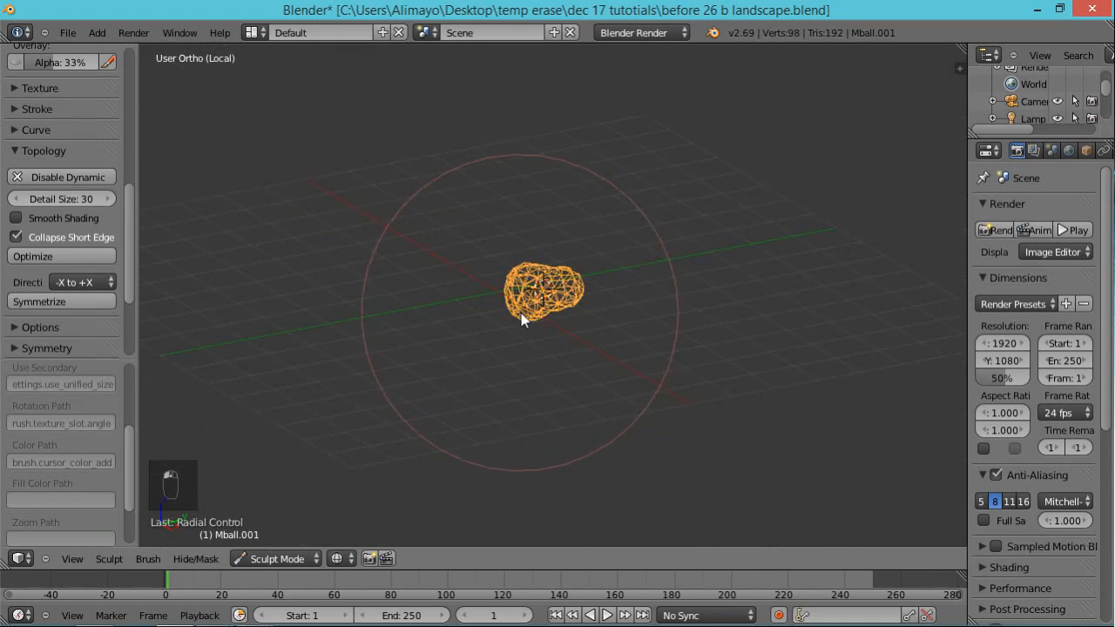
left_click(560, 299)
middle_click_drag(635, 345, 565, 277)
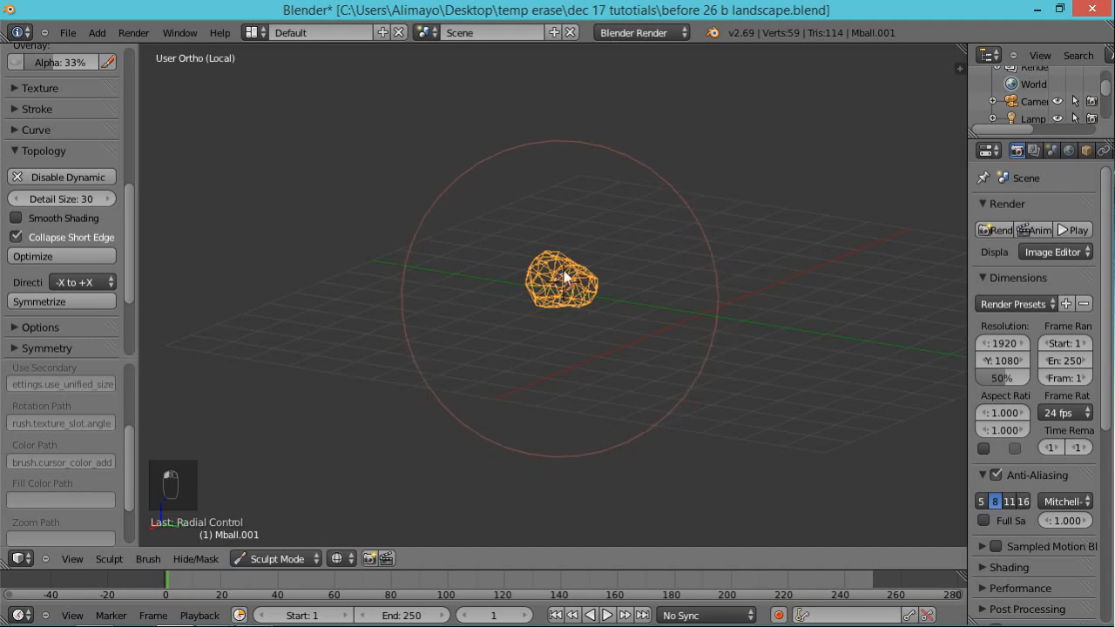
scroll(566, 309, "up", 6)
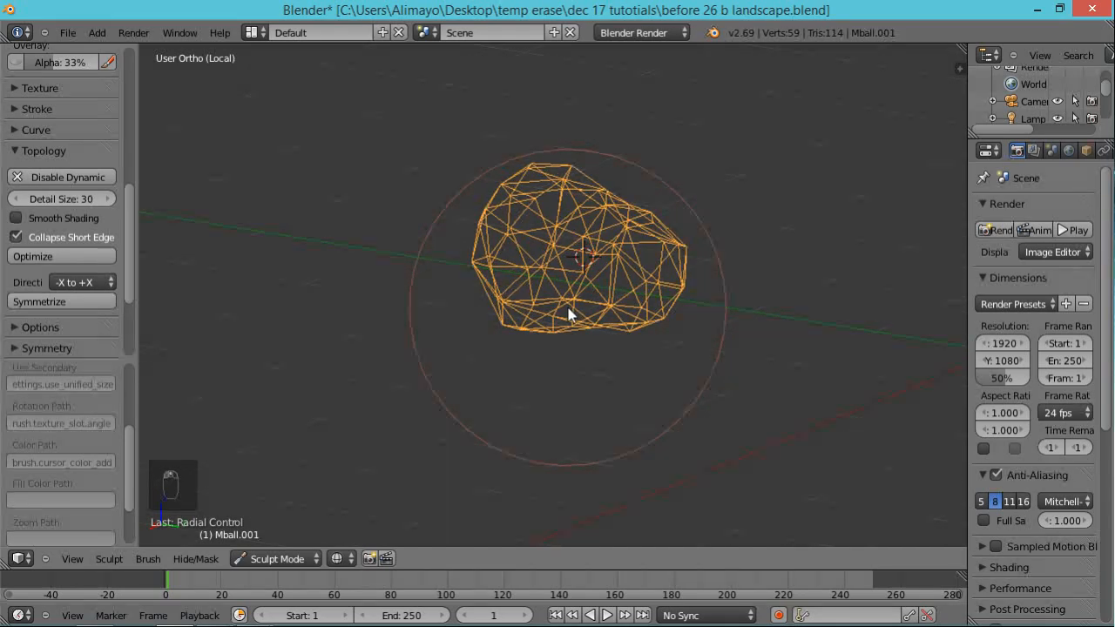
scroll(608, 365, "up", 5)
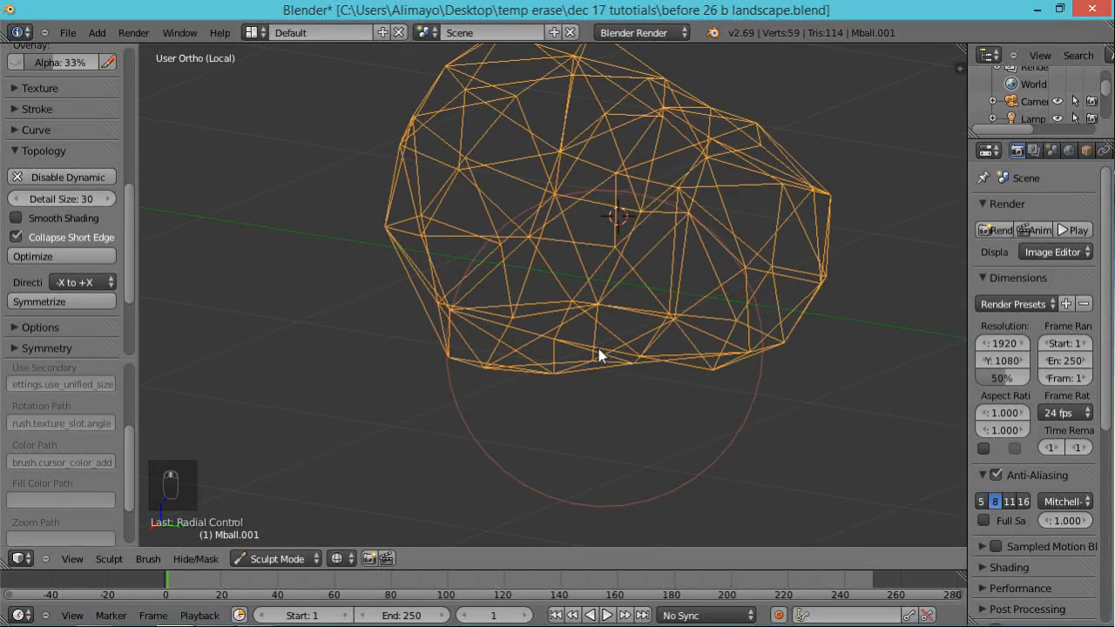
key("z")
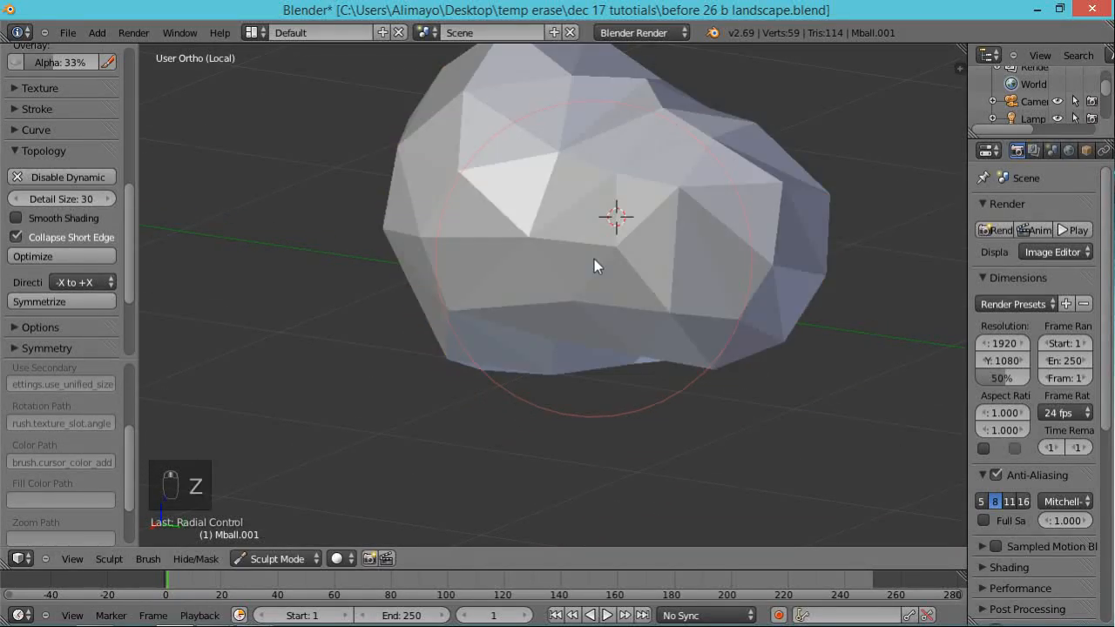
middle_click_drag(540, 211, 580, 230)
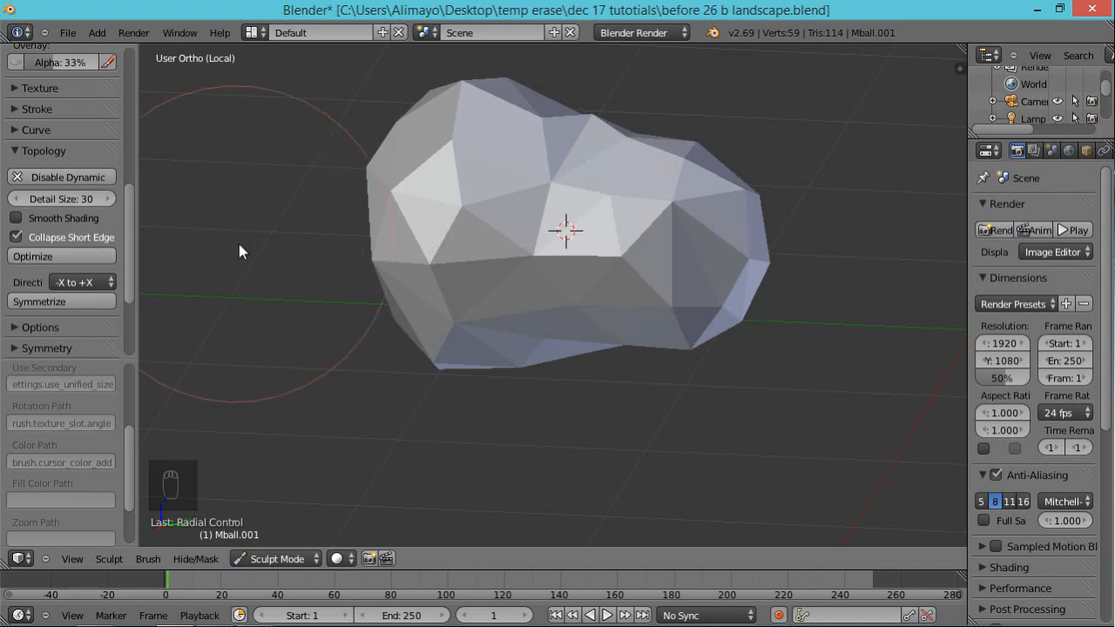
- Switch the low-poly blob to Edit Mode and leave local view to show it with the whole scene
left_click(307, 560)
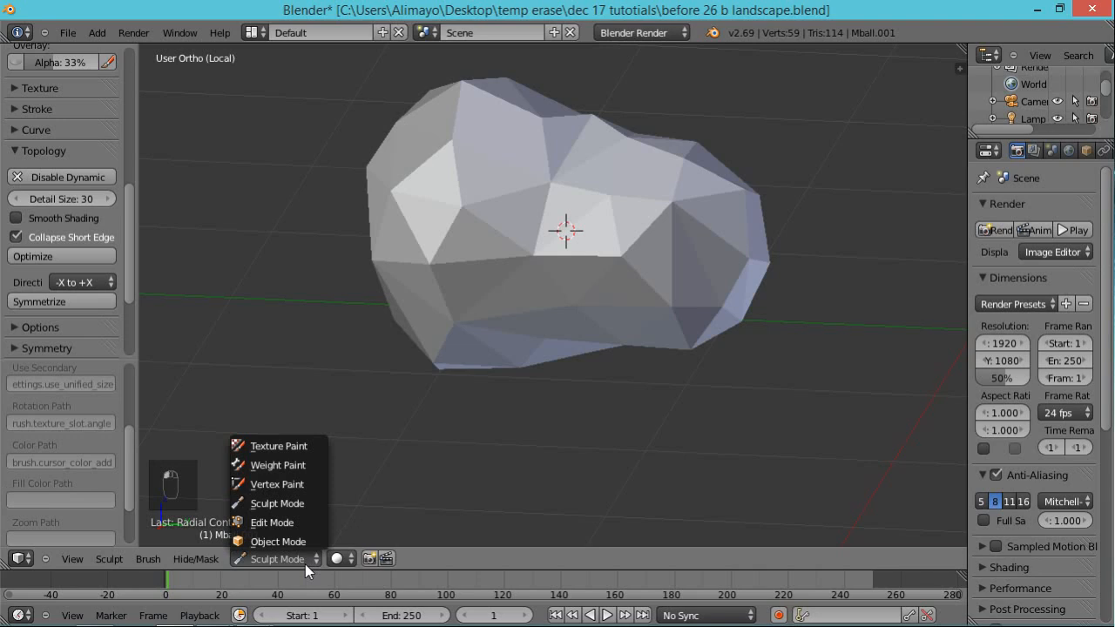
left_click(277, 525)
scroll(566, 356, "down", 2)
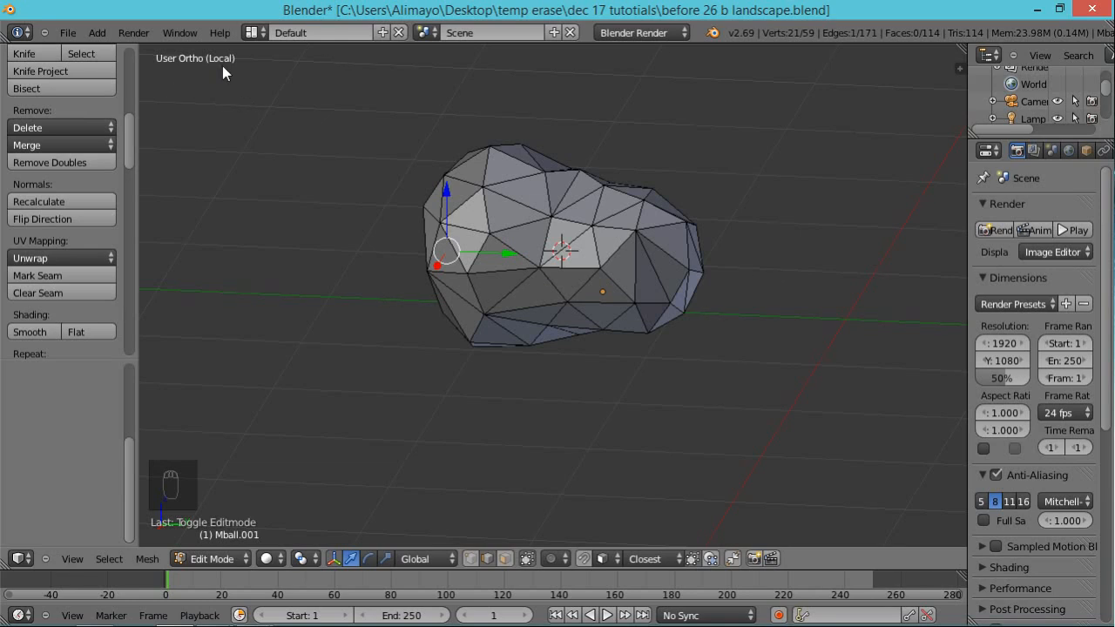
key("KP_Divide")
middle_click_drag(501, 373, 446, 371)
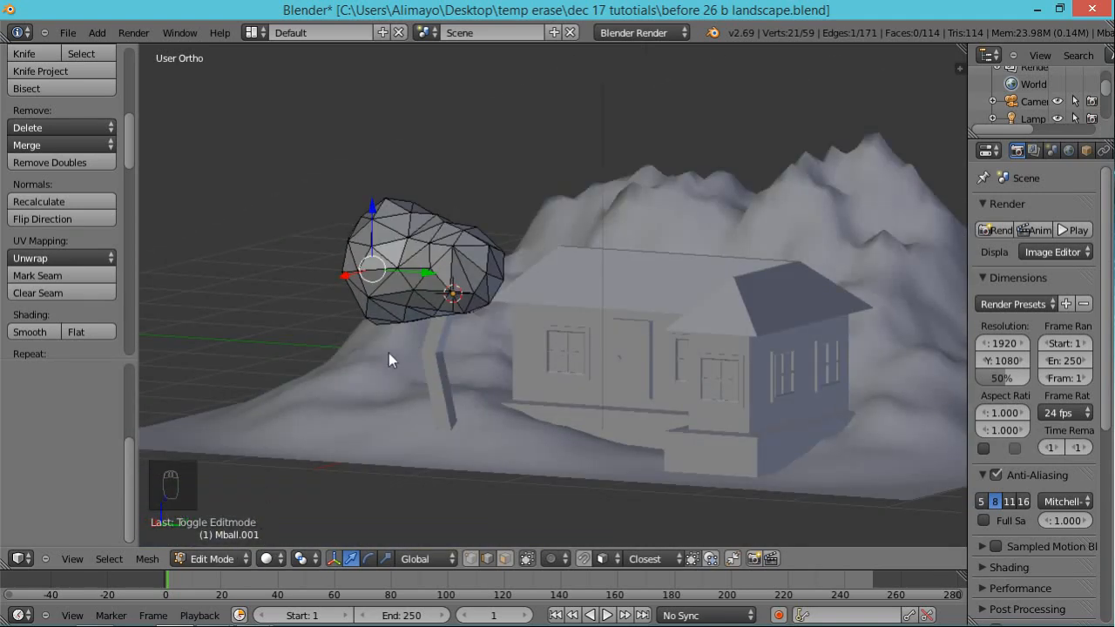
- Return the foliage to Sculpt Mode and choose the Grab brush with a radius of 62
left_click(245, 559)
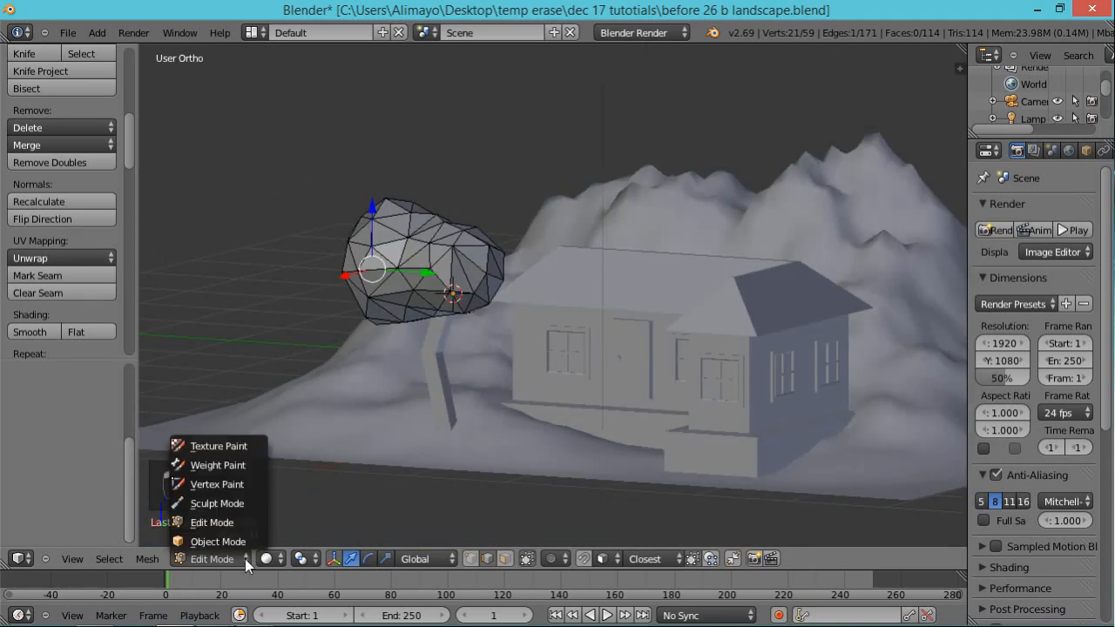
left_click(228, 503)
left_click_drag(123, 203, 120, 54)
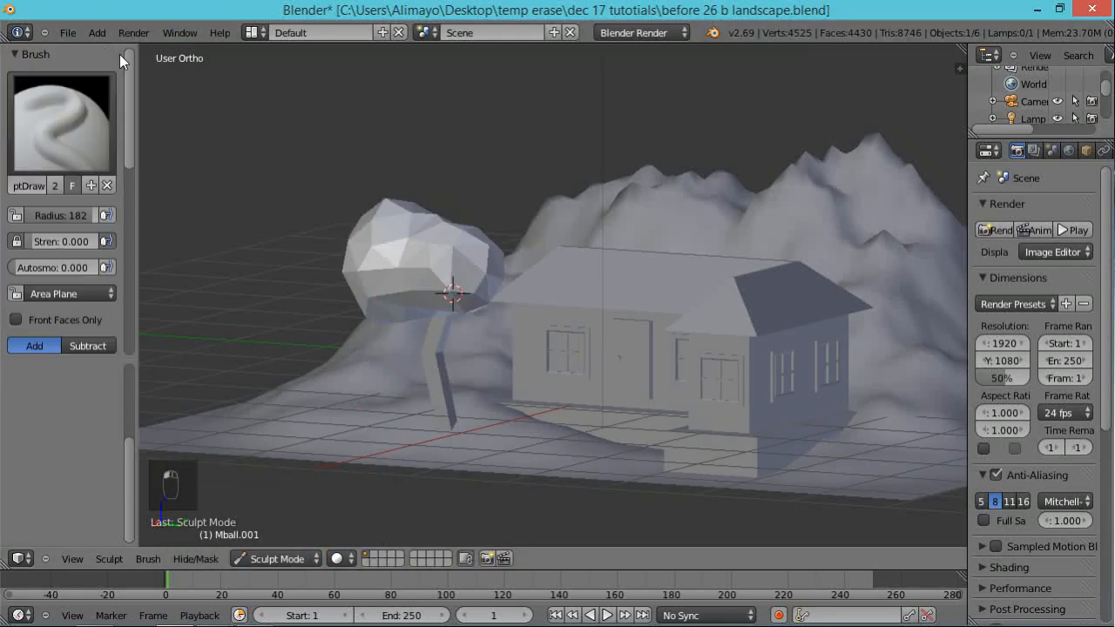
left_click(86, 113)
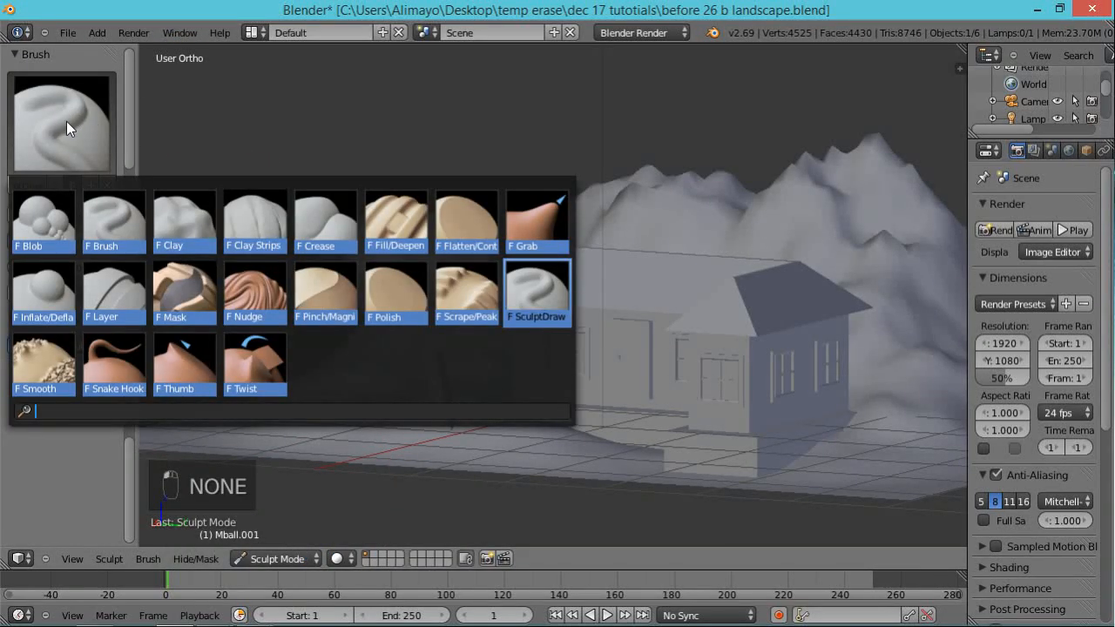
left_click(541, 222)
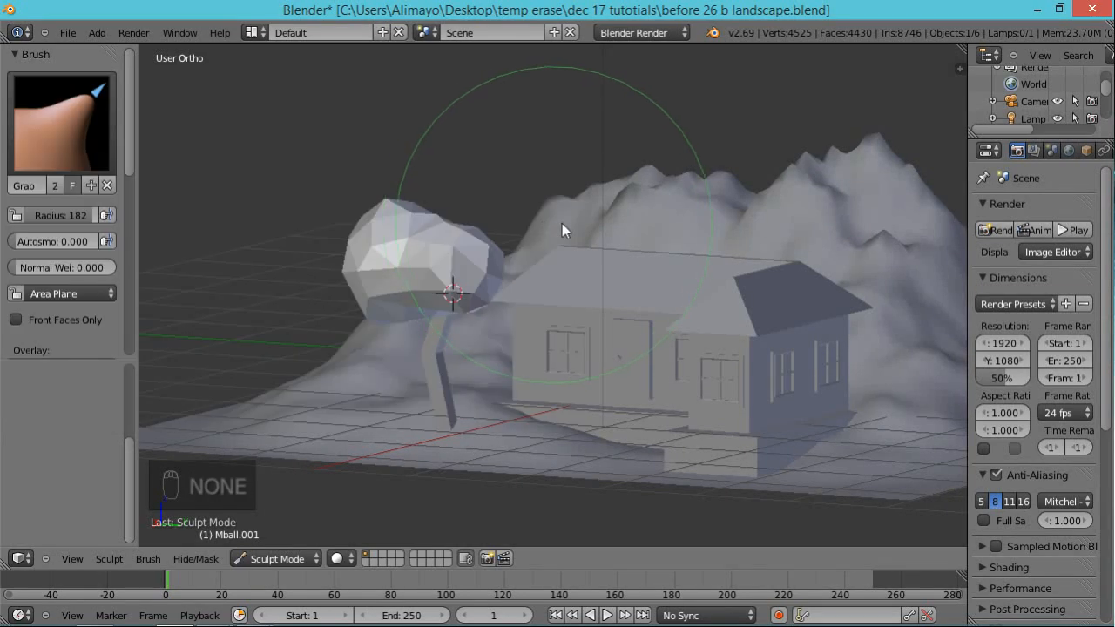
key("f")
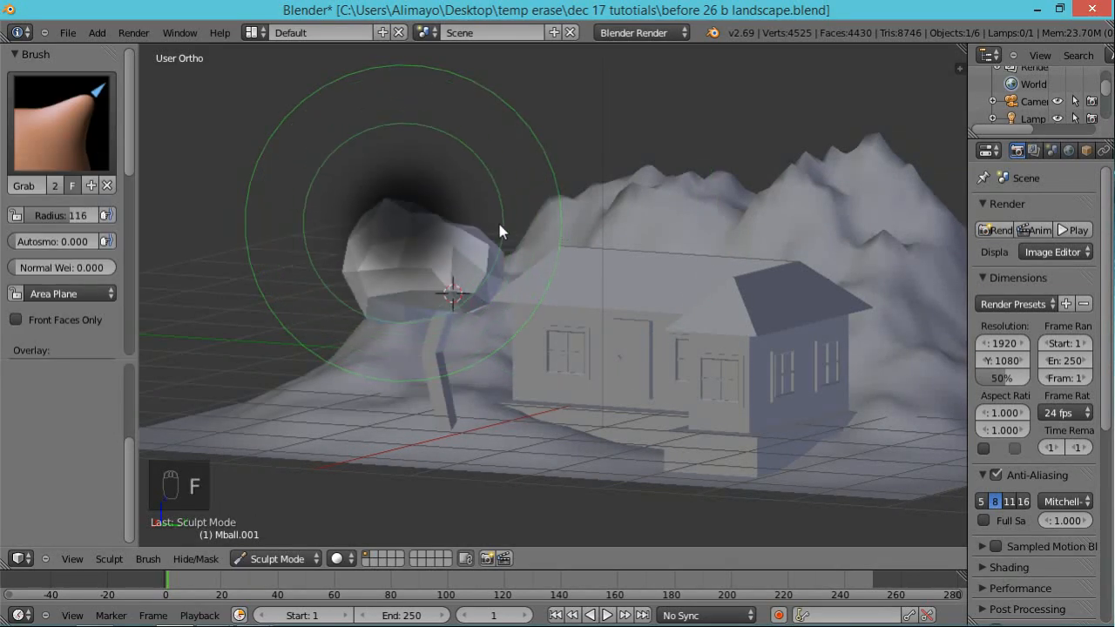
left_click(459, 228)
- Reshape the low-poly foliage from several angles with the Grab brush, pulling out its side nearest the house
middle_click_drag(574, 174, 482, 285)
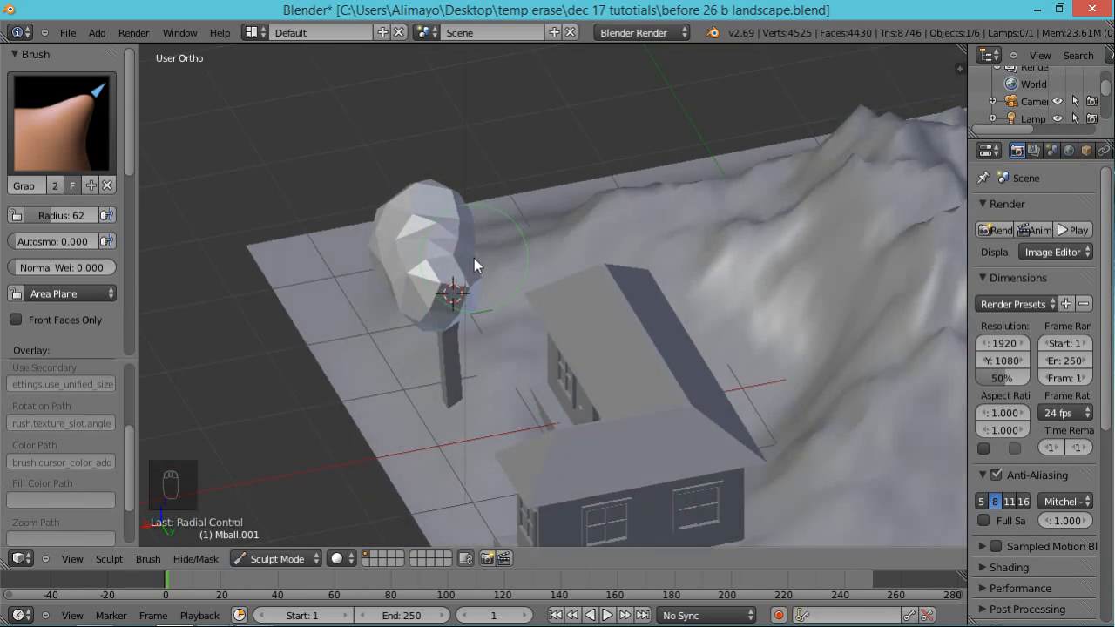
left_click_drag(488, 258, 484, 253)
middle_click_drag(452, 349, 618, 240)
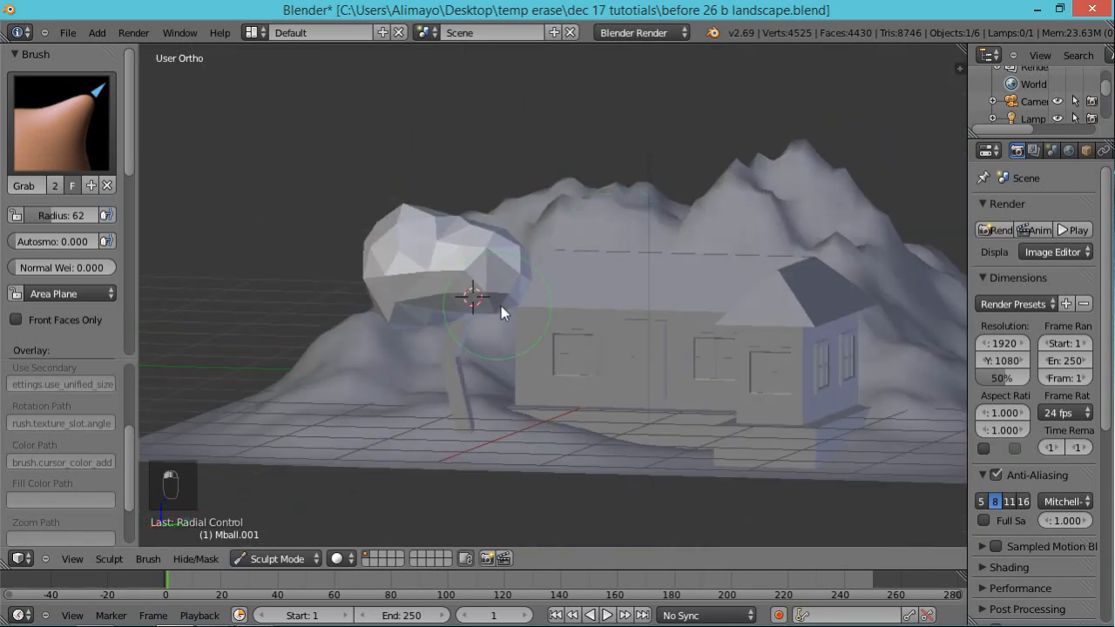
left_click_drag(527, 257, 540, 253)
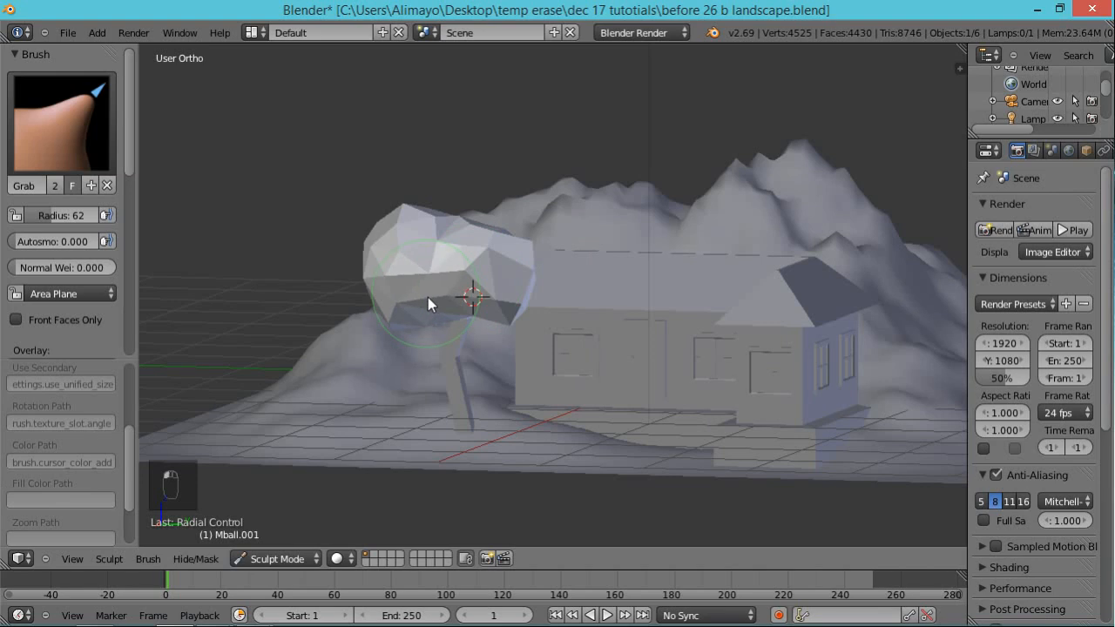
middle_click_drag(399, 343, 510, 322)
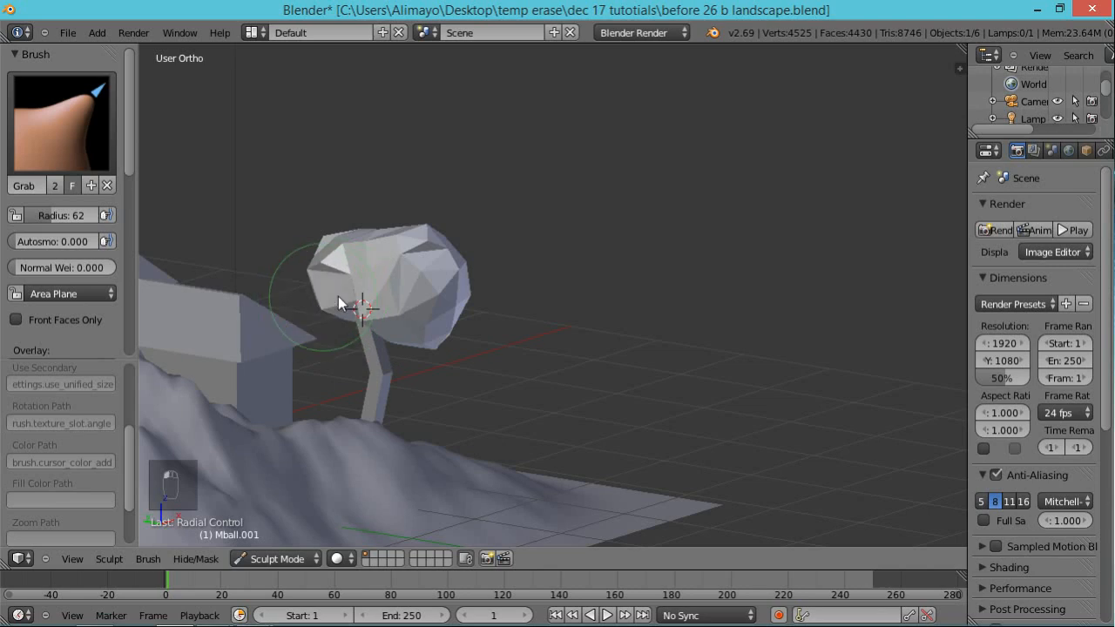
middle_click_drag(447, 329, 2, 309)
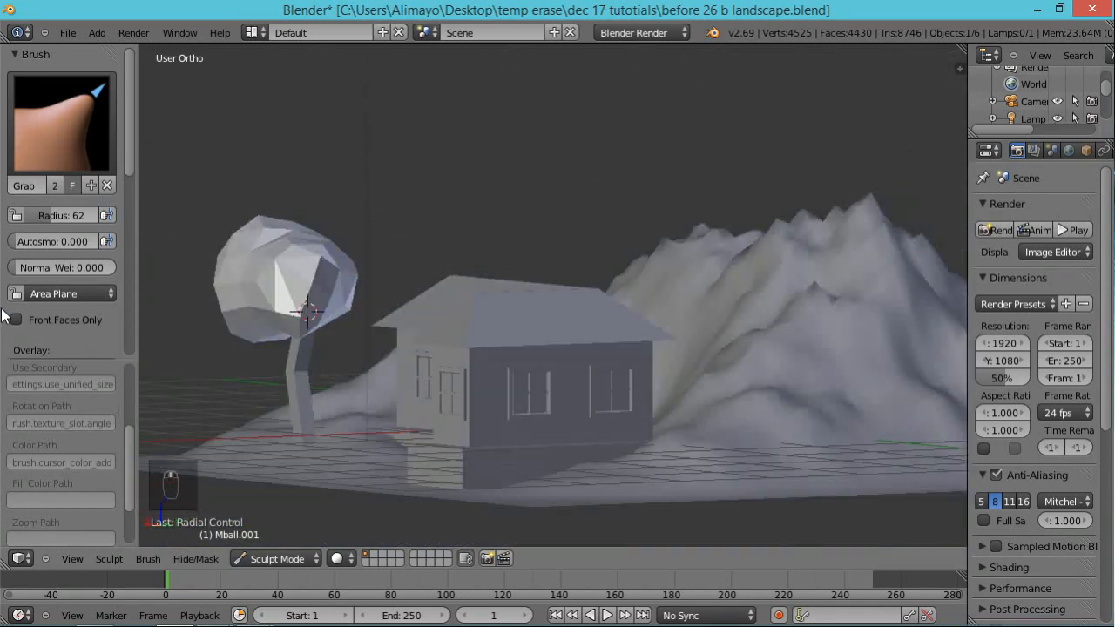
middle_click_drag(363, 344, 146, 388)
mouse_move(358, 294)
left_mouse_down()
mouse_move(362, 320)
mouse_move(312, 320)
left_mouse_up()
middle_click_drag(312, 320, 607, 319)
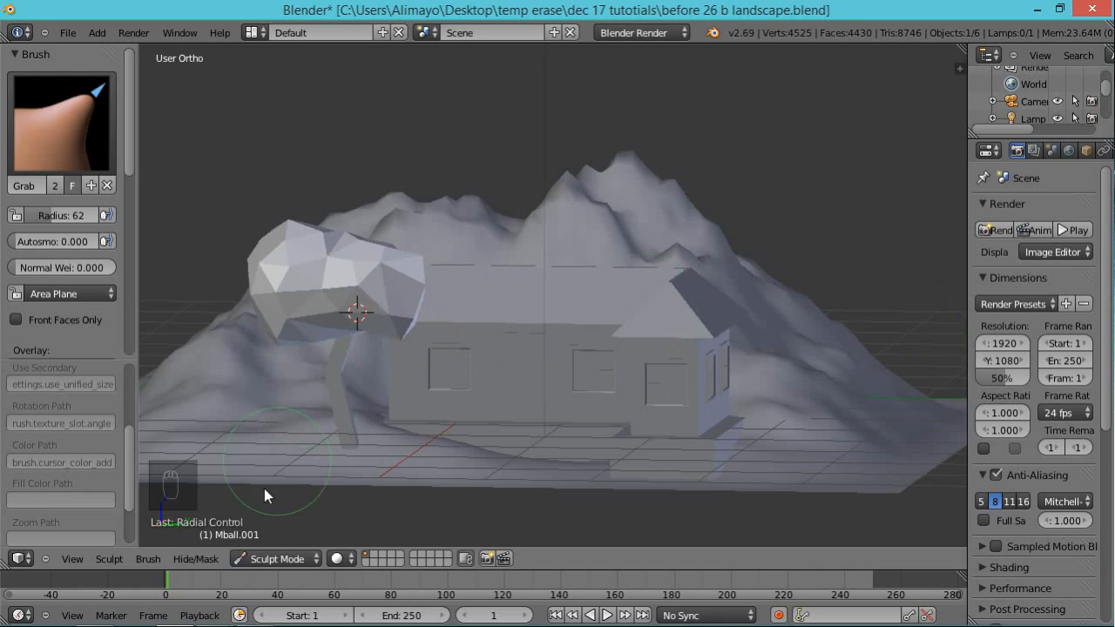
- Take the foliage out of Sculpt Mode and put the bent trunk into Edit Mode
left_click(285, 562)
left_click(282, 521)
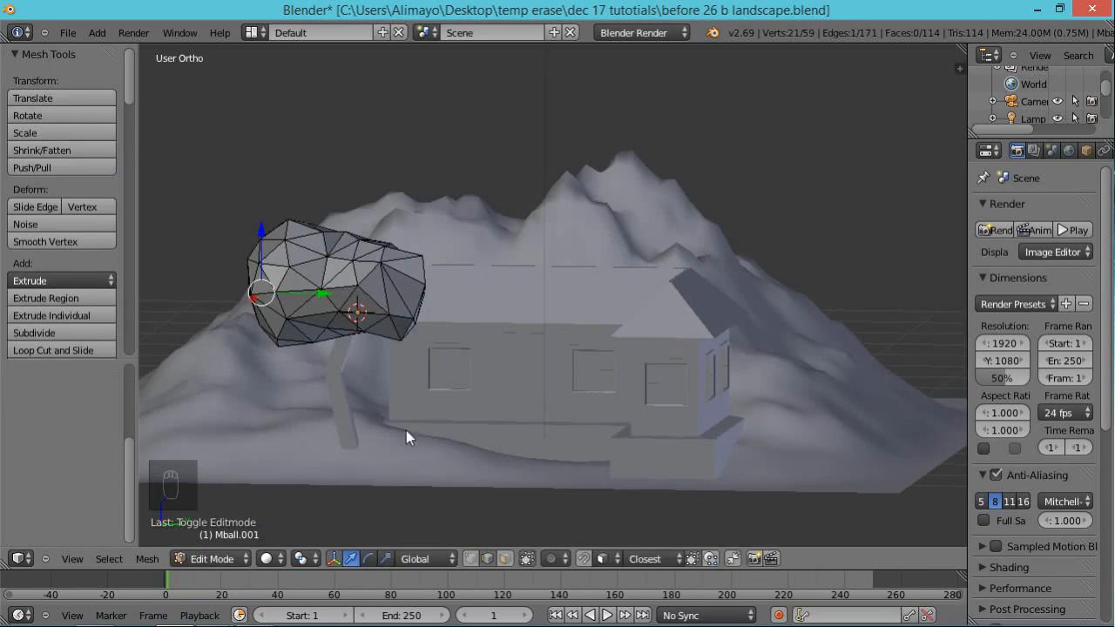
key("Tab")
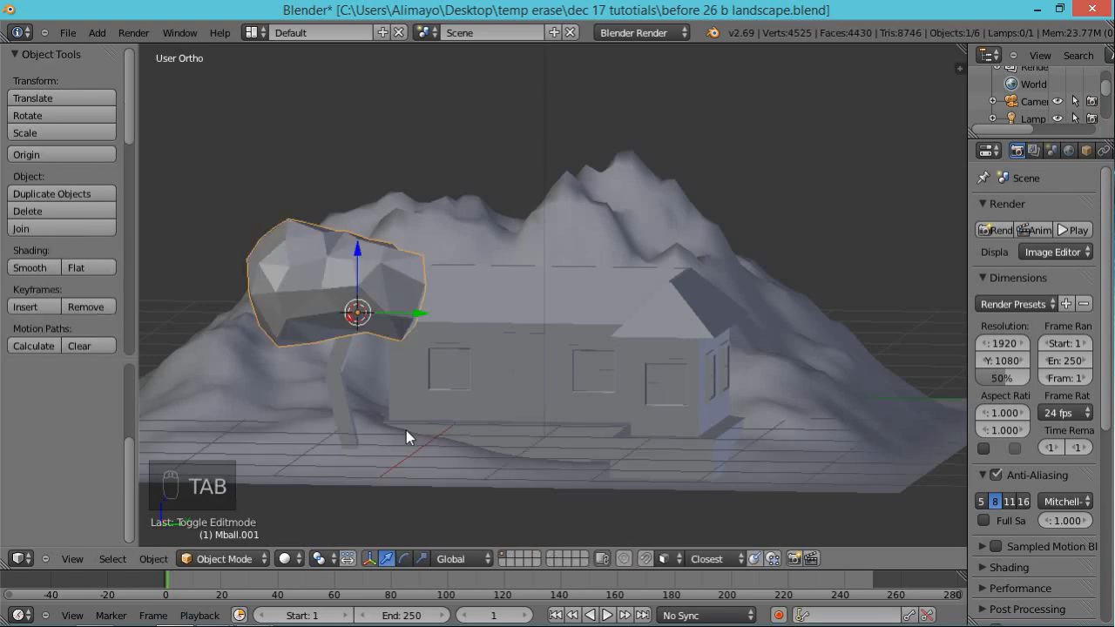
right_click(342, 406)
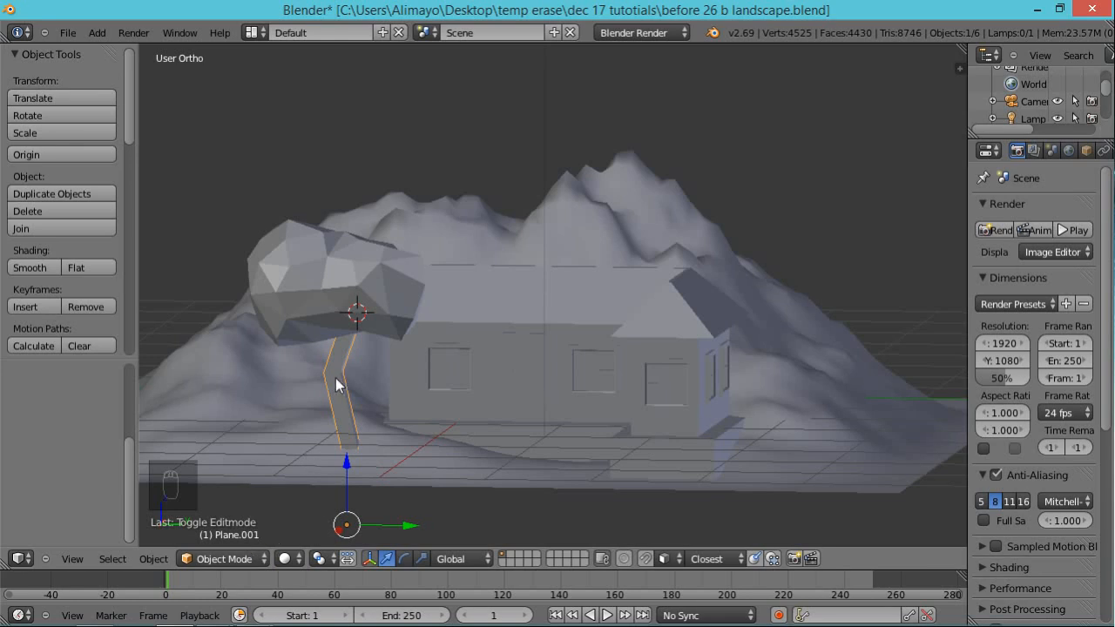
key("Tab")
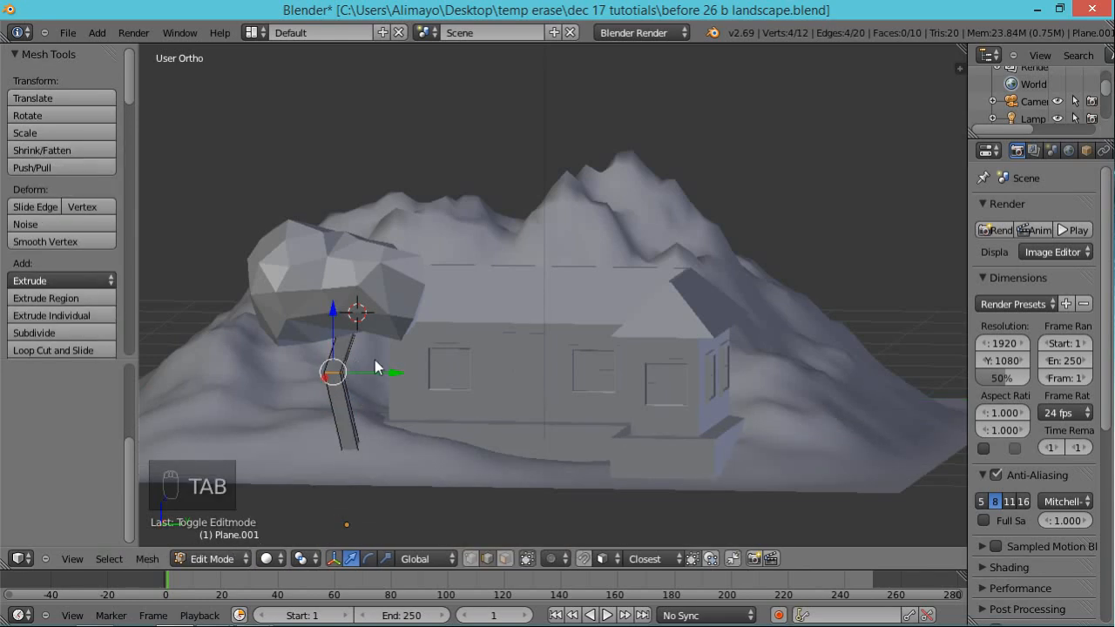
- Duplicate the front face of the trunk's upper segment in face selection and place the copy about 0.28 along Y beside it
scroll(378, 365, "up", 1)
right_click(310, 351)
key("a")
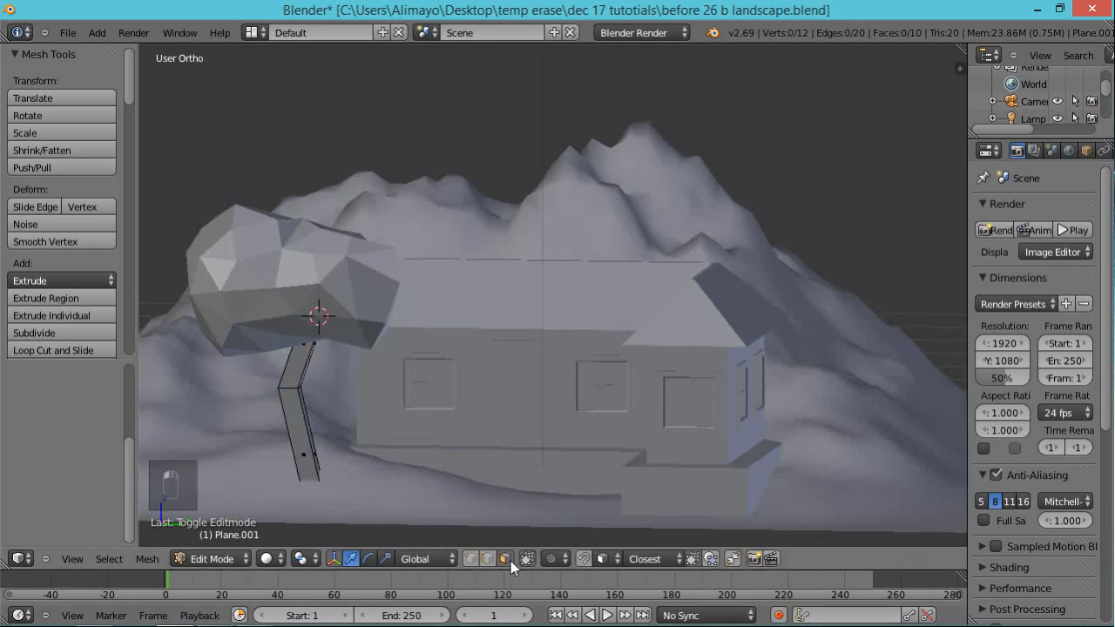
right_click(295, 373)
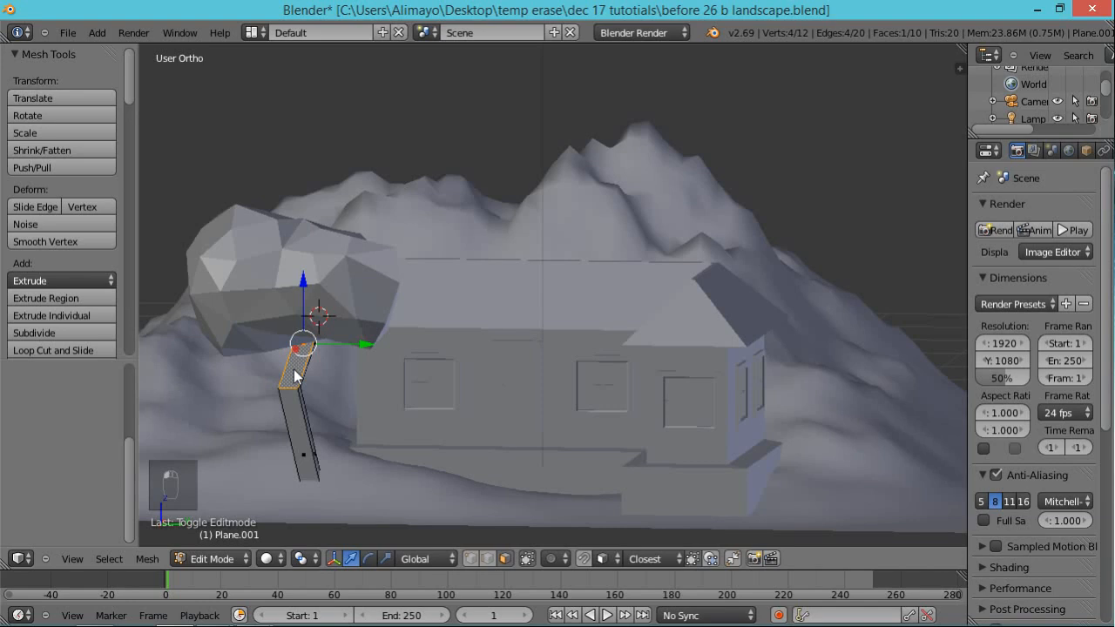
key("shift+d")
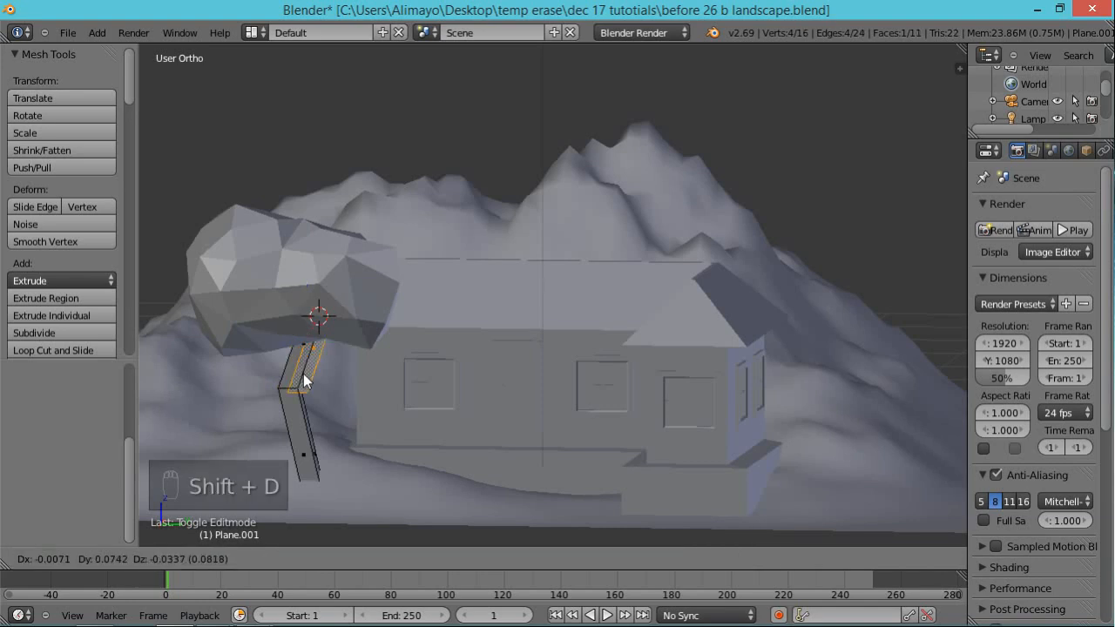
left_click(330, 384)
- Extrude the duplicated face about 0.11 along the X axis to form a solid branch
middle_click_drag(343, 410, 504, 431)
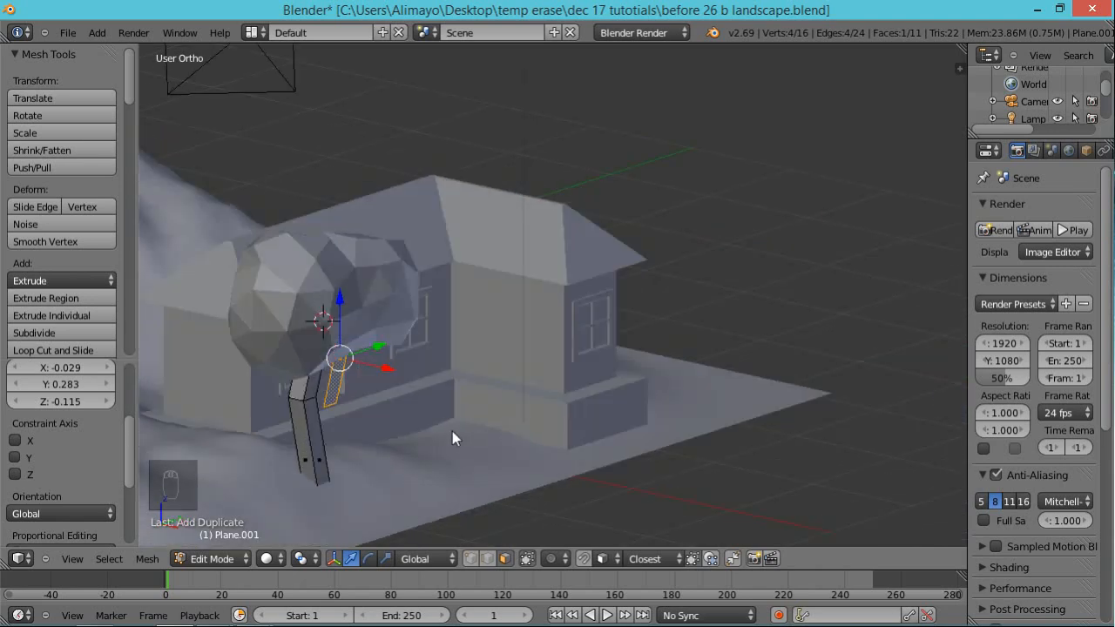
key("e")
key("x")
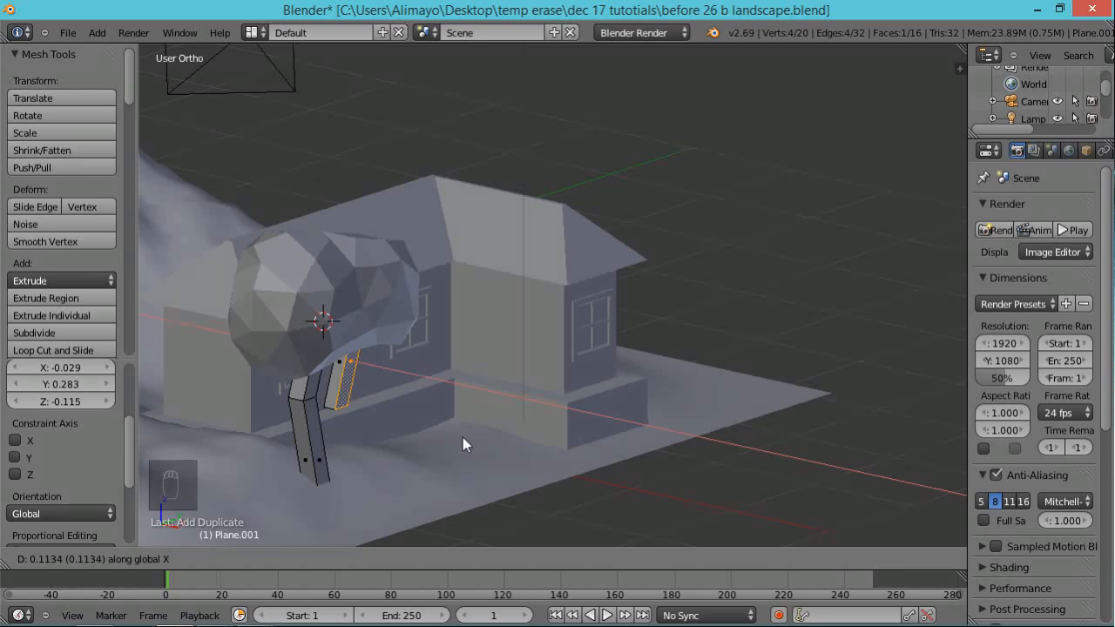
left_click(463, 437)
- Select the whole linked branch piece and move it up under the foliage and in against the trunk
middle_click_drag(483, 422, 391, 384)
scroll(391, 383, "up", 3)
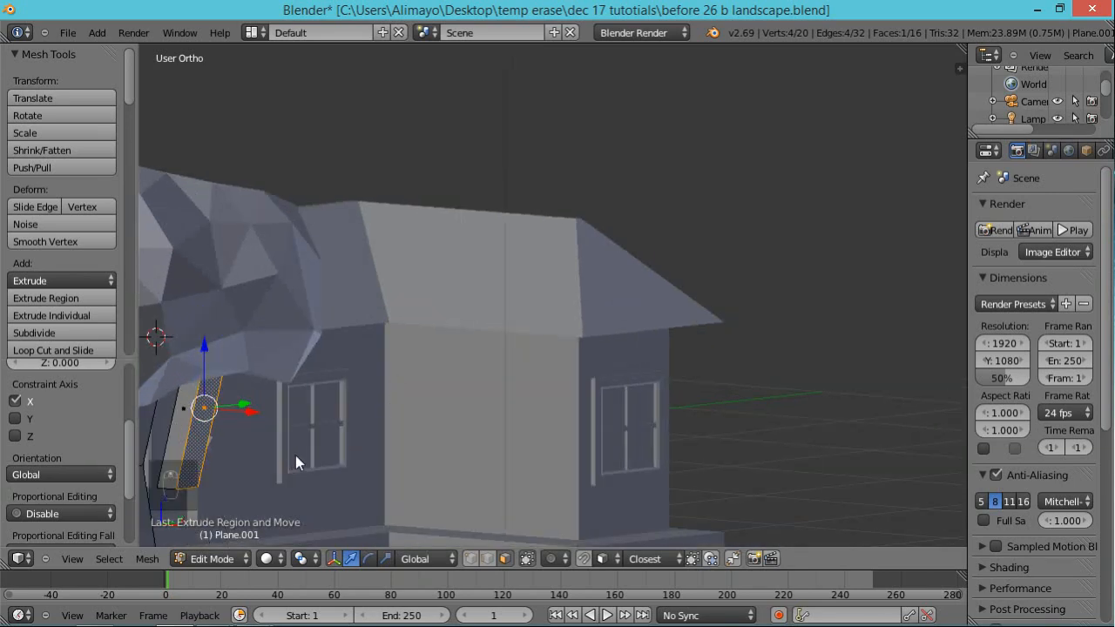
middle_click_drag(331, 442, 495, 401, "shift")
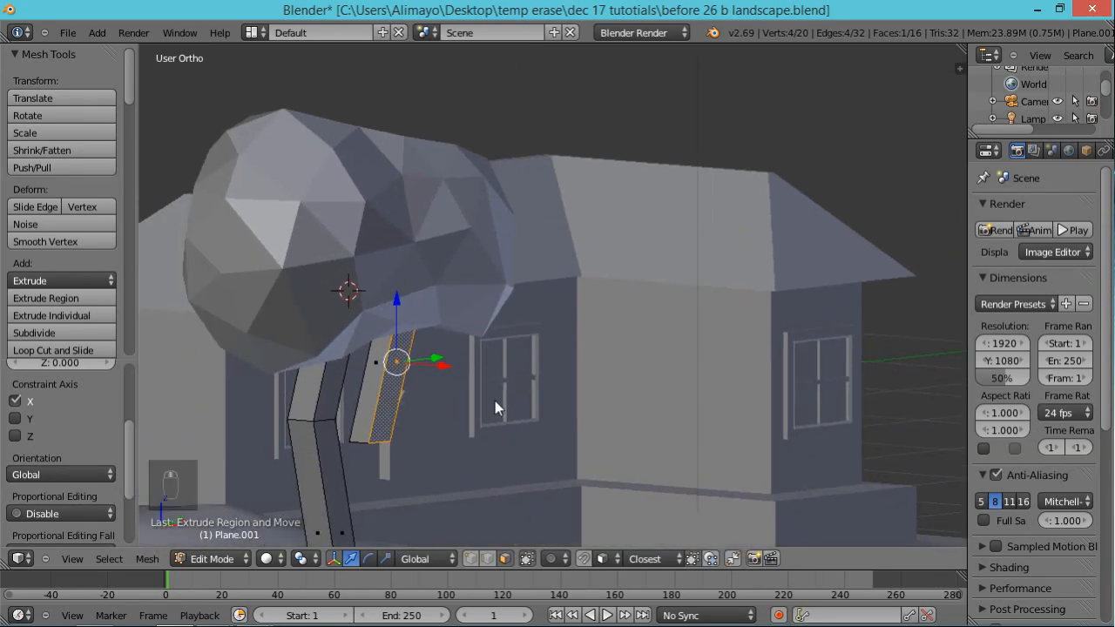
key("ctrl+l")
middle_click_drag(485, 371, 335, 407)
mouse_move(415, 304)
left_mouse_down()
mouse_move(414, 260)
mouse_move(416, 292)
left_mouse_up()
left_click_drag(478, 313, 451, 320)
middle_click_drag(453, 323, 527, 358)
left_click_drag(448, 310, 427, 313)
middle_click_drag(533, 375, 227, 421)
- Tilt the branch outward from the trunk, reposition it near the bend, and refine its angle from another view
key("r")
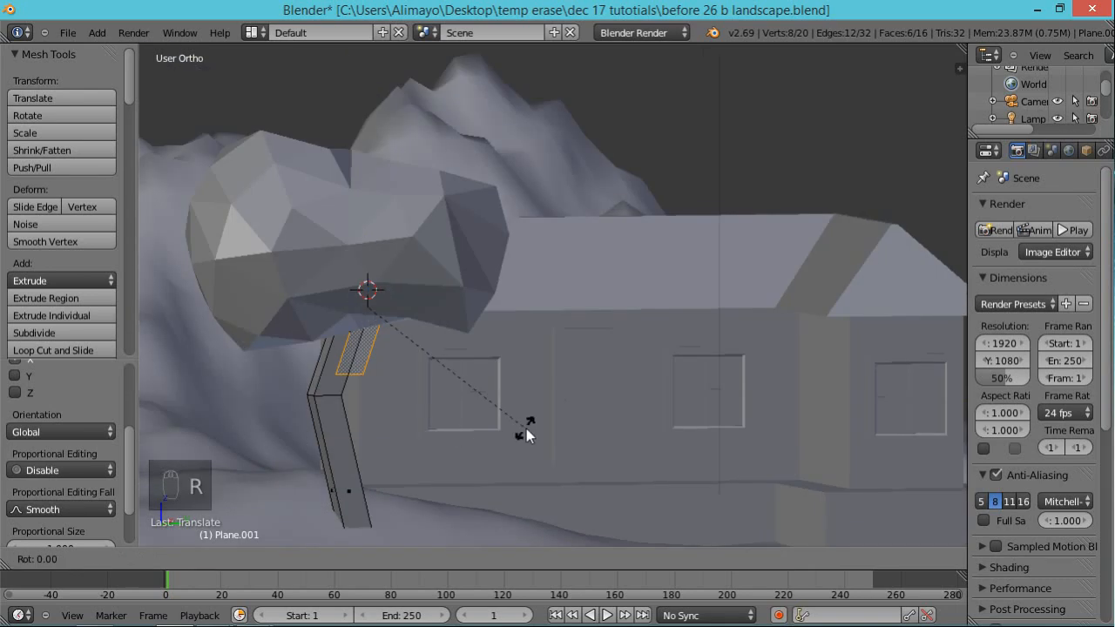
left_click(450, 492)
left_click_drag(371, 246, 377, 290)
left_click_drag(434, 352, 438, 367)
middle_click_drag(478, 424, 401, 349)
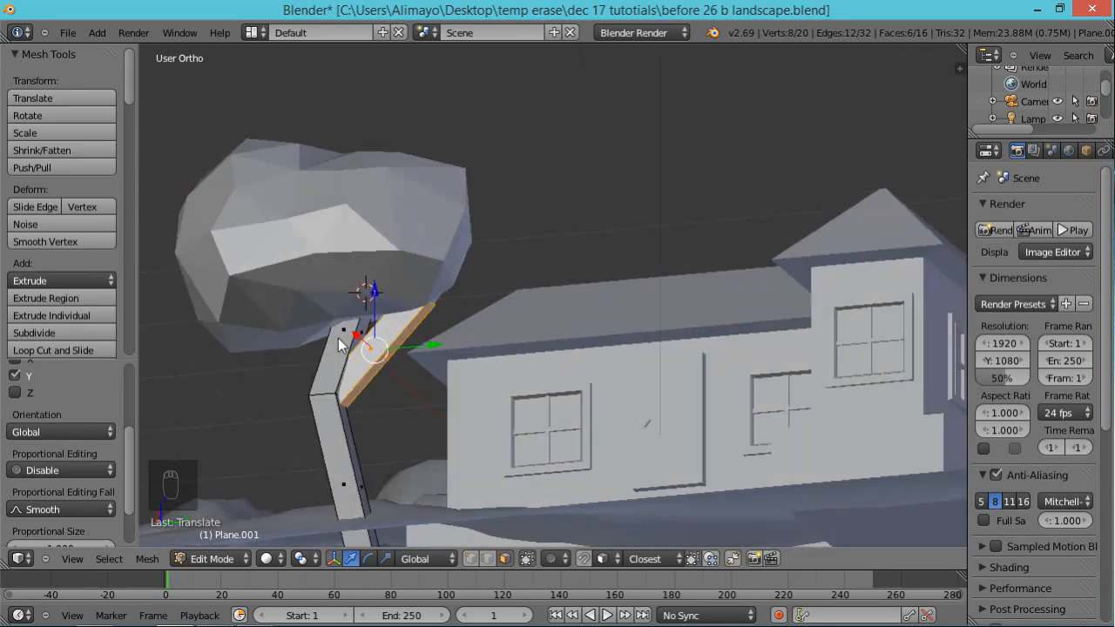
key("r")
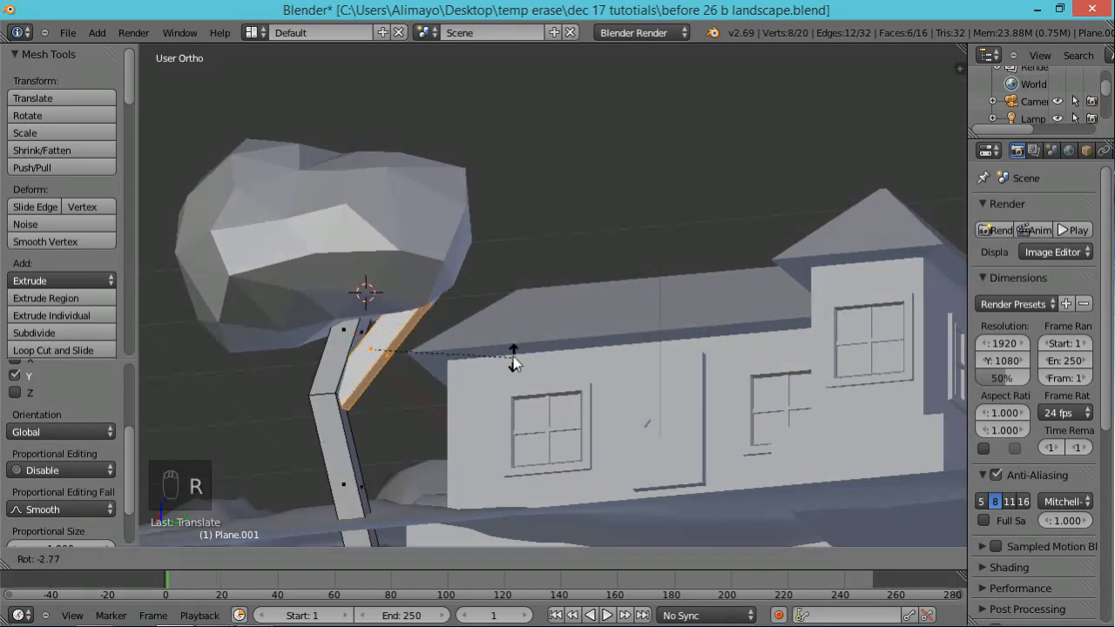
left_click(509, 346)
- Adjust the branch's position beside the trunk, then shift it along Y clear of the trunk
middle_click_drag(432, 392, 460, 451)
left_click_drag(428, 353, 419, 354)
left_click(418, 355)
middle_click_drag(474, 417, 511, 436)
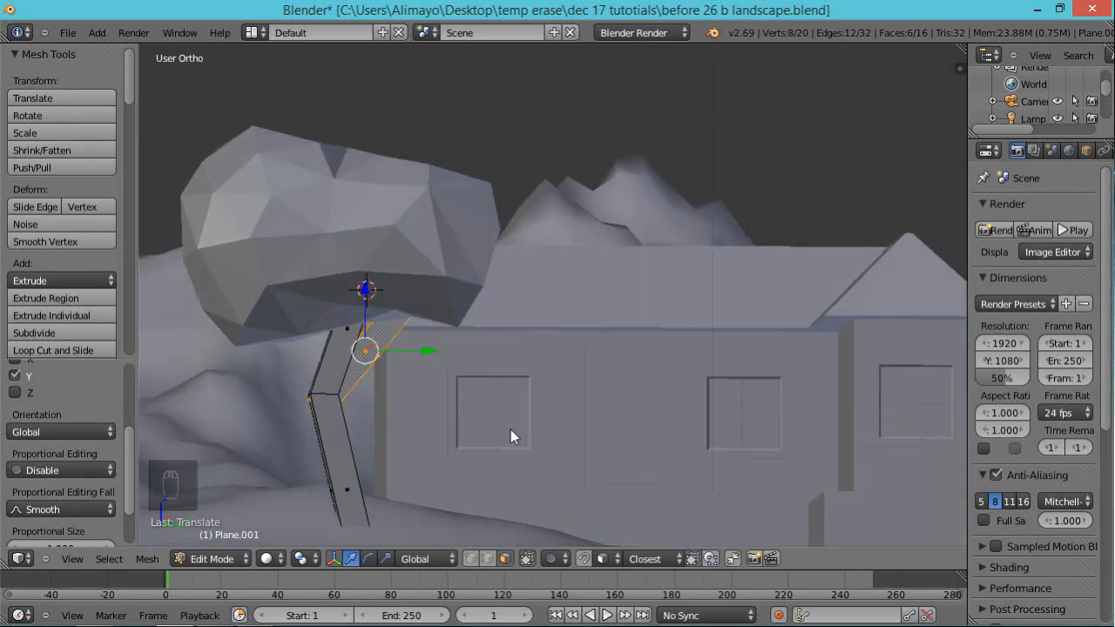
left_click_drag(424, 355, 455, 338)
middle_click_drag(395, 478, 546, 404)
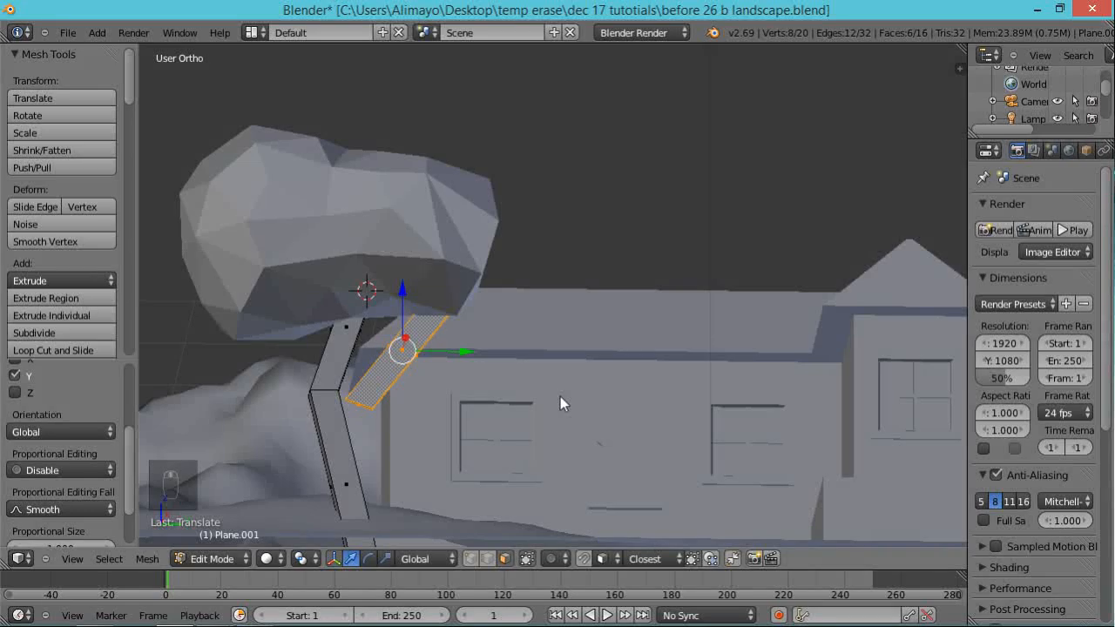
- Rotate the branch from the front and from the side to change its lean relative to the trunk
key("r")
left_click(522, 366)
middle_click_drag(444, 396, 267, 439)
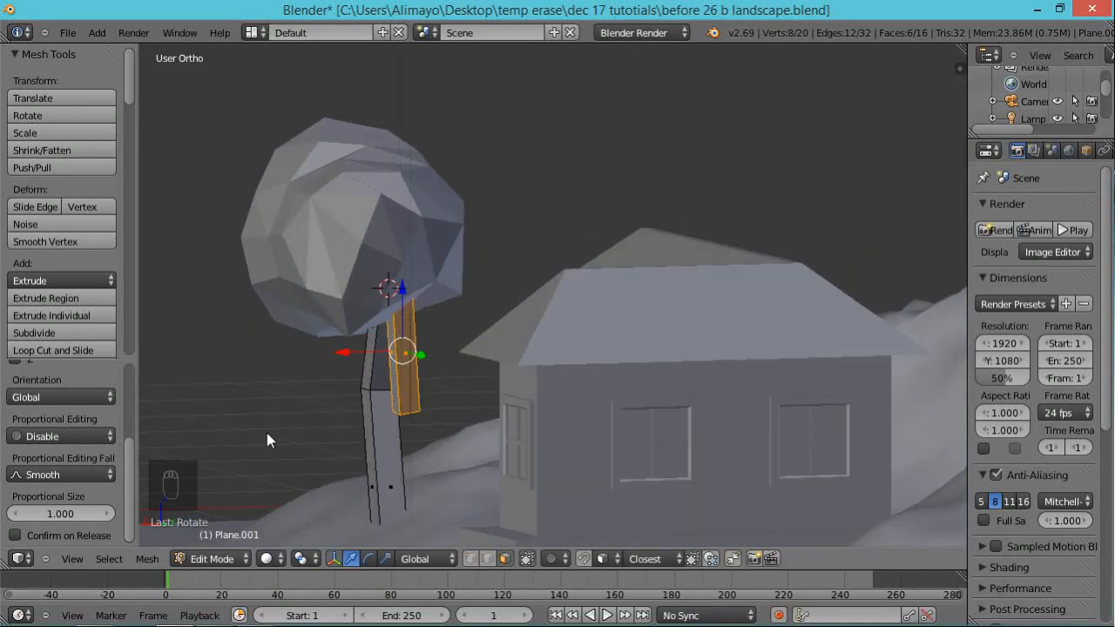
key("r")
left_click(458, 425)
middle_click_drag(328, 430, 494, 382)
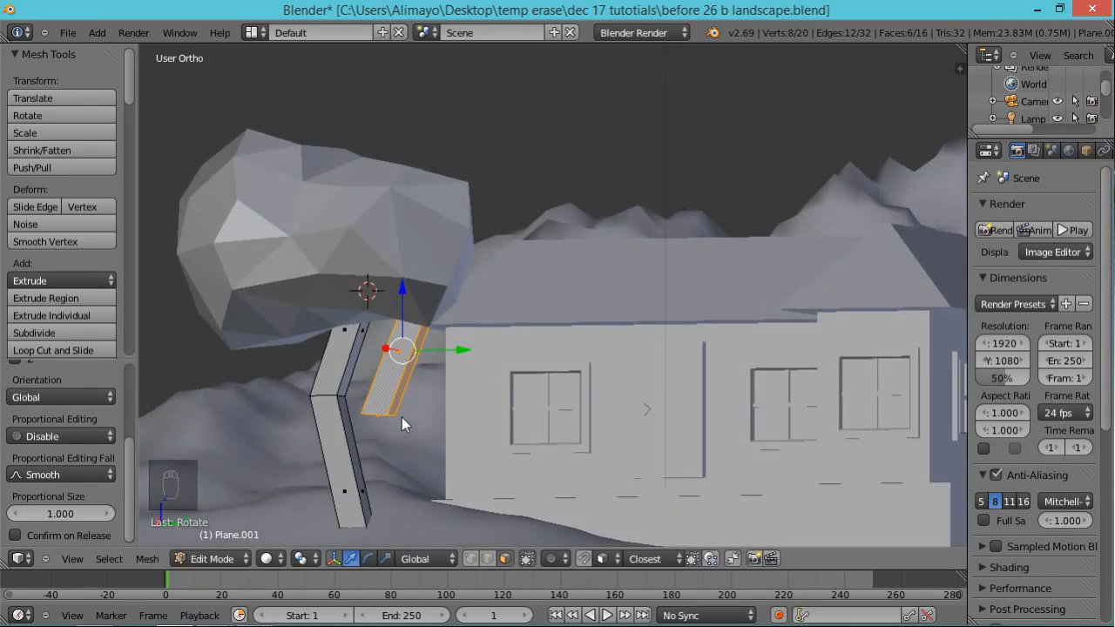
- Thin the branch with Shrink/Fatten by about -0.047 and move it along Y against the trunk
key("alt+s")
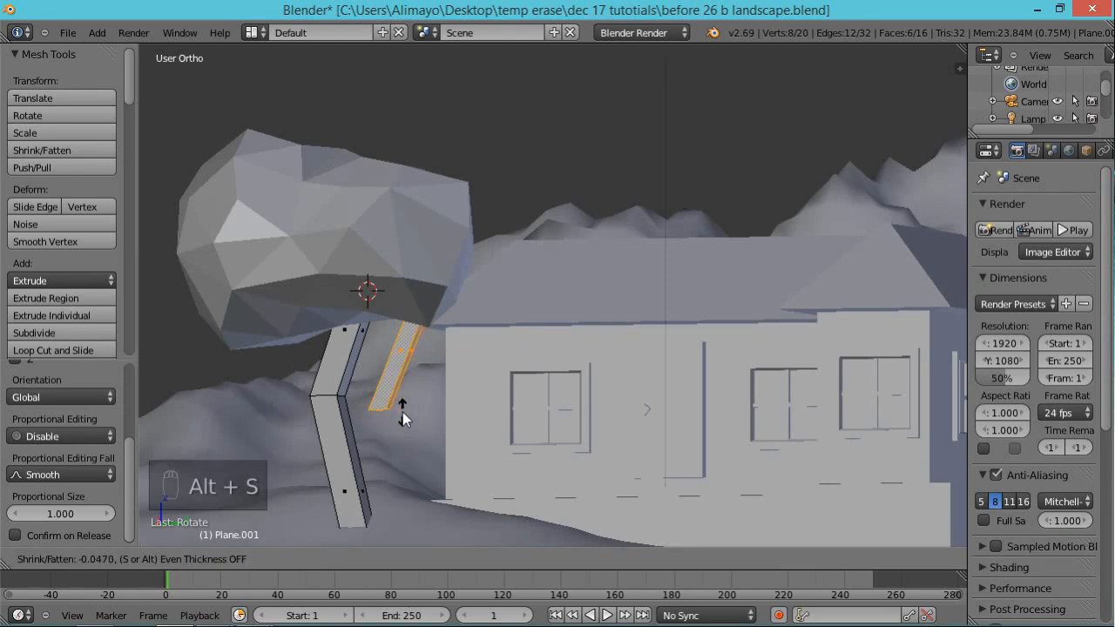
left_click(404, 419)
middle_click_drag(415, 423, 460, 351)
key("g")
key("y")
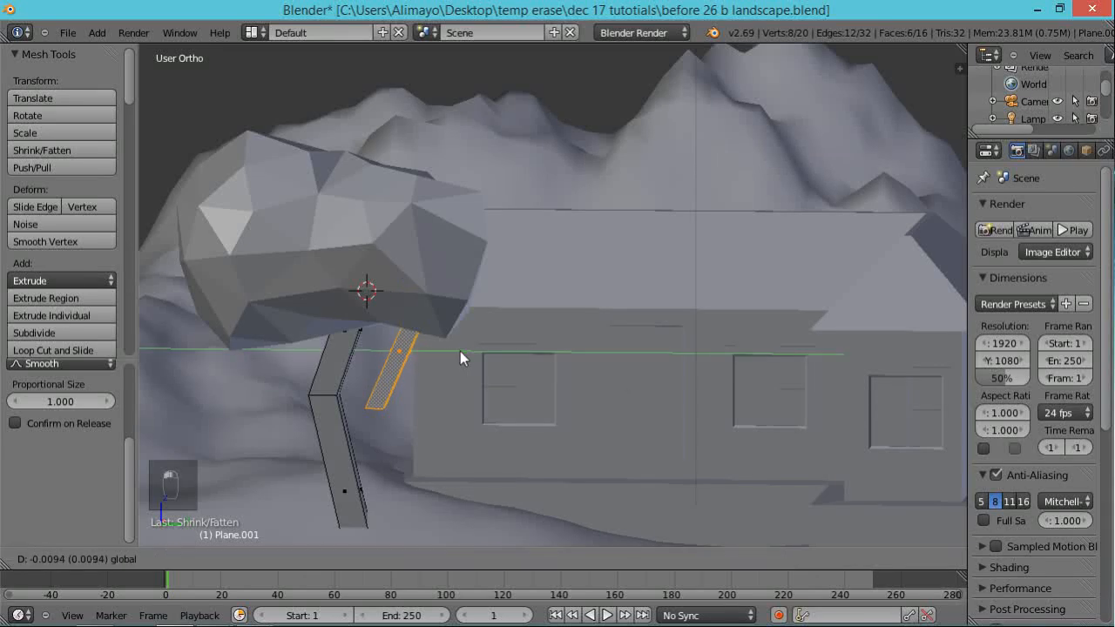
left_click(431, 350)
- Tilt the thinned branch further outward and slide it along Y so its base meets the trunk's bend
key("r")
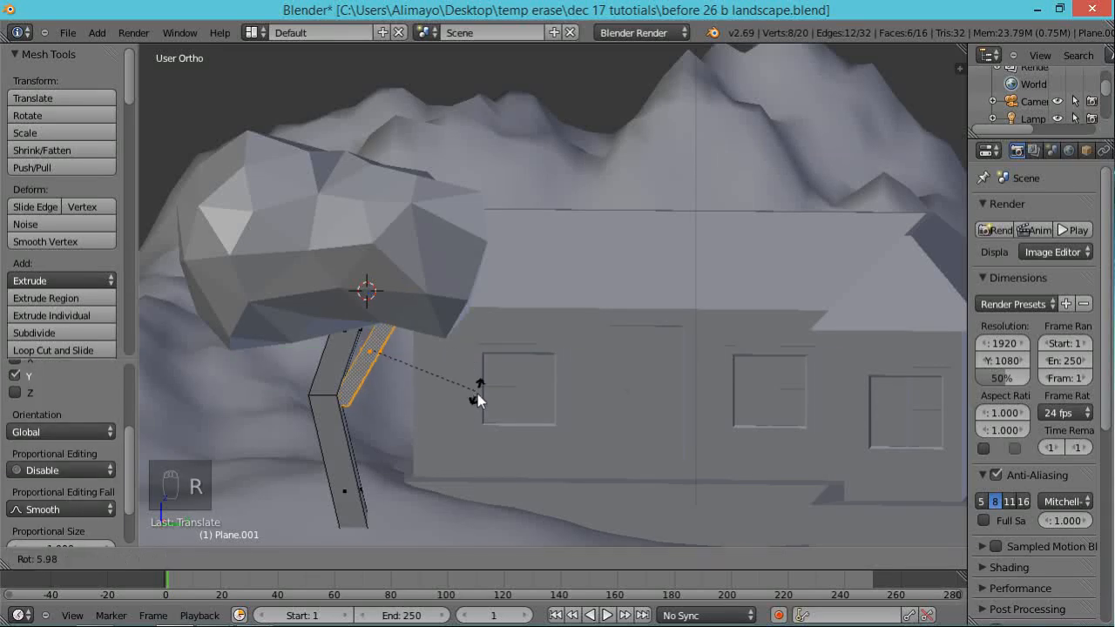
left_click(471, 410)
key("g")
key("y")
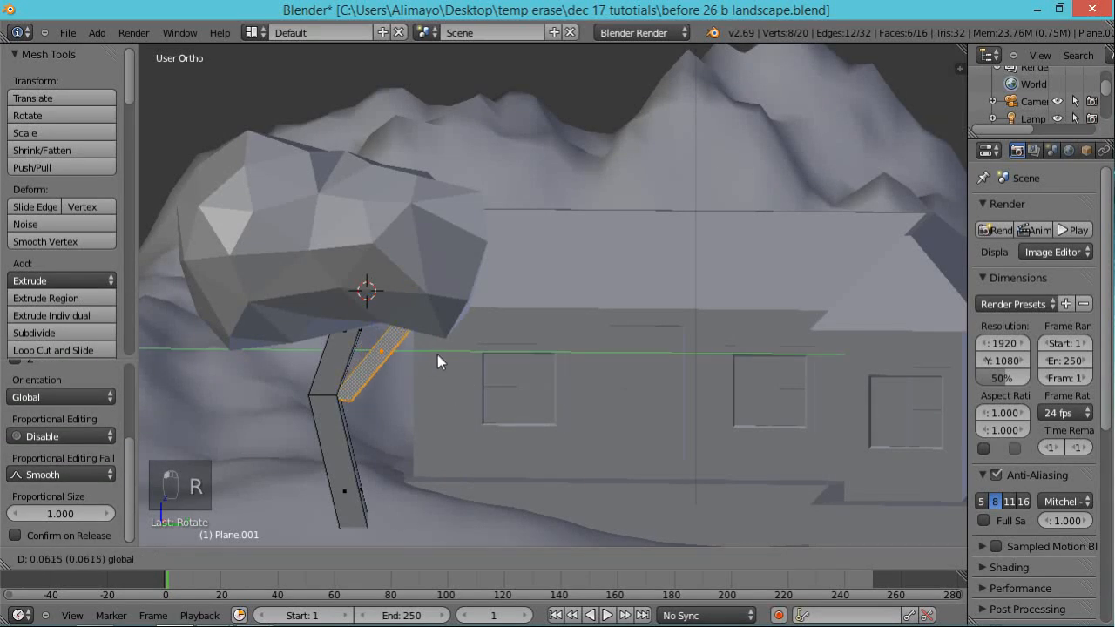
left_click(426, 362)
middle_click_drag(495, 393, 525, 361)
scroll(525, 360, "down", 3)
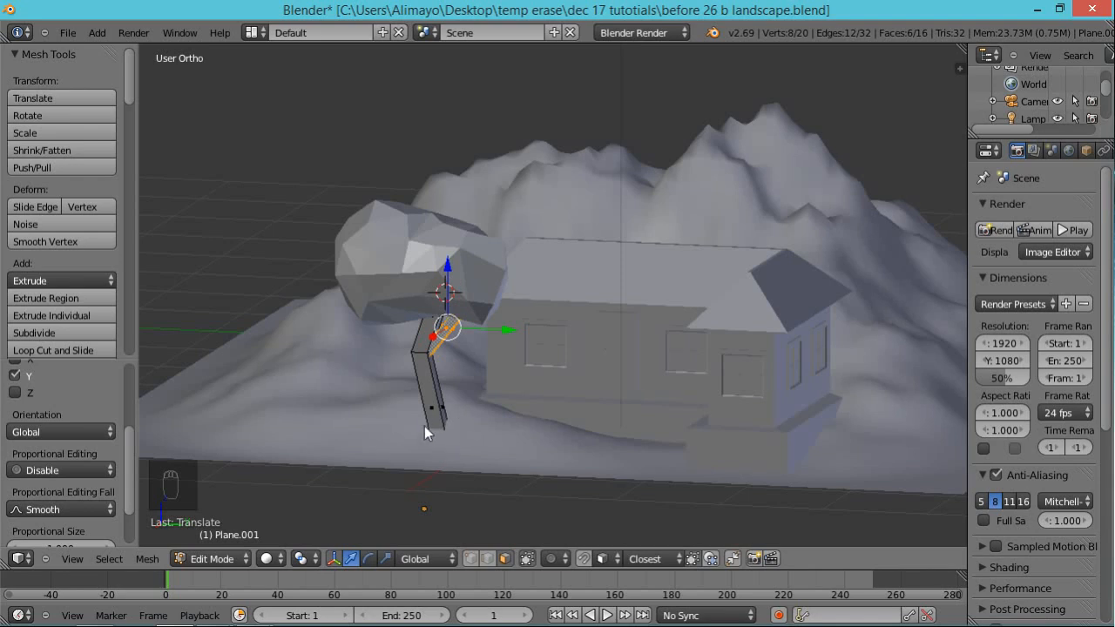
- Leave Edit Mode, add the foliage to the trunk's selection, and enlarge the Outliner to show the full object list
key("Tab")
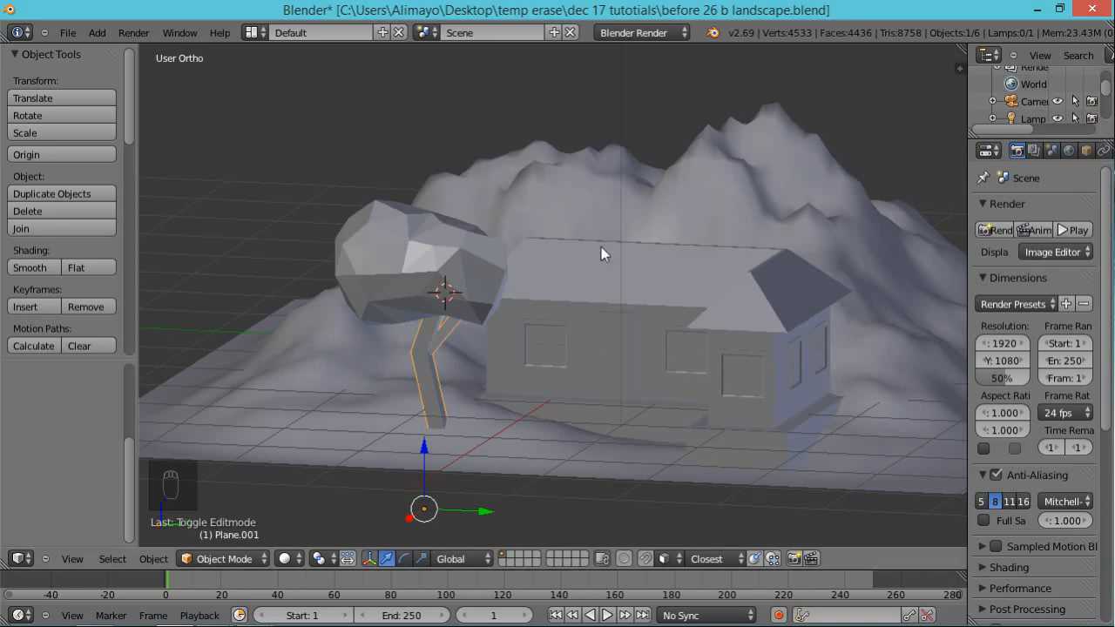
right_click(405, 252, "shift")
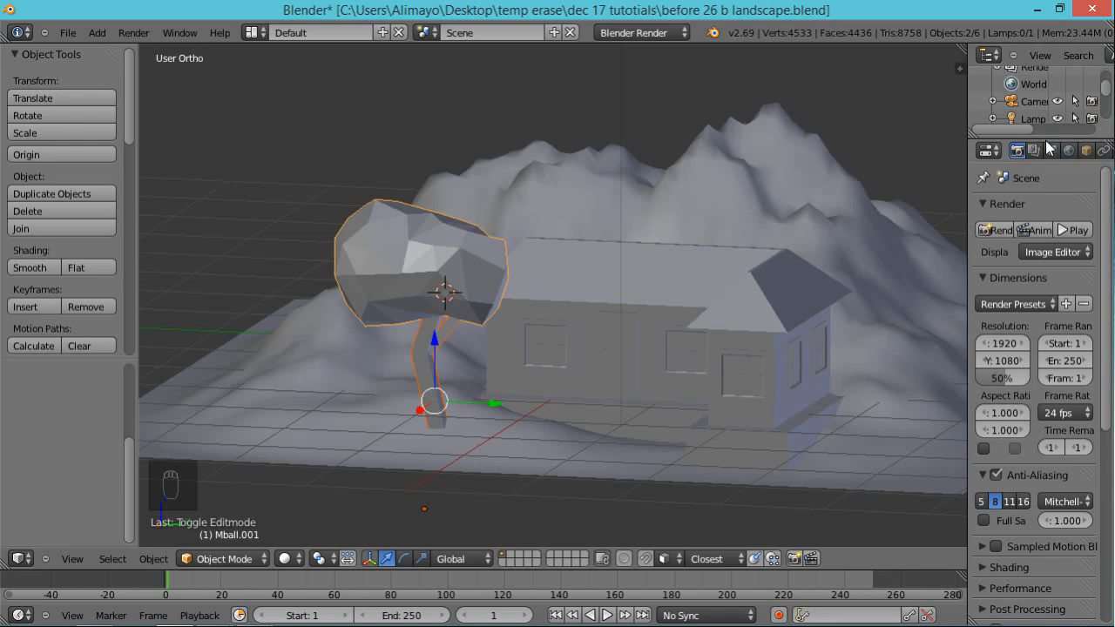
left_click_drag(1045, 136, 1034, 275)
left_click_drag(967, 139, 933, 158)
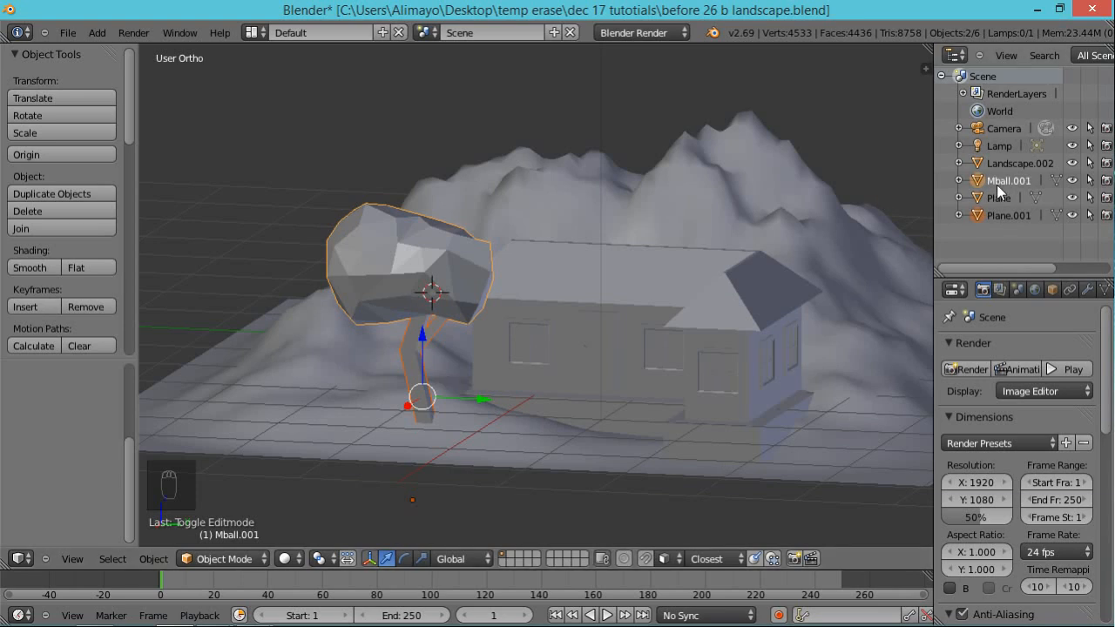
- Select the tree's foliage on its own and rename the object low poly branches
right_click(459, 270)
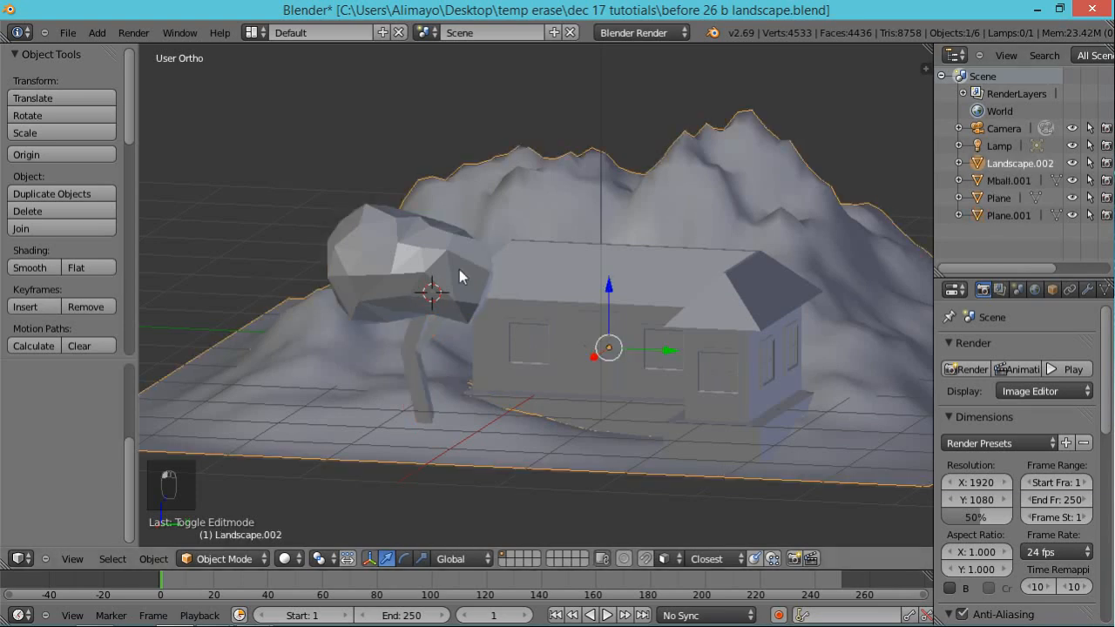
right_click(438, 273)
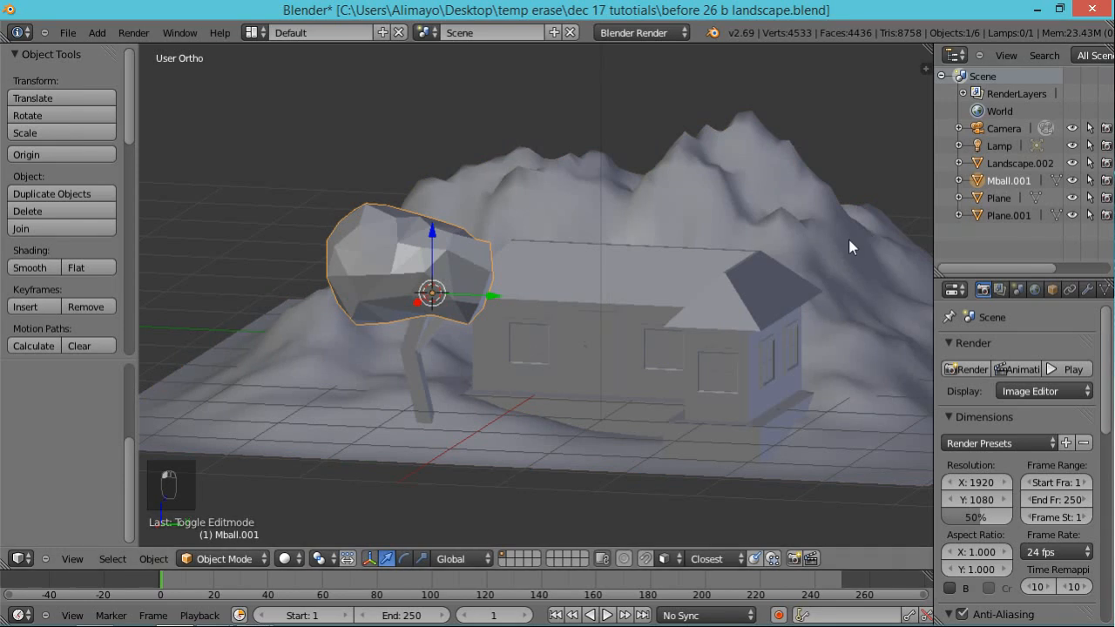
key("n")
left_click(838, 375)
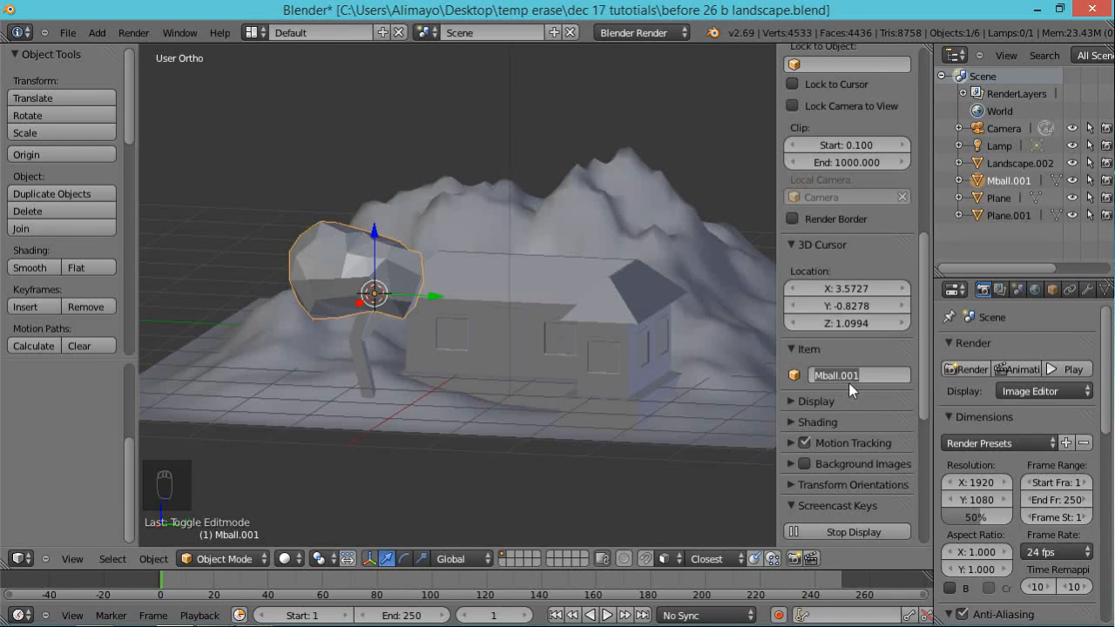
type("bra")
key("BackSpace")
key("BackSpace")
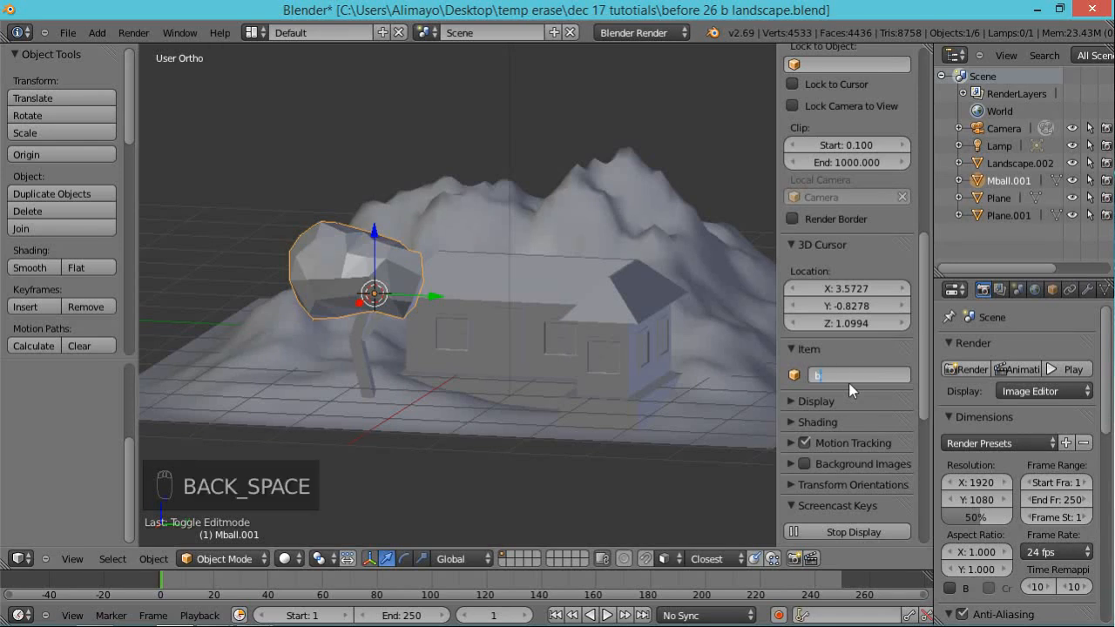
type("low poly branches")
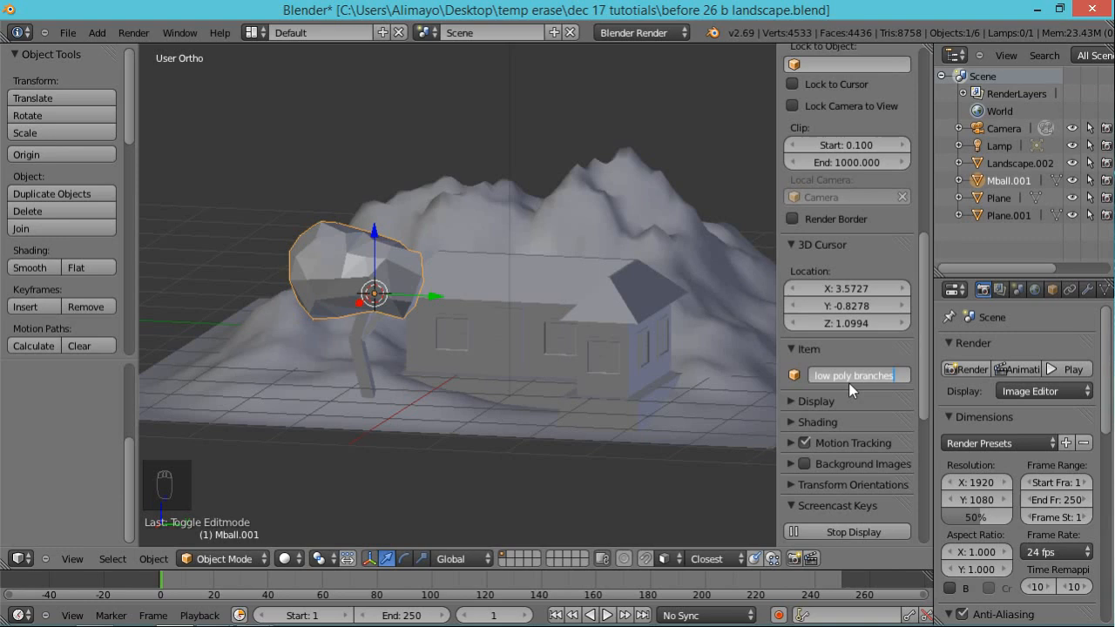
key("Return")
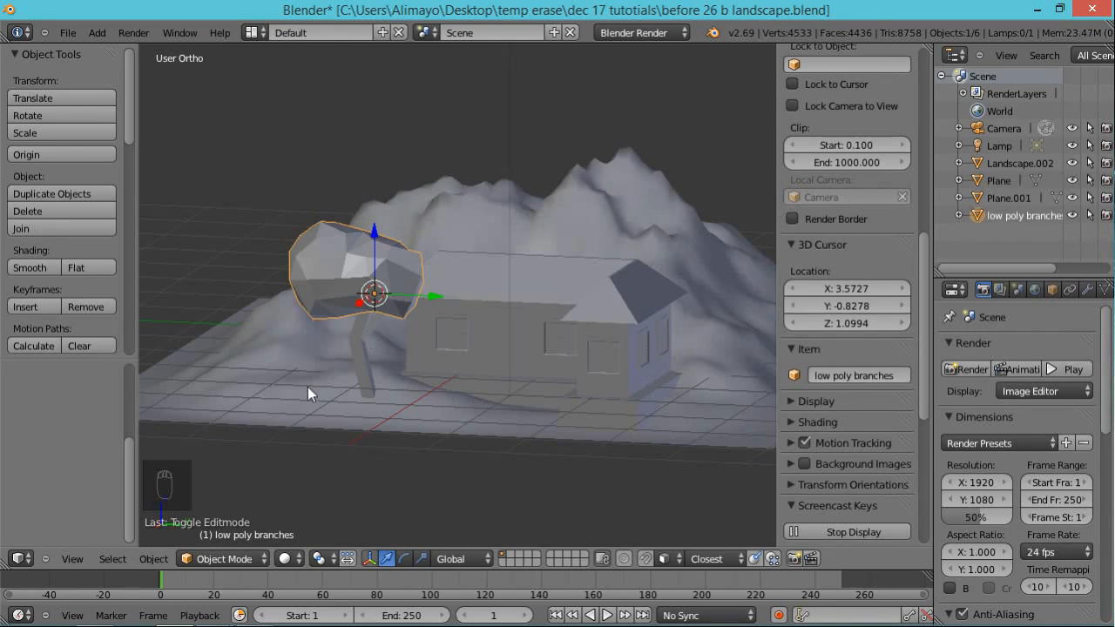
- Select the forked trunk beneath the foliage and rename the object tree trunk
right_click(371, 378)
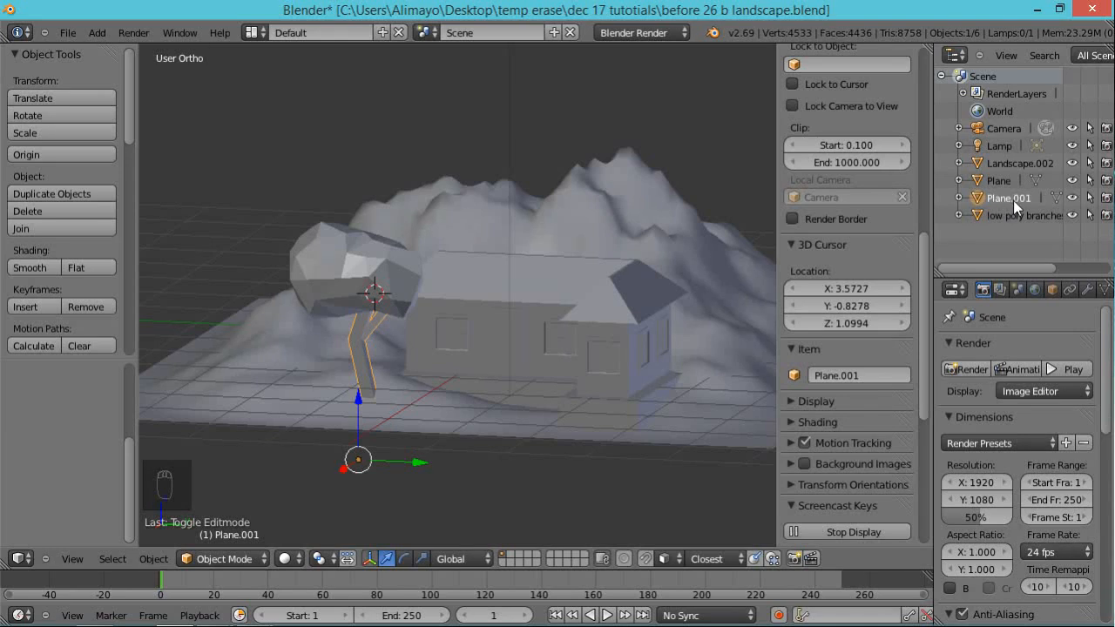
left_click(843, 375)
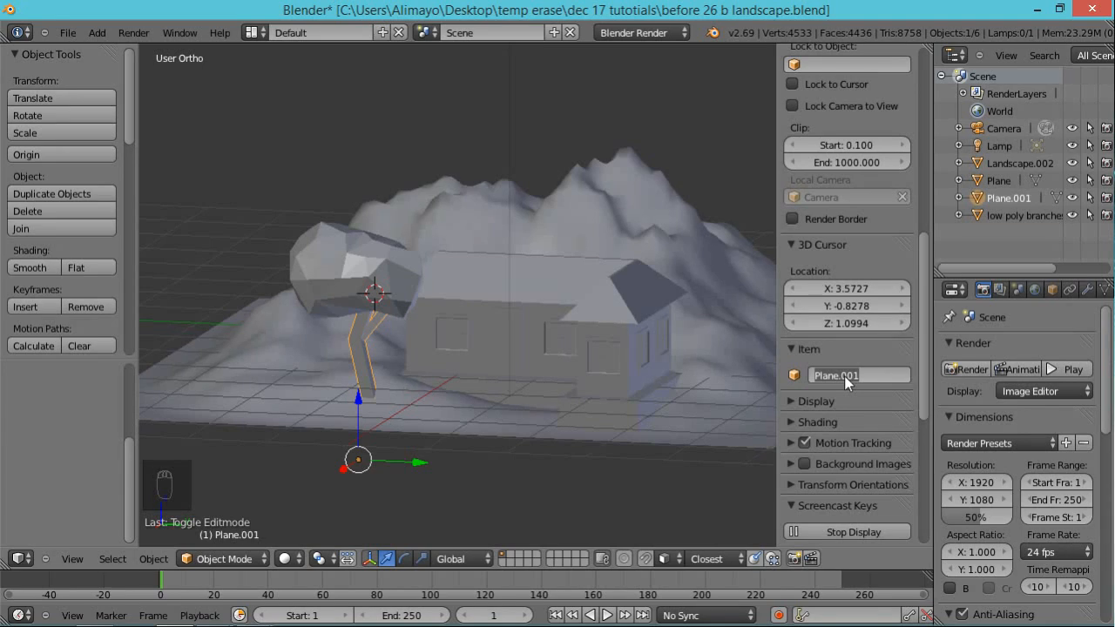
type("tree t")
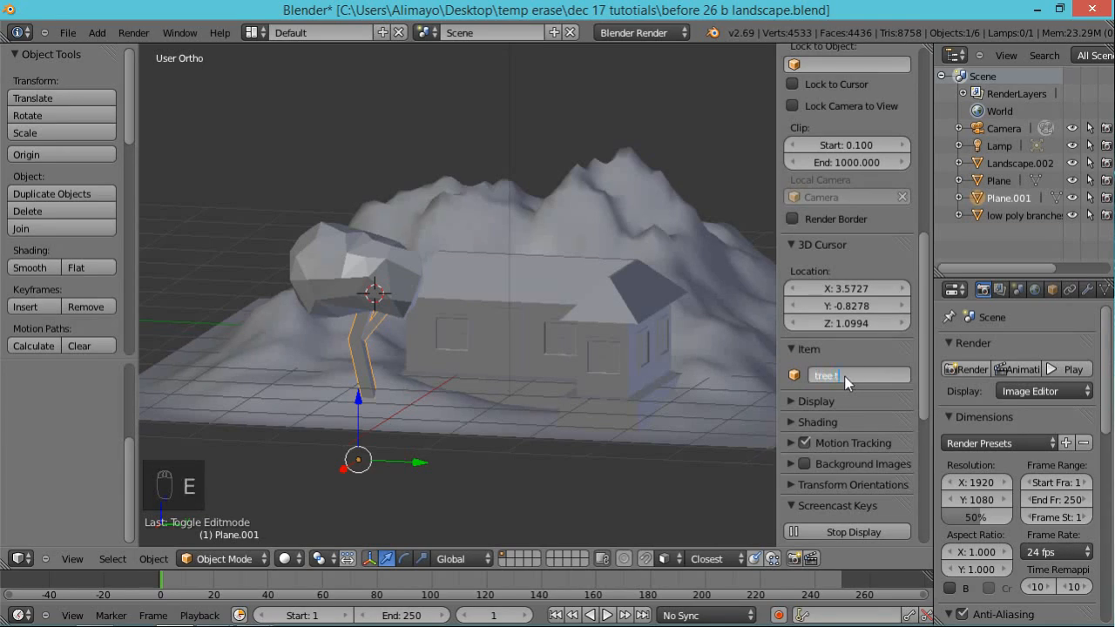
type("runk")
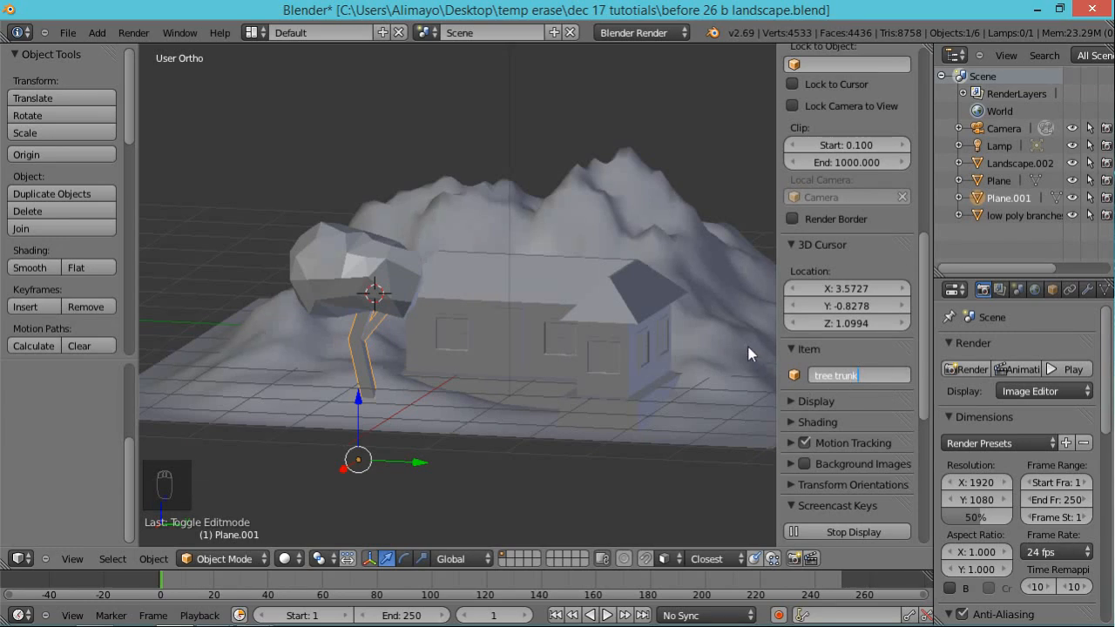
key("Return")
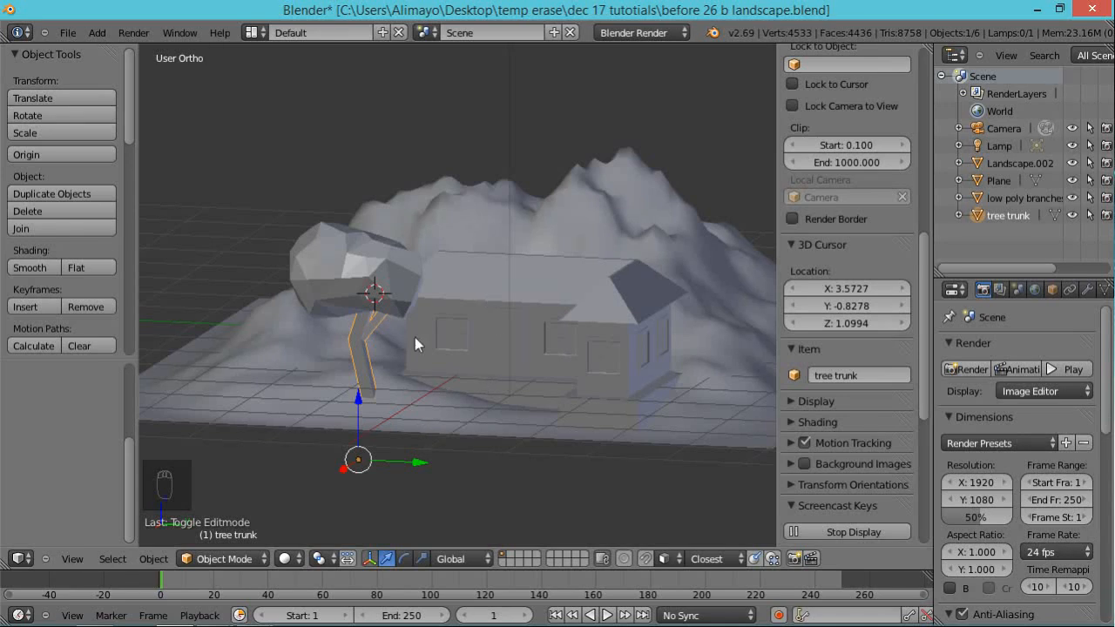
- Join the tree trunk and the low poly branches into one object, with the foliage as the active object
right_click(370, 360)
right_click(364, 375)
right_click(337, 259, "shift")
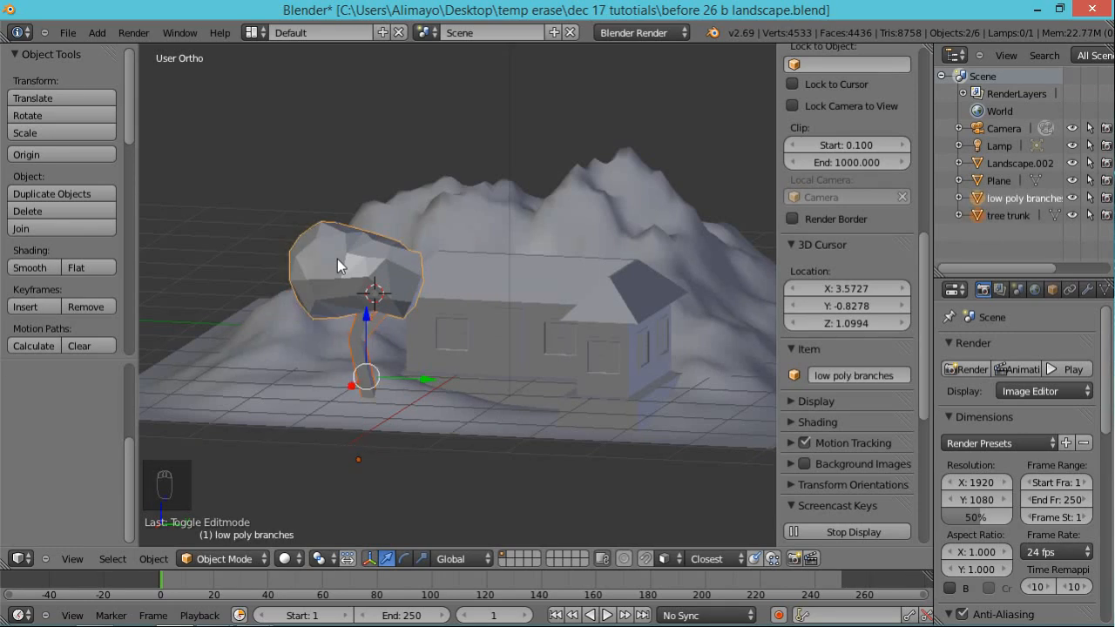
key("ctrl+j")
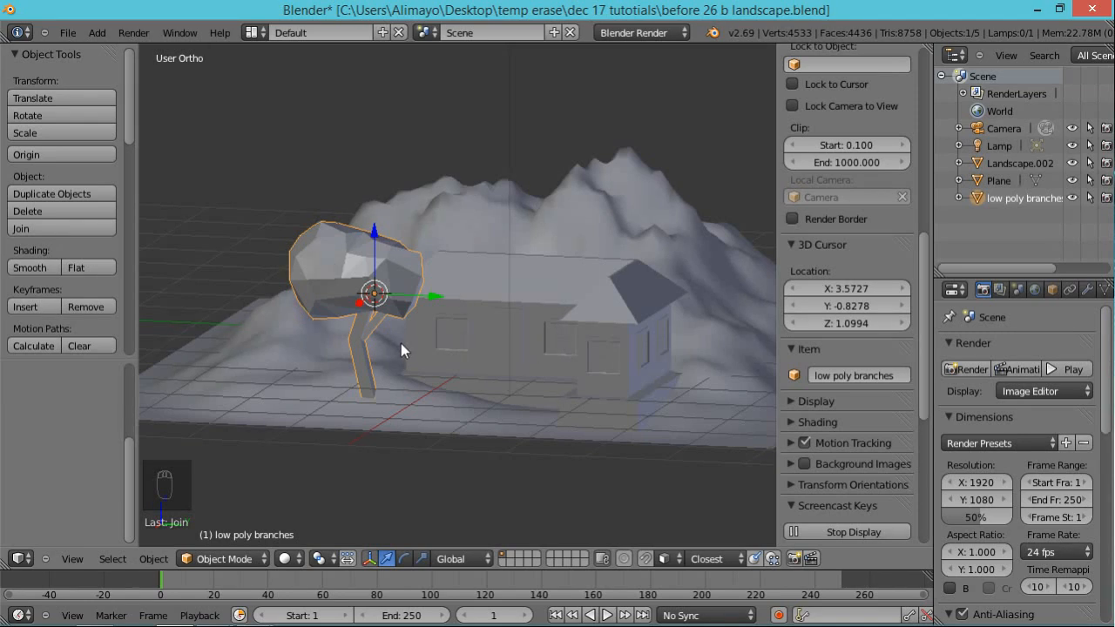
- Duplicate the whole tree mesh in Edit Mode and move the copy about 4.5 along Y, past the house's far end
key("Tab")
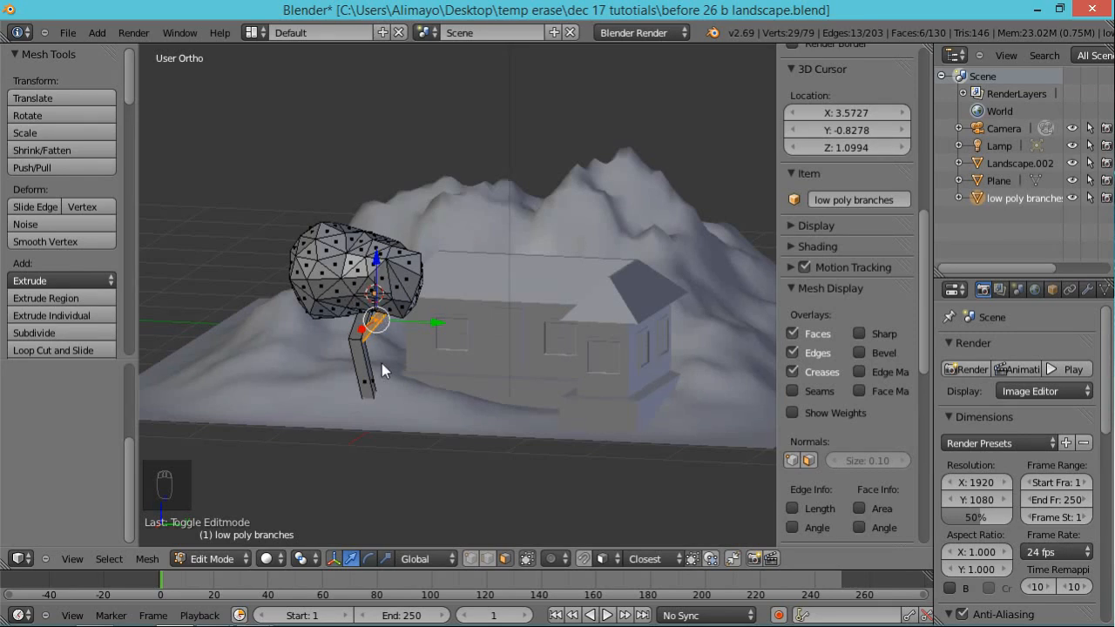
key("a")
key("a")
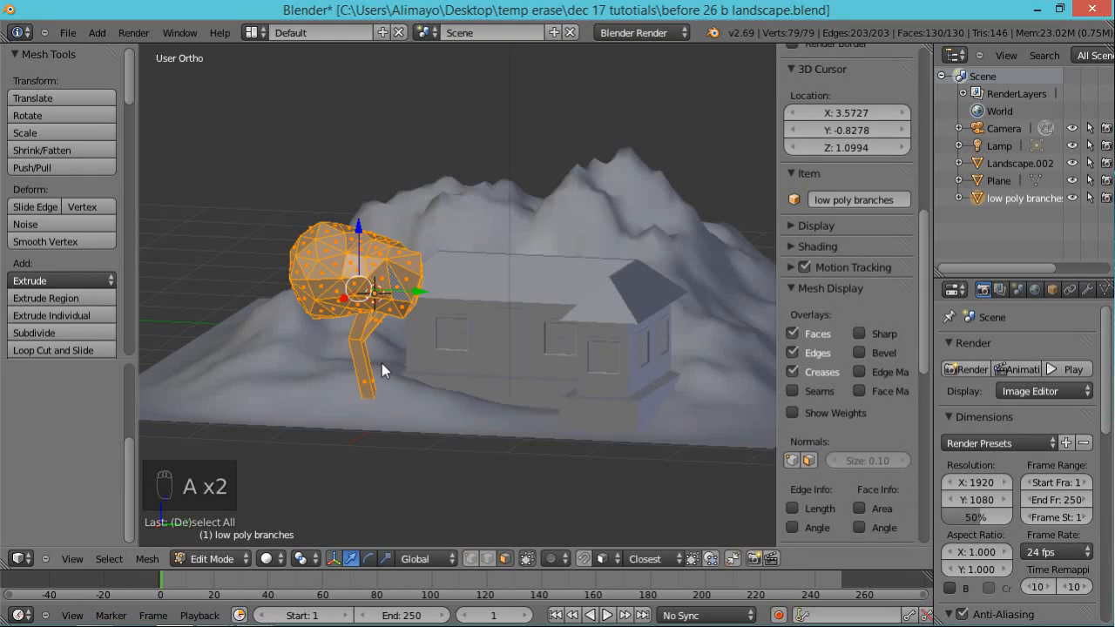
key("shift+d")
right_click(382, 364)
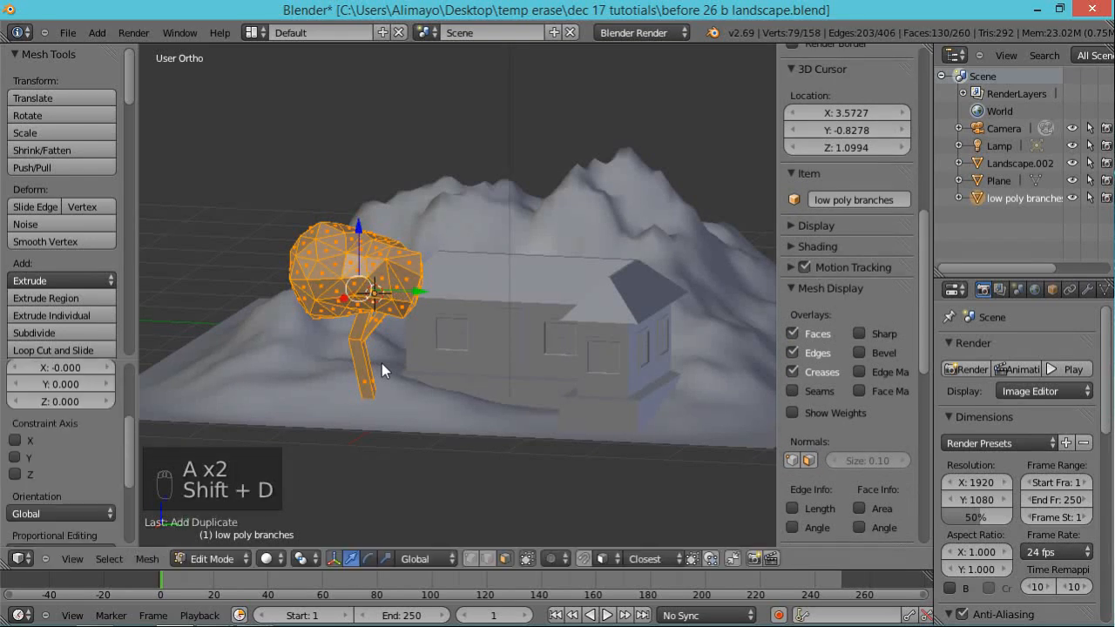
key("g")
key("y")
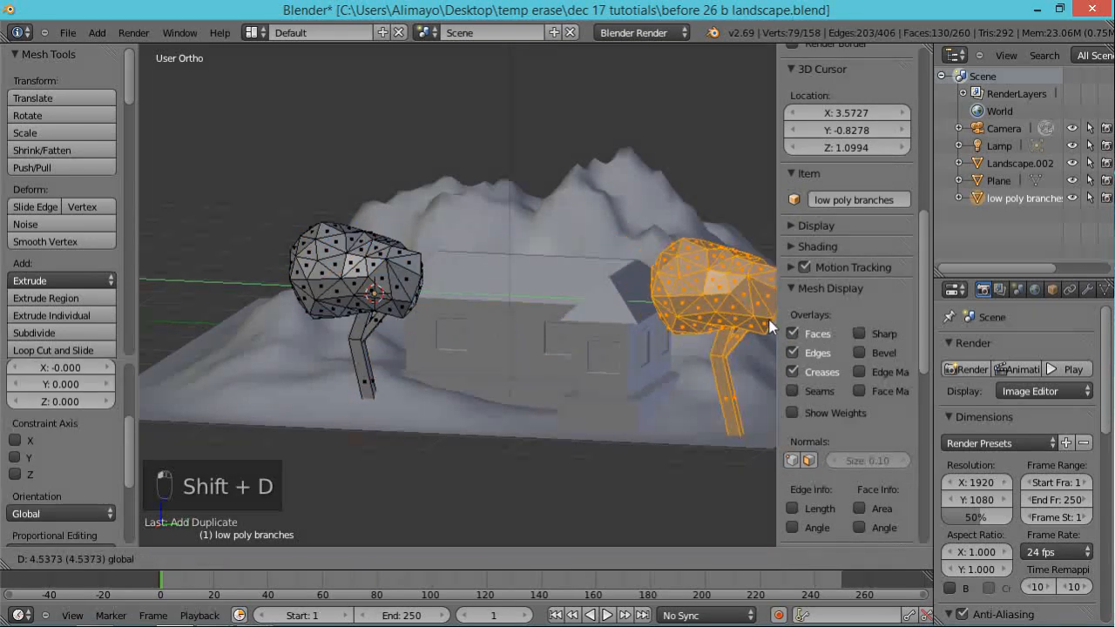
left_click(704, 367)
- Rotate the duplicated tree about the Z axis so it faces differently from the original
key("r")
key("z")
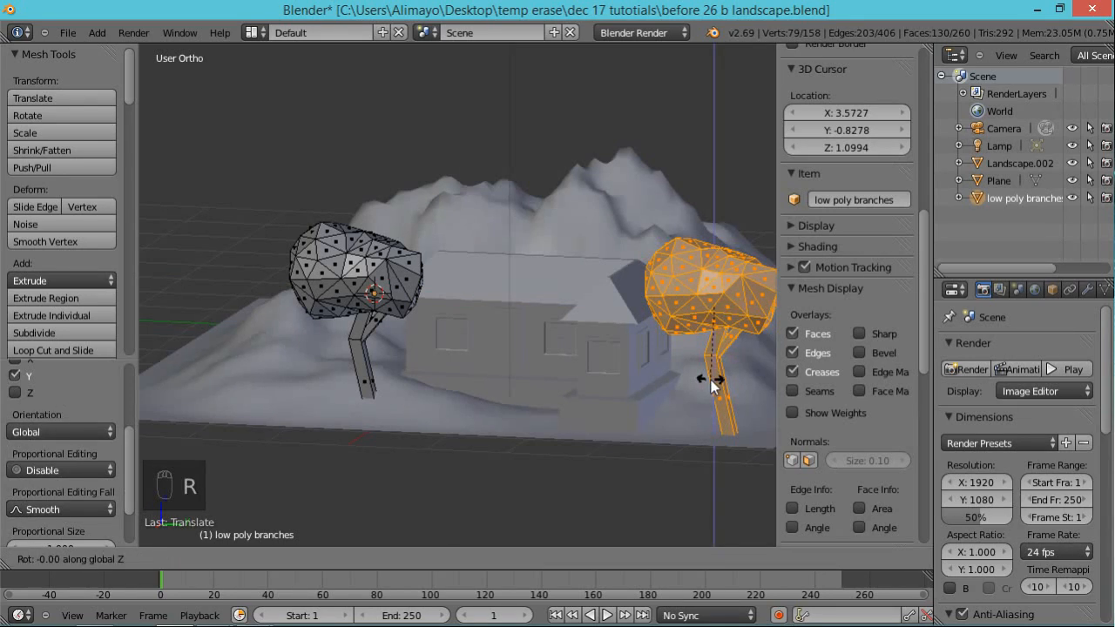
left_click(766, 343)
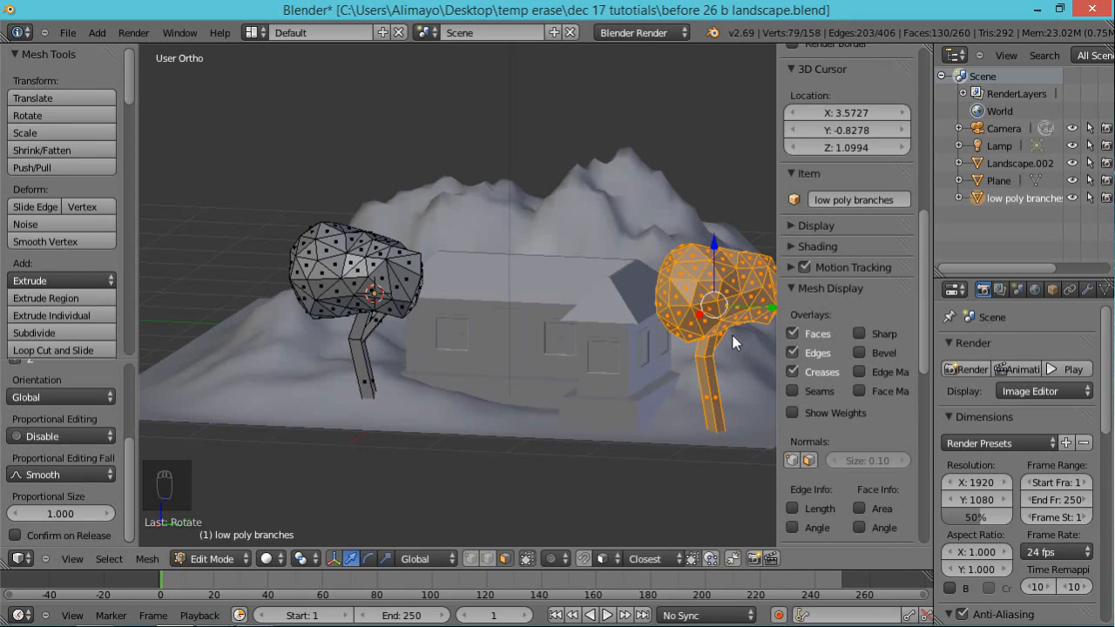
- Duplicate the second tree and place the copy behind it on the landscape, adjusting its height along Z
scroll(737, 347, "down", 2)
middle_click_drag(633, 396, 686, 363)
key("shift+d")
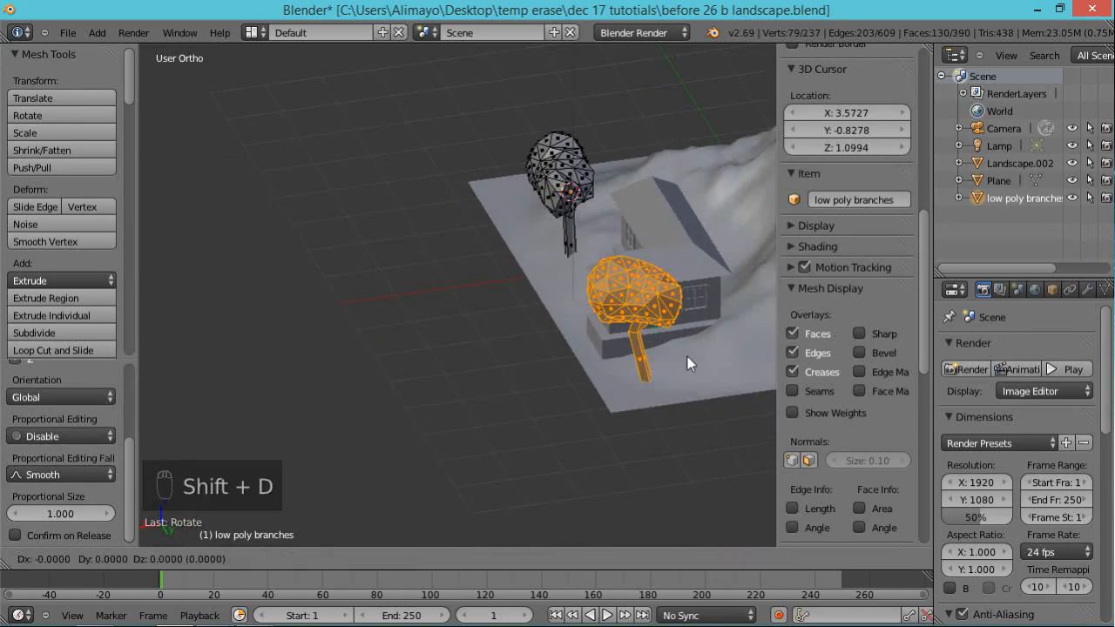
left_click(779, 348)
middle_click_drag(778, 348, 739, 310)
key("g")
key("z")
left_click(738, 310)
key("g")
left_click(701, 330)
- Rotate the third tree to vary its orientation from the tree in front of it
key("r")
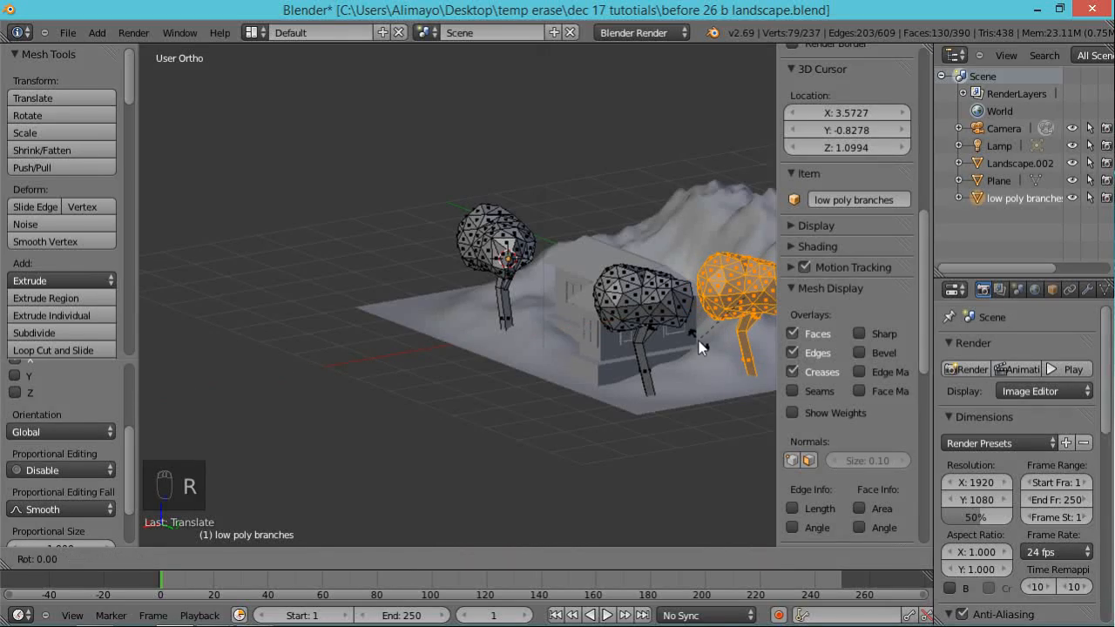
left_click(769, 355)
middle_click_drag(769, 354, 763, 415)
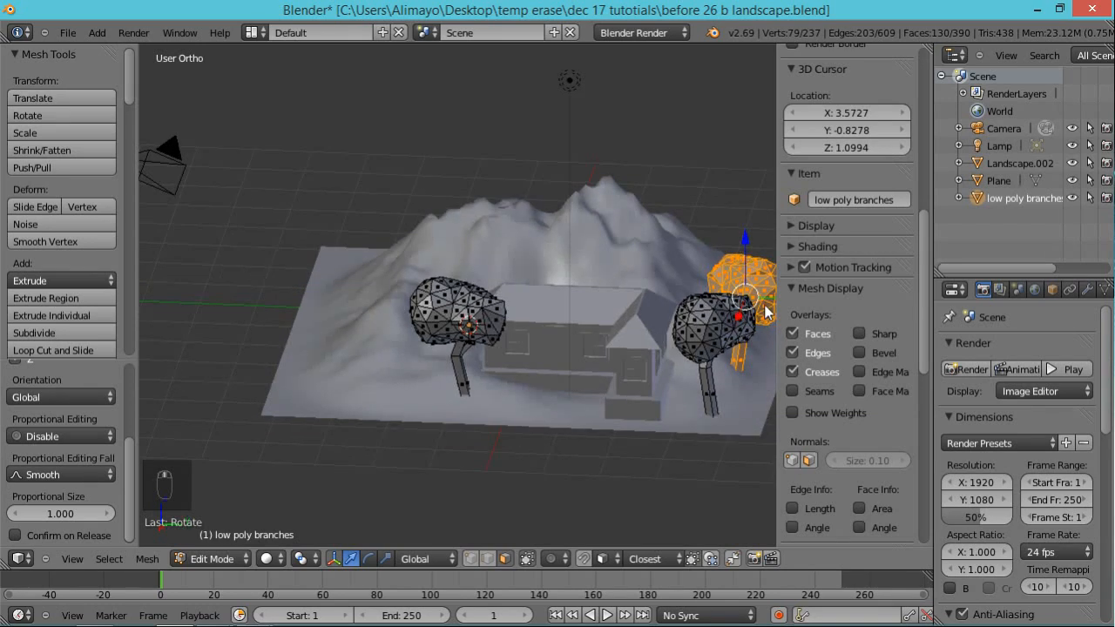
- Duplicate the third tree and move the copy about -5.5 along Y, behind the original tree
key("shift+d")
right_click(764, 311)
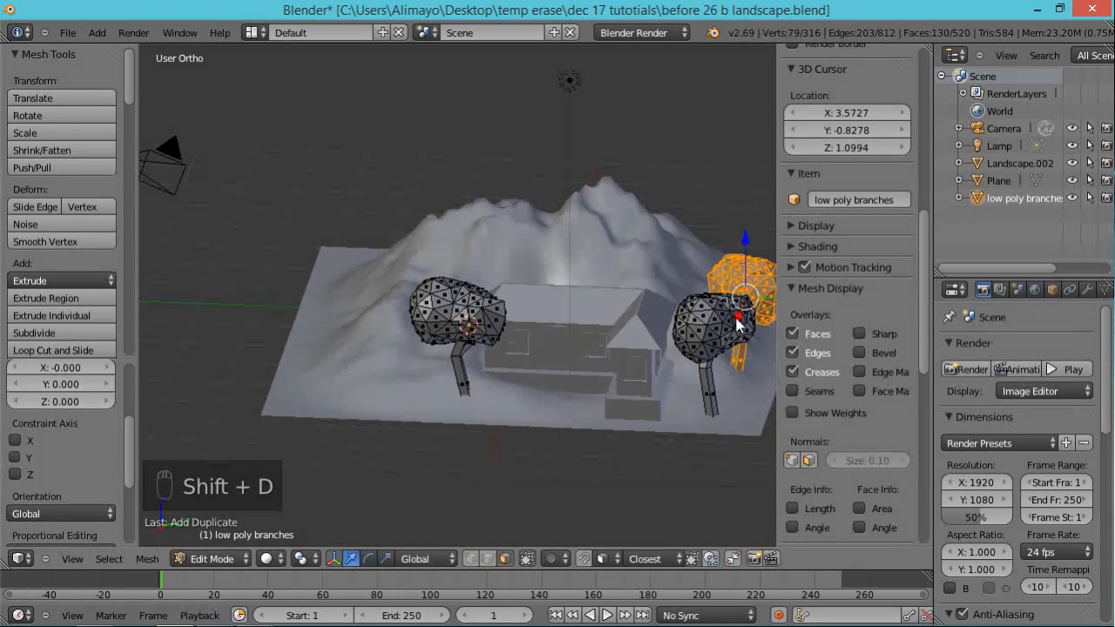
scroll(740, 320, "down", 1)
key("g")
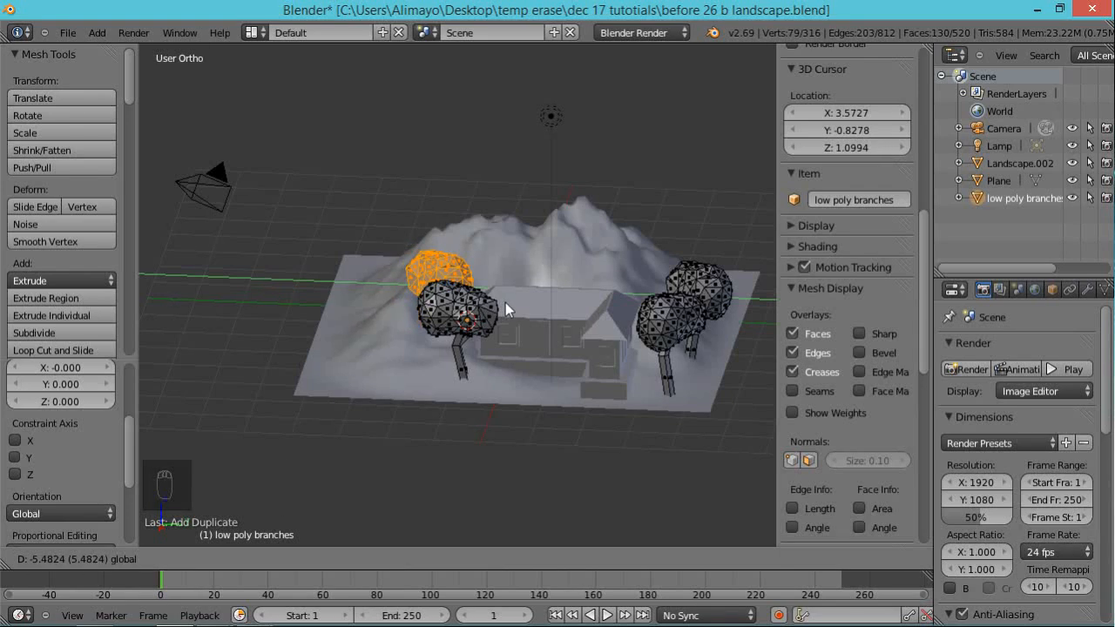
left_click(505, 303)
middle_click_drag(655, 361, 586, 393)
scroll(586, 385, "up", 3)
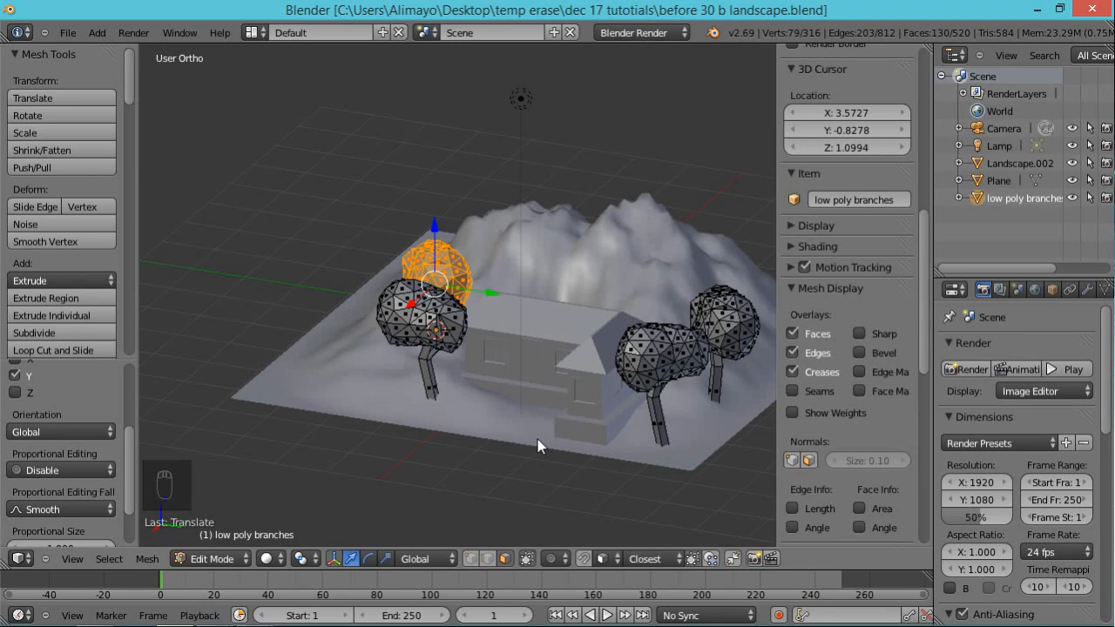
- Switch the render engine to Cycles Render and back to Blender Render
mouse_move(503, 444)
middle_mouse_down()
mouse_move(518, 427)
mouse_move(526, 445)
mouse_move(509, 447)
mouse_move(522, 455)
middle_mouse_up()
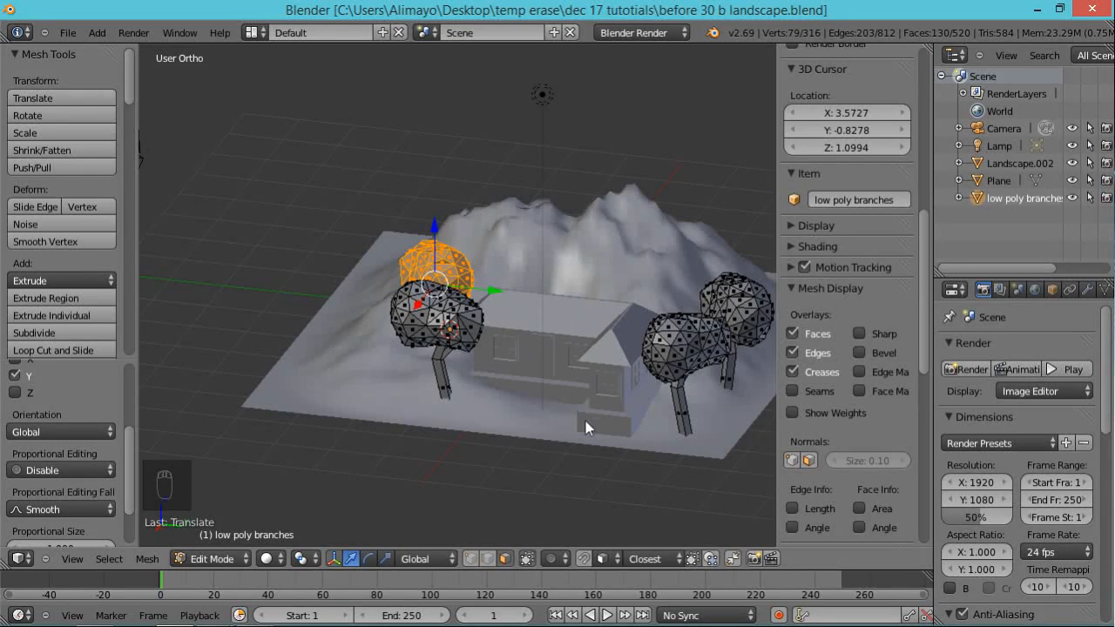
middle_click_drag(612, 417, 530, 423, "shift")
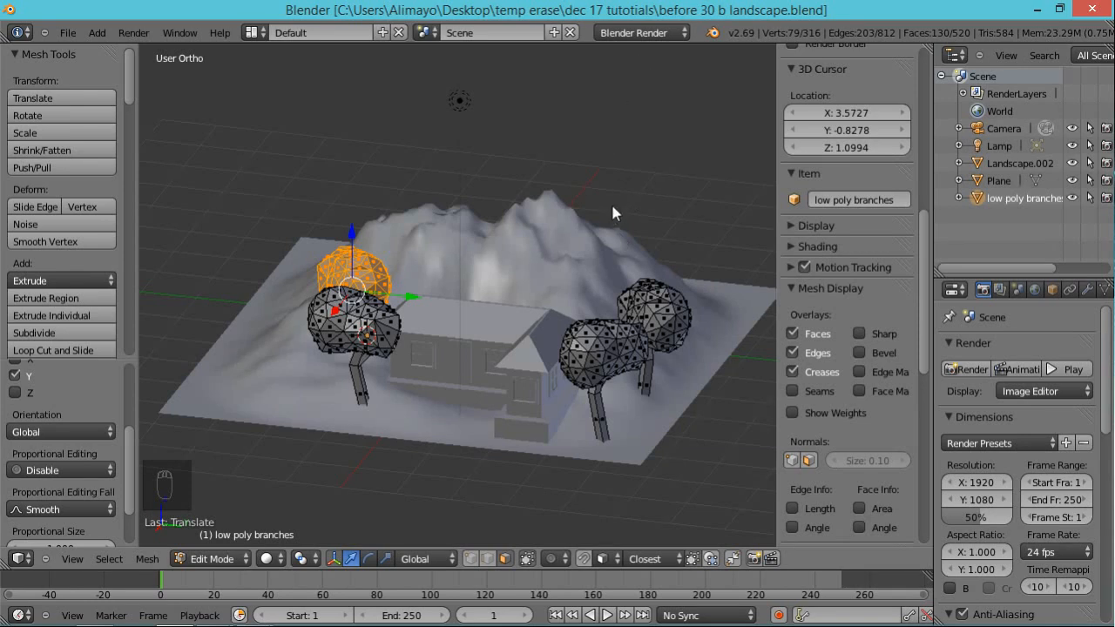
left_click(676, 42)
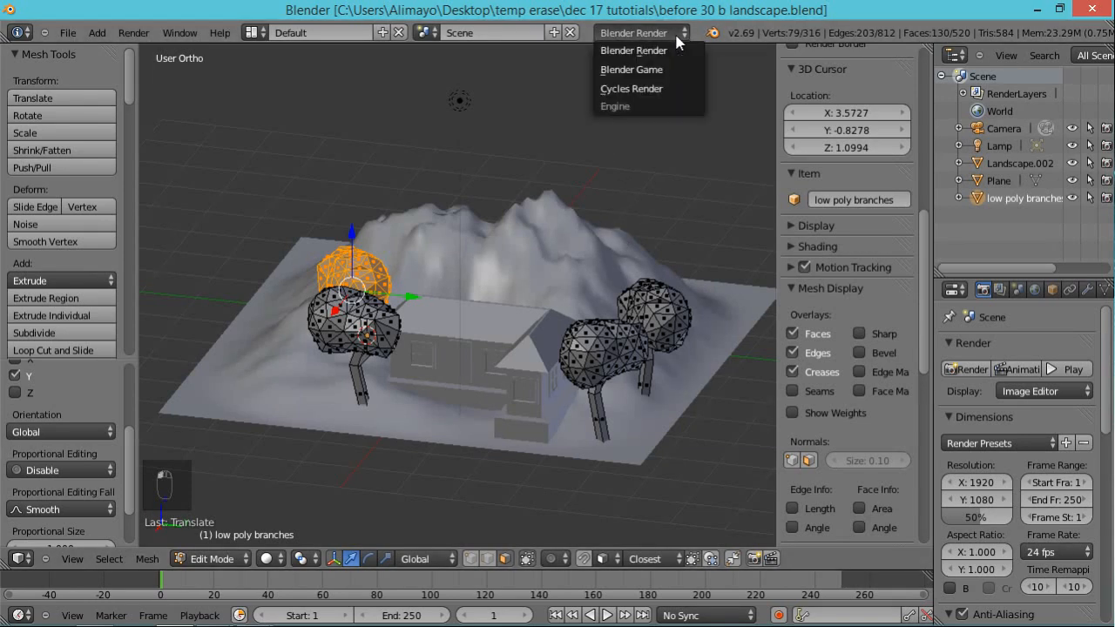
left_click(634, 91)
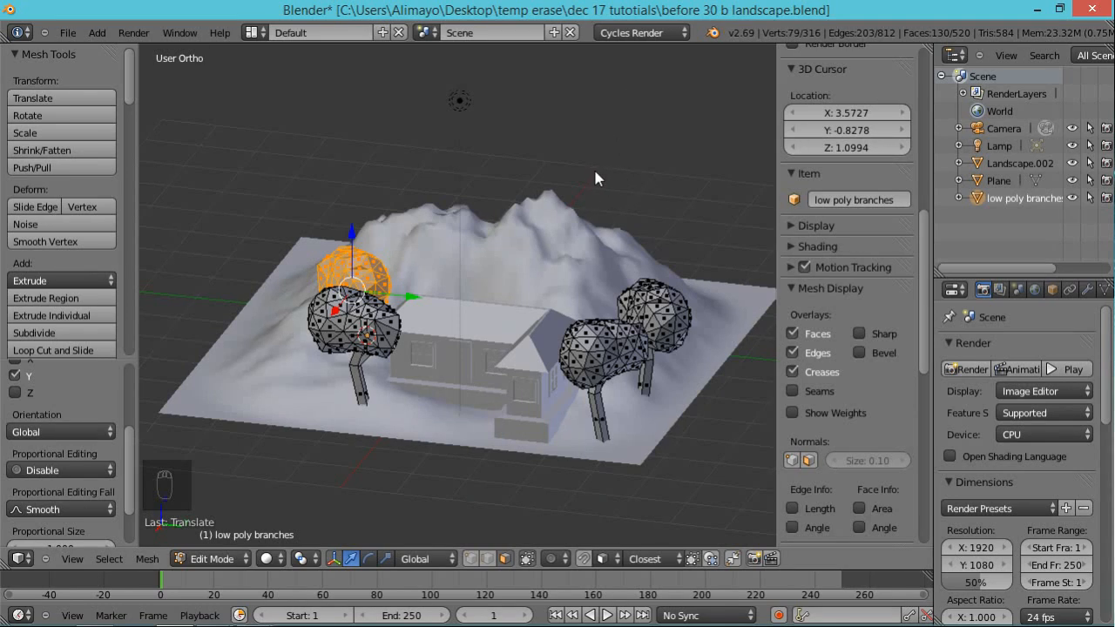
left_click(669, 37)
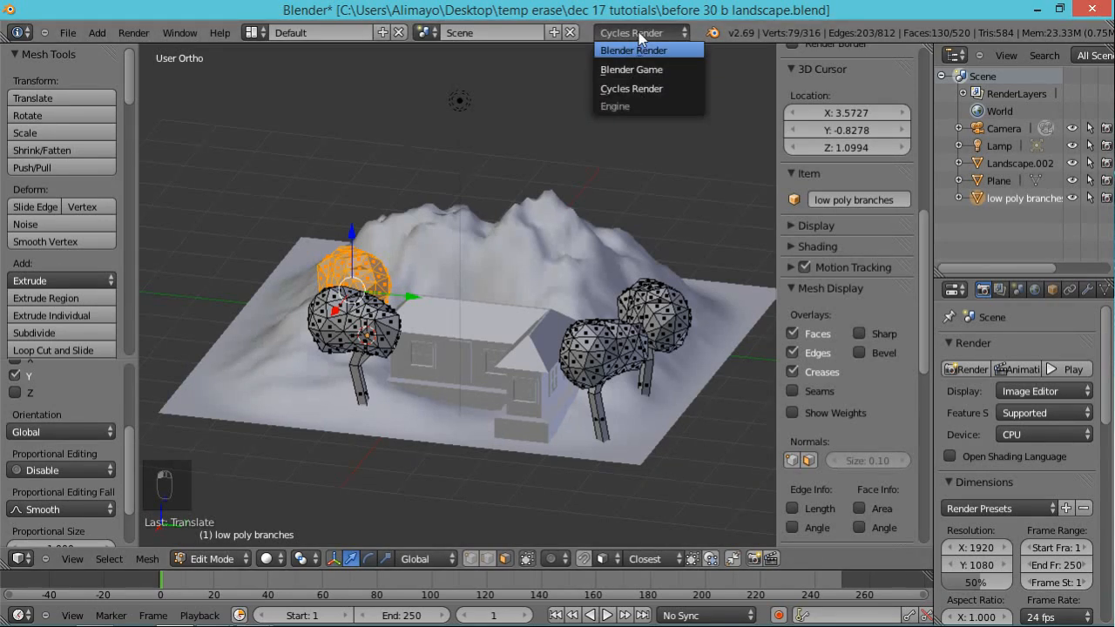
left_click(640, 50)
- Align the camera to the current view of the whole scene, check its framing and leave the camera view
scroll(562, 189, "down", 2)
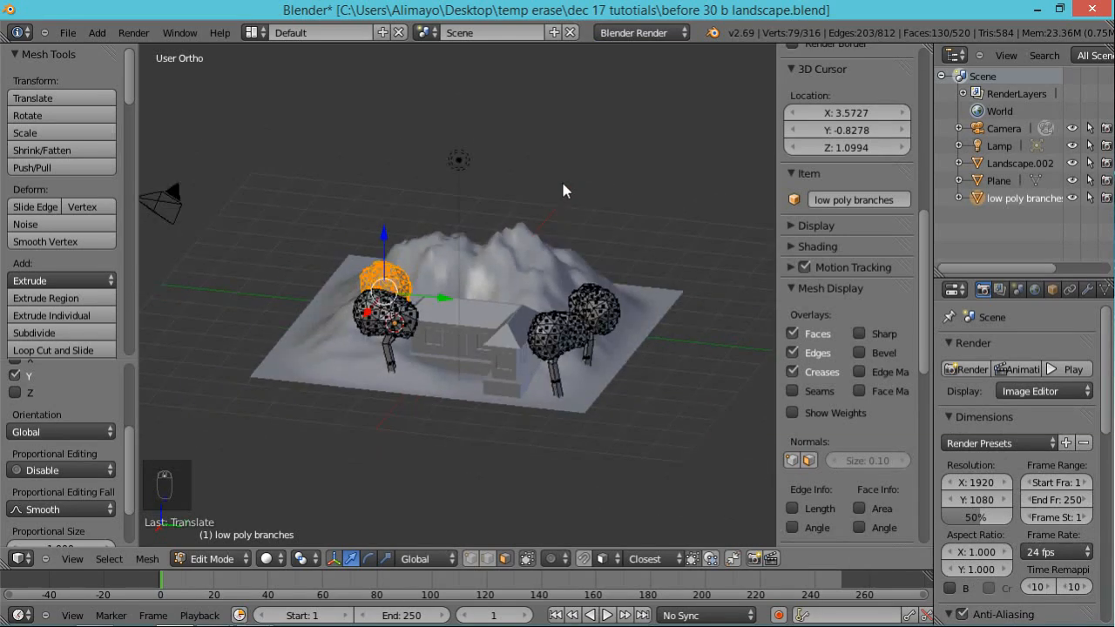
middle_click_drag(481, 307, 509, 295)
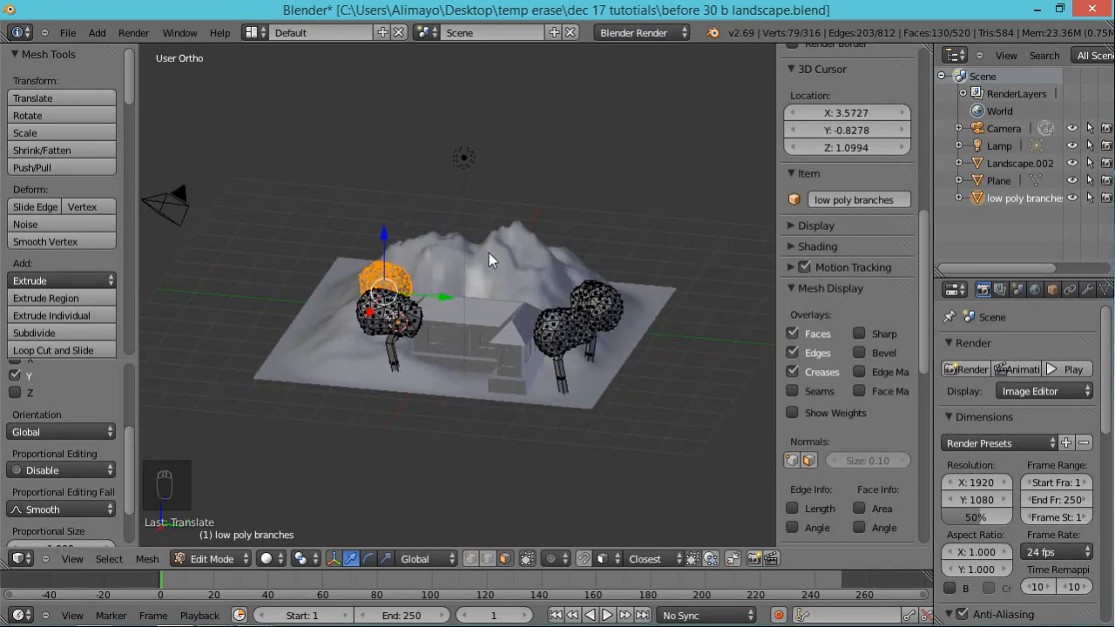
key("ctrl+alt+KP_0")
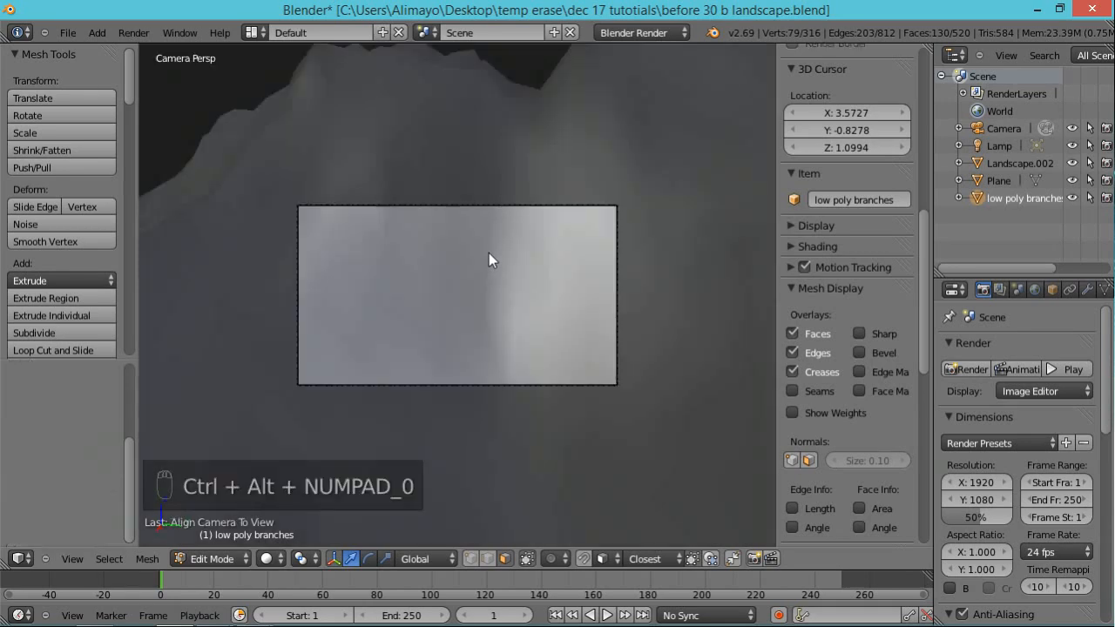
scroll(553, 297, "down", 5)
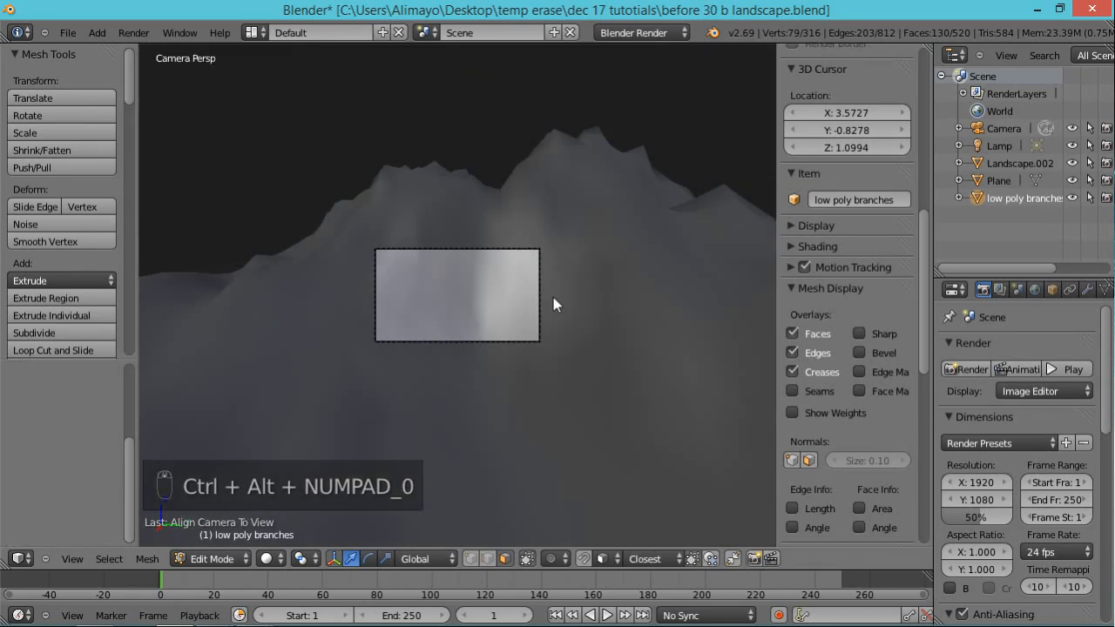
key("KP_0")
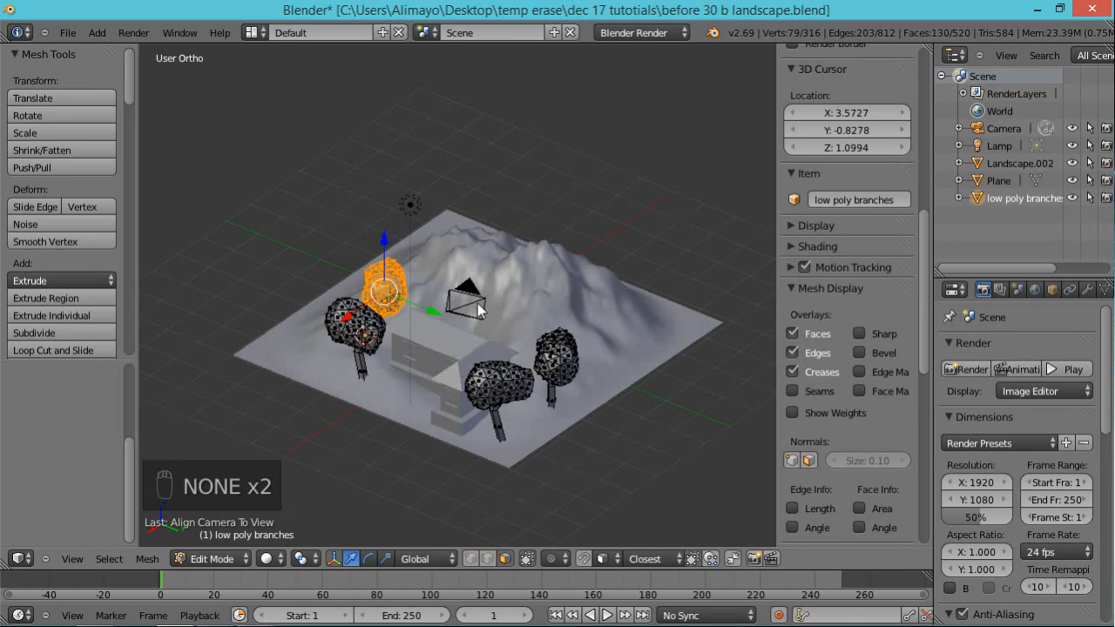
- Leave Edit Mode and move the camera along X, out in front of the house and clear of the landscape
key("Tab")
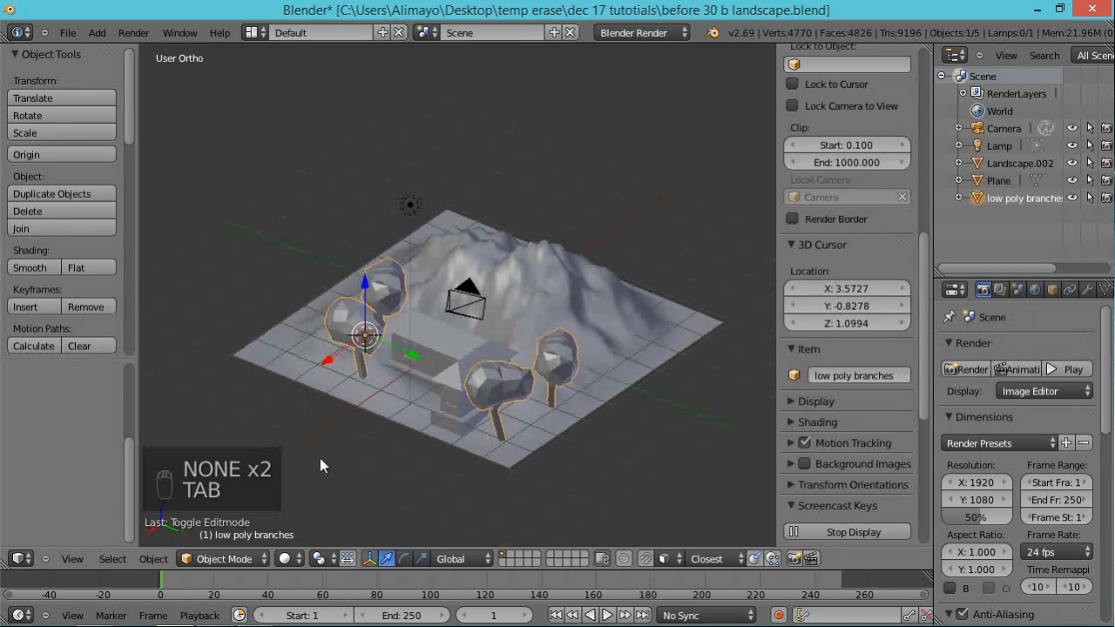
right_click(466, 296)
key("g")
key("x")
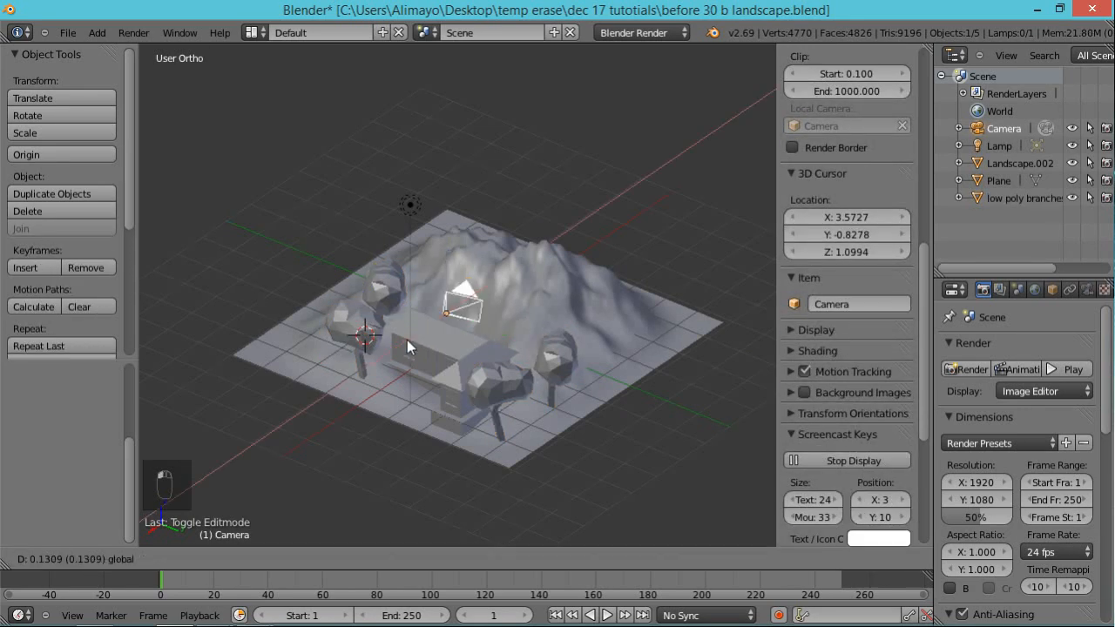
left_click(205, 493)
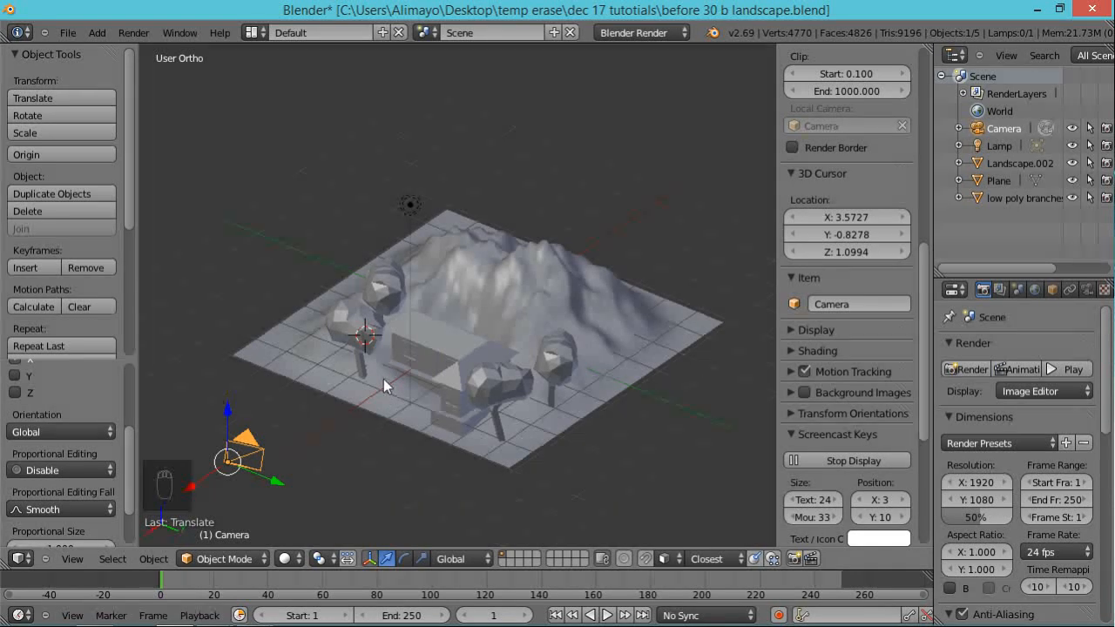
- Enable Lock Camera to View in the camera view and orbit and dolly the camera to frame the house and trees
key("KP_0")
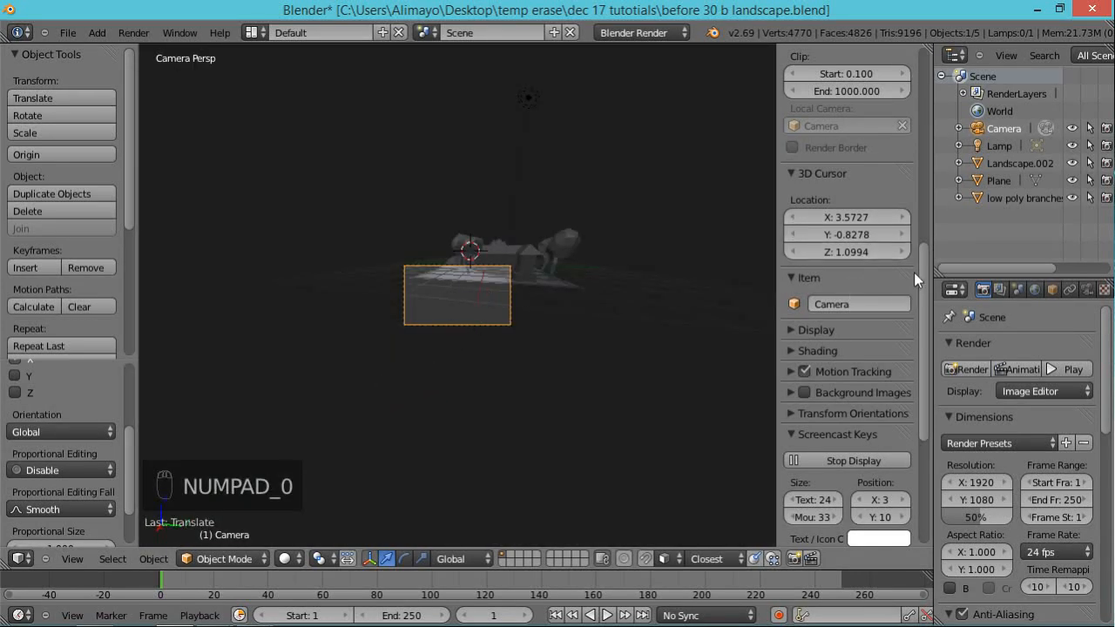
scroll(915, 274, "up", 5)
left_click_drag(944, 195, 945, 181)
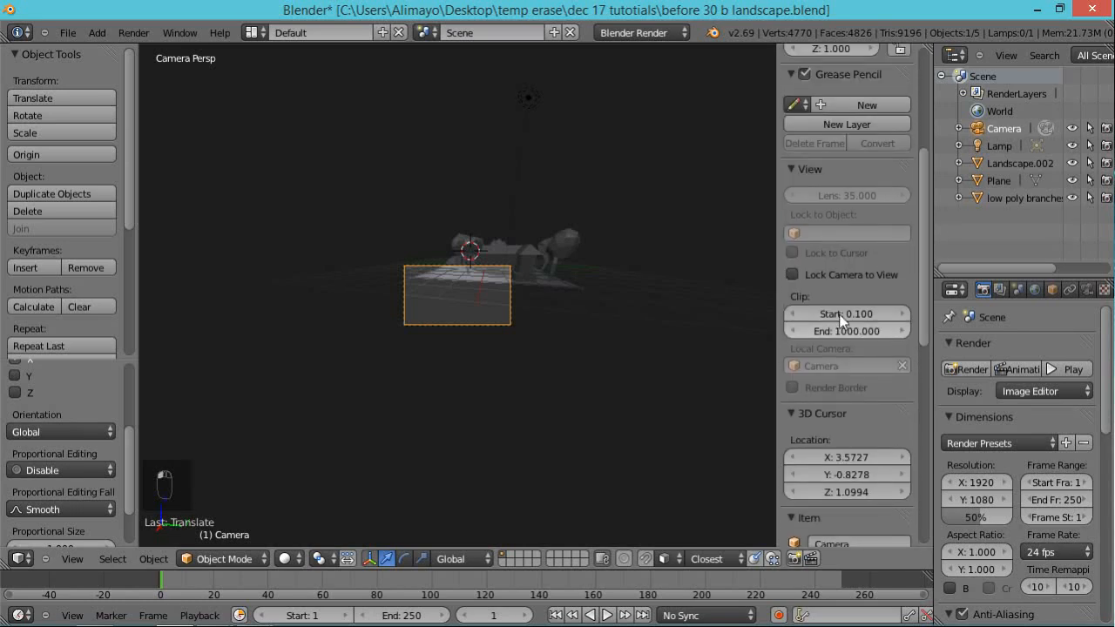
left_click(792, 275)
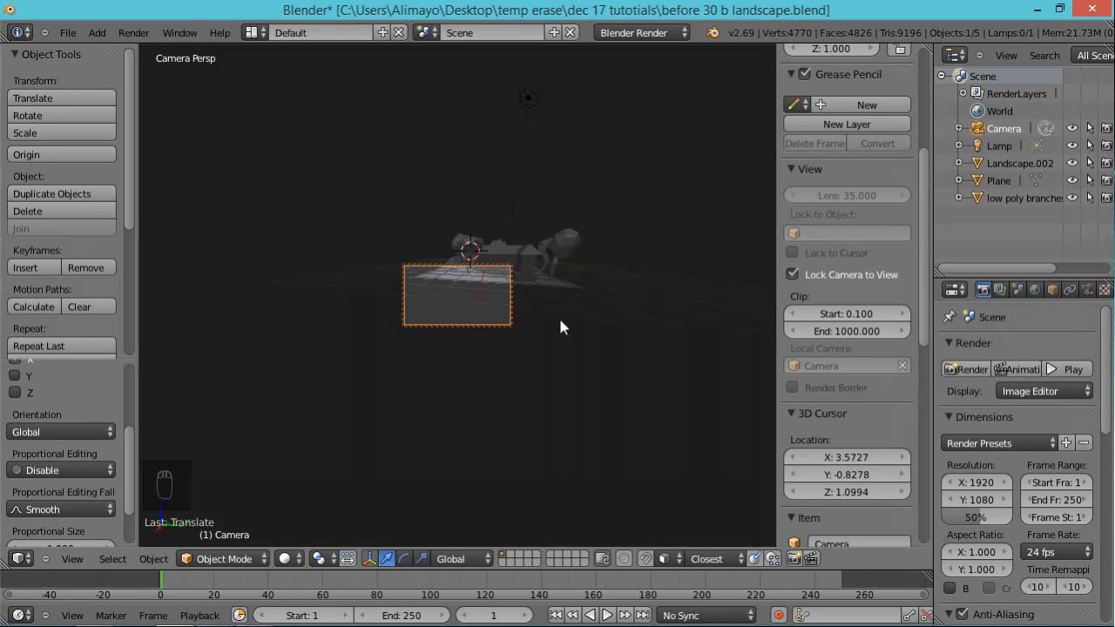
middle_click_drag(495, 303, 473, 314)
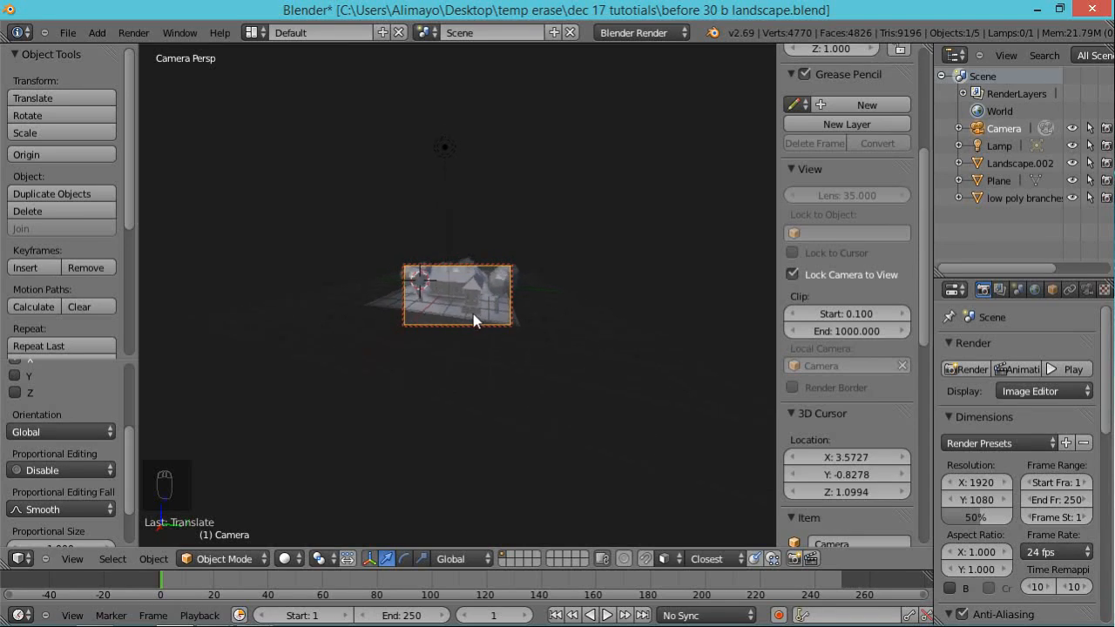
scroll(477, 313, "up", 3)
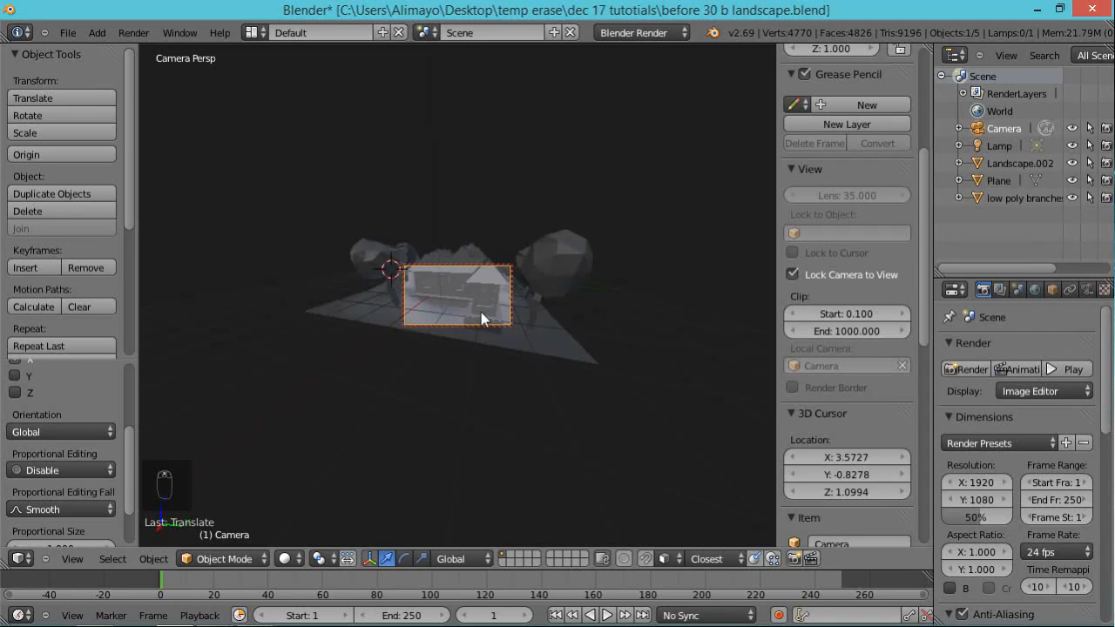
scroll(481, 312, "down", 4)
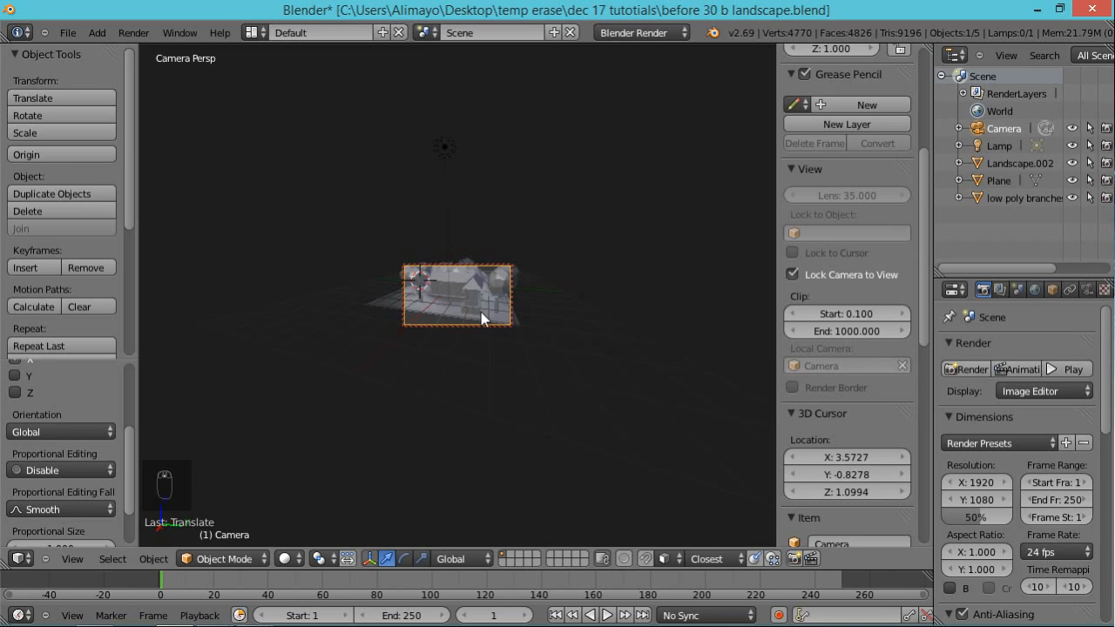
scroll(520, 330, "up", 2)
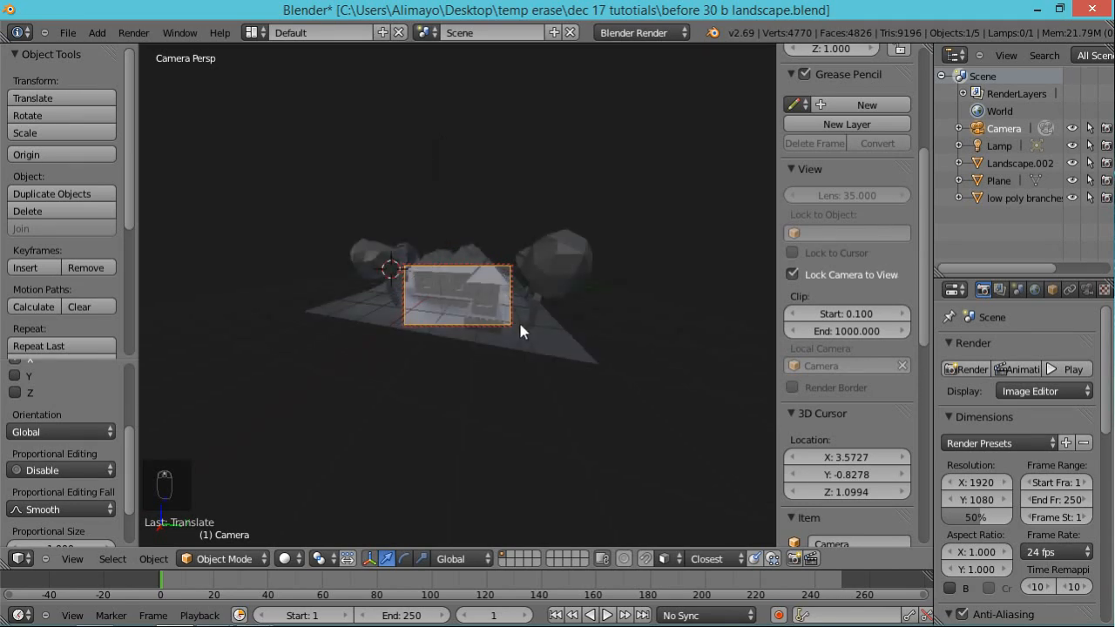
scroll(521, 331, "down", 3)
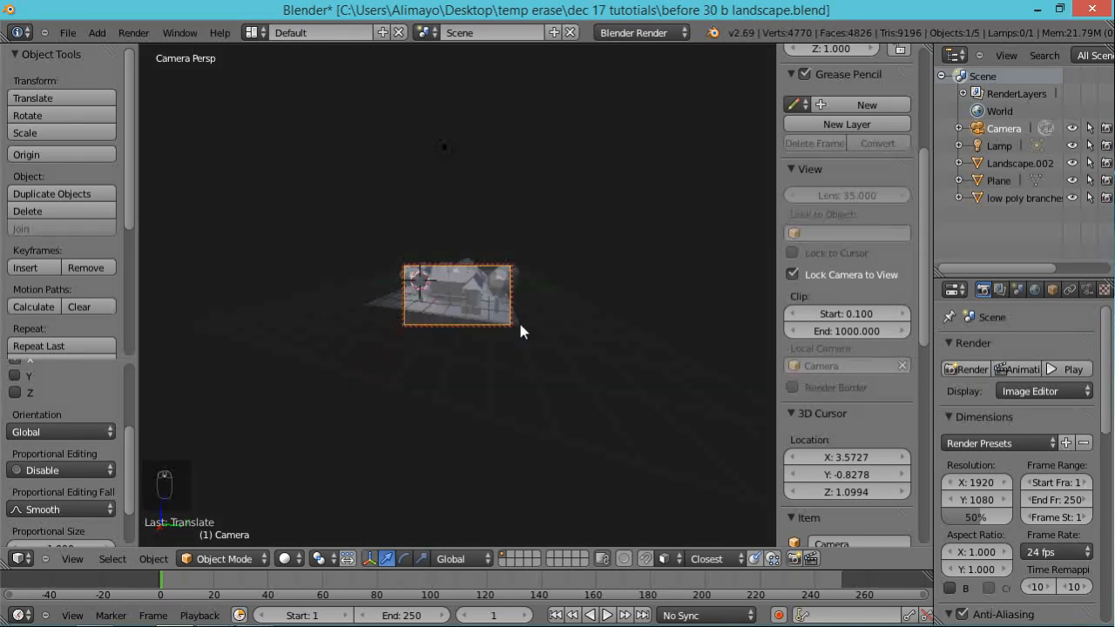
- Turn off Lock Camera to View, inspect the framing in the camera view and select the landscape
left_click(794, 275)
left_click(826, 277)
scroll(506, 364, "up", 5)
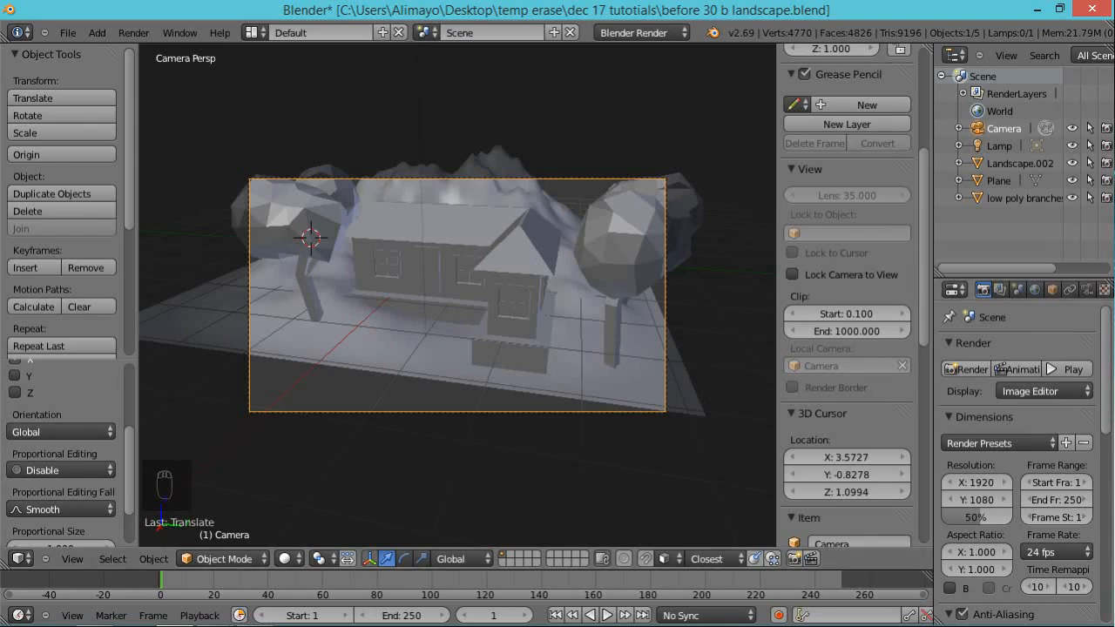
right_click(713, 428)
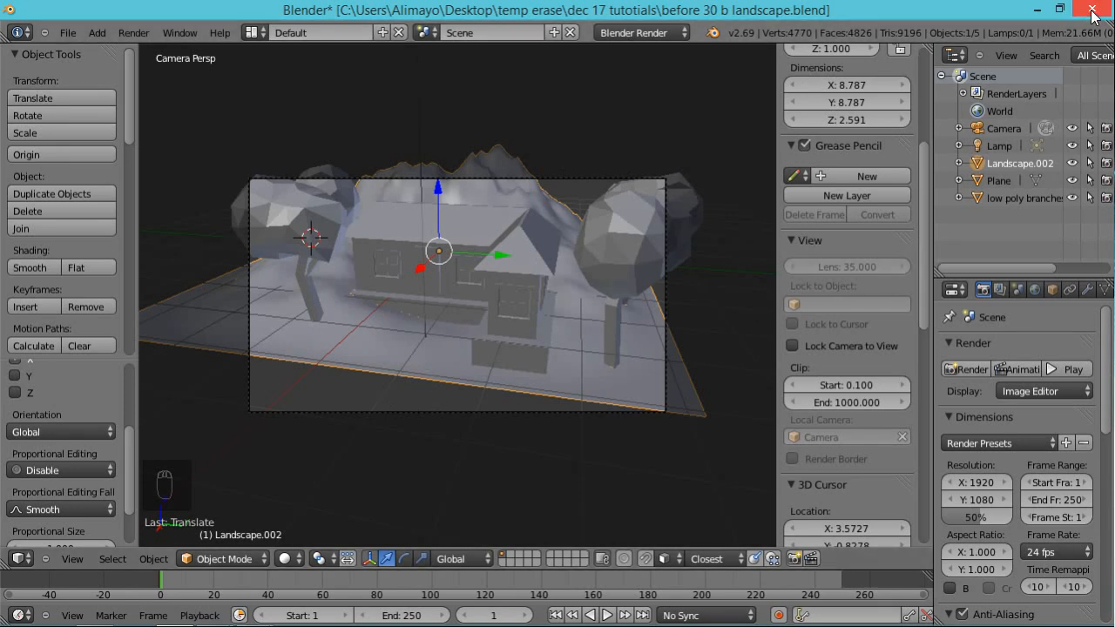
- Set the render display to New Window, render a test image and close the render window
left_click(1063, 389)
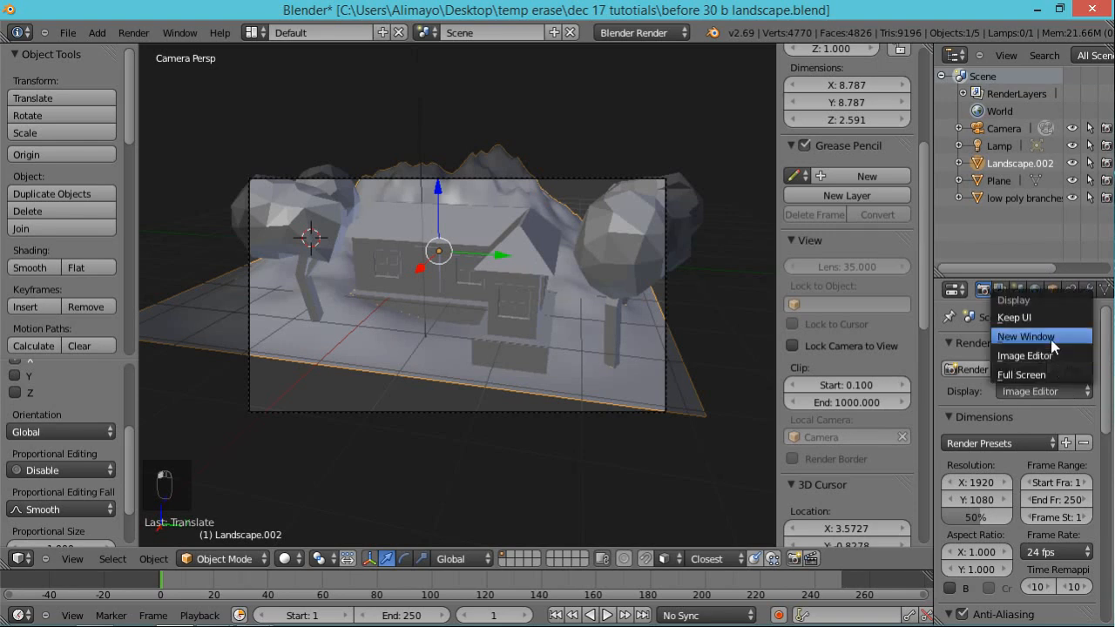
left_click(1051, 339)
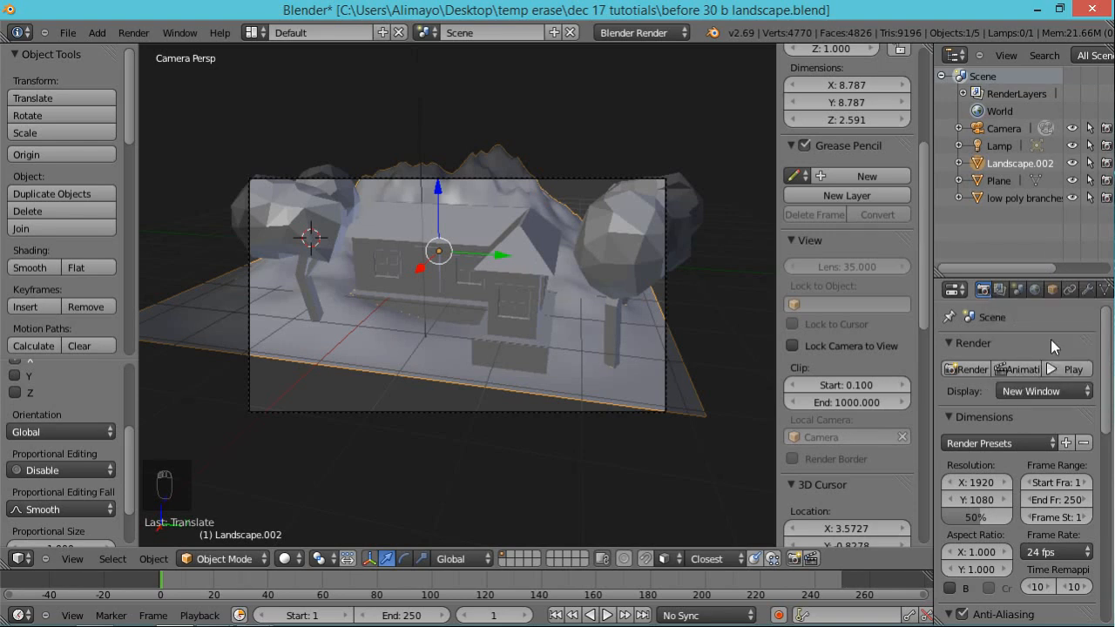
left_click(135, 32)
left_click(139, 52)
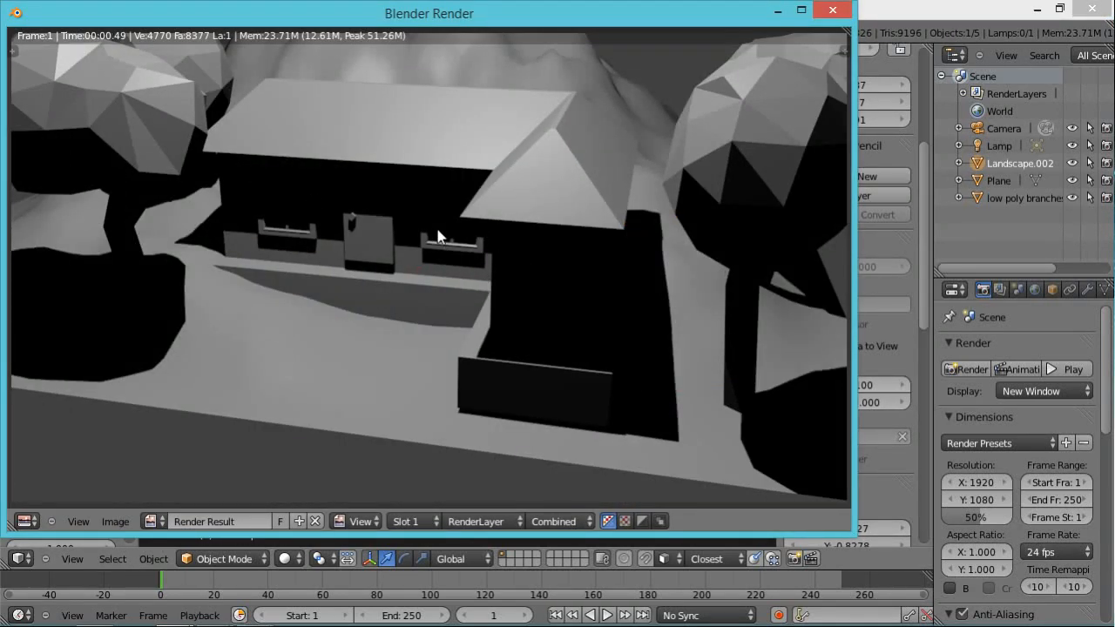
left_click(833, 10)
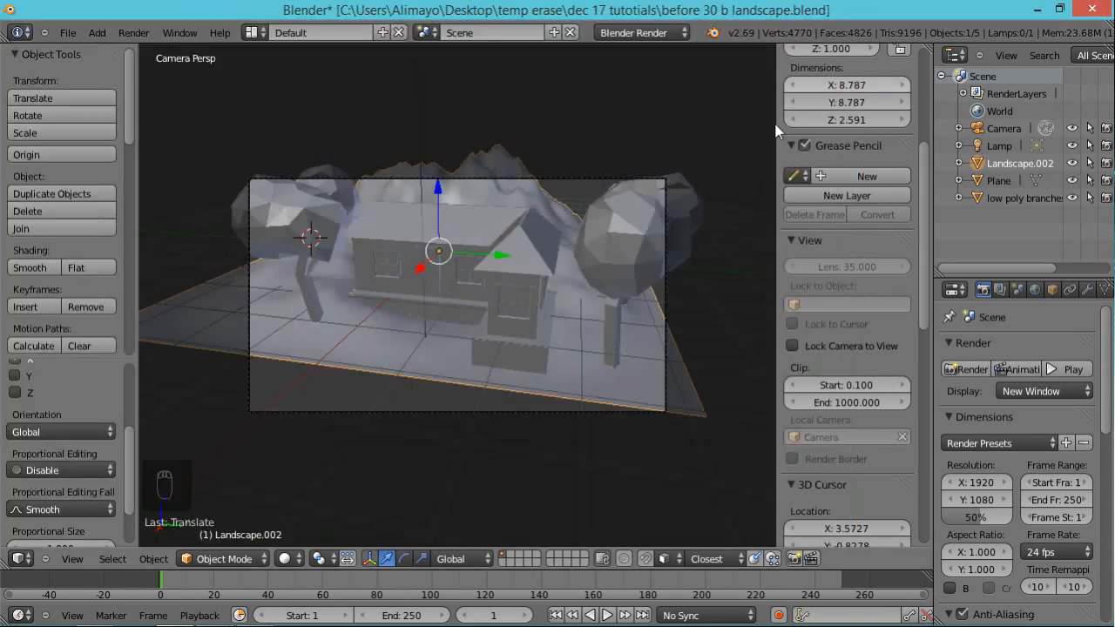
- Select the lamp, shift it forward along X and lower it along Z to light the front of the house
scroll(427, 137, "down", 7)
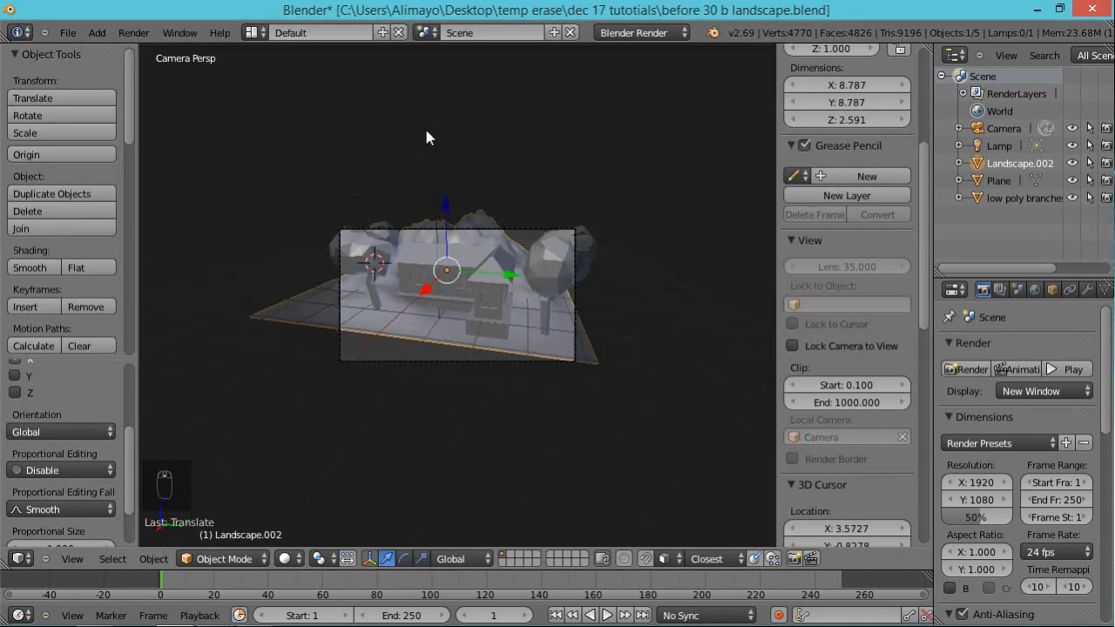
right_click(445, 148)
middle_click_drag(540, 182, 422, 238)
left_click_drag(405, 206, 378, 214)
left_click_drag(421, 167, 390, 265)
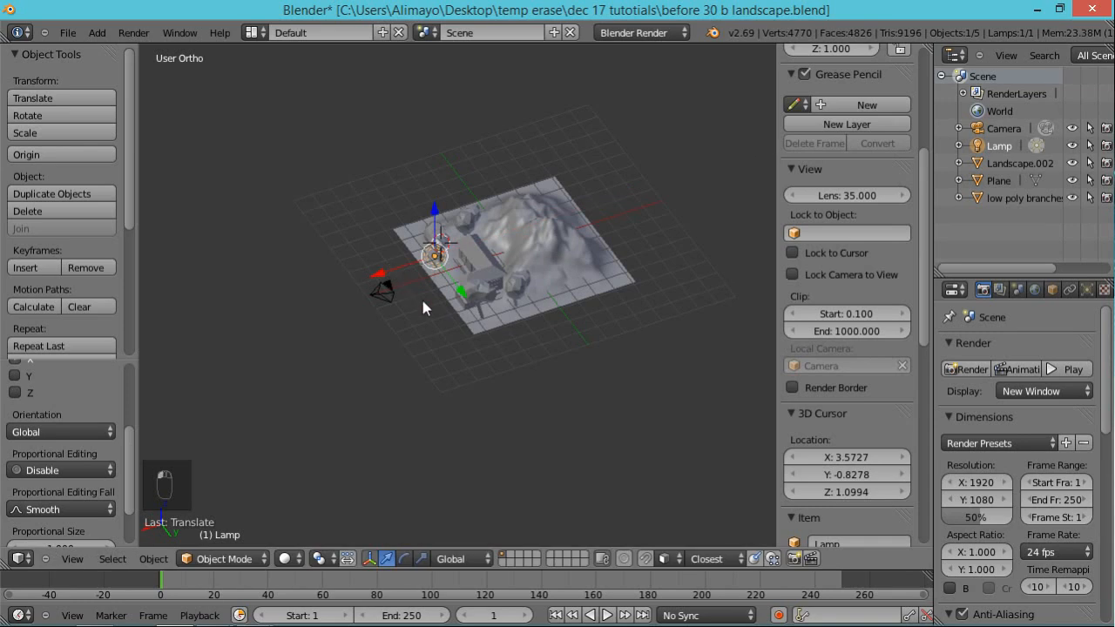
- Render the scene through the camera to check the repositioned lamp's lighting, and close the render window
key("KP_0")
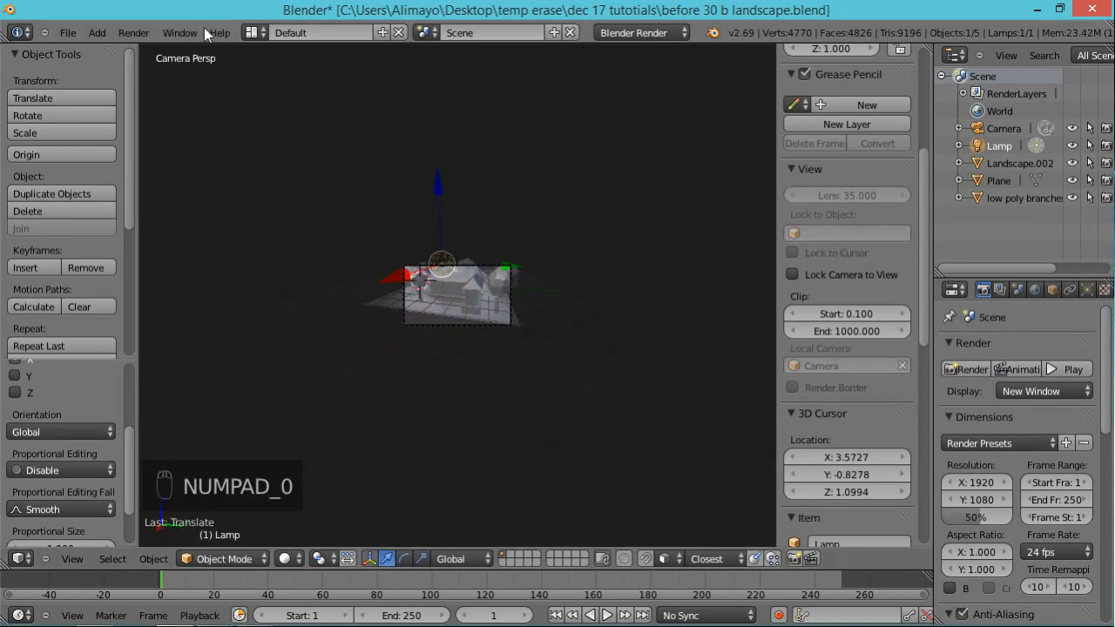
left_click(133, 32)
left_click(138, 46)
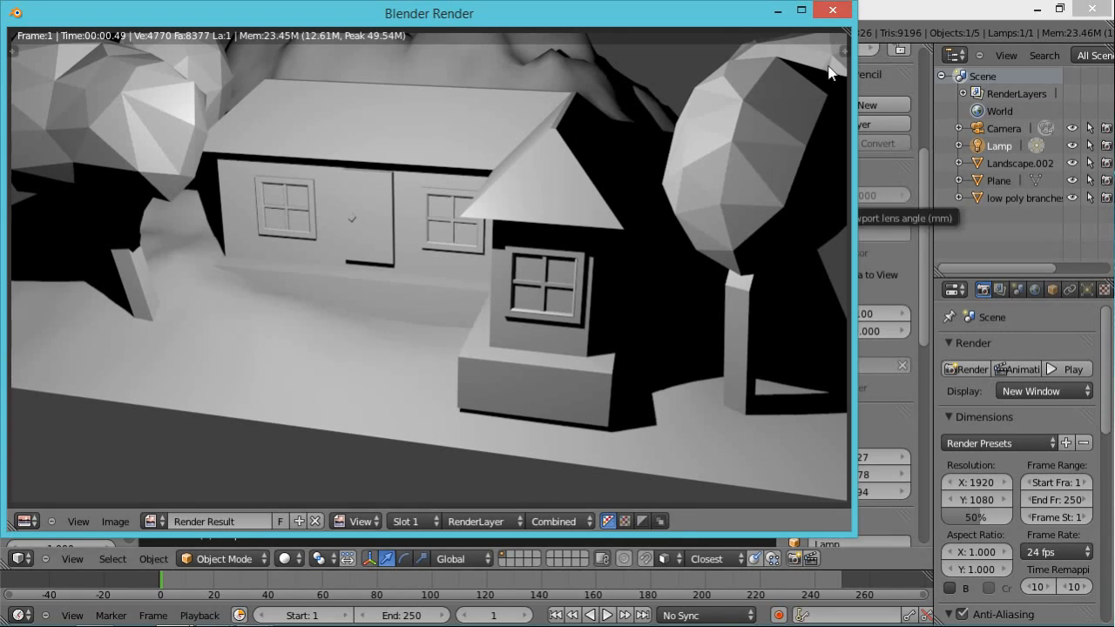
left_click(832, 11)
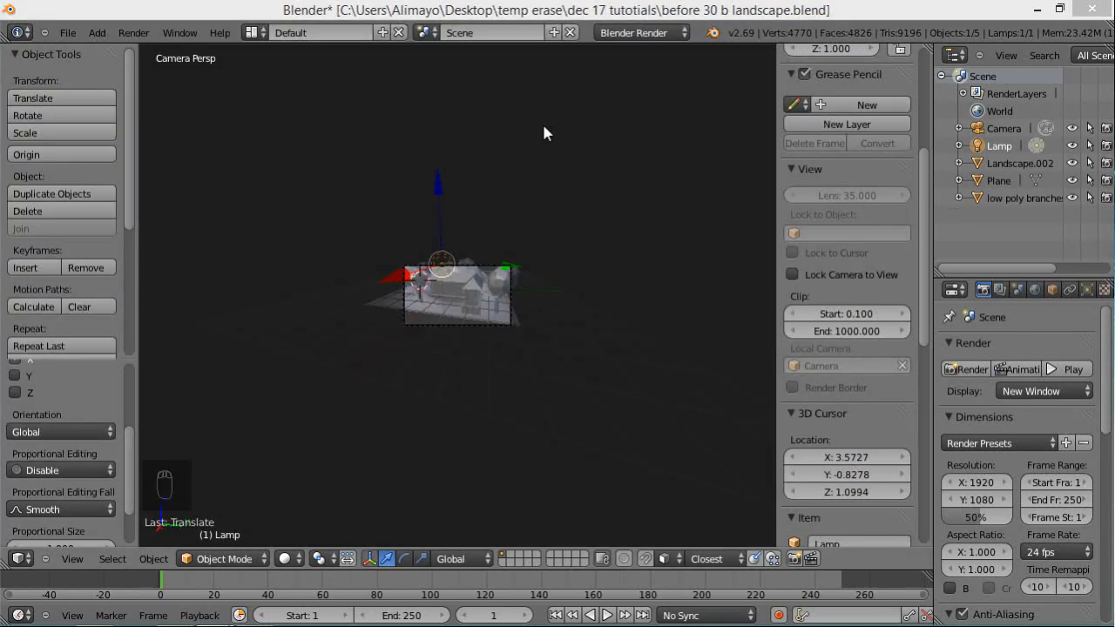
- Switch the render engine to Cycles Render
left_click(649, 34)
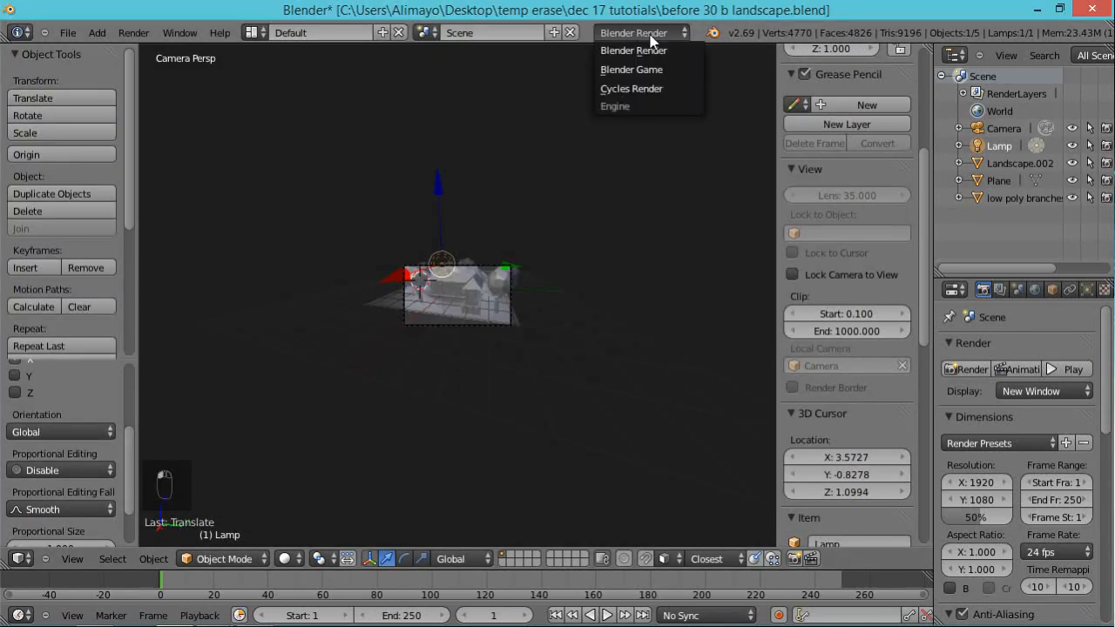
left_click(659, 89)
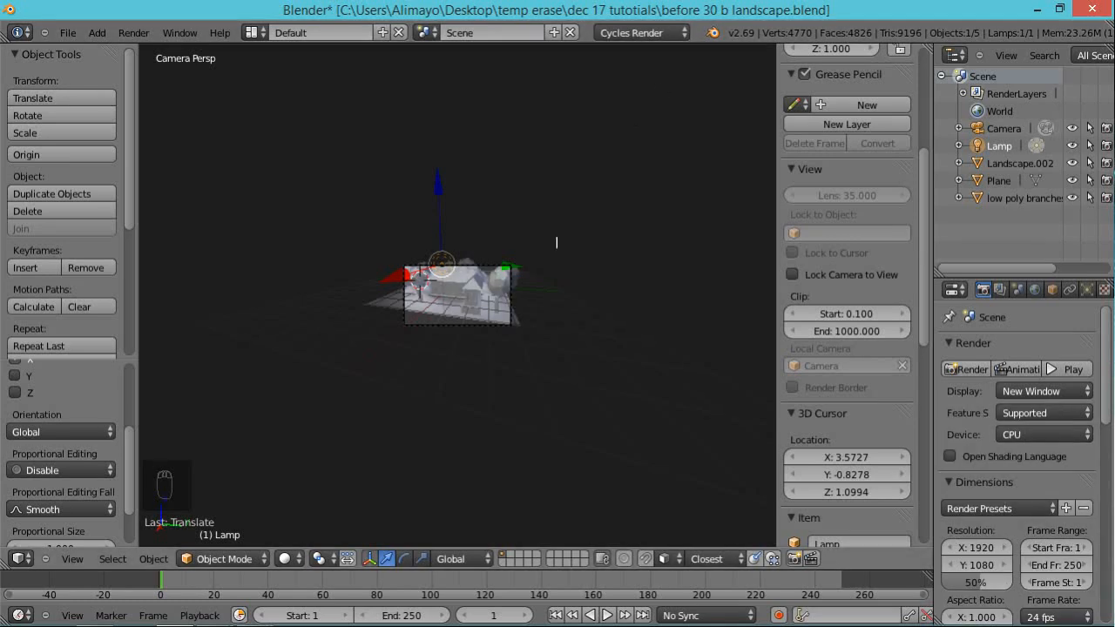
scroll(501, 277, "up", 4)
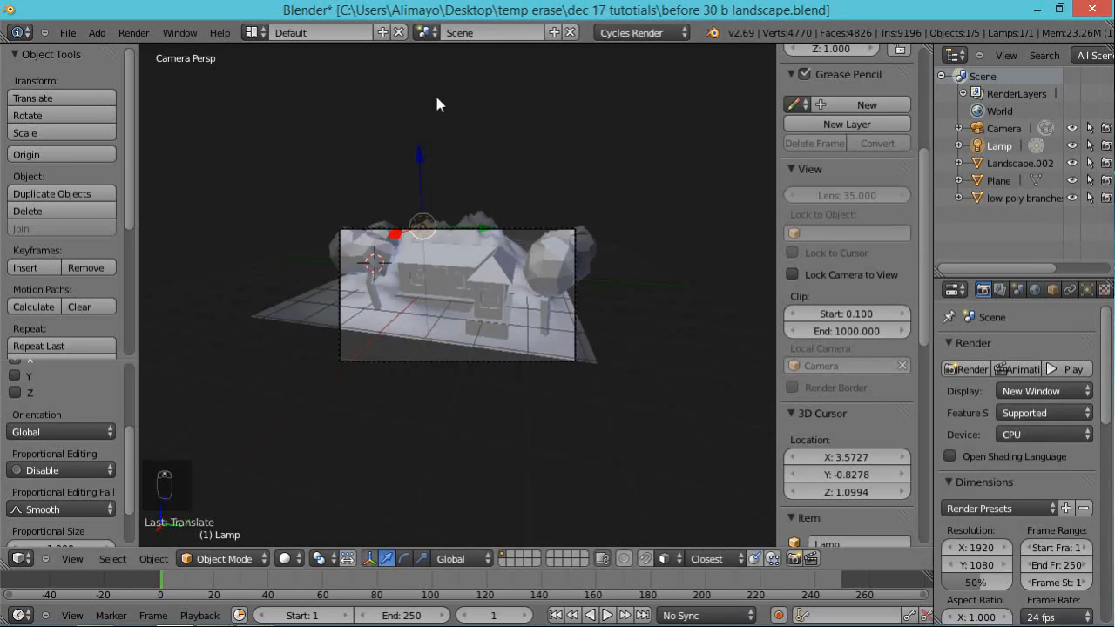
scroll(436, 103, "down", 4)
- Place the 3D cursor high above the landscape and add a plane there
left_click(454, 116)
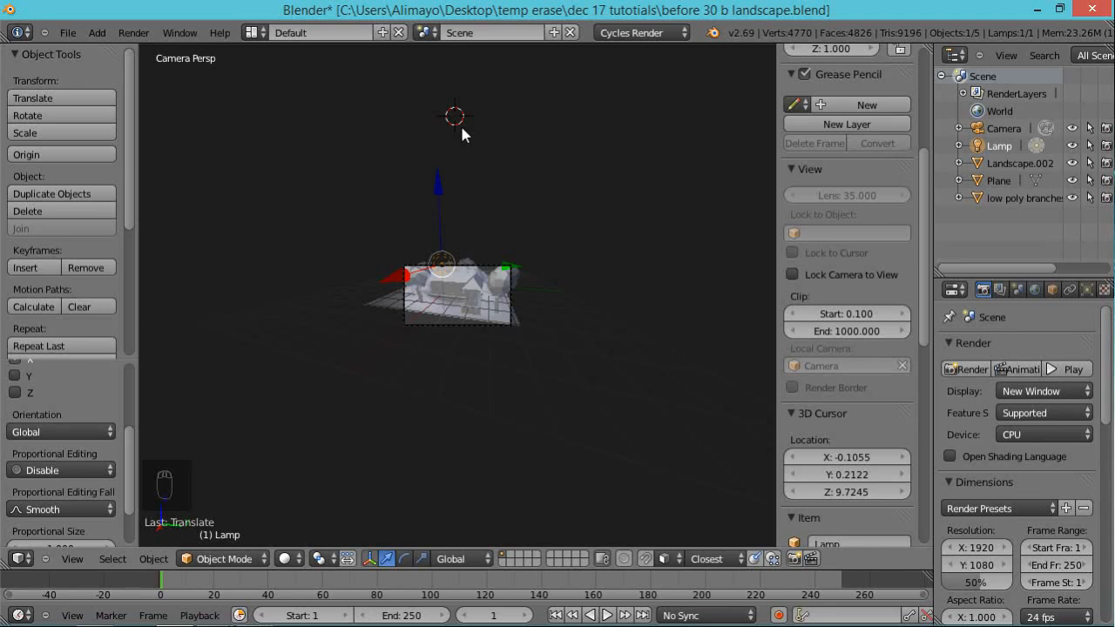
key("shift+a")
mouse_move(438, 76)
left_click(513, 76)
mouse_move(534, 203)
middle_mouse_down()
mouse_move(533, 256)
mouse_move(546, 226)
mouse_move(534, 218)
middle_mouse_up()
- Scale the overhead plane's mesh up in Edit Mode until it is wider than the landscape below
key("s")
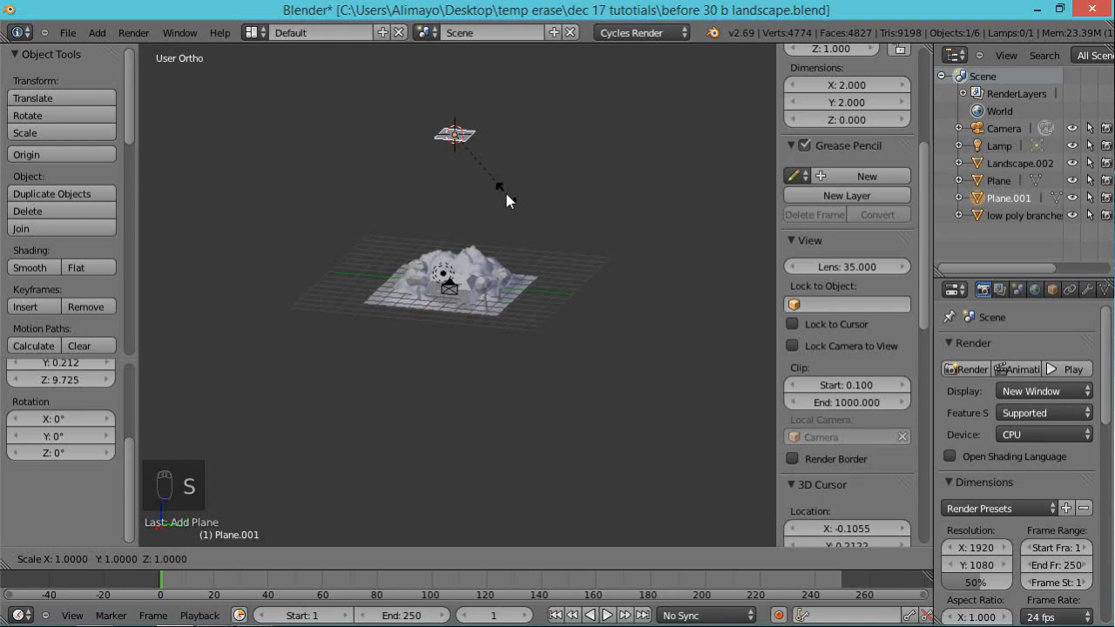
right_click(509, 200)
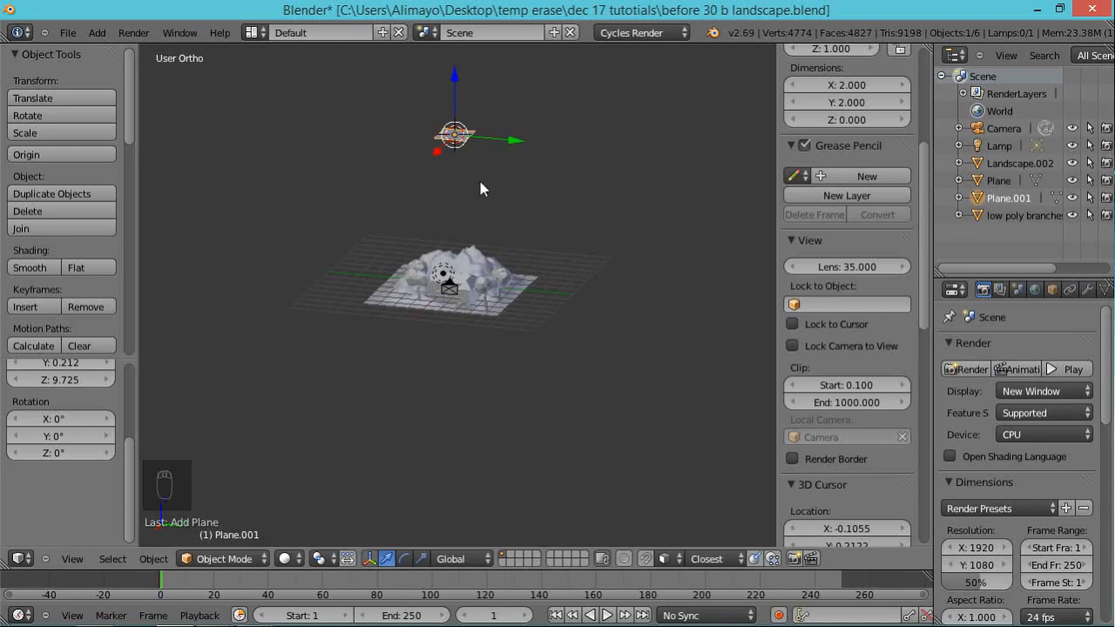
key("Tab")
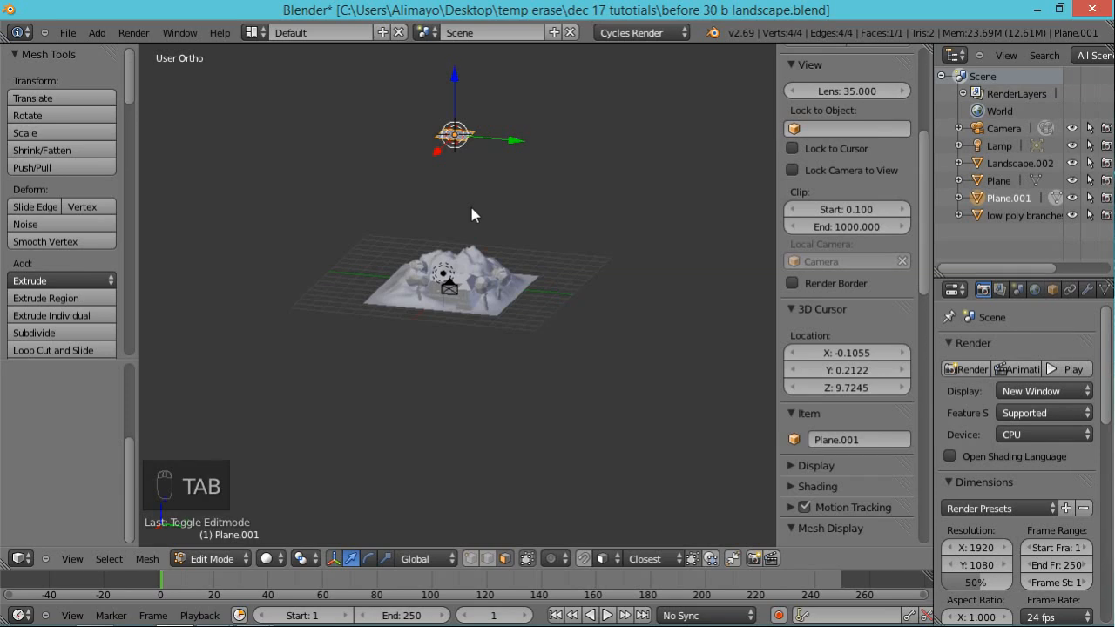
key("s")
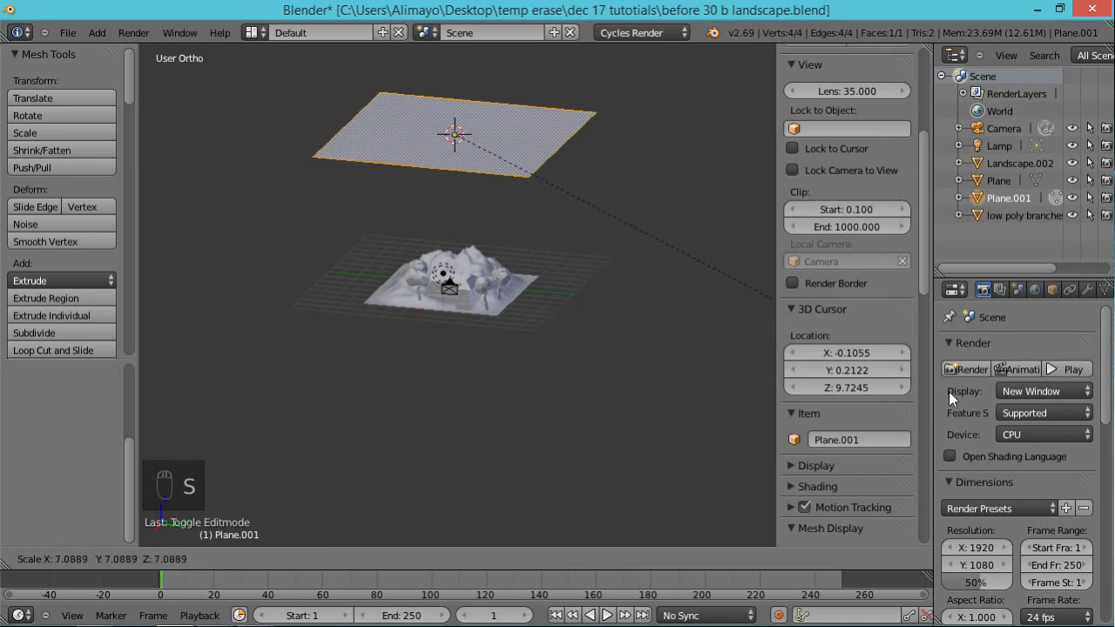
left_click(1032, 429)
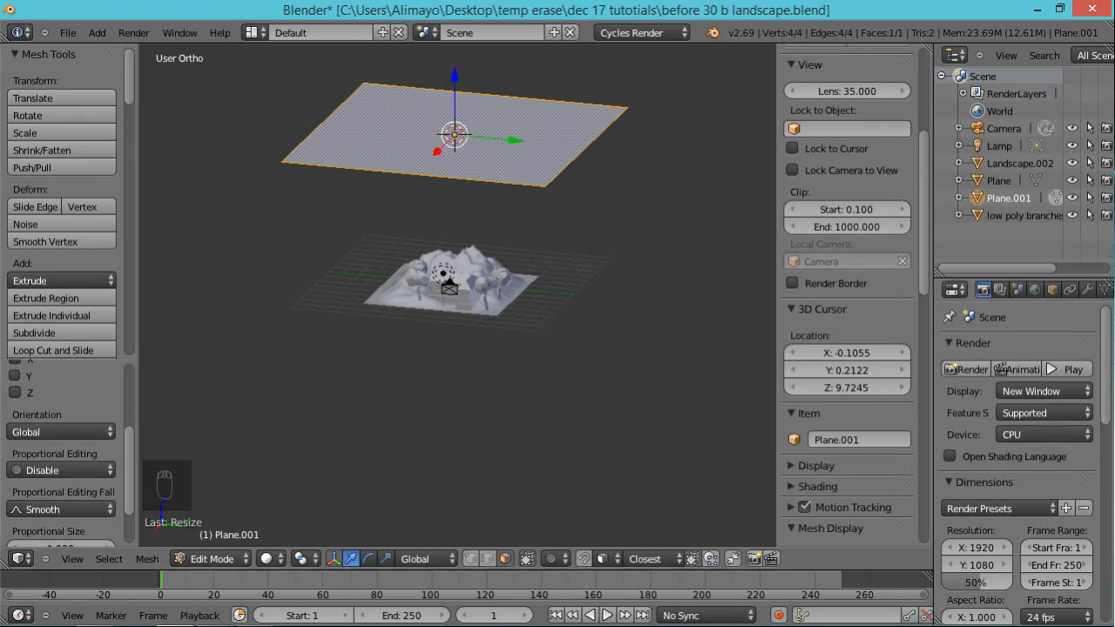
- Set the Cycles render device to GPU Compute
left_click(1060, 435)
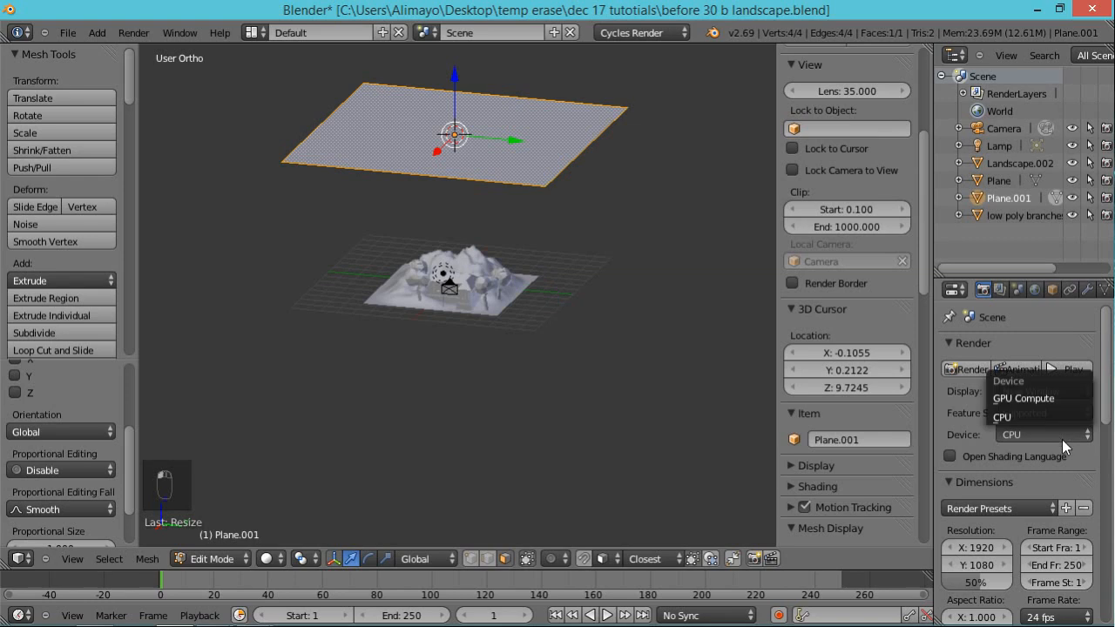
left_click(1030, 399)
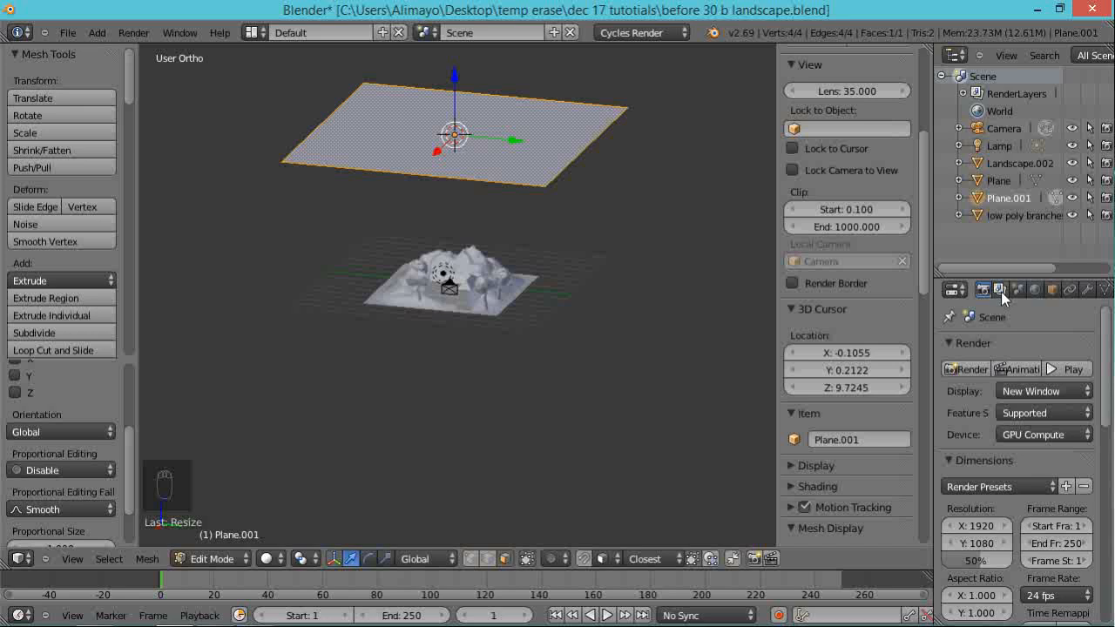
- Widen the properties area and add a new material to the overhead plane
left_click_drag(931, 224, 894, 231)
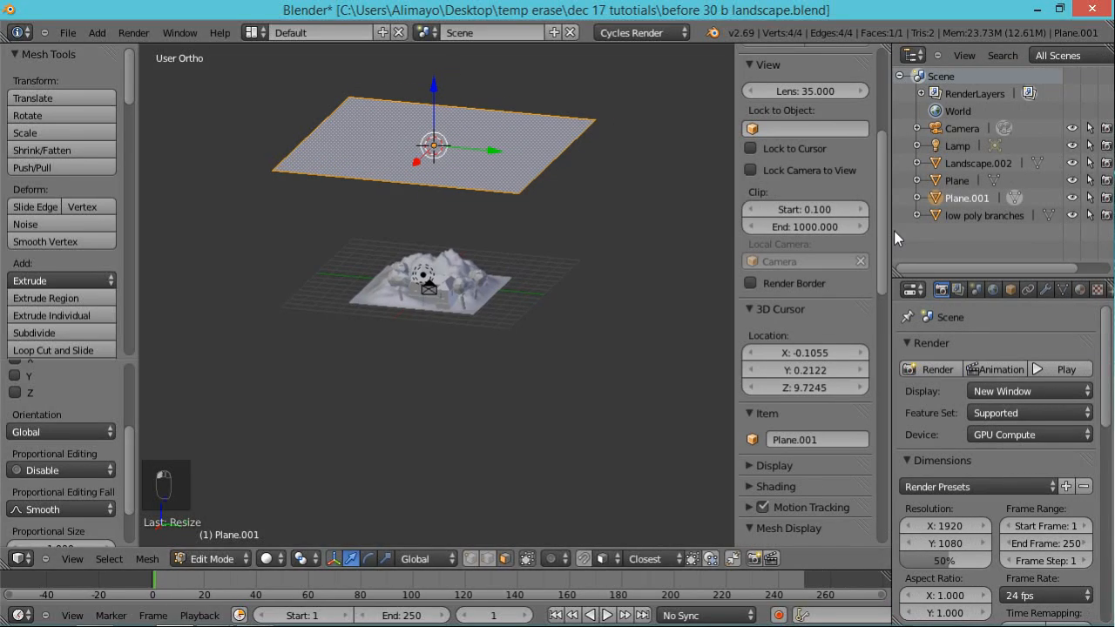
left_click(1080, 290)
left_click(996, 432)
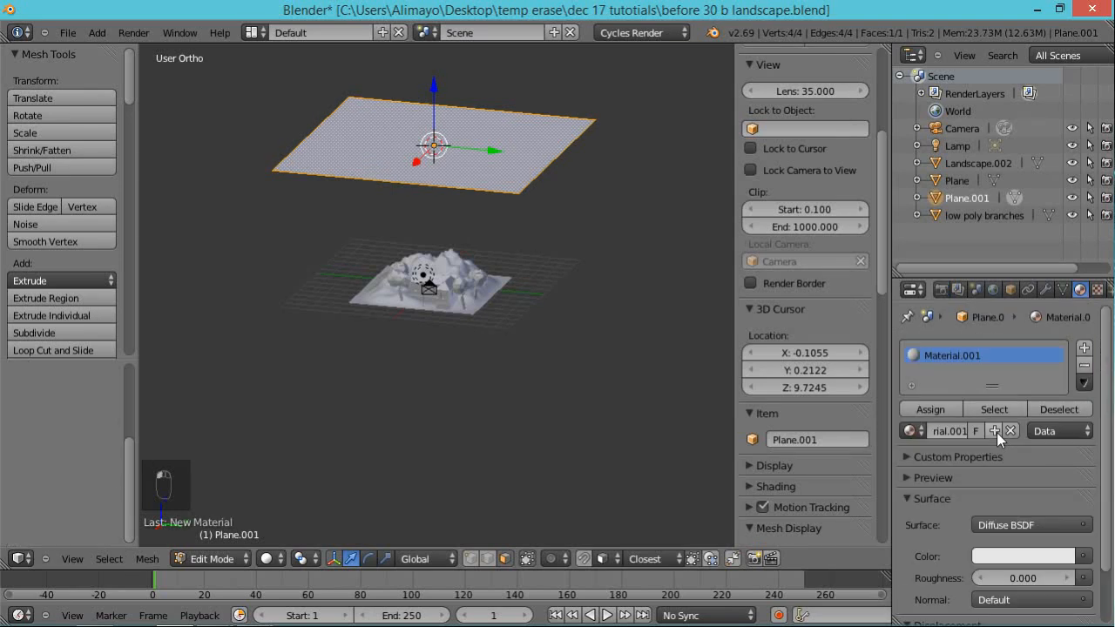
- Change the overhead plane material's surface shader from Diffuse BSDF to Emission
scroll(1010, 462, "down", 2)
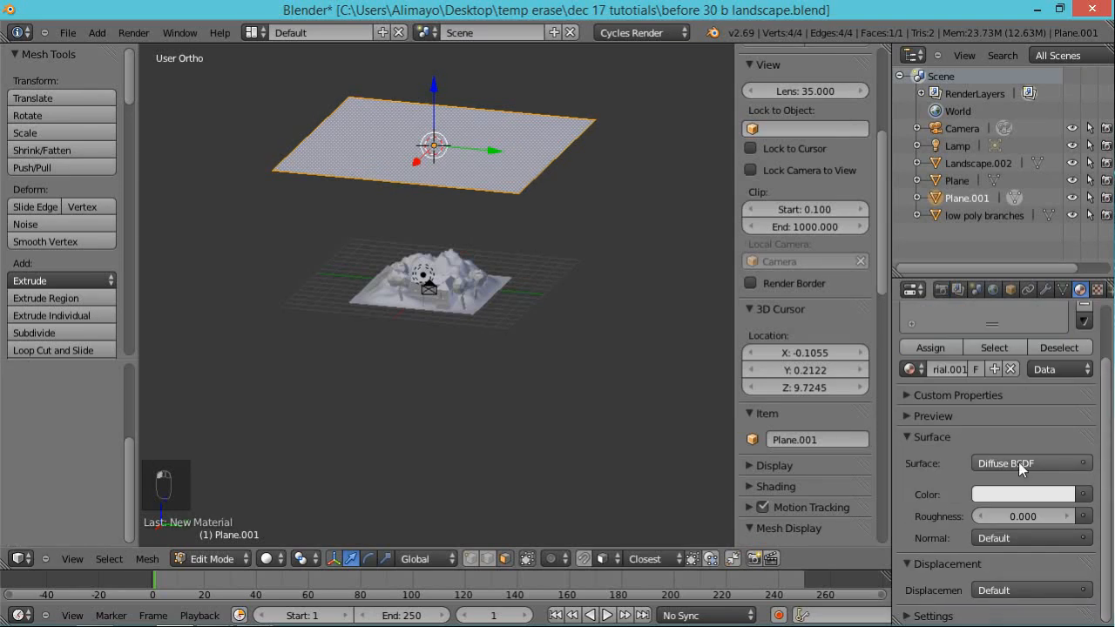
left_click(1010, 461)
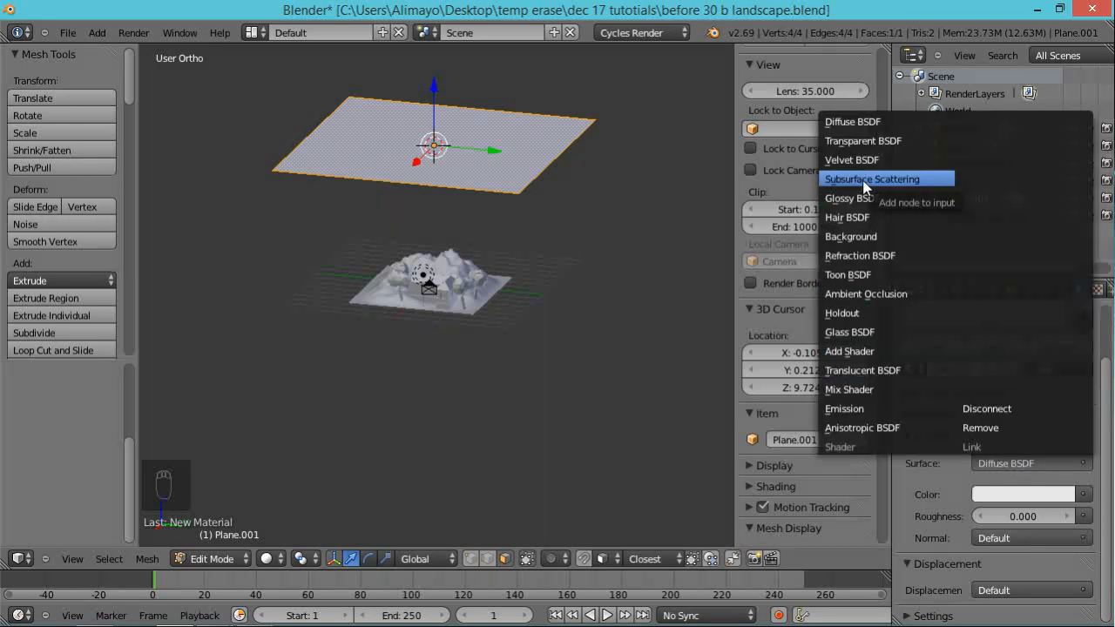
left_click(859, 410)
middle_click_drag(584, 450, 600, 415)
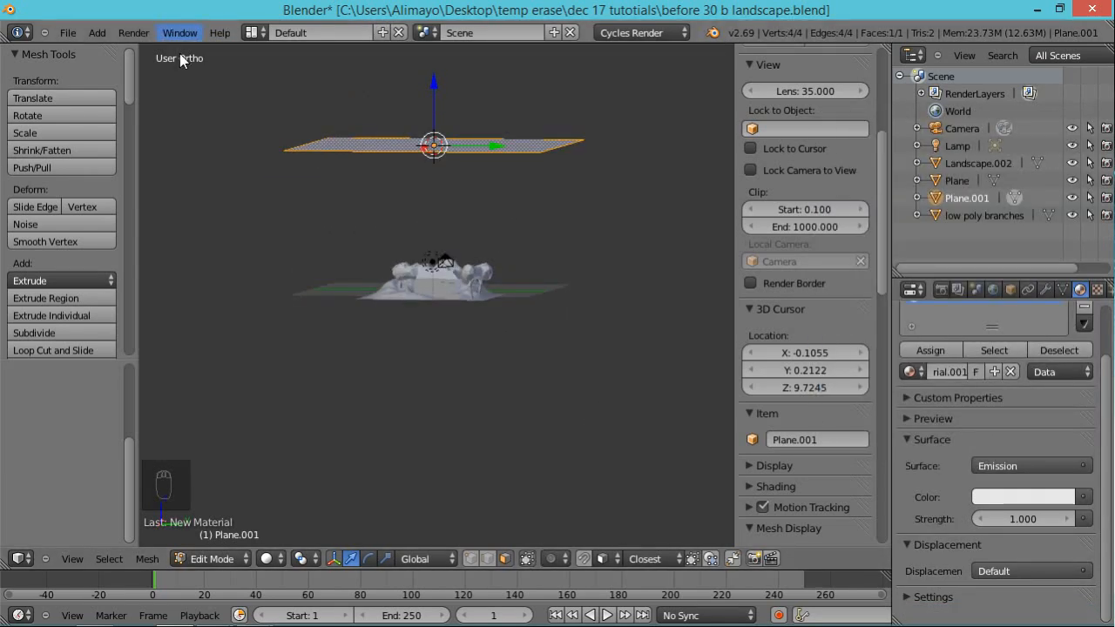
- Render a test image of the house scene through the camera, and close the render window after checking it
key("KP_0")
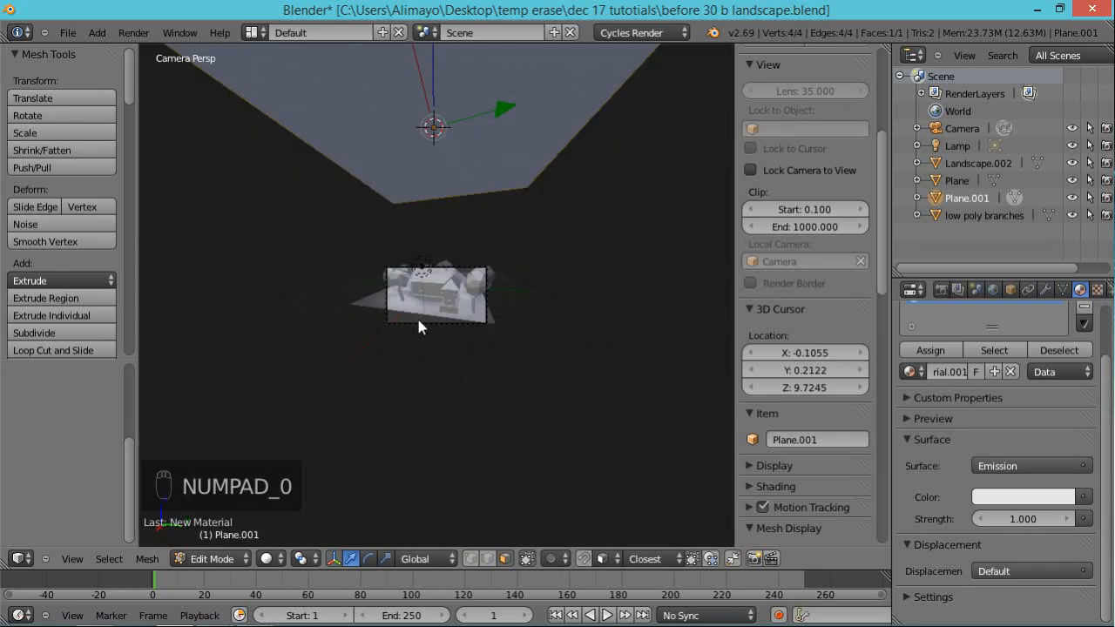
scroll(419, 317, "up", 5)
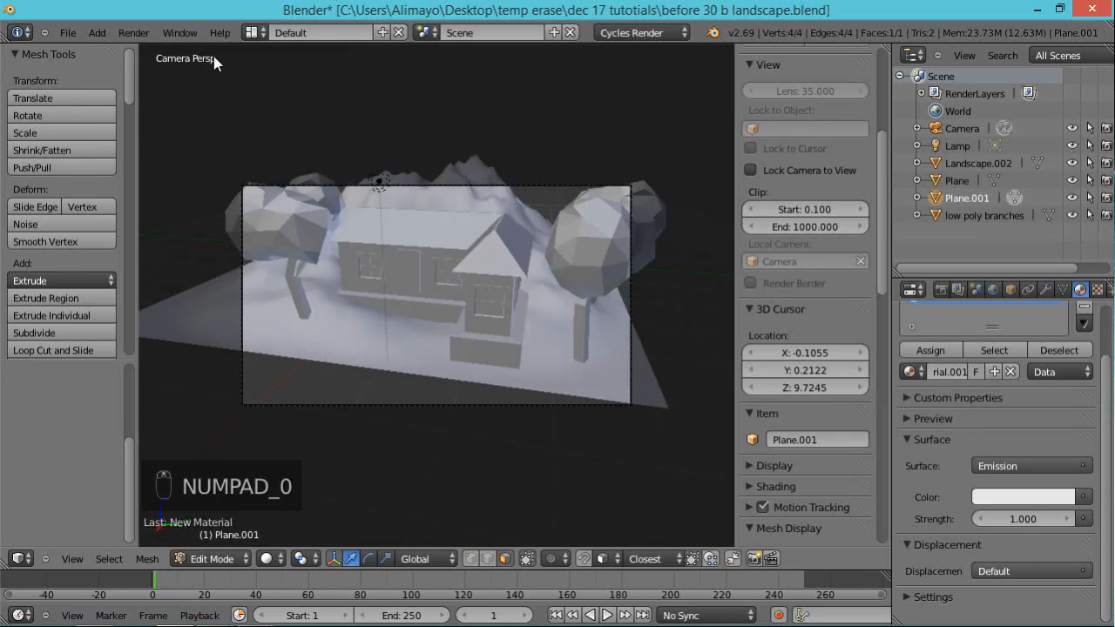
left_click(142, 35)
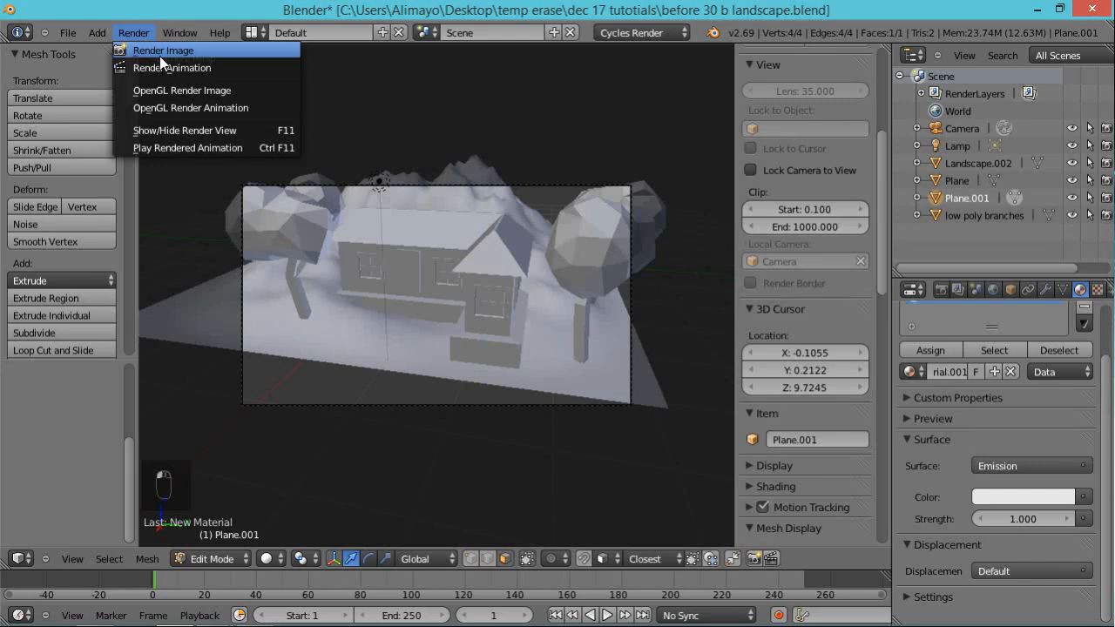
left_click(159, 52)
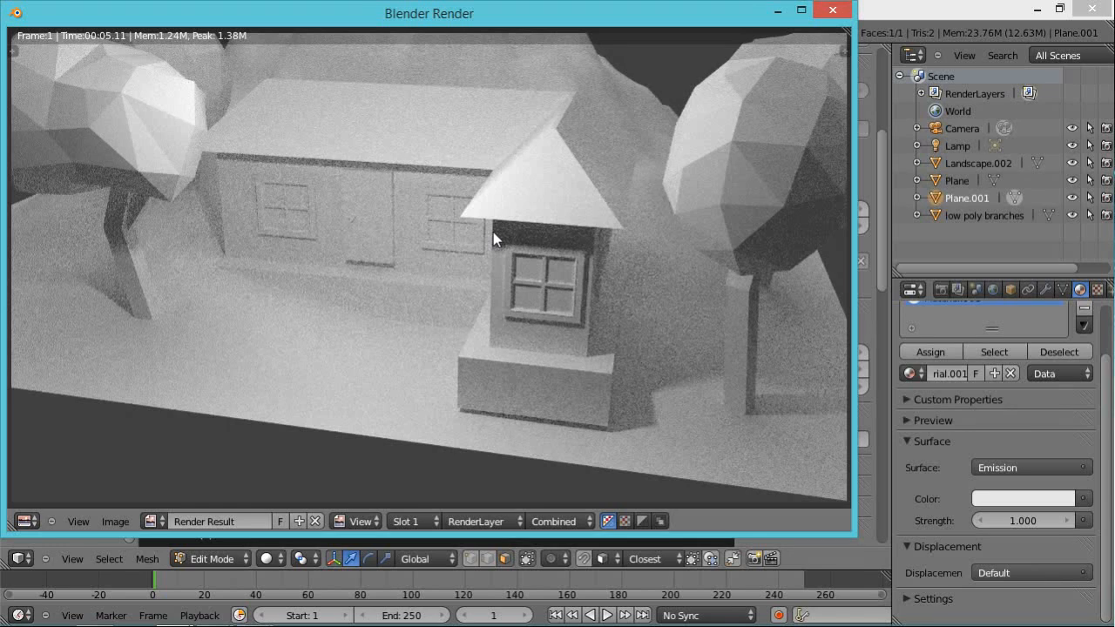
left_click(836, 10)
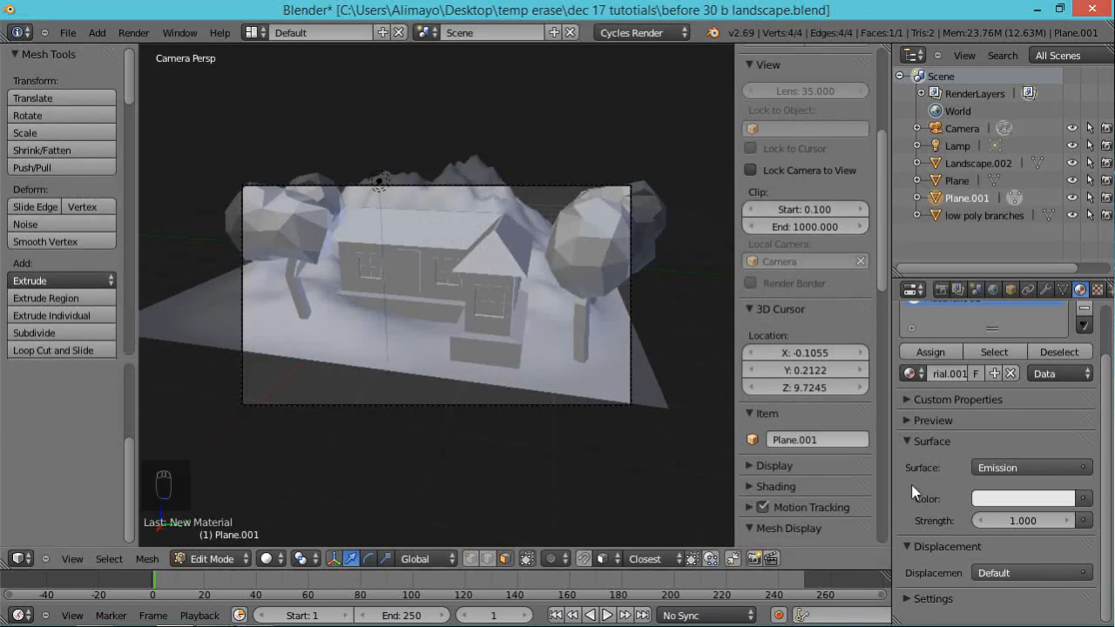
- In the render's Light Paths settings, reduce the maximum bounces to 4 and lower the minimum bounces
left_click(941, 289)
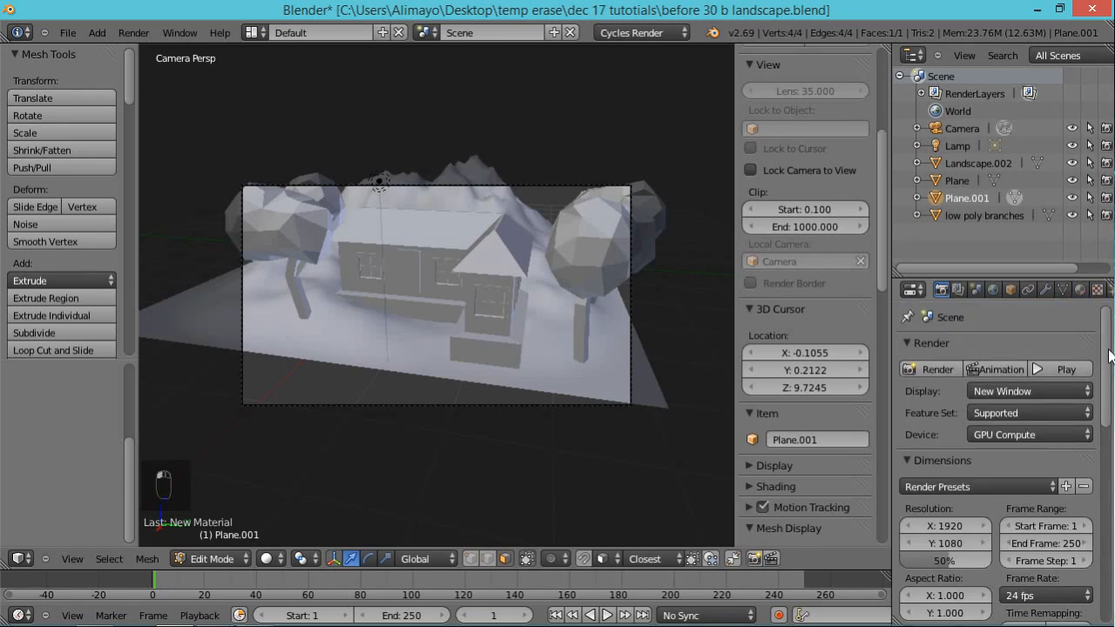
left_click_drag(1108, 344, 1109, 527)
left_click(906, 440)
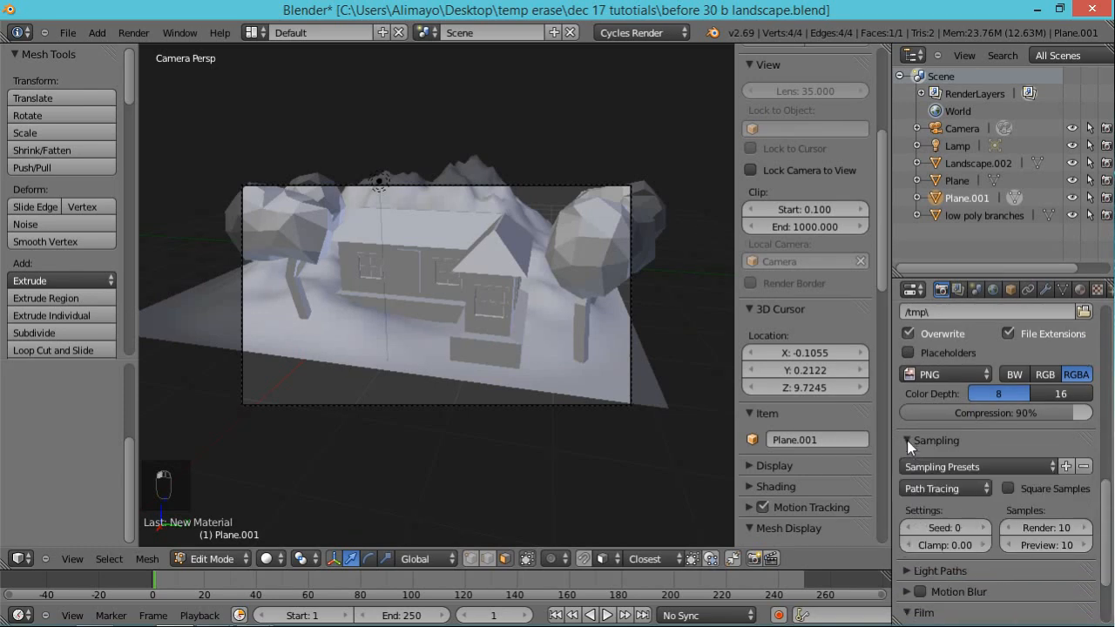
left_click(910, 573)
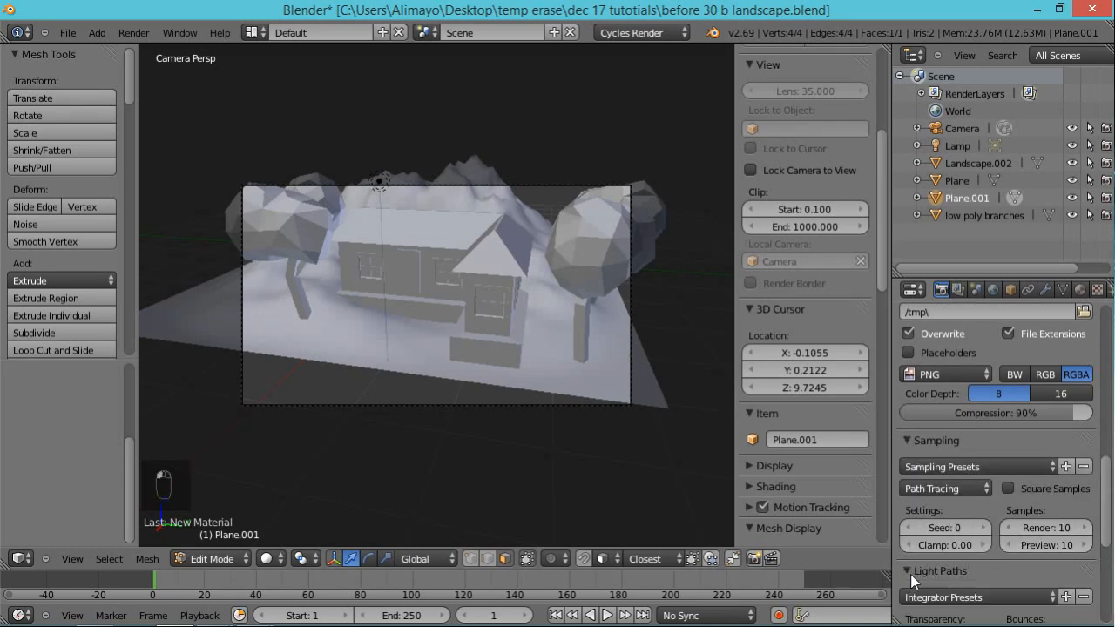
left_click_drag(1106, 498, 1106, 536)
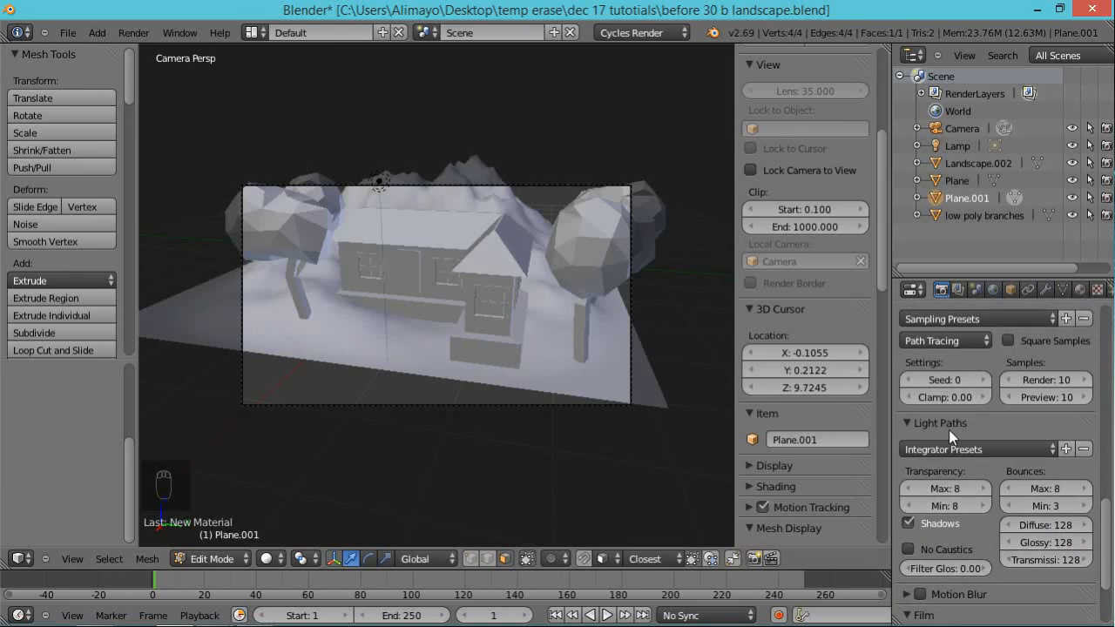
mouse_move(1008, 490)
left_mouse_down()
mouse_move(1023, 482)
mouse_move(1010, 497)
left_mouse_up()
left_click(1009, 493)
left_click(1008, 493)
left_click(1009, 493)
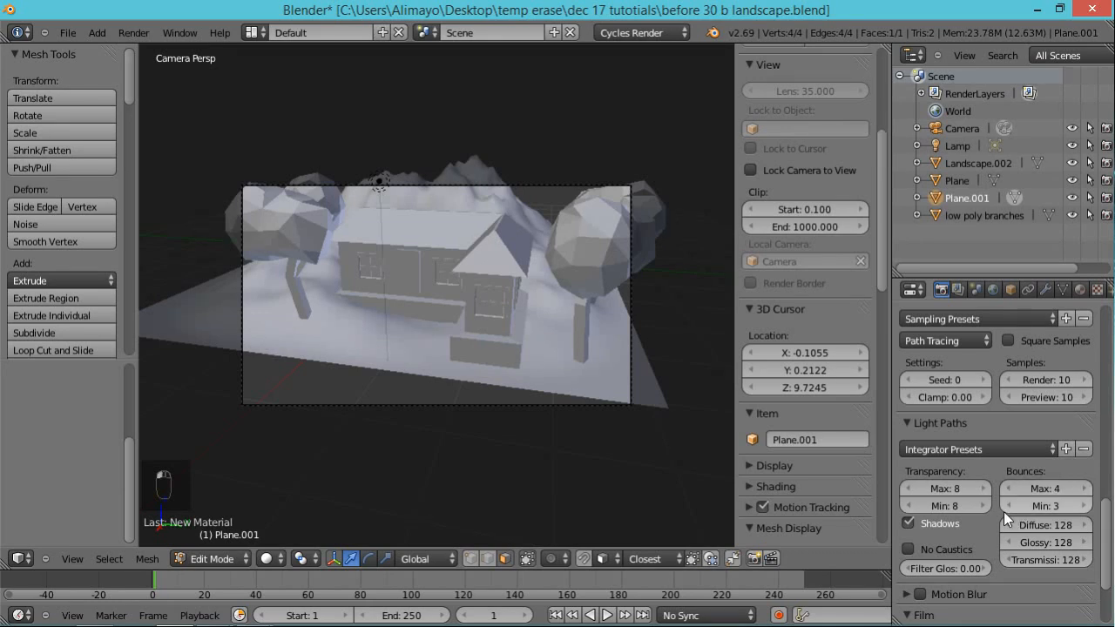
left_click(1006, 503)
left_click(1006, 503)
left_click(1006, 503)
- Switch the camera viewport's shading from Solid to Rendered
left_click_drag(1106, 517, 1108, 493)
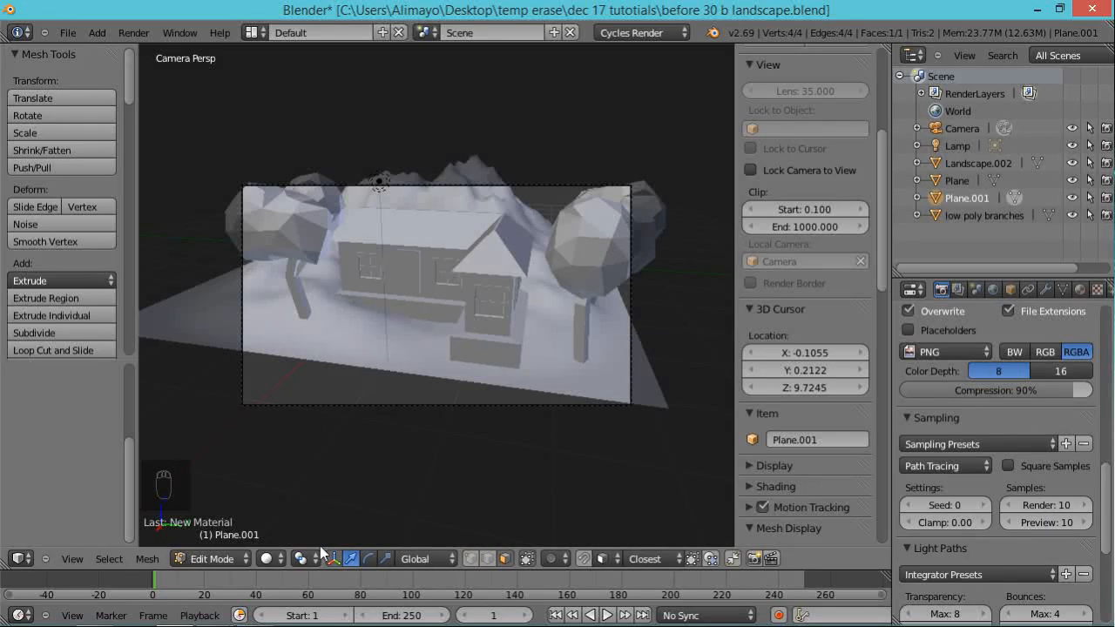
left_click(281, 565)
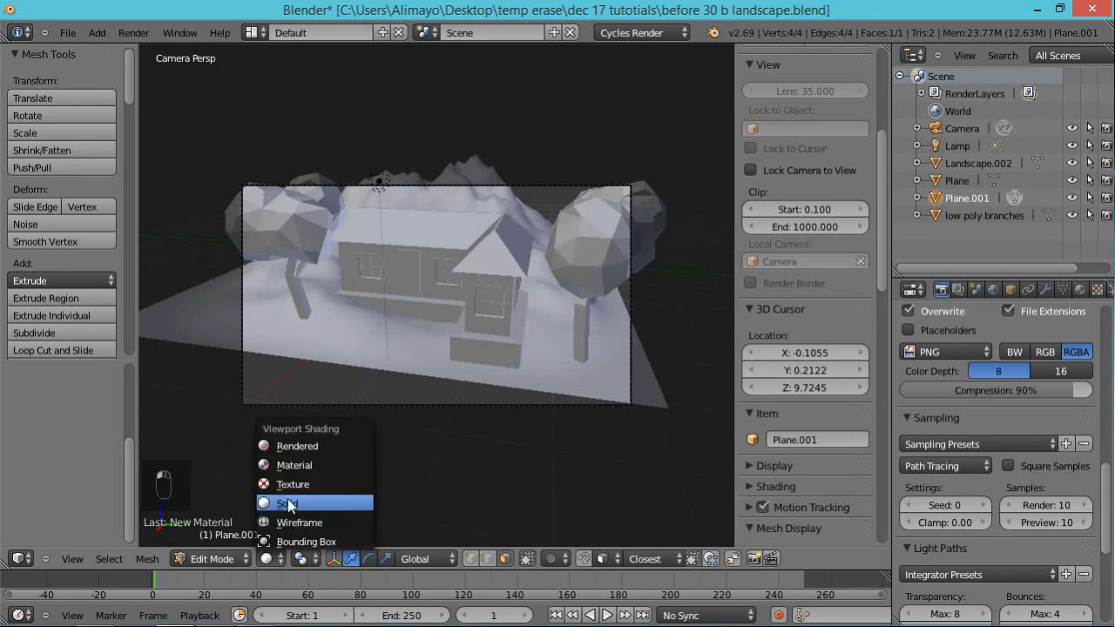
left_click(296, 446)
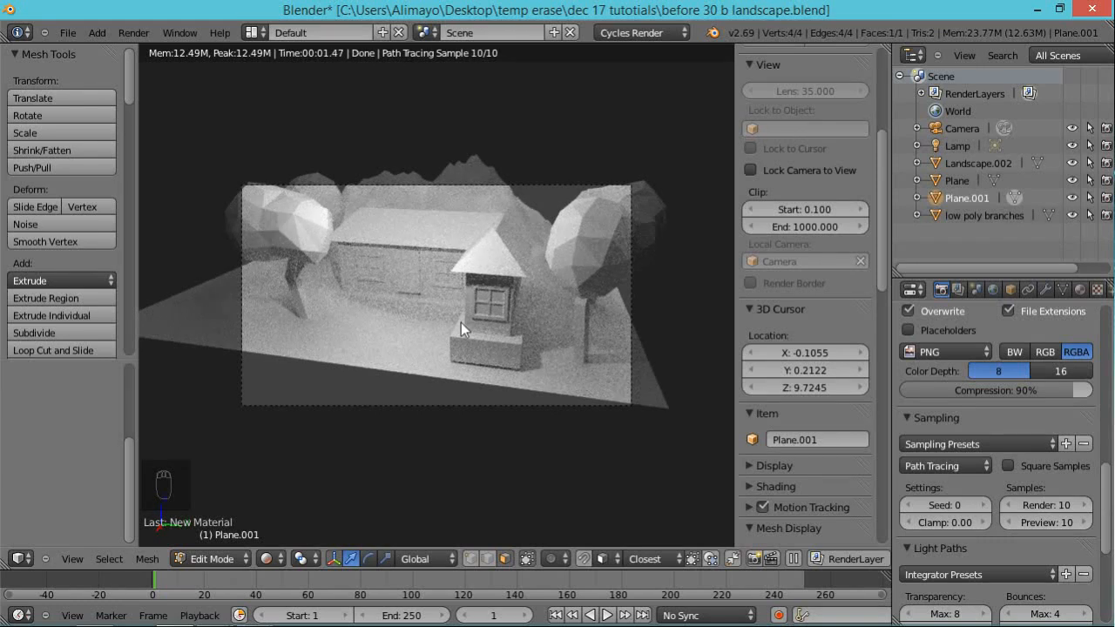
- Set the Cycles preview samples to 100
left_click(1045, 522)
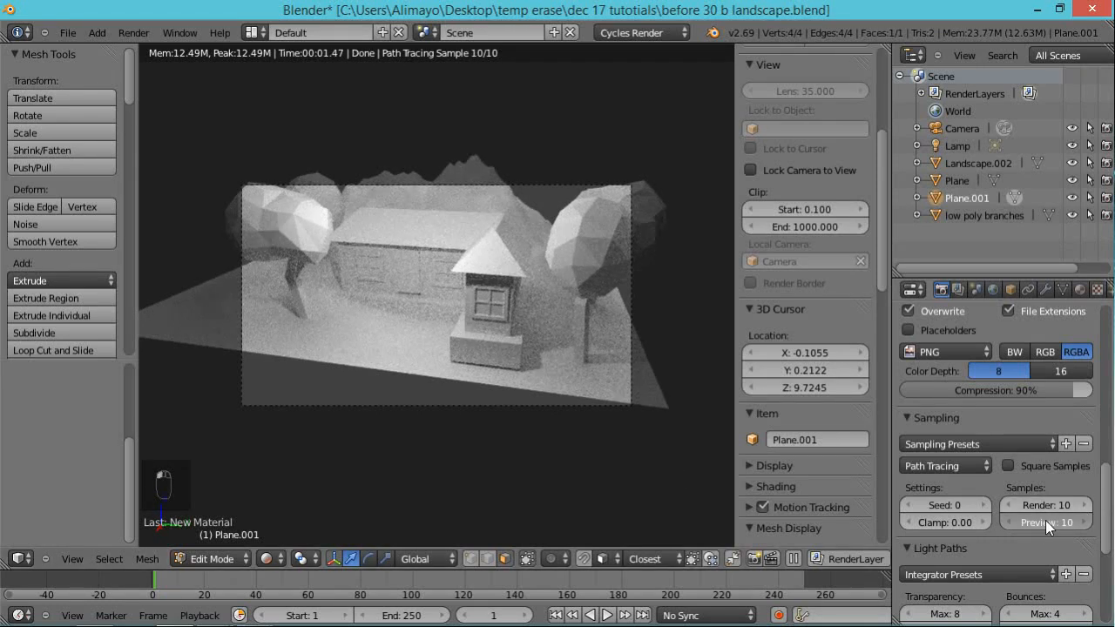
type("00")
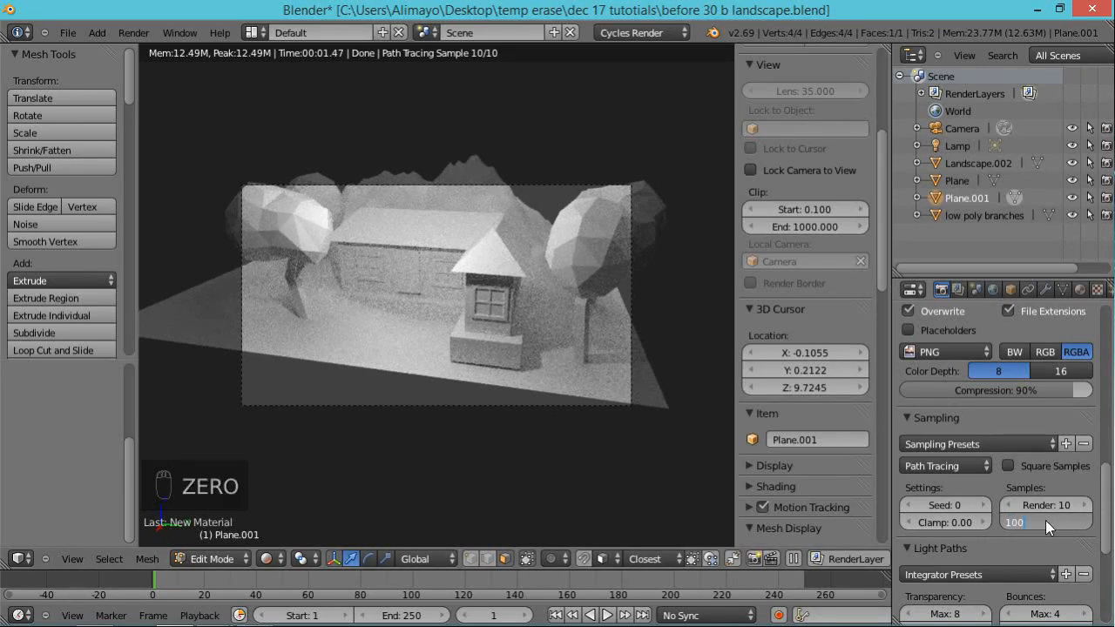
key("Return")
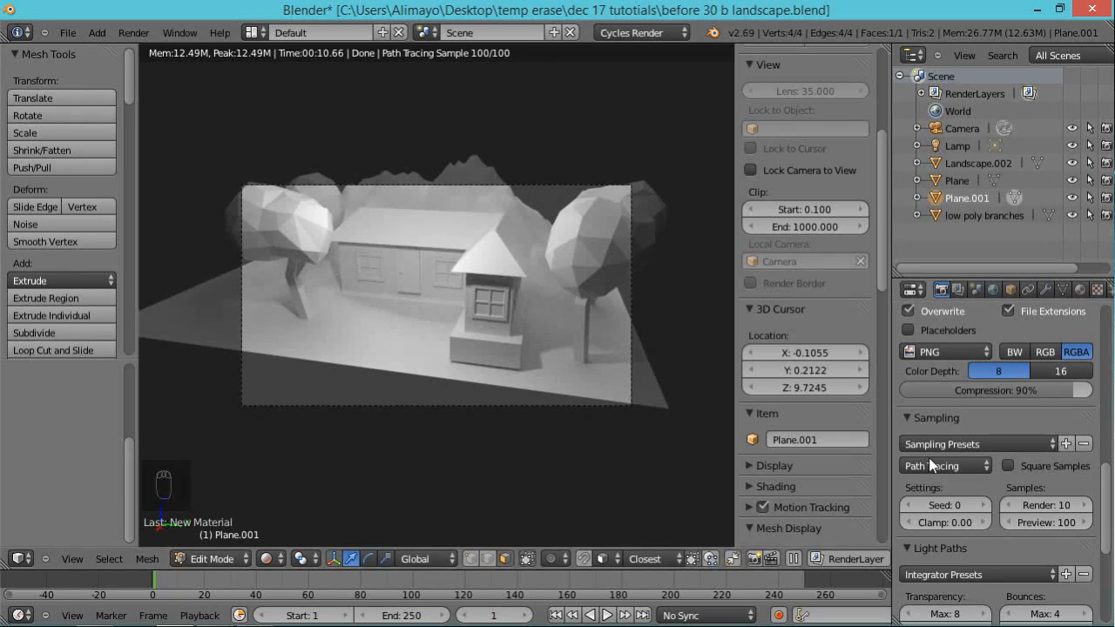
- Raise the Cycles preview samples to 300
left_click(1075, 527)
left_click(1058, 522)
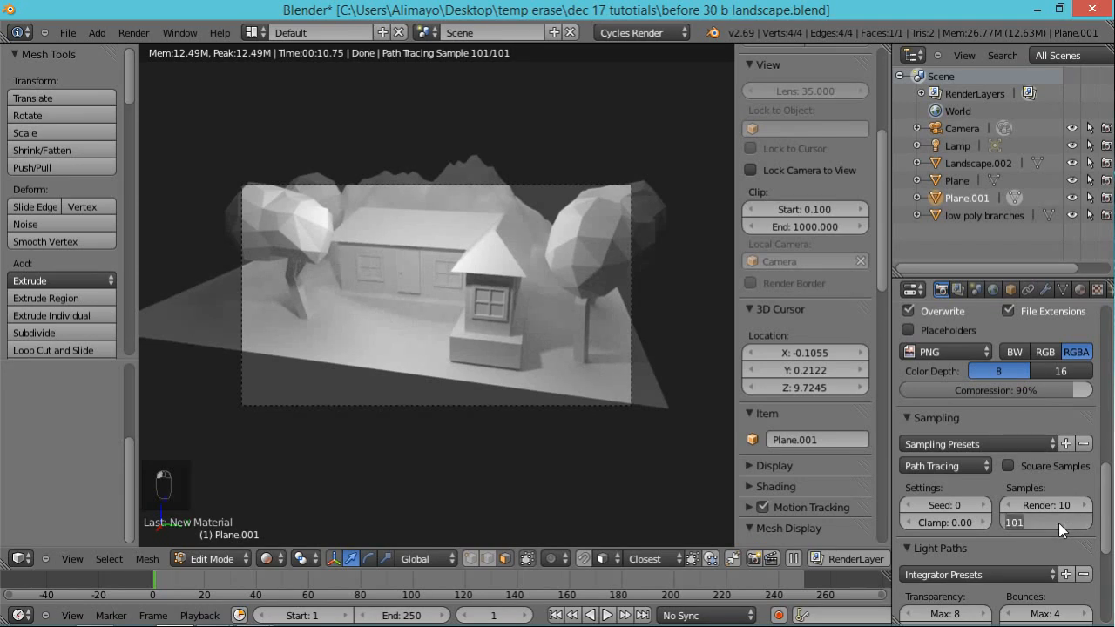
type("300")
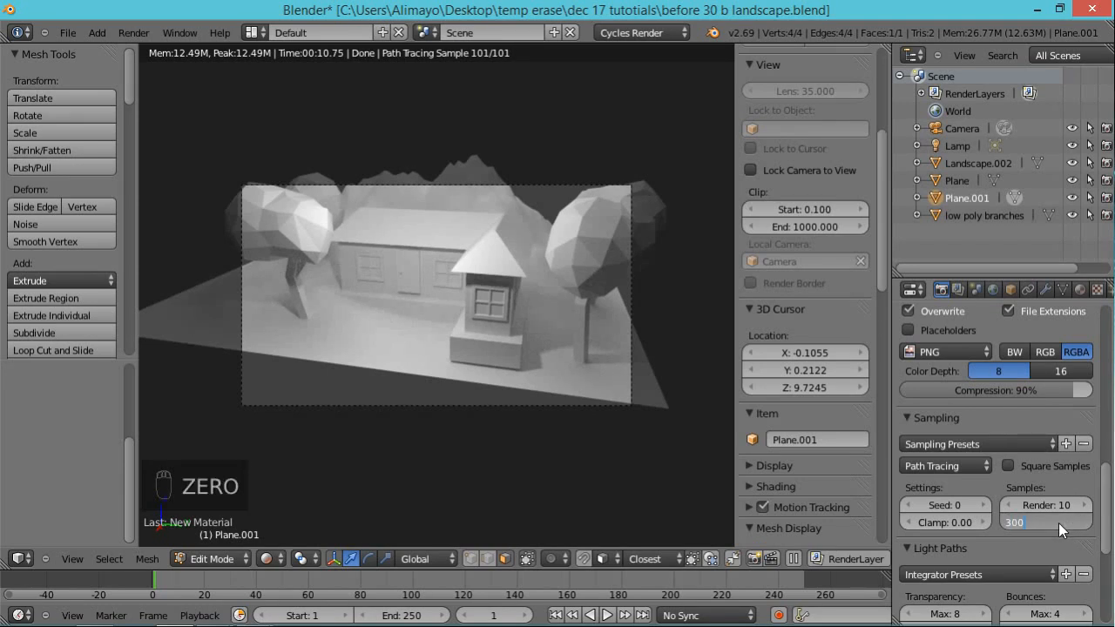
key("Return")
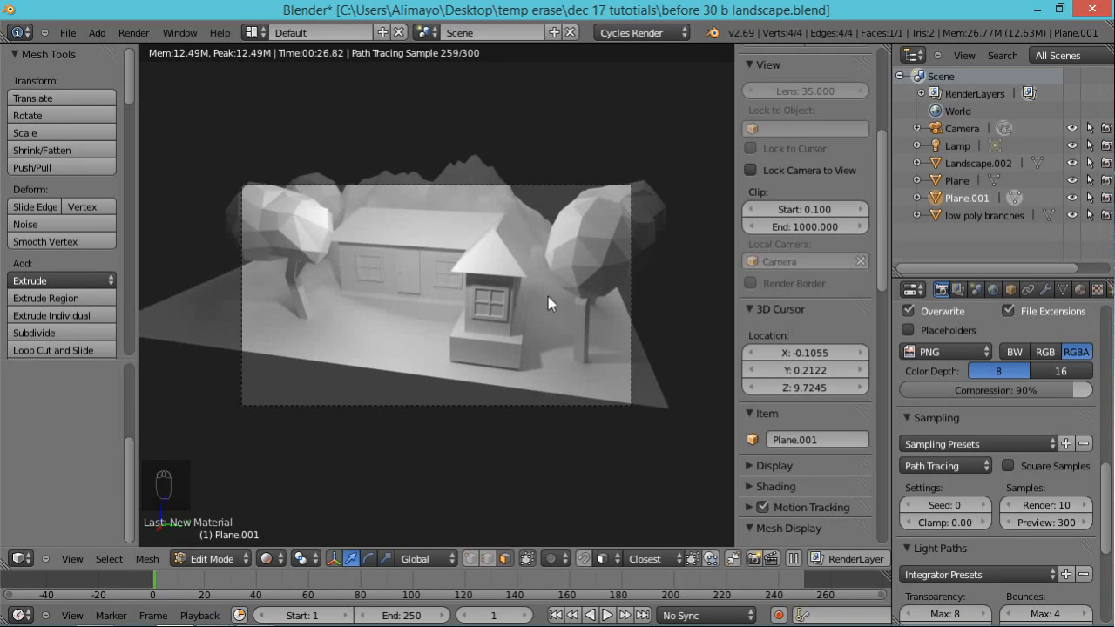
- Try to align the camera to a user view of the whole landscape, and return to a free view of the scene
key("KP_0")
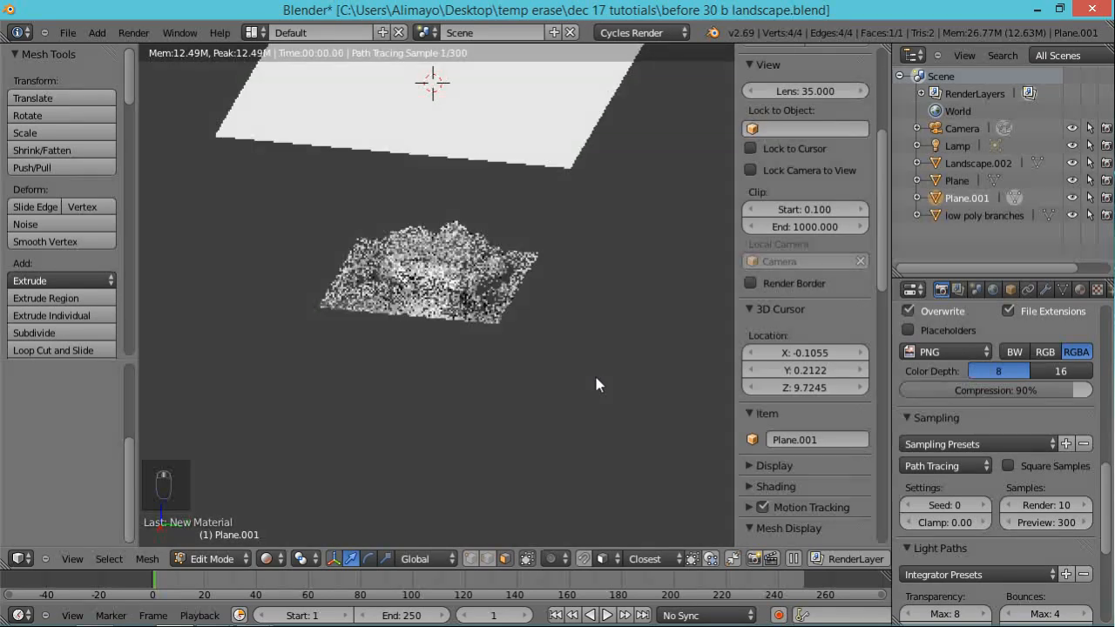
scroll(541, 353, "up", 5)
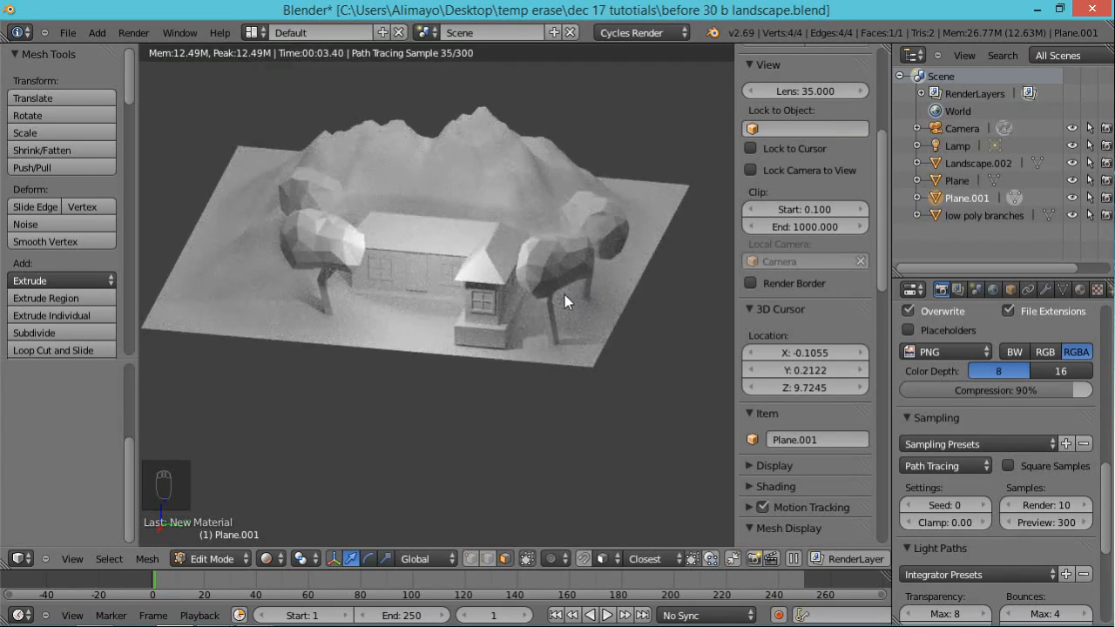
key("ctrl+alt+KP_0")
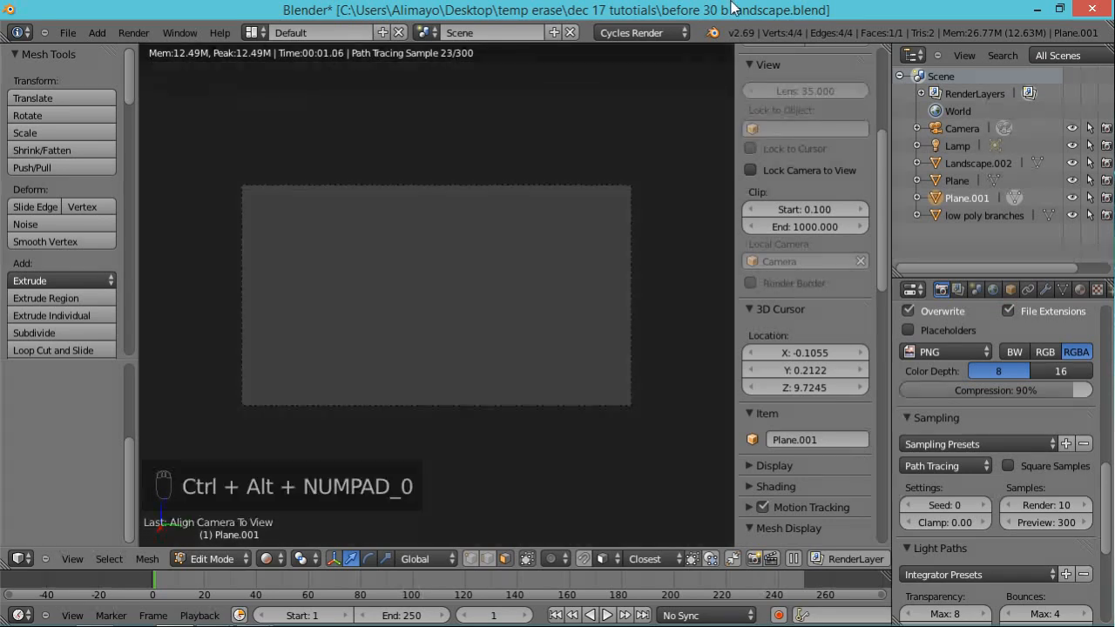
scroll(572, 290, "down", 6)
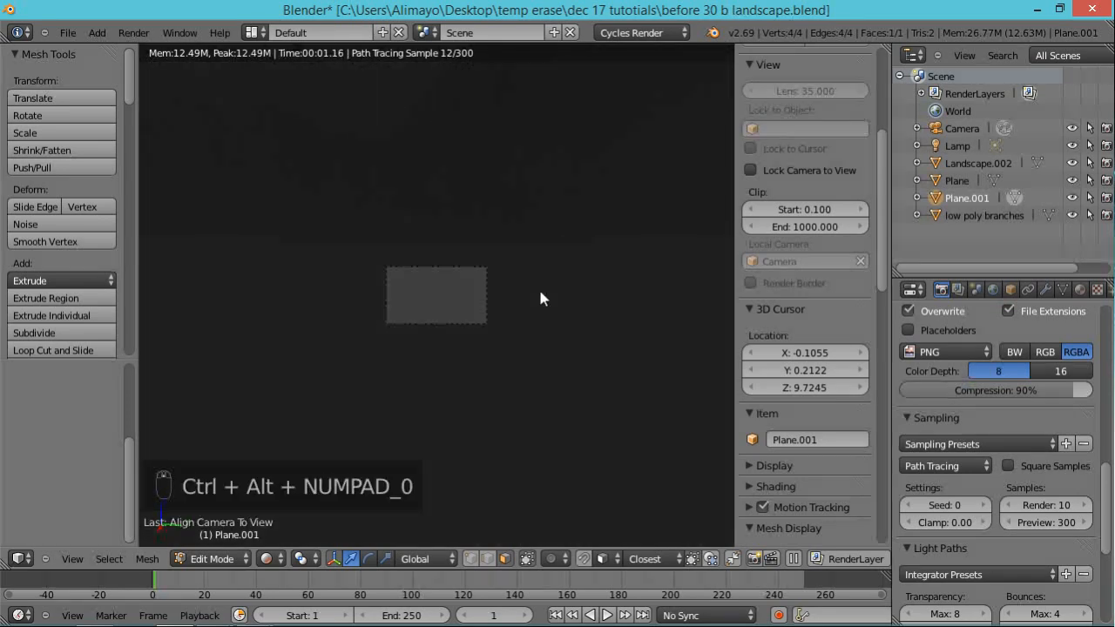
middle_click_drag(538, 286, 525, 315)
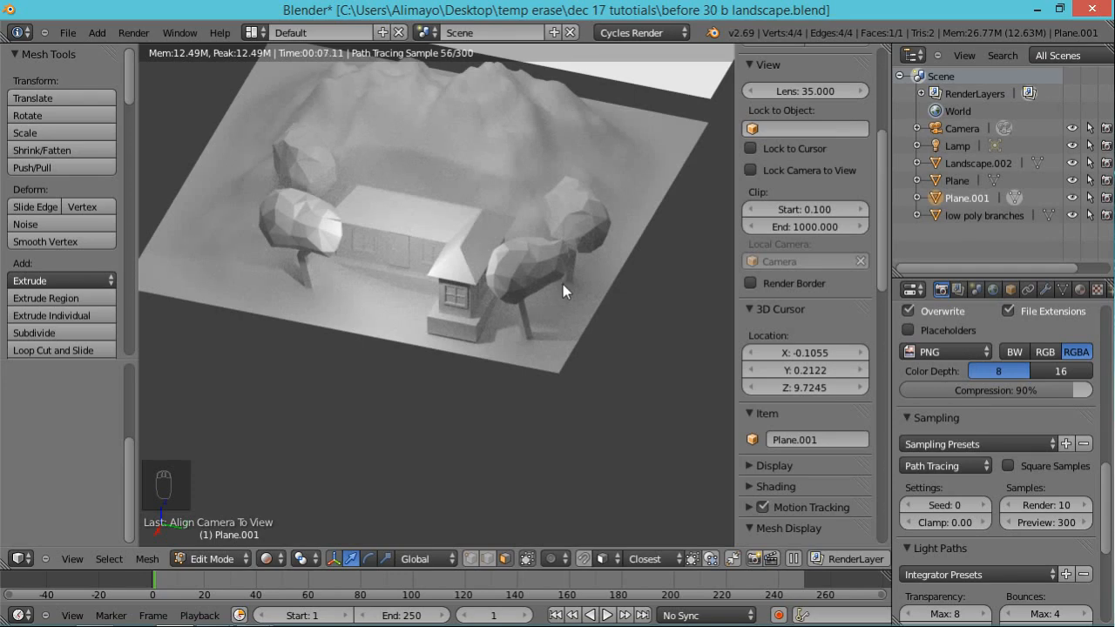
middle_click_drag(569, 332, 579, 311)
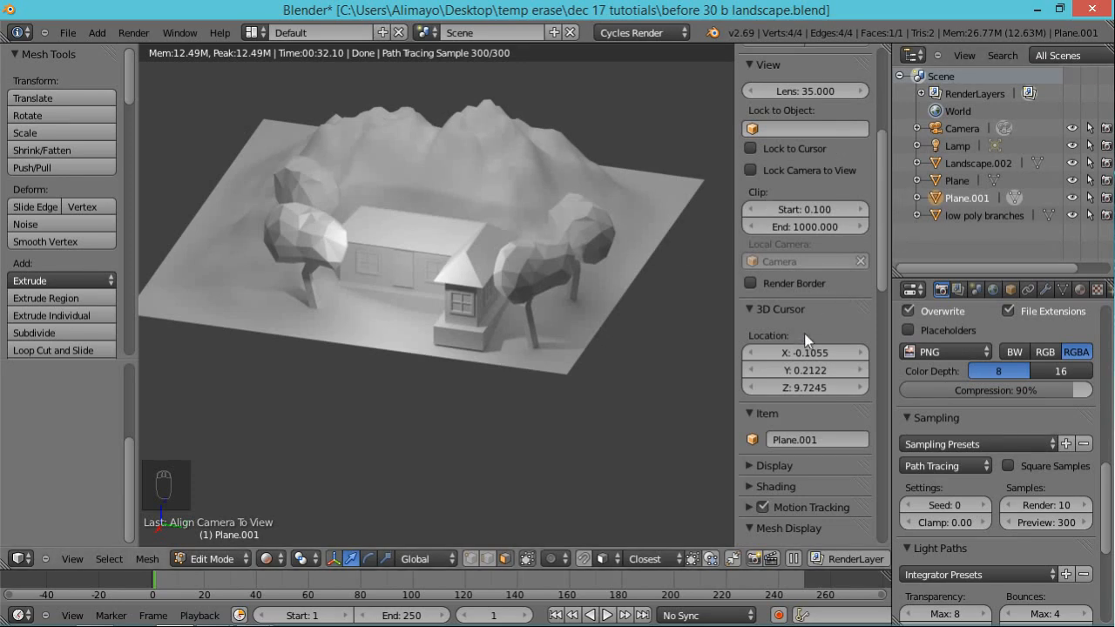
- Split the 3D viewport into two side-by-side views, Rendered and Solid, with the tool shelf and properties sidebar hidden in both
key("n")
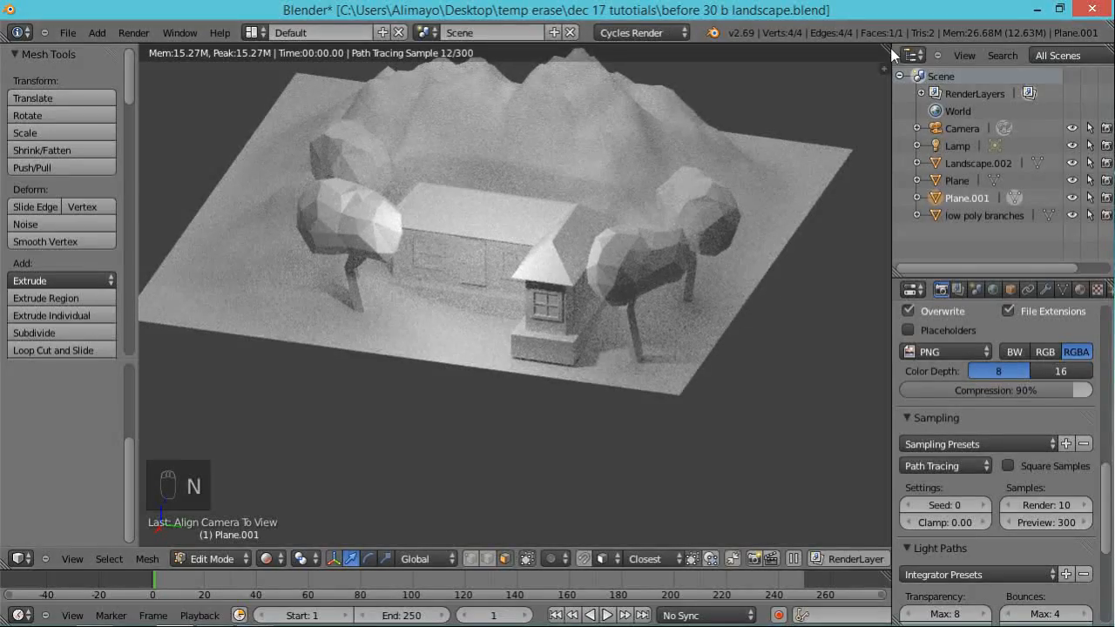
left_click_drag(887, 61, 443, 165)
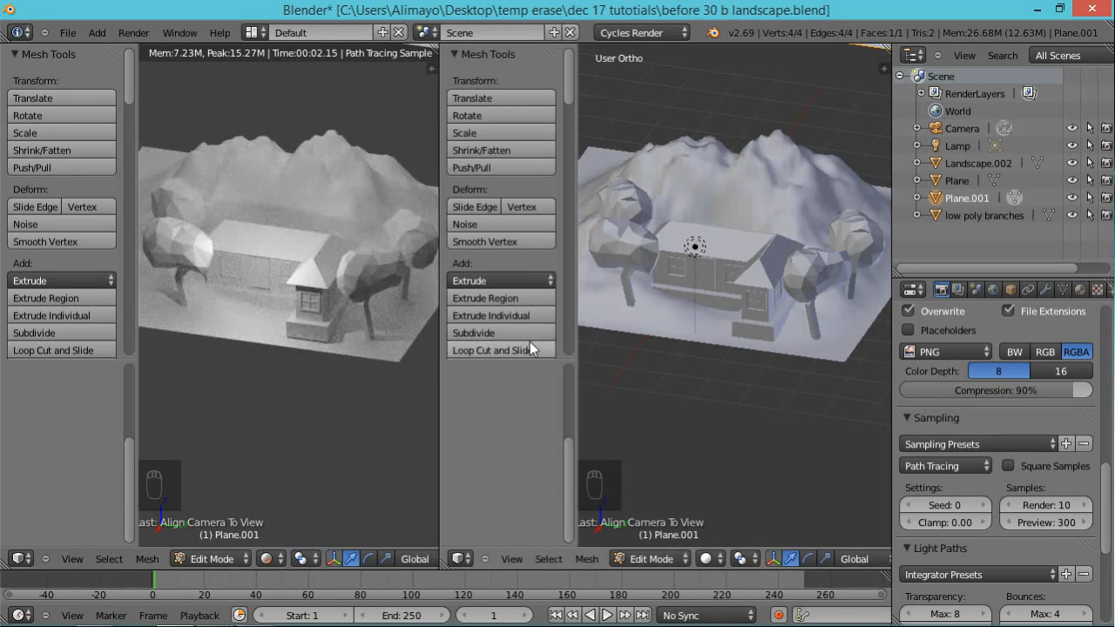
key("n")
key("n")
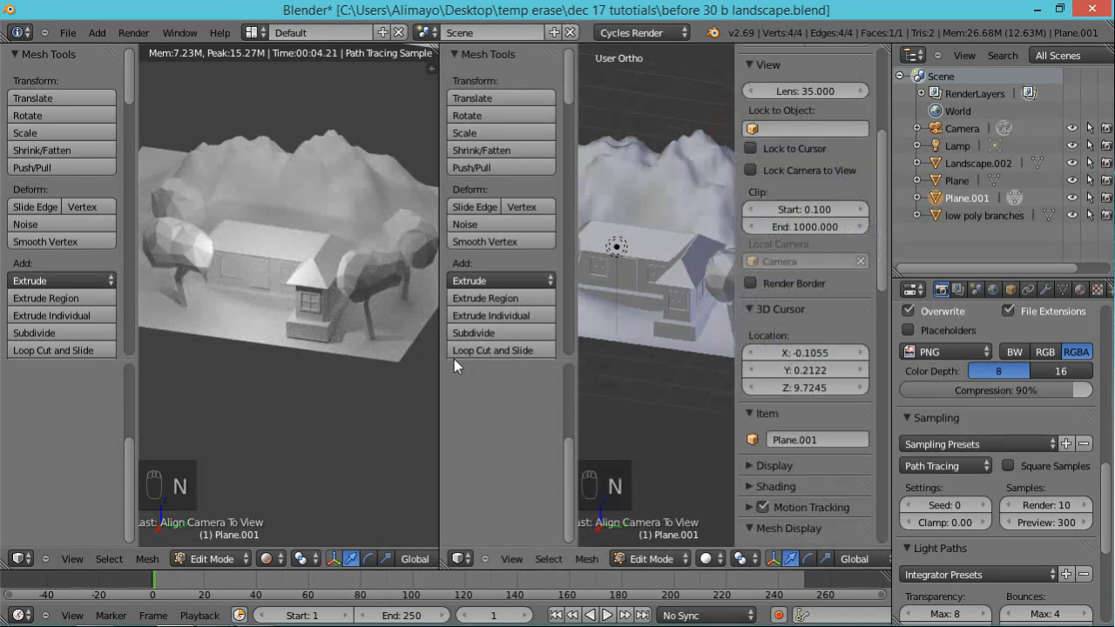
key("t")
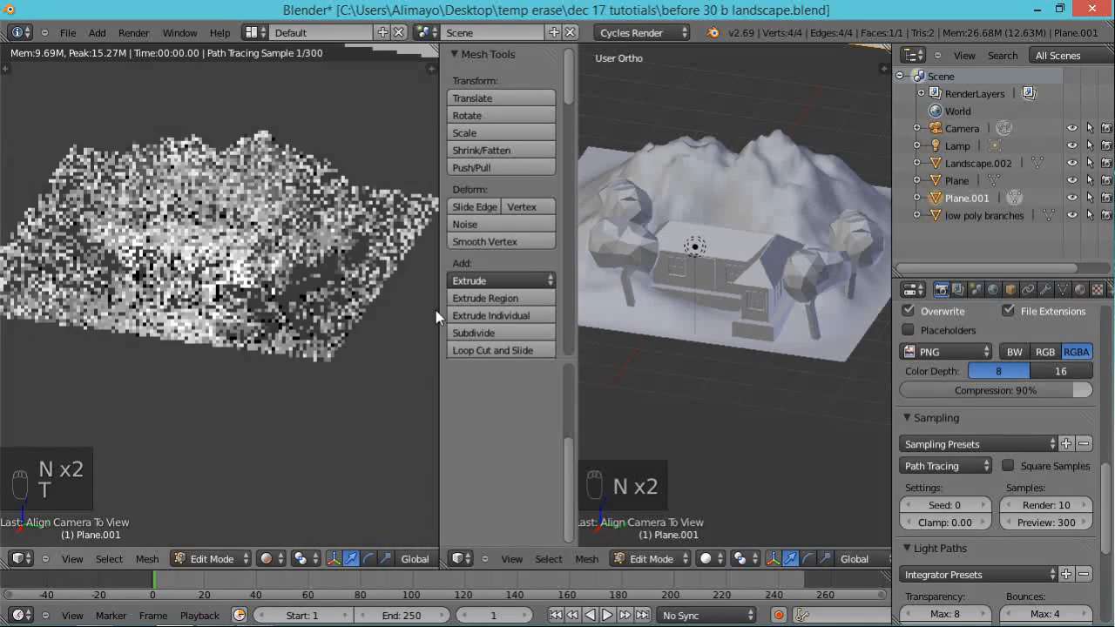
key("t")
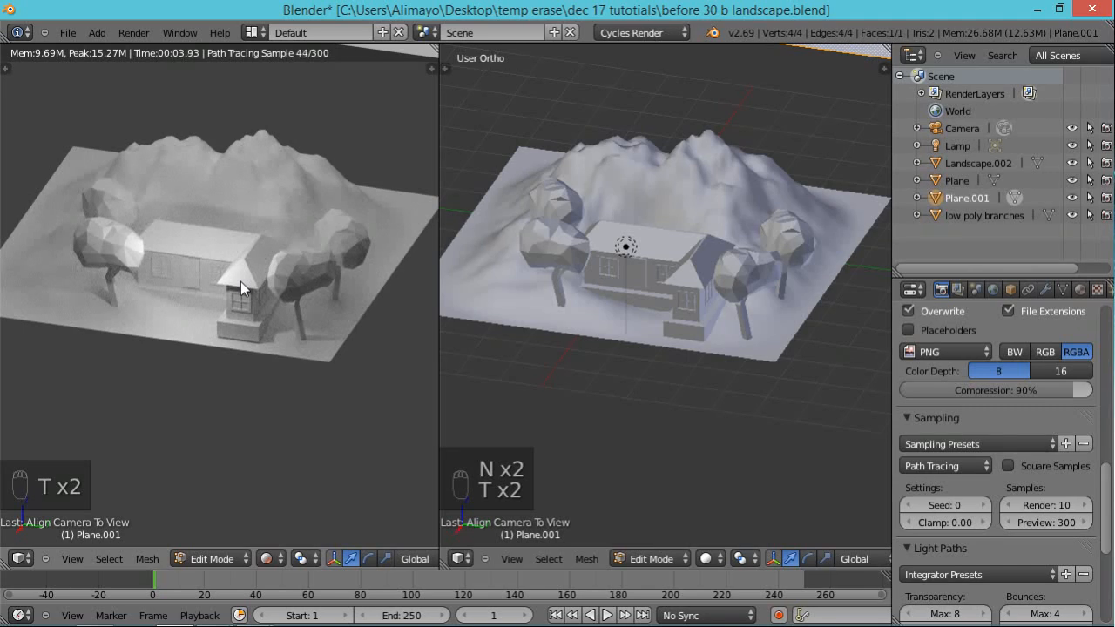
scroll(241, 282, "up", 2)
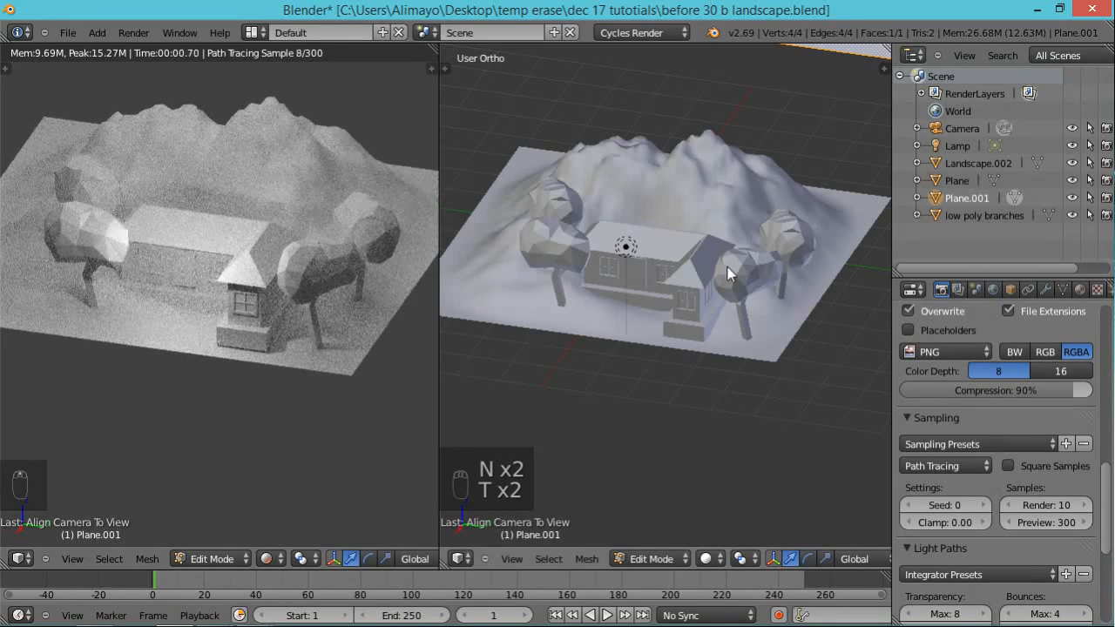
scroll(713, 265, "up", 1)
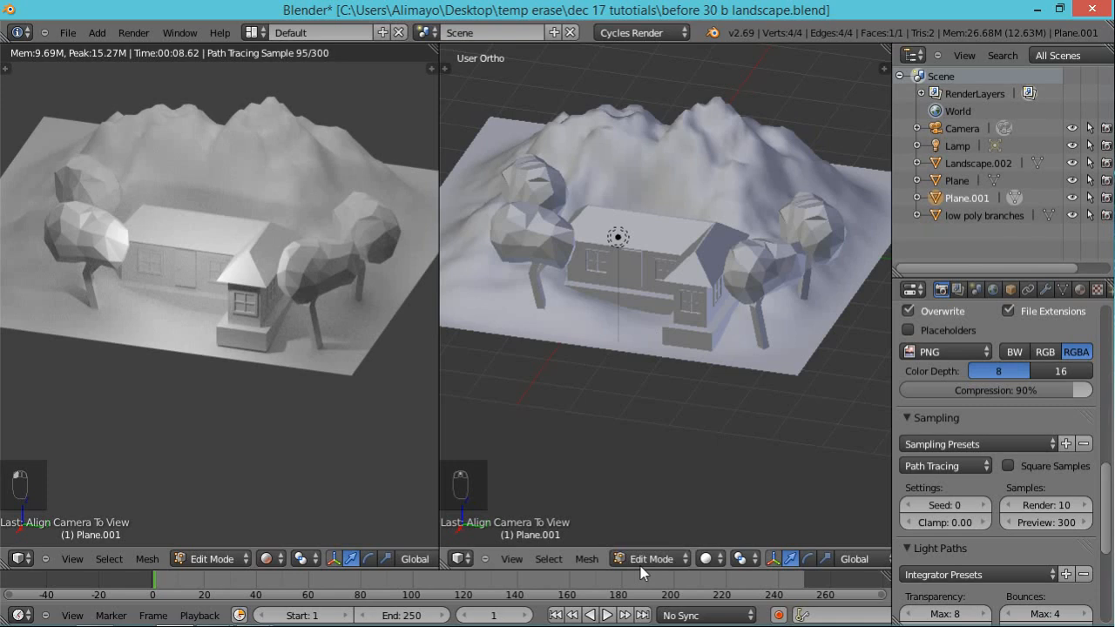
- Keep the second view in Solid shading, leave Edit Mode and delete the lamp above the house
left_click(708, 559)
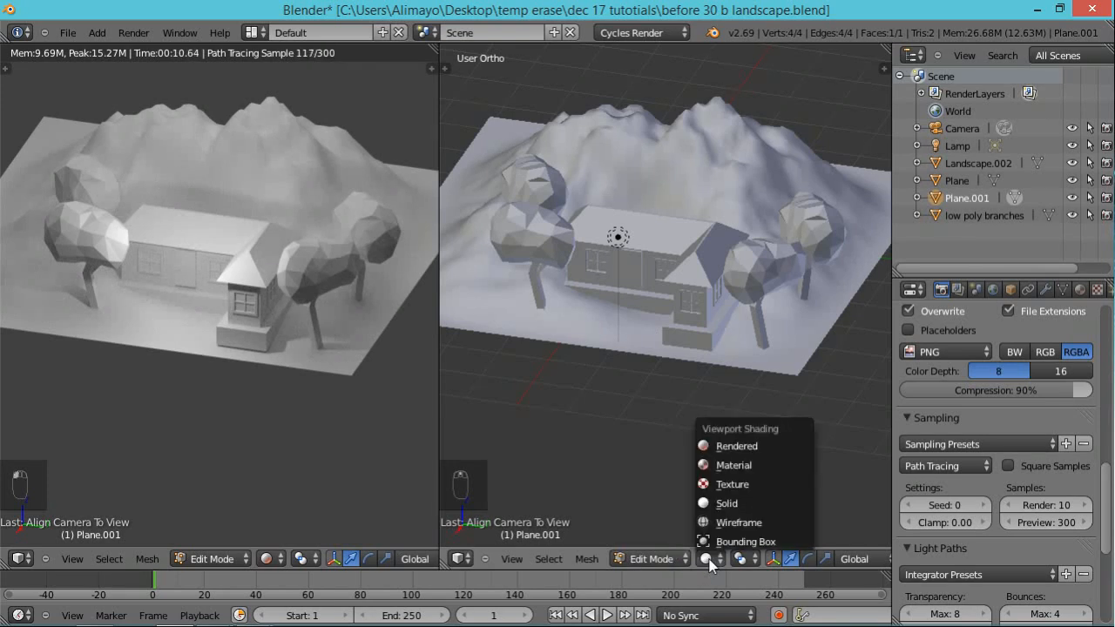
left_click(725, 503)
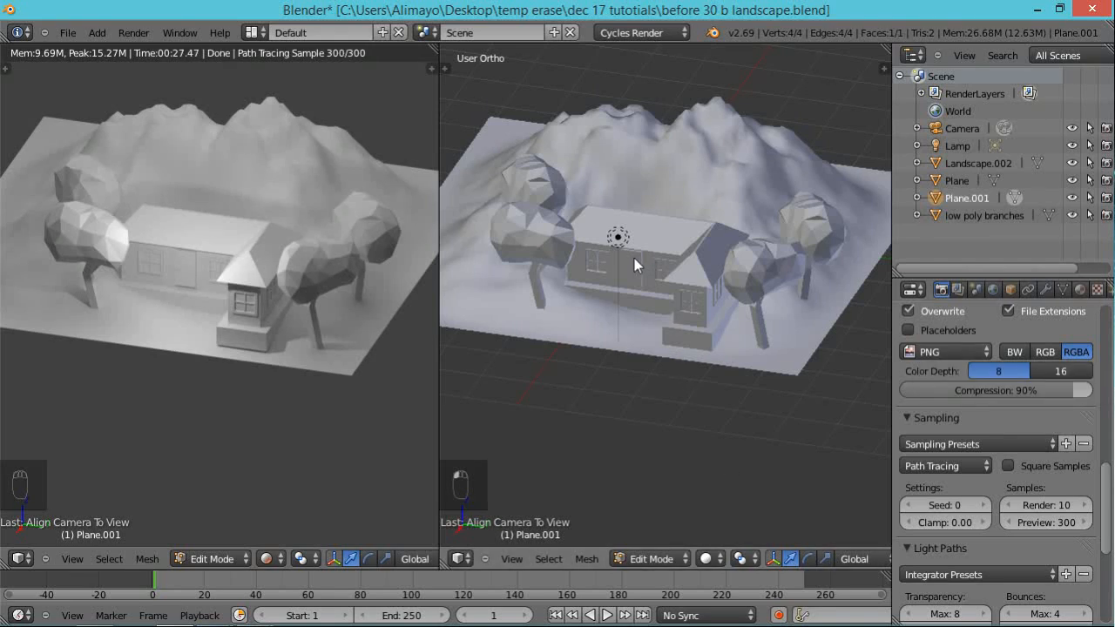
key("Tab")
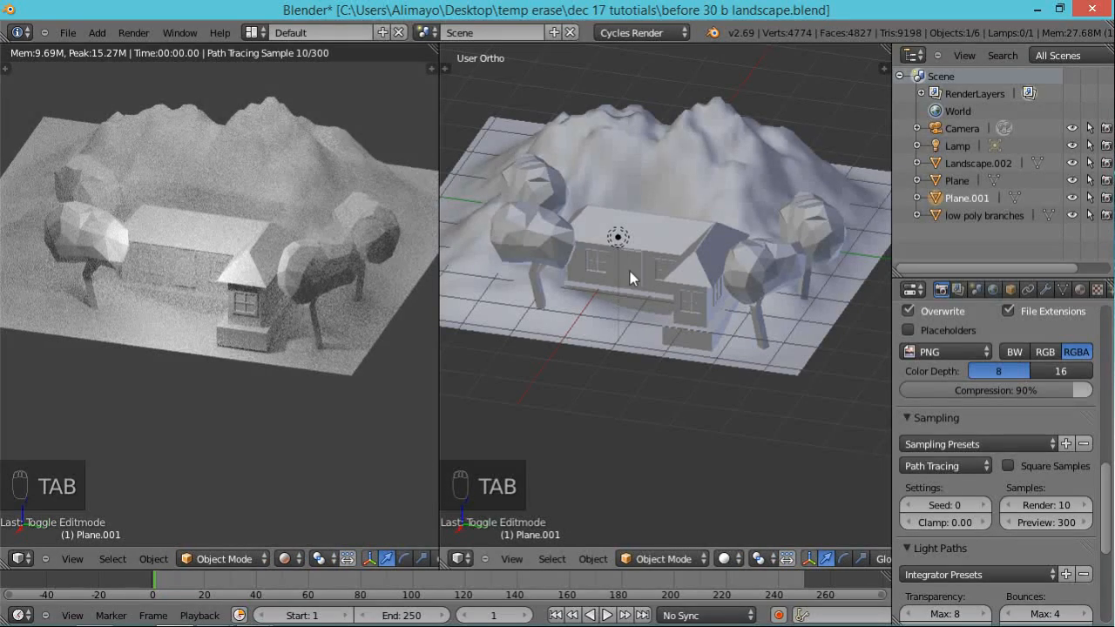
right_click(619, 244)
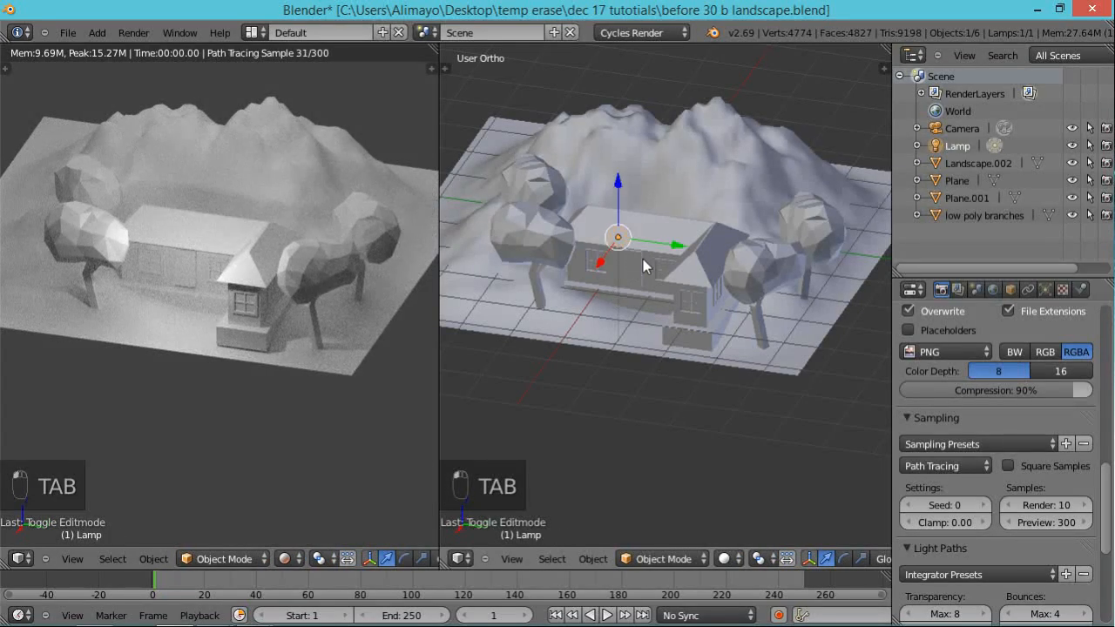
key("x")
left_click(643, 259)
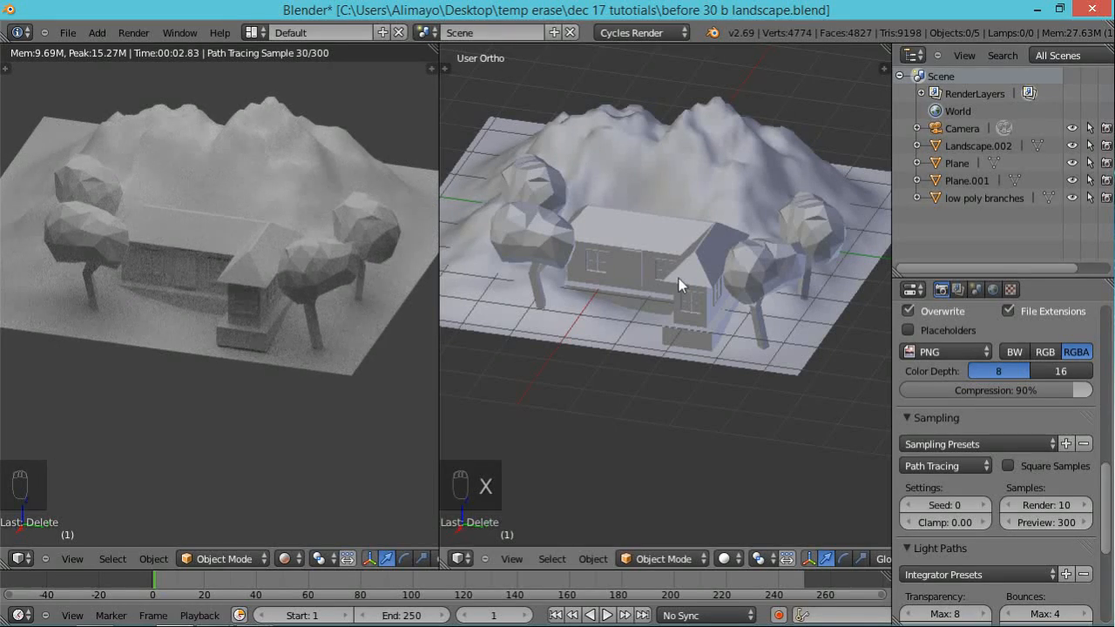
- Move the large overhead light plane along the X axis toward the front of the landscape
scroll(703, 245, "down", 1)
scroll(703, 245, "down", 3)
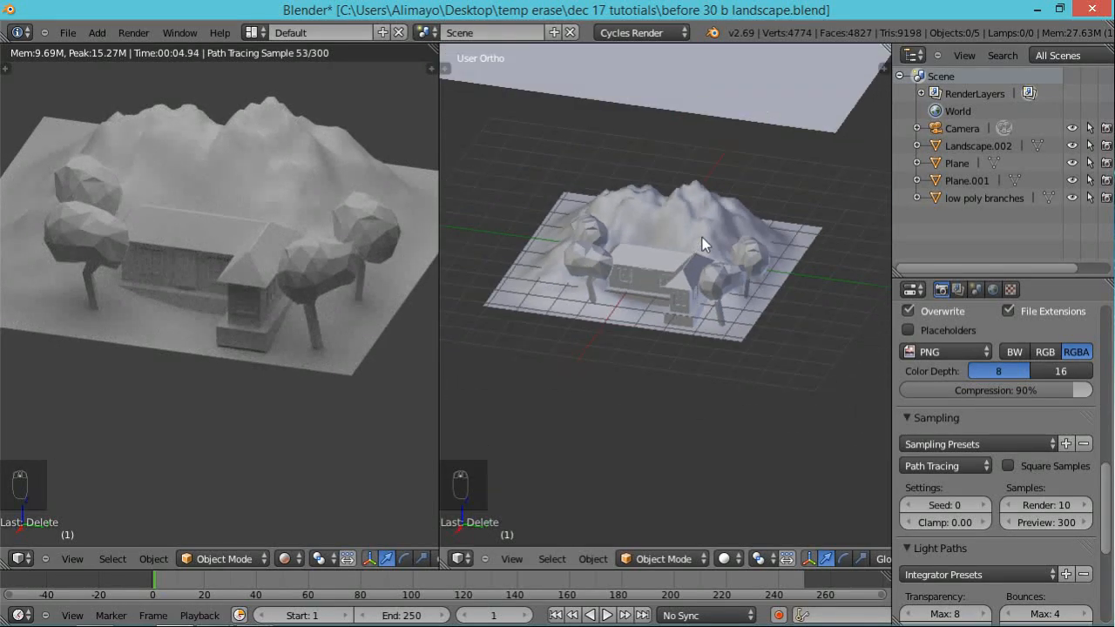
right_click(697, 122)
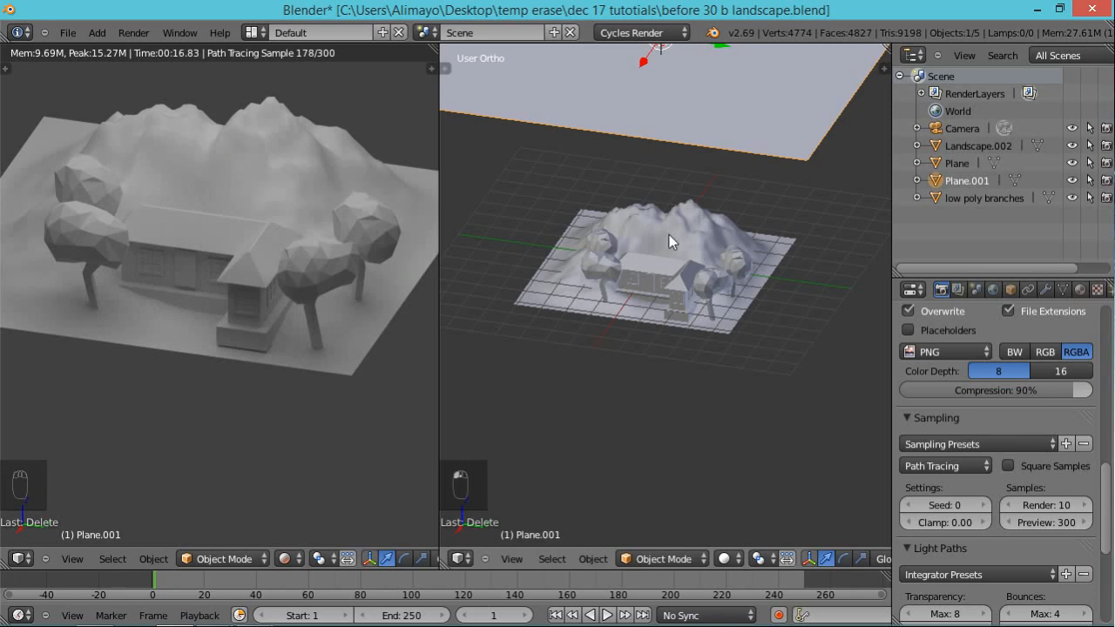
key("g")
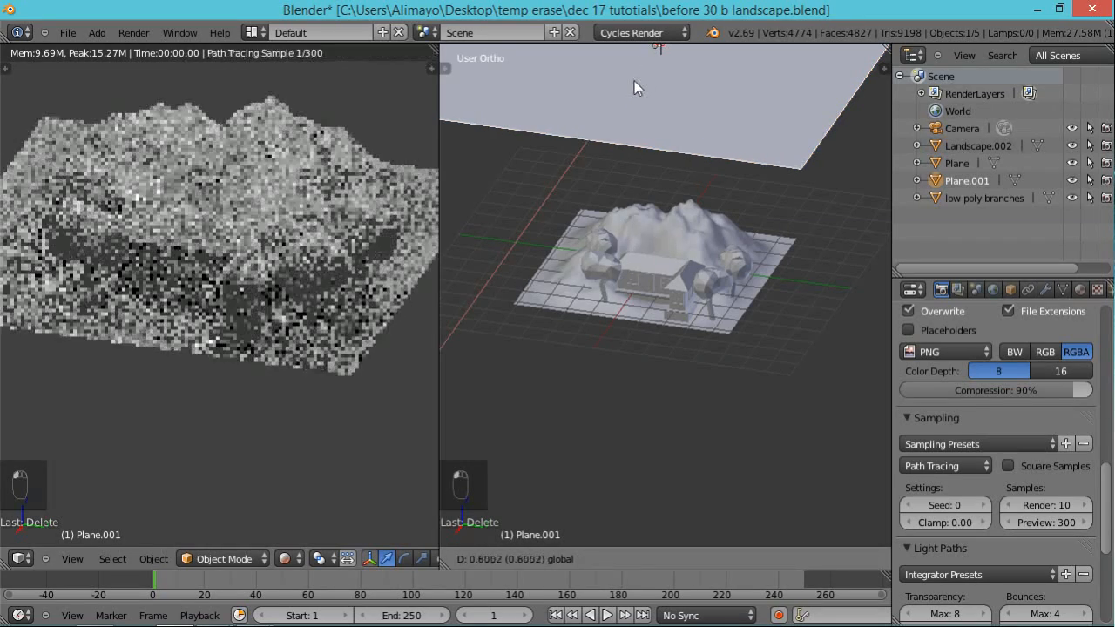
left_click(611, 116)
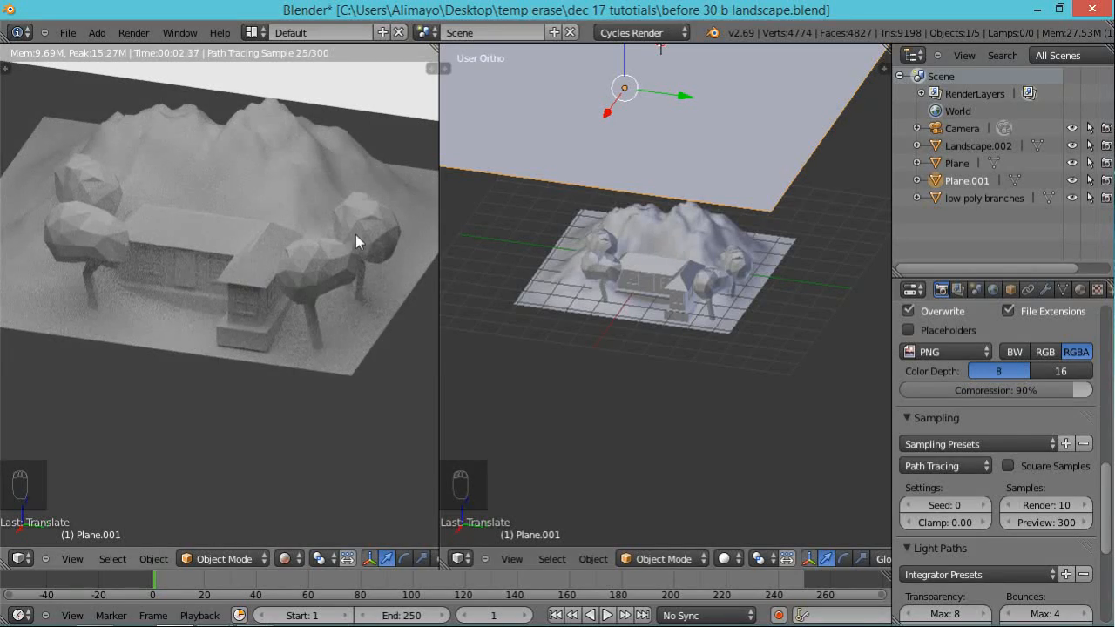
- Place the 3D cursor in front of the house, outside the landscape, and add a new mesh plane there
middle_click_drag(663, 323, 596, 297)
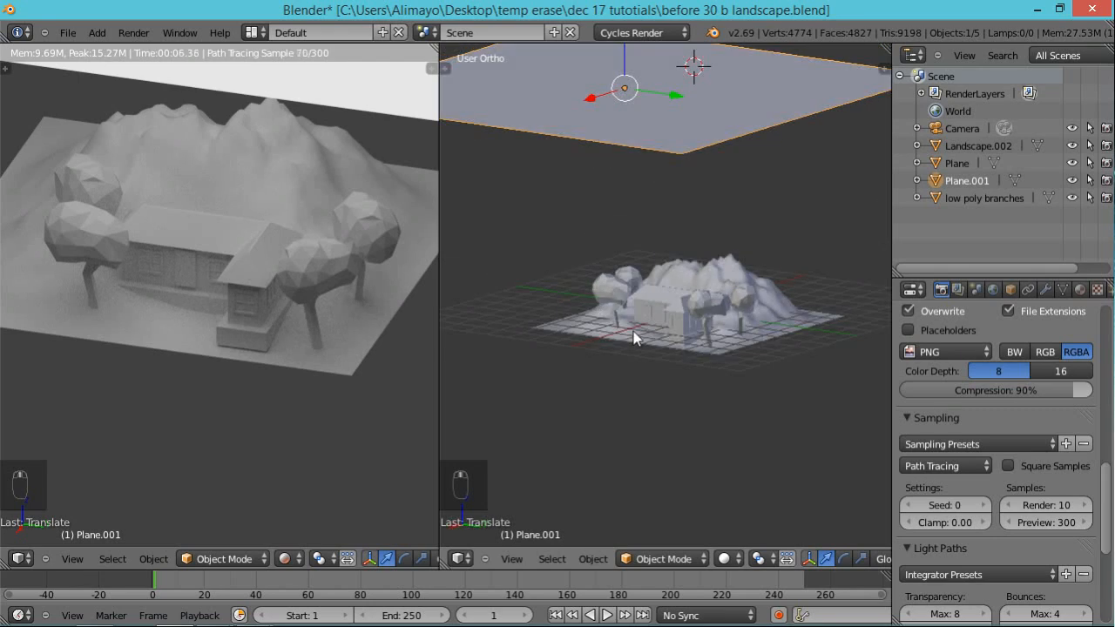
scroll(635, 333, "down", 1)
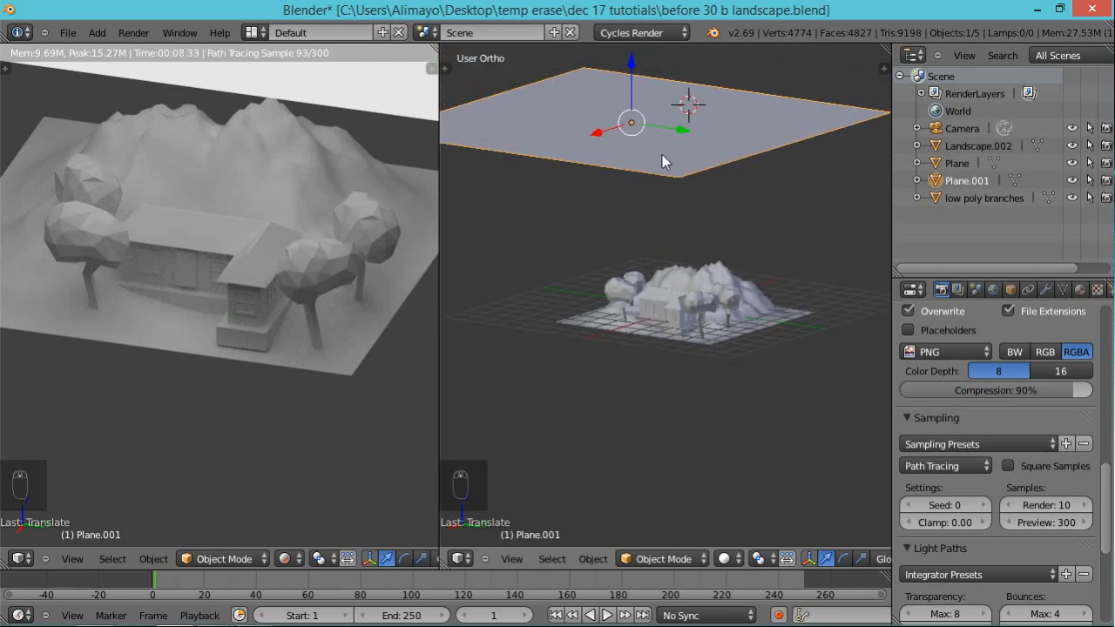
left_click(536, 352)
middle_click_drag(596, 376, 563, 343)
left_click(481, 341)
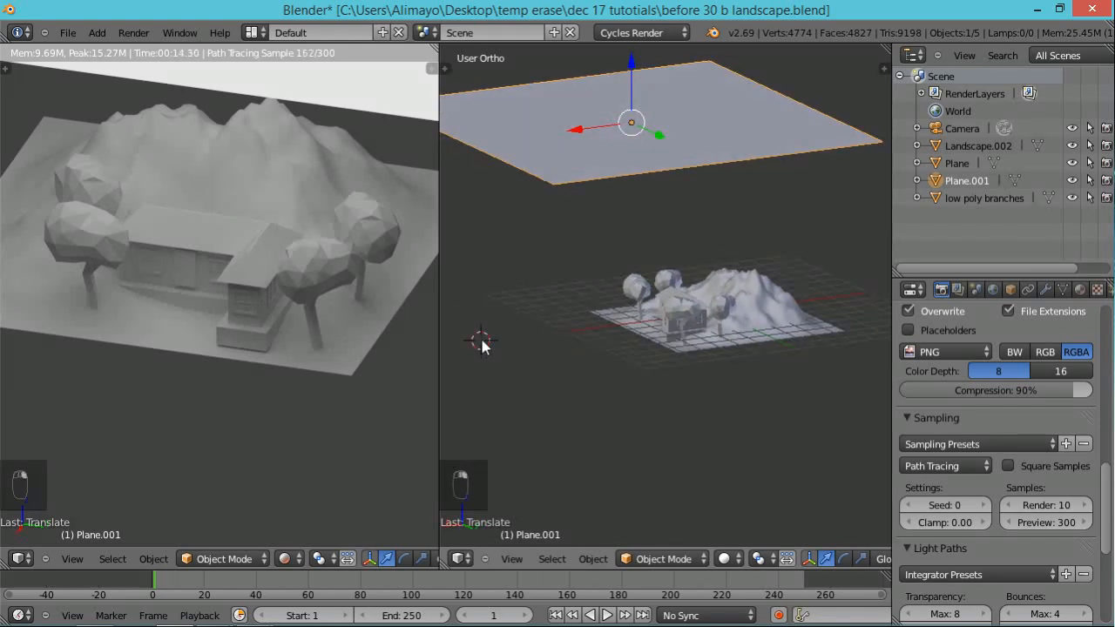
key("shift+a")
mouse_move(484, 344)
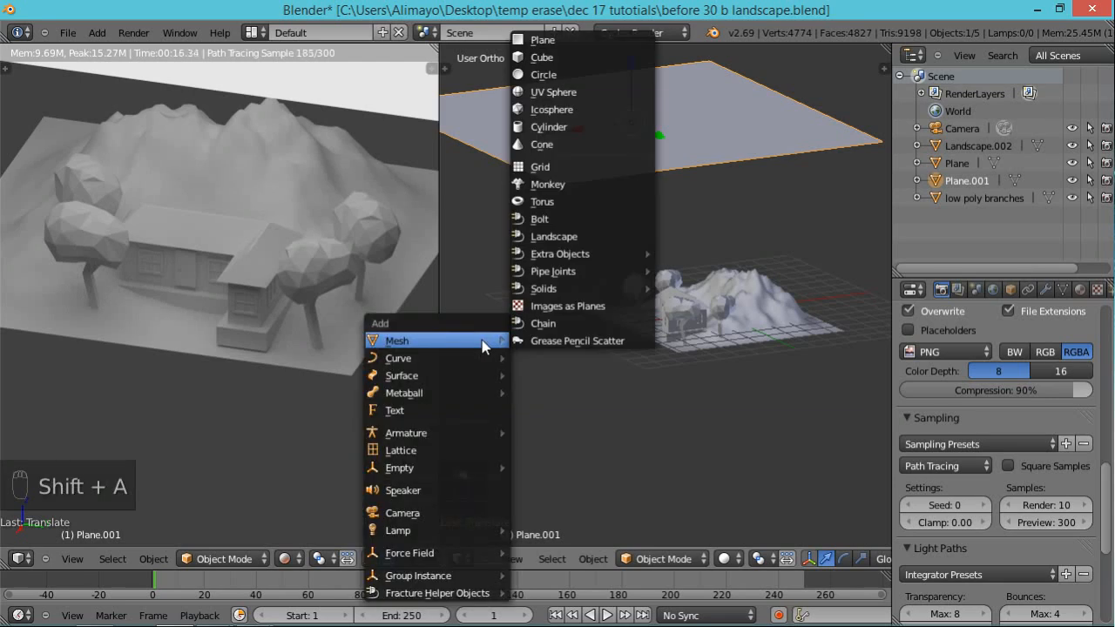
left_click(549, 40)
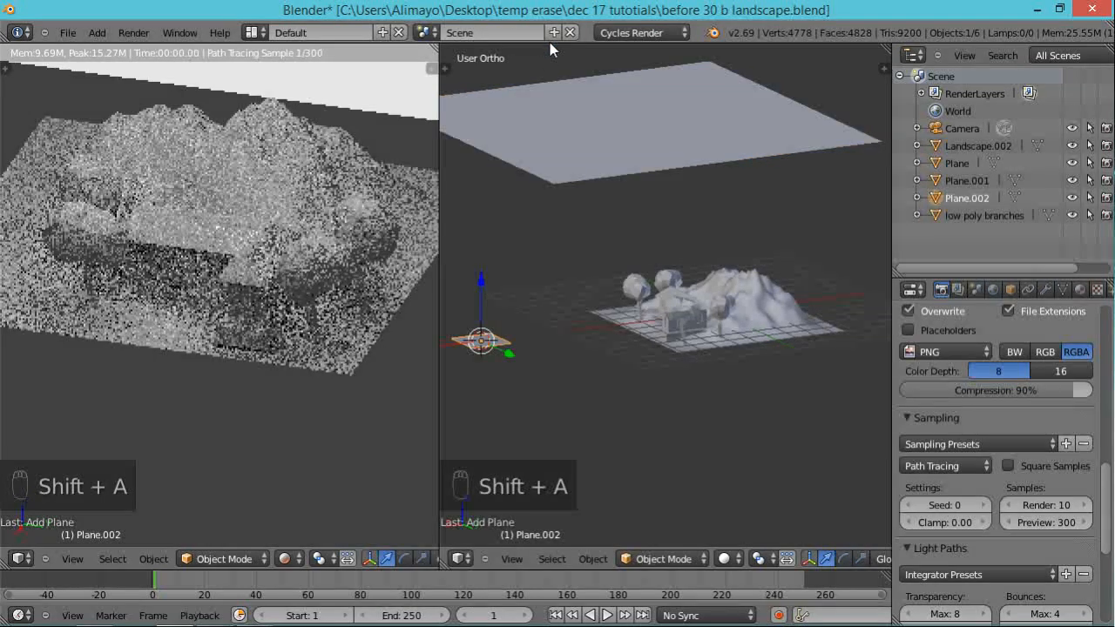
- Rotate the new plane about 93° around the global Y axis so it stands upright facing the house
key("r")
key("x")
key("y")
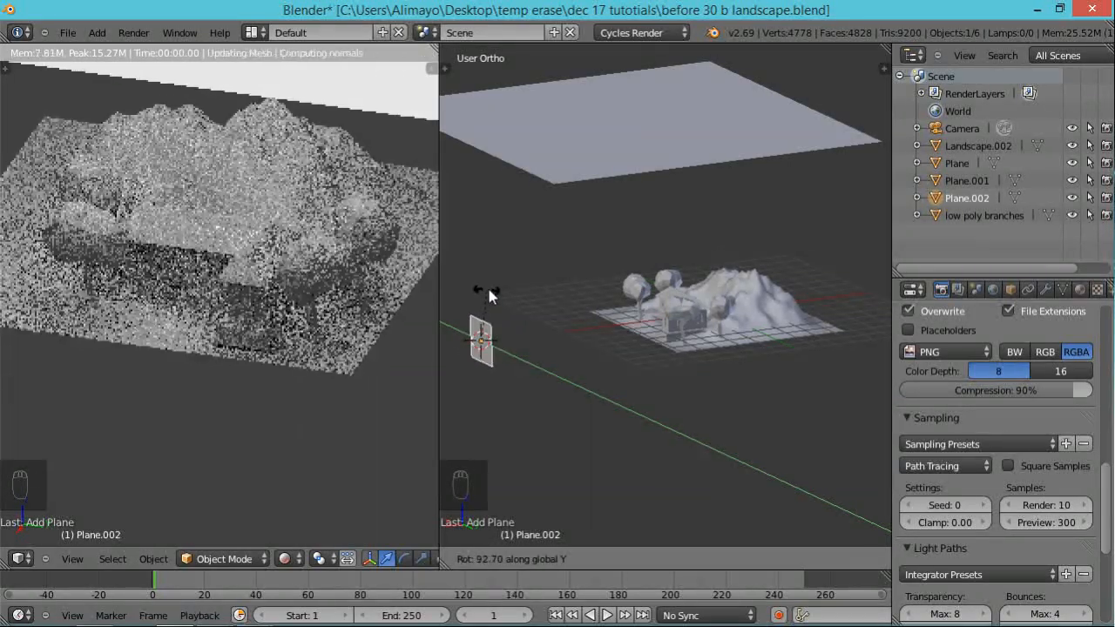
left_click(489, 292)
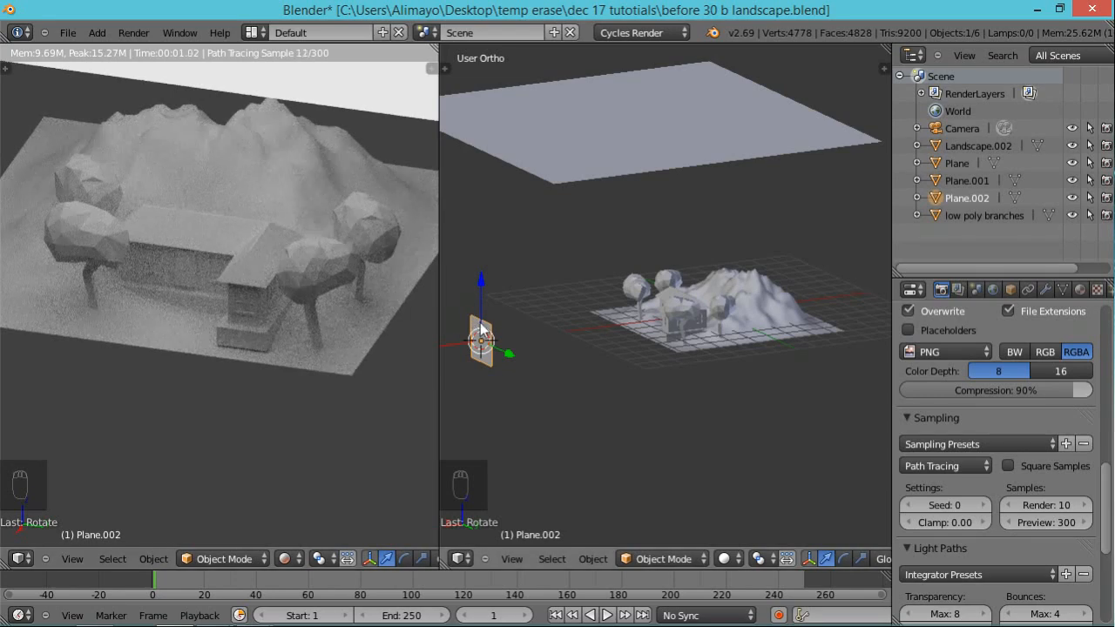
- Scale the upright plane along the global Y axis by about 4.7 to make a wide panel
key("s")
key("x")
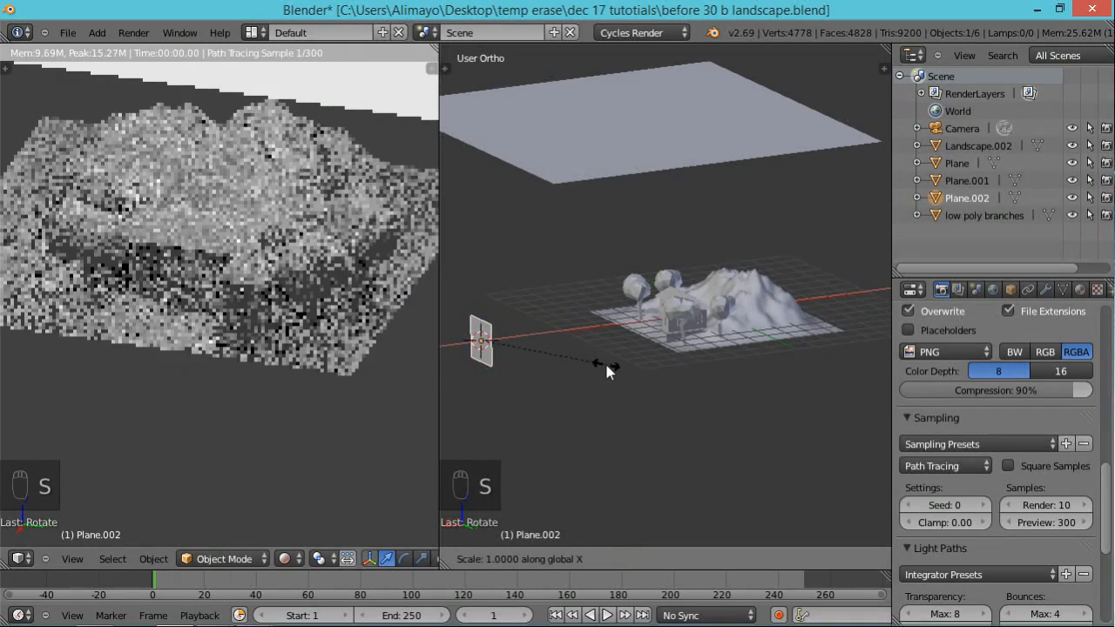
key("y")
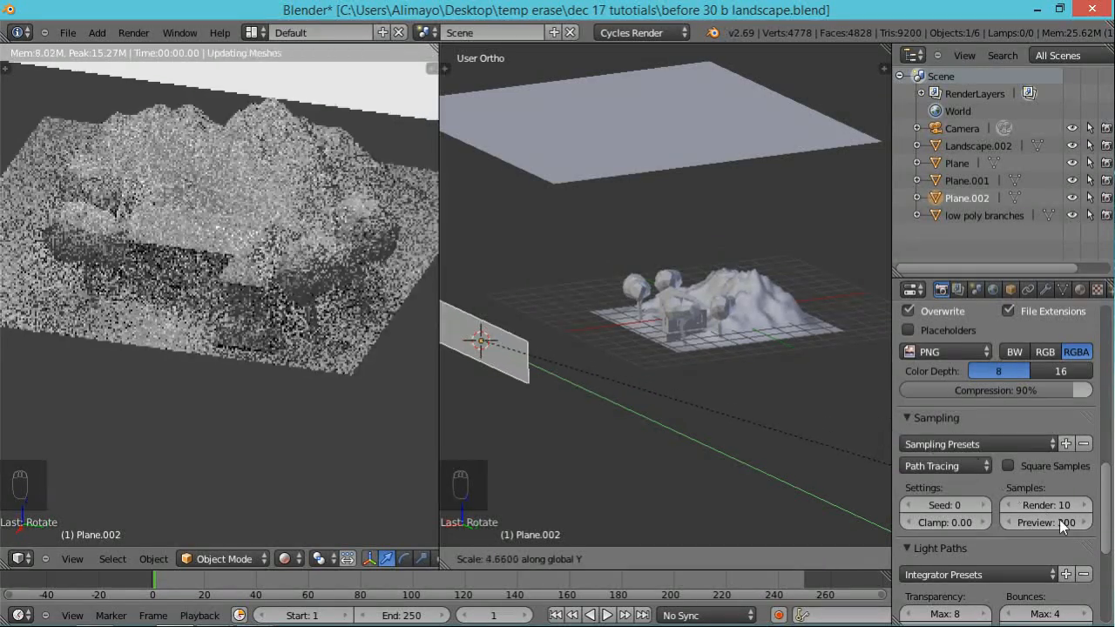
left_click(1084, 540)
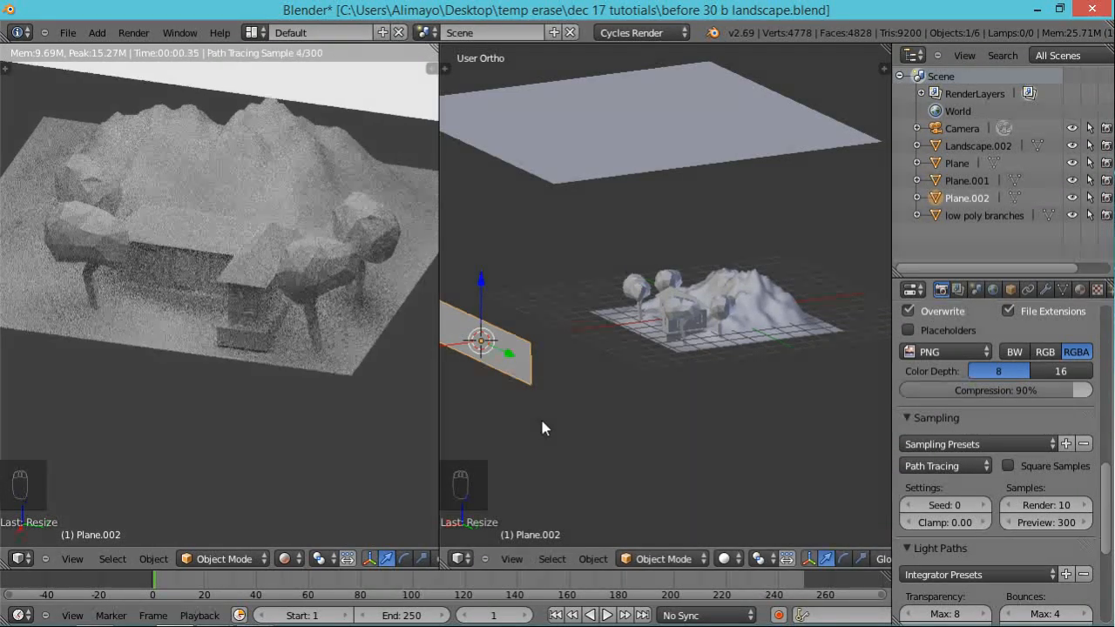
- Give the upright panel a new material with an Emission surface and move the panel closer to the house
left_click(1080, 289)
left_click(974, 355)
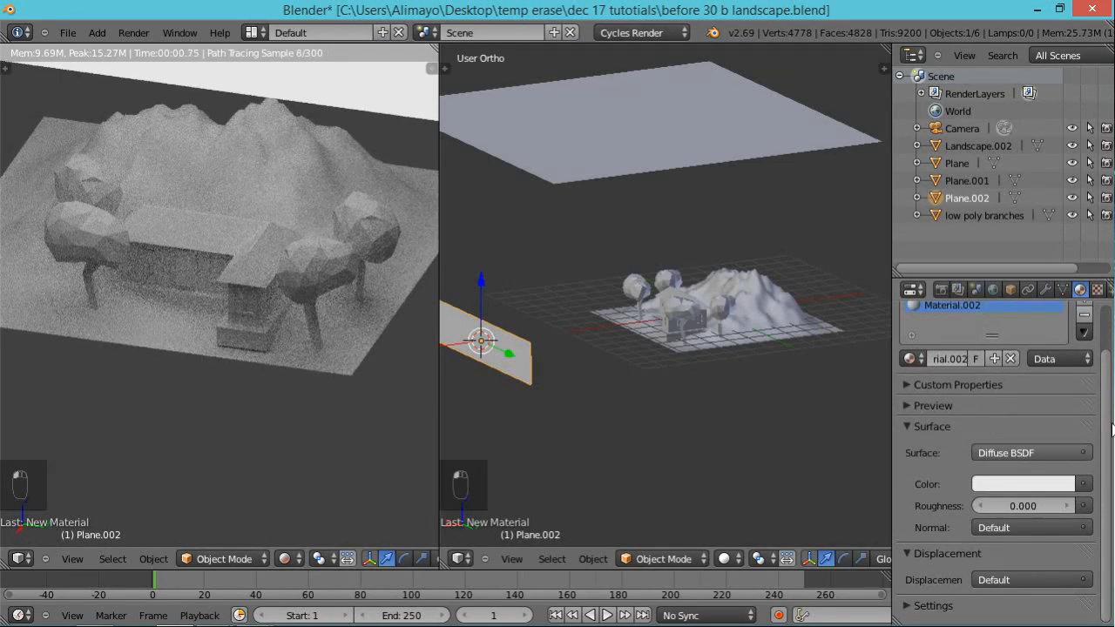
scroll(1089, 348, "up", 2)
scroll(1002, 471, "down", 1)
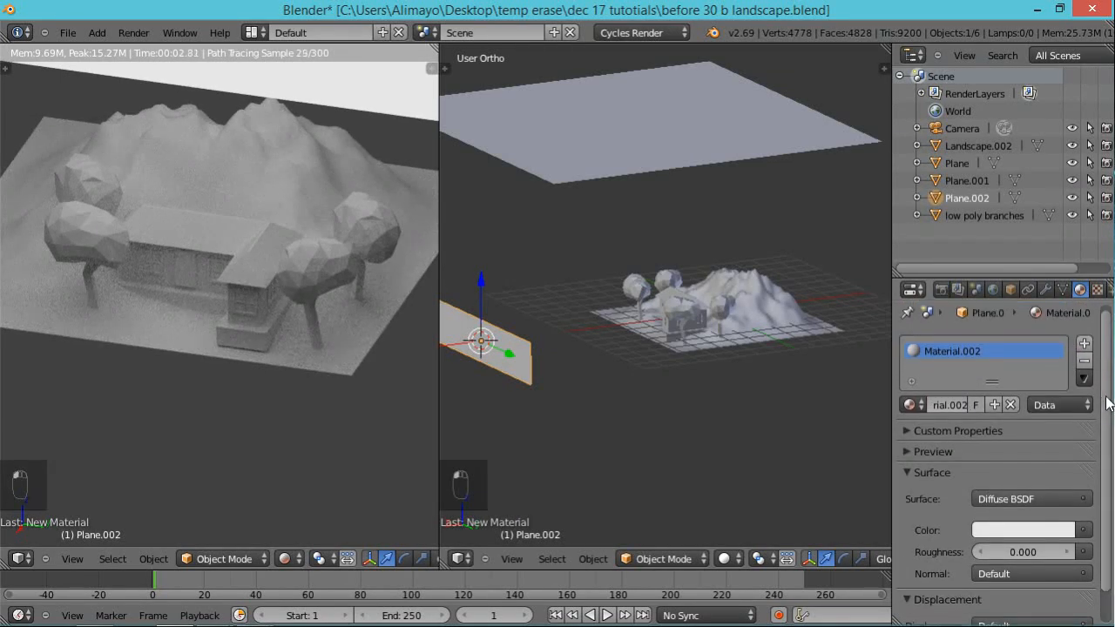
left_click(1002, 498)
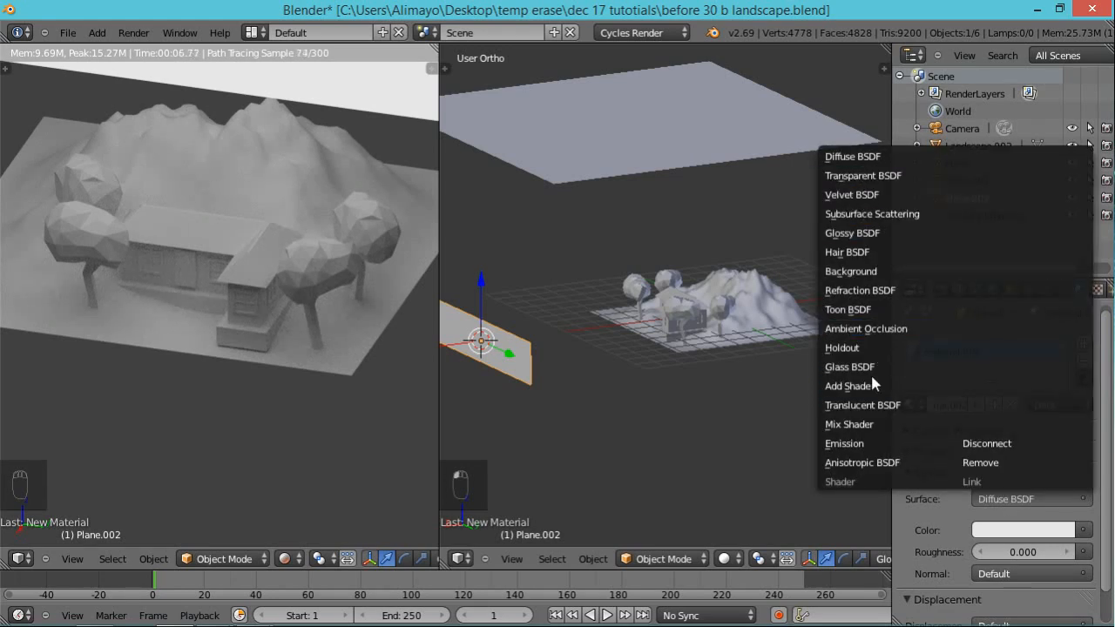
left_click(861, 445)
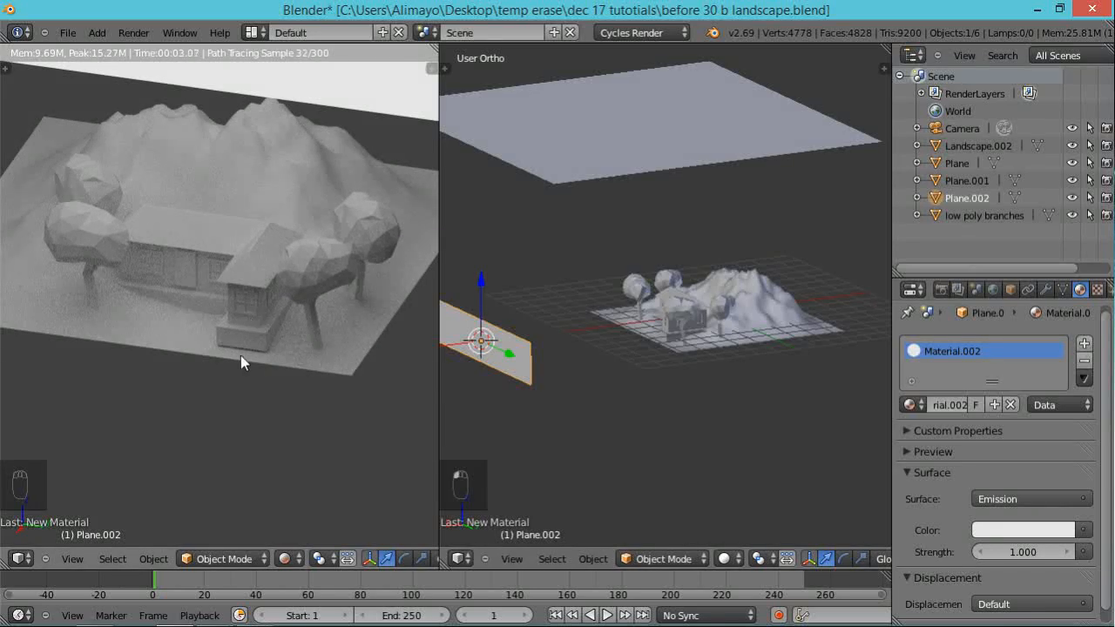
right_click_drag(450, 344, 511, 339)
left_click_drag(541, 268, 543, 280)
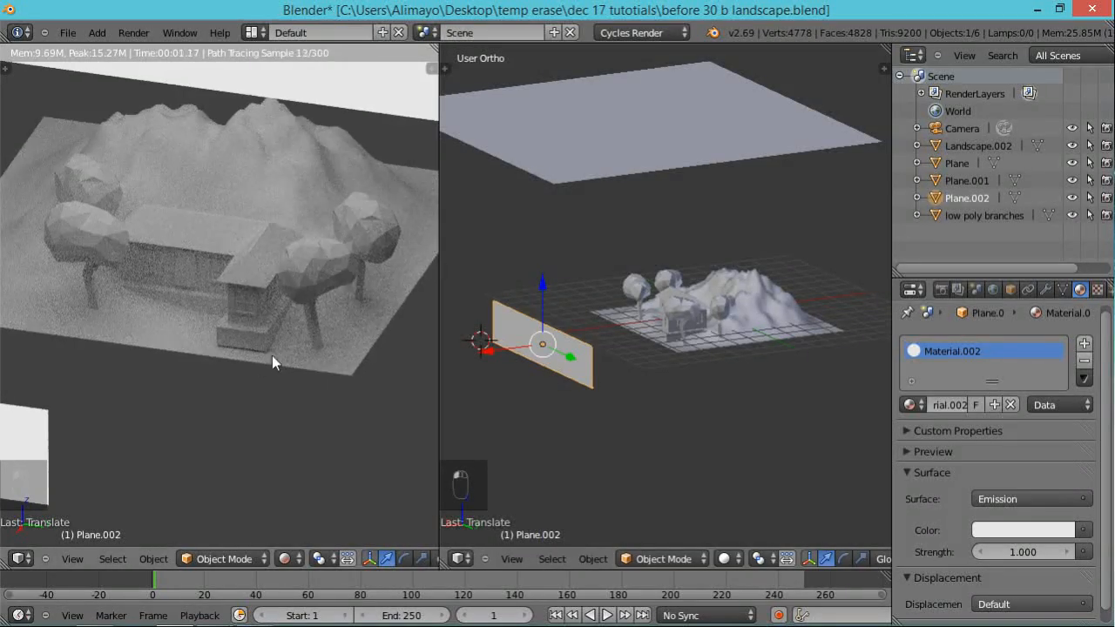
- Set the Cycles preview samples to 500
left_click(941, 289)
left_click_drag(1106, 474, 1106, 521)
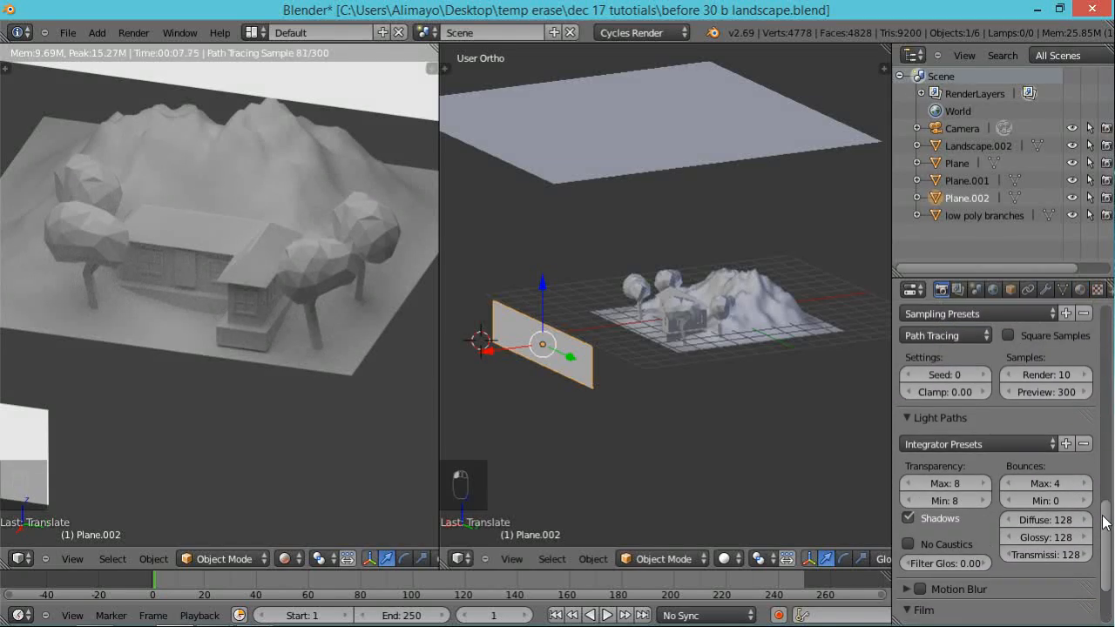
left_click(1051, 390)
type("500")
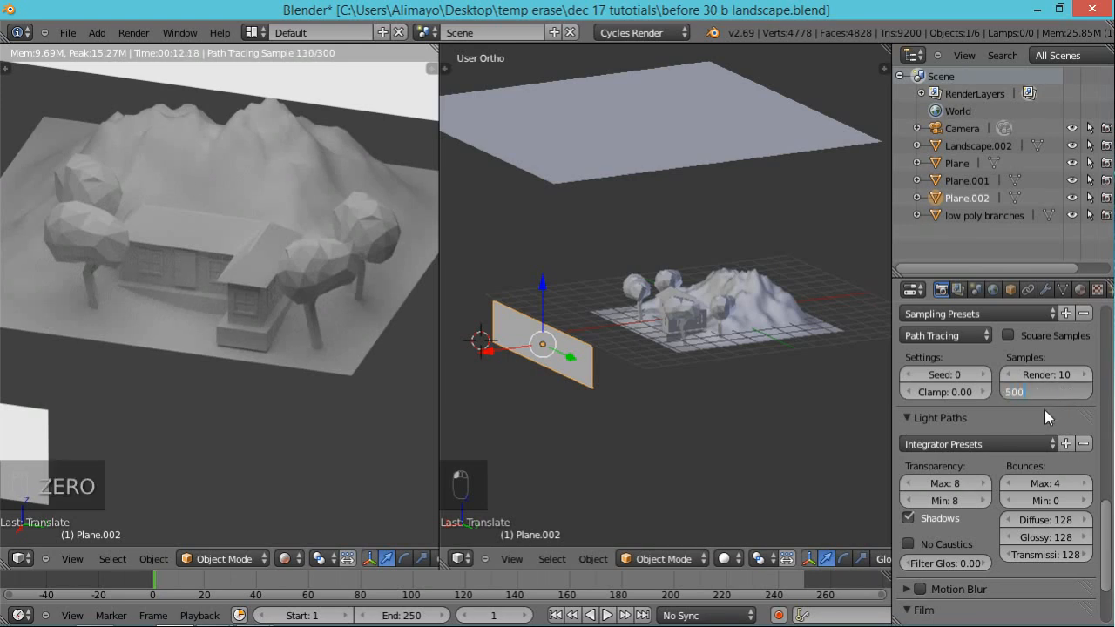
key("Return")
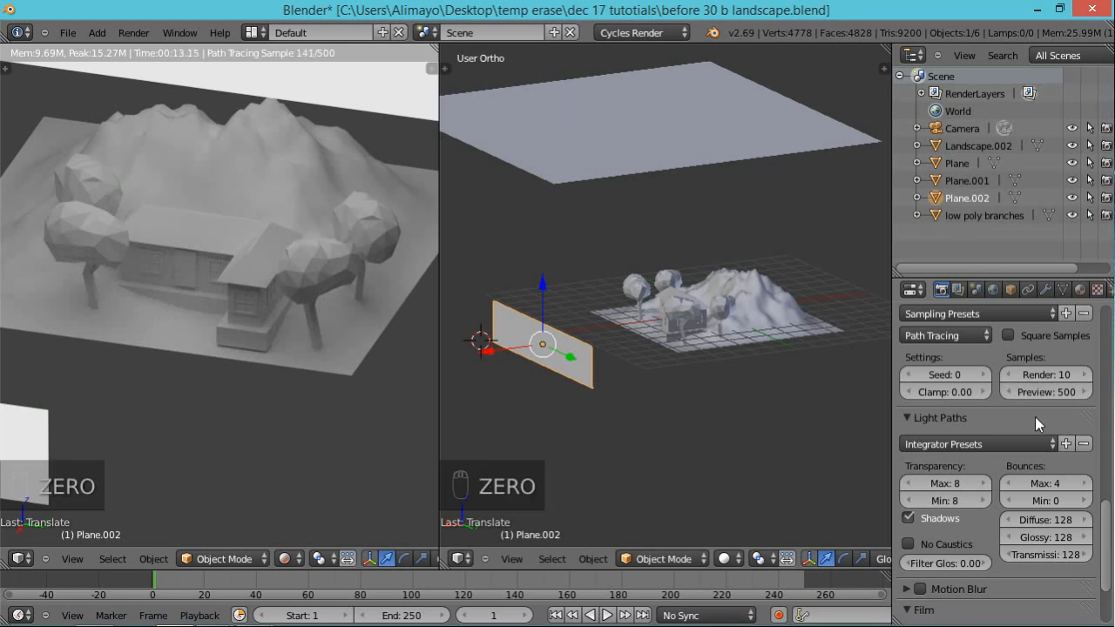